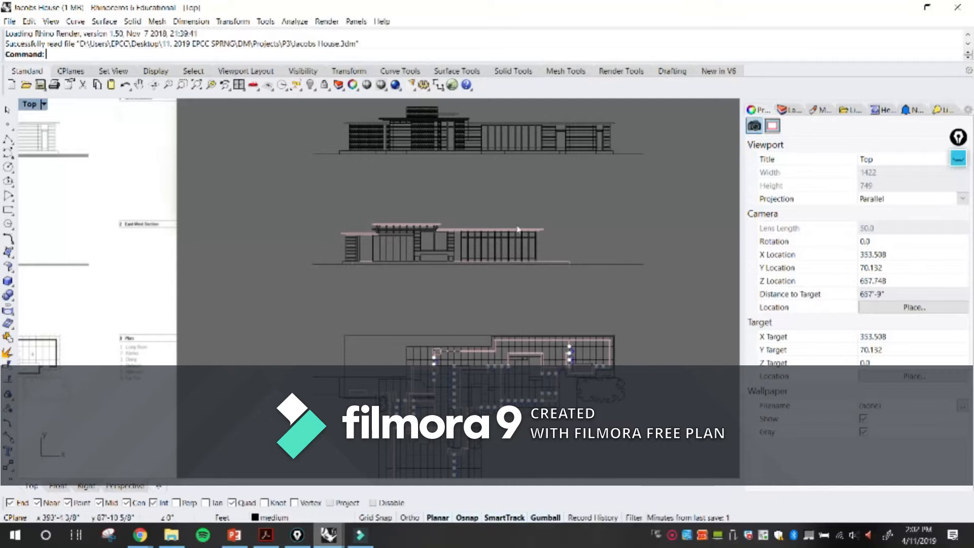
# Step: Switch to the Kaufmann Desert House model and view its floor plan up close
pyautogui.moveTo(333, 536)
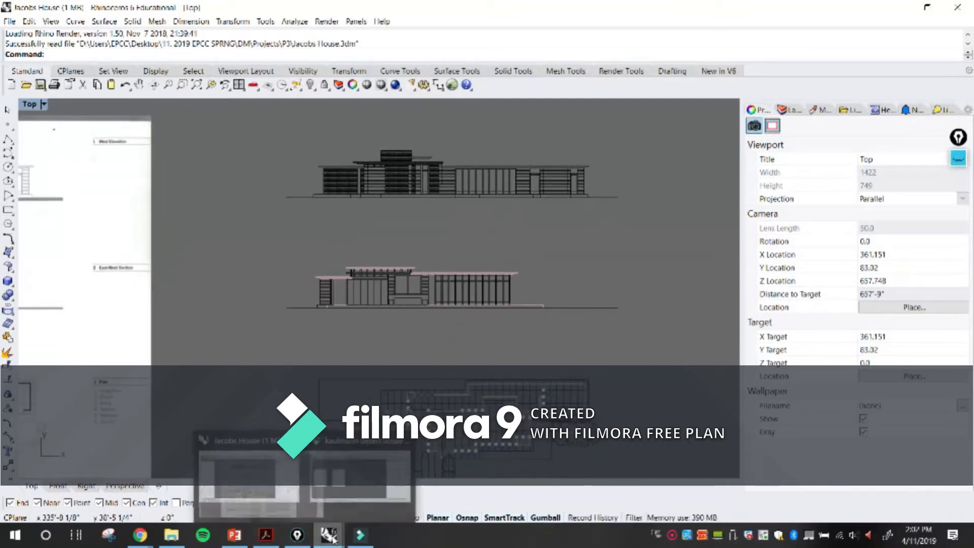
pyautogui.click(360, 469)
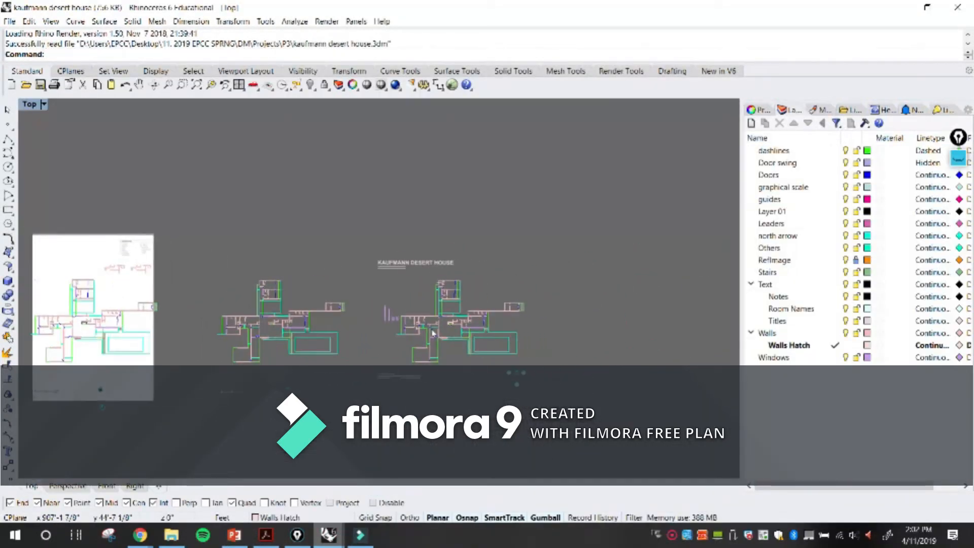
pyautogui.scroll(5, 434, 333)
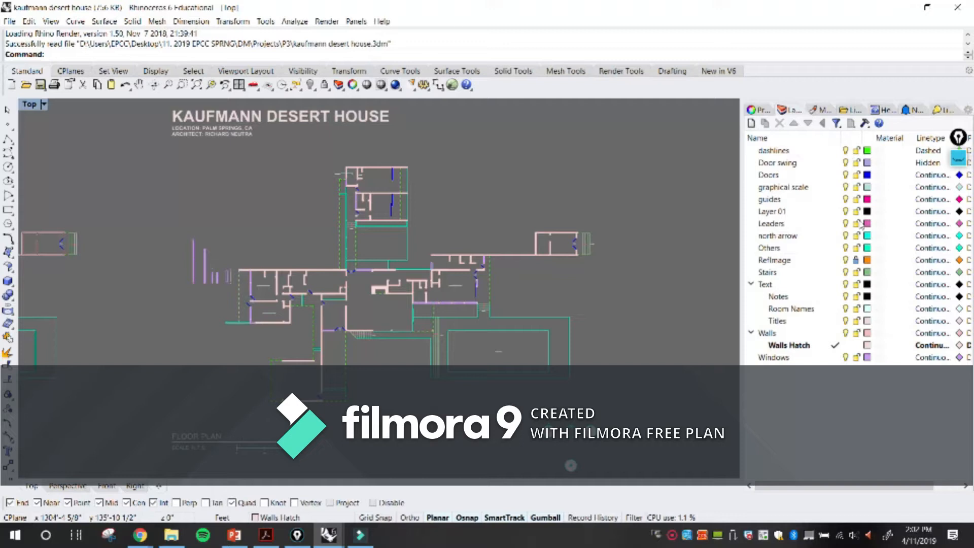
pyautogui.moveTo(426, 336); pyautogui.dragTo(434, 332, button='right')
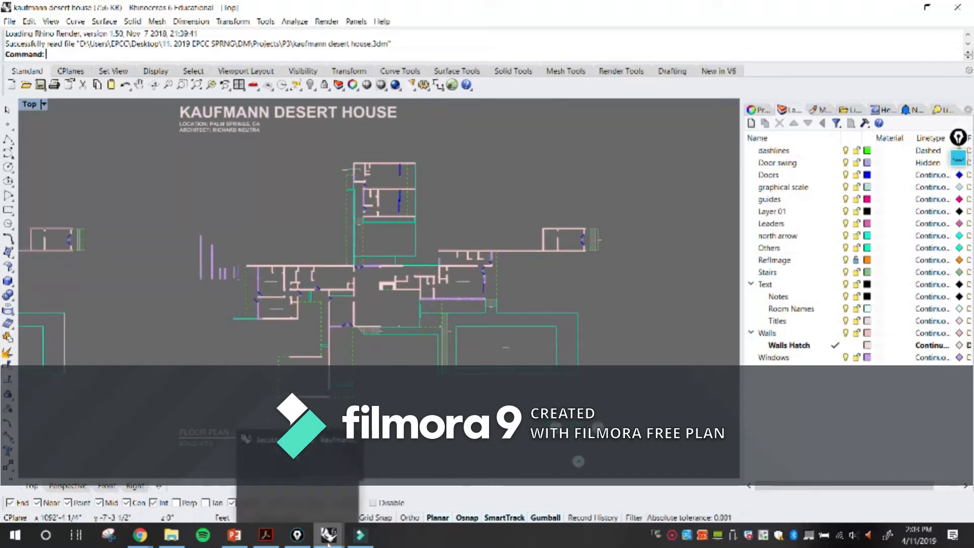
pyautogui.moveTo(323, 534)
pyautogui.click(396, 484)
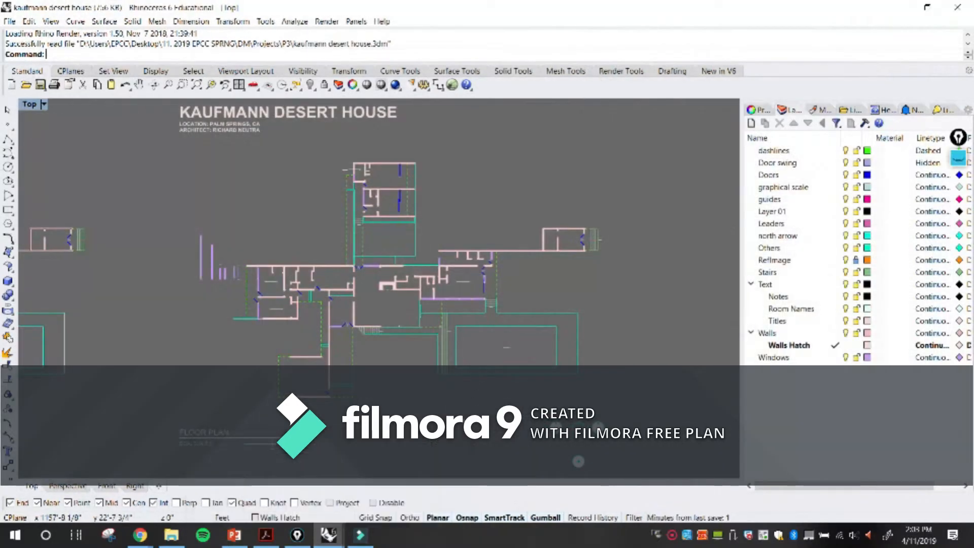
# Step: Return to the Jacobs House model and examine its elevation, section and plan drawings
pyautogui.moveTo(328, 535)
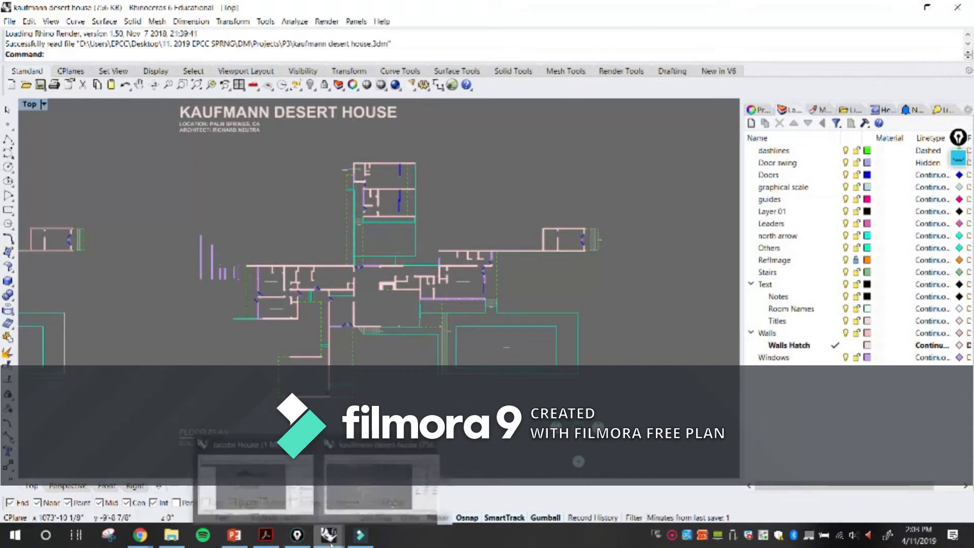
pyautogui.click(260, 485)
pyautogui.scroll(-3, 428, 319)
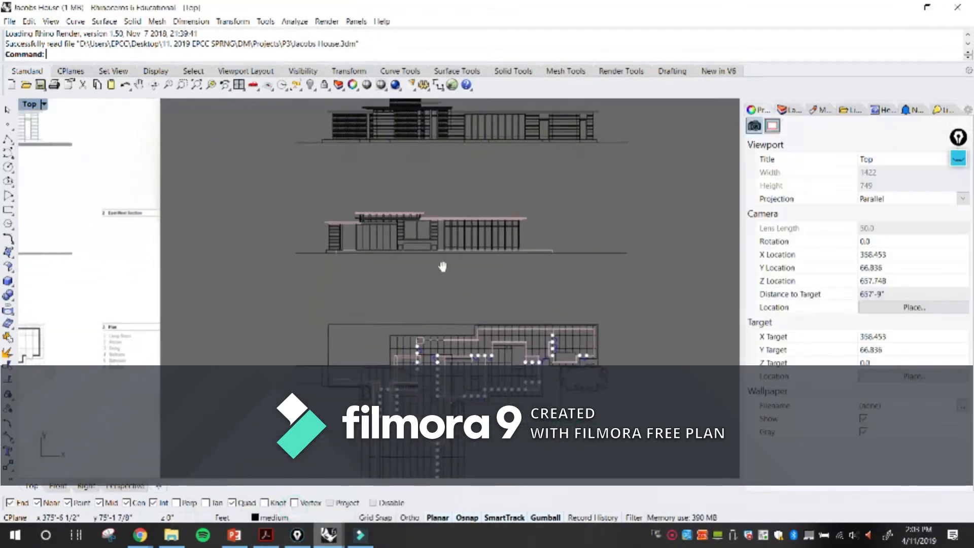
pyautogui.scroll(-6, 424, 278)
pyautogui.moveTo(396, 345)
pyautogui.mouseDown(button='right')
pyautogui.moveTo(405, 319)
pyautogui.moveTo(412, 347)
pyautogui.mouseUp(button='right')
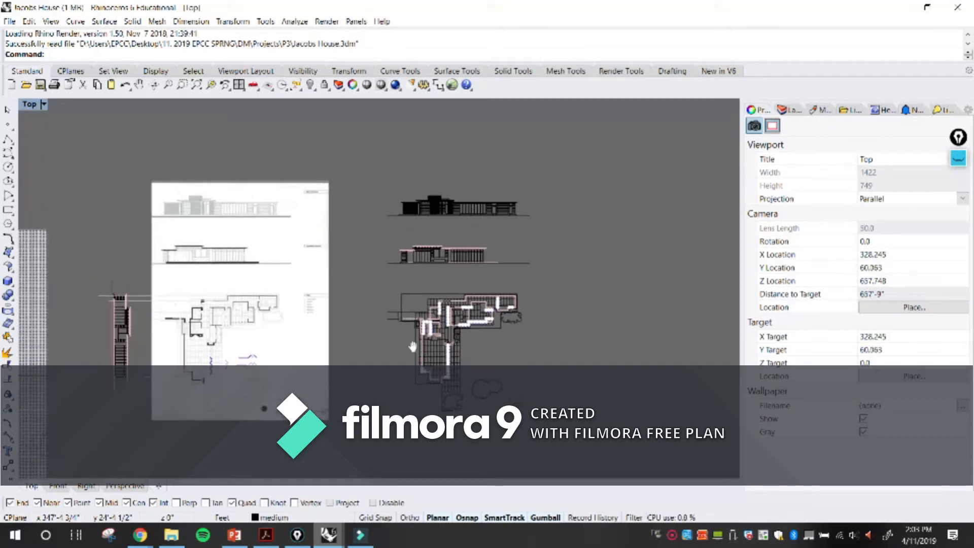
pyautogui.scroll(5, 436, 304)
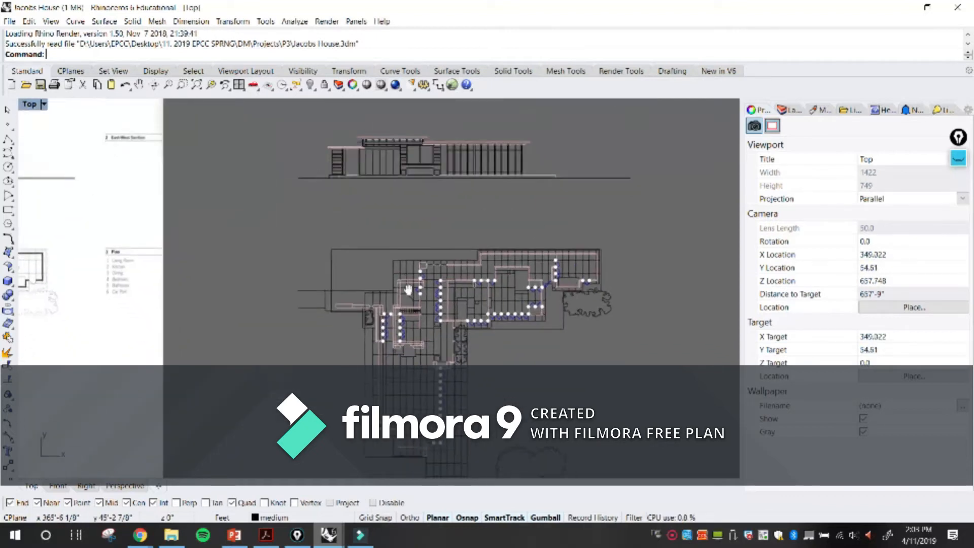
pyautogui.scroll(-6, 409, 328)
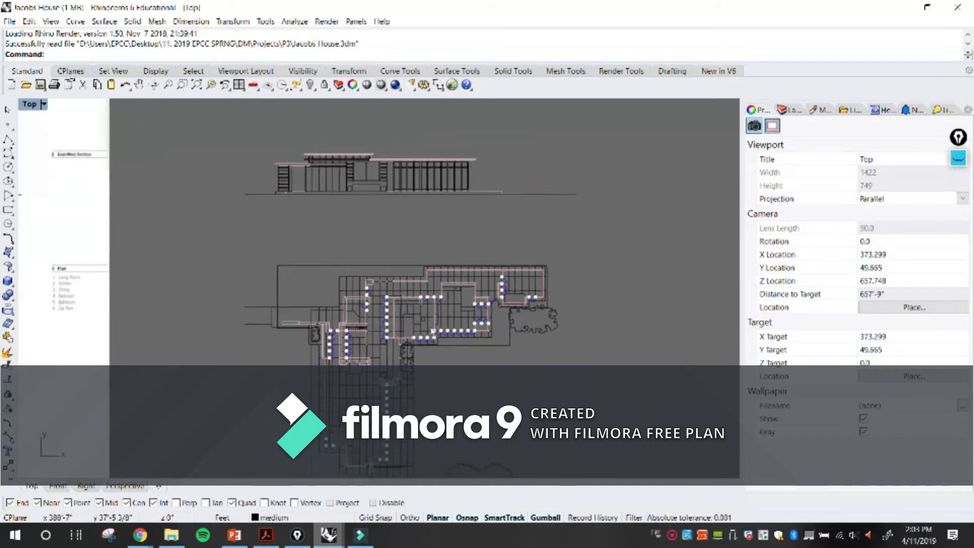
pyautogui.moveTo(422, 329); pyautogui.dragTo(426, 352, button='right')
pyautogui.moveTo(318, 397); pyautogui.dragTo(431, 324, button='right')
pyautogui.moveTo(258, 306); pyautogui.dragTo(335, 305, button='right')
# Step: Inspect the rotated section drawing beside the reference plan, selecting its grouped blocks and clearing the selection
pyautogui.scroll(4, 407, 212)
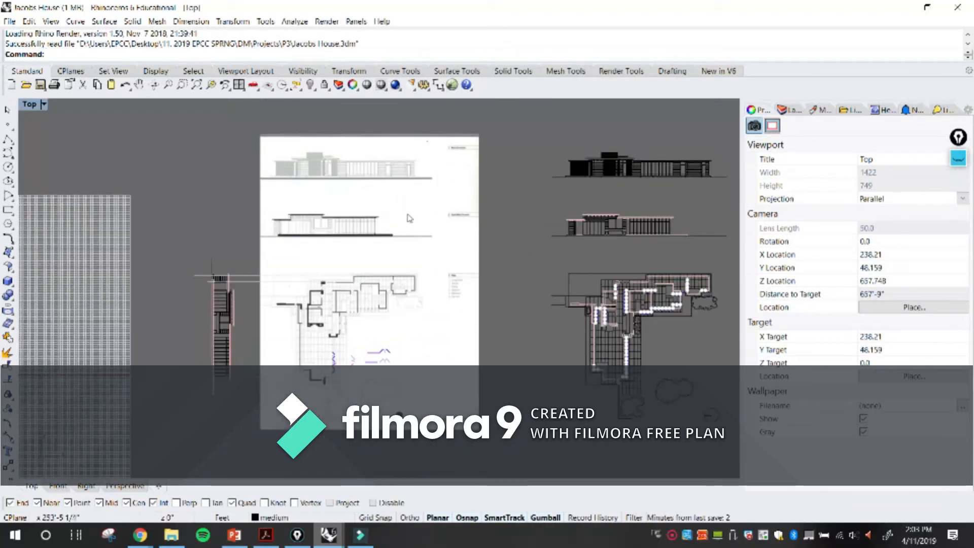
pyautogui.scroll(4, 270, 333)
pyautogui.moveTo(233, 375); pyautogui.dragTo(323, 307, button='right')
pyautogui.scroll(8, 286, 217)
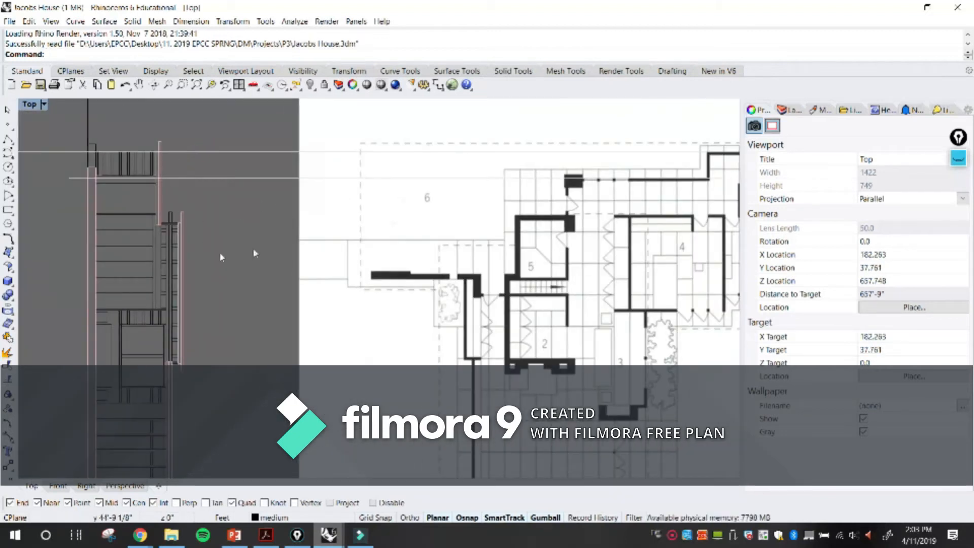
pyautogui.moveTo(236, 242); pyautogui.dragTo(287, 230, button='right')
pyautogui.scroll(-5, 310, 230)
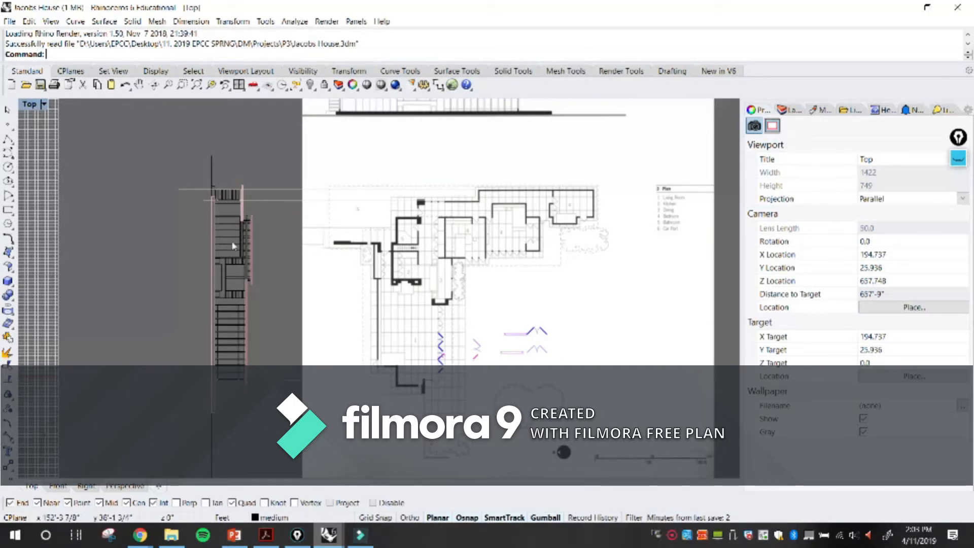
pyautogui.click(210, 167)
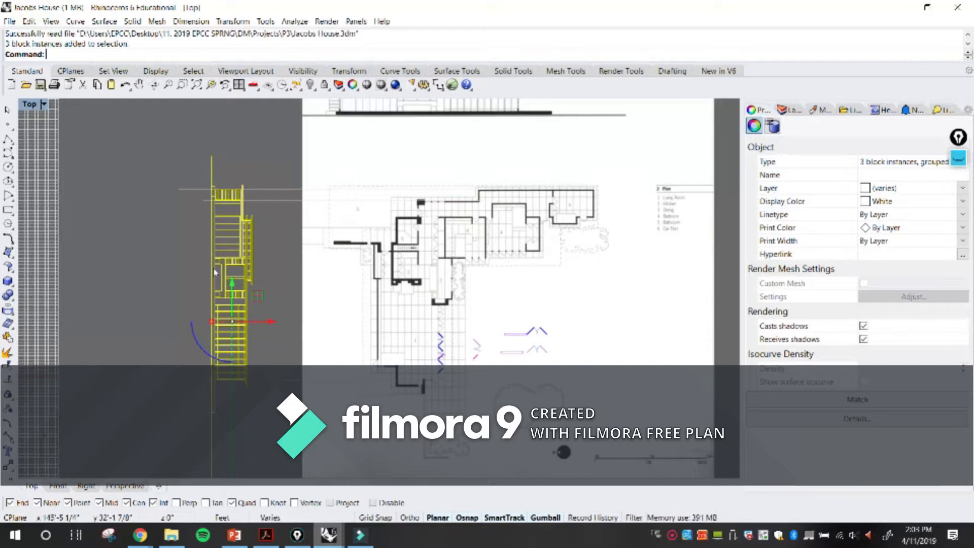
pyautogui.scroll(-5, 414, 285)
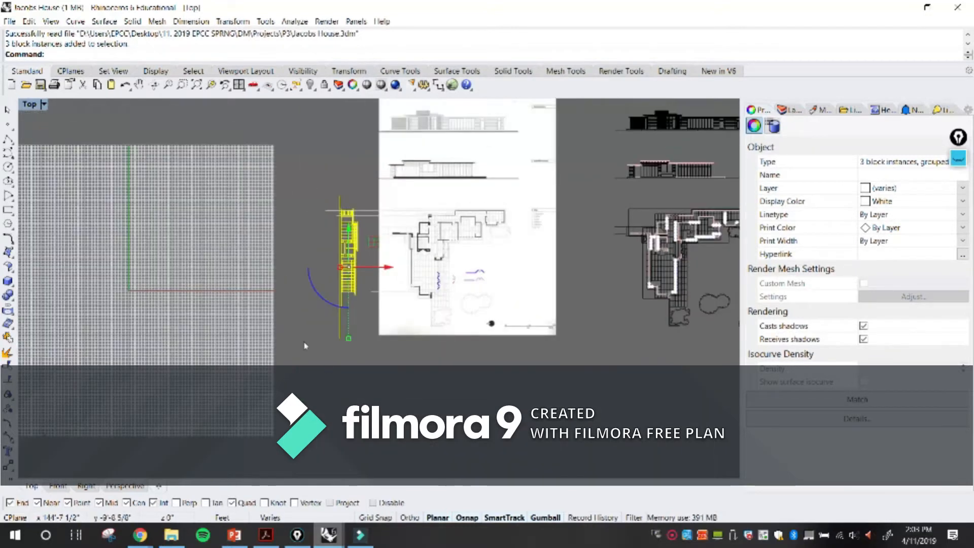
pyautogui.press('Escape')
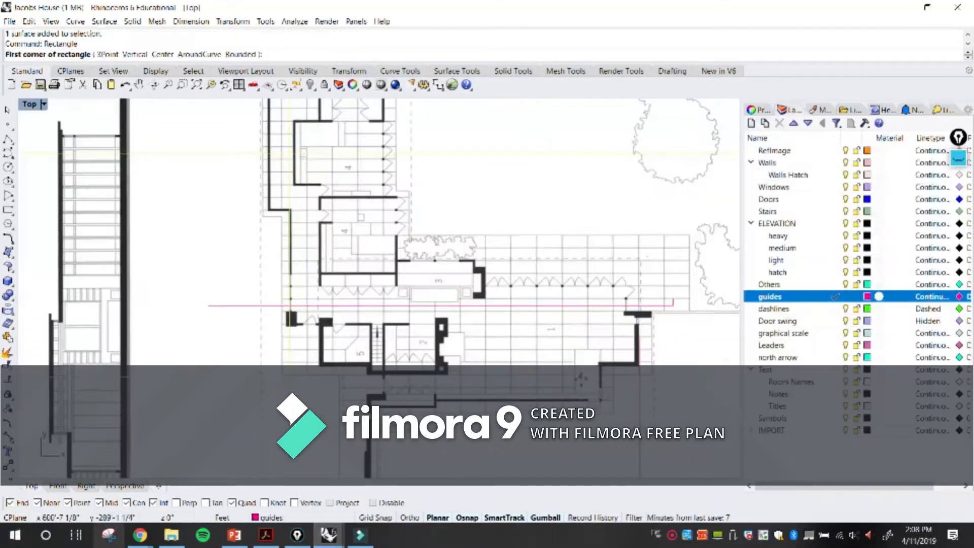
# Step: Draw a guide rectangle on the rotated reference sheet, starting on the horizontal guide line and enclosing the upper part of the plan
pyautogui.click(673, 305)
pyautogui.scroll(-3, 383, 348)
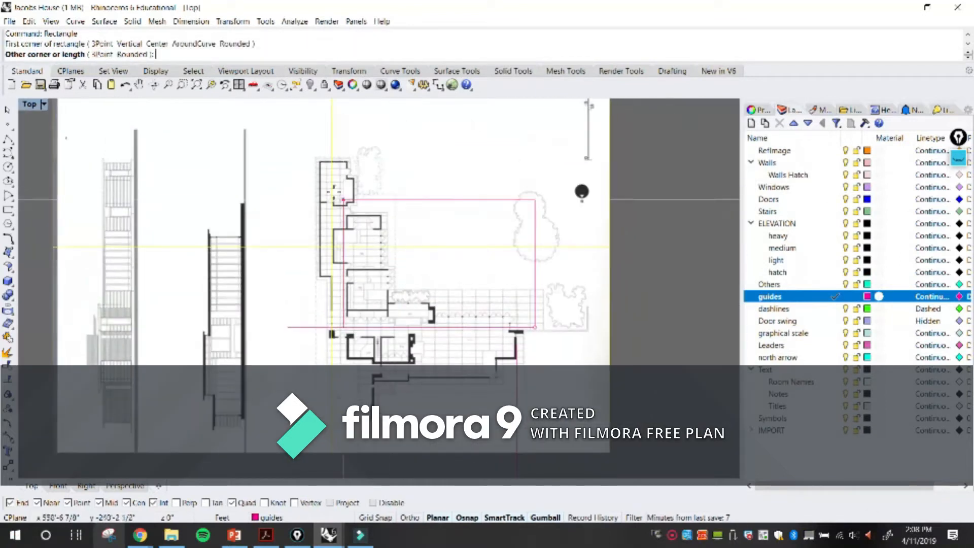
pyautogui.click(288, 149)
pyautogui.scroll(4, 446, 244)
pyautogui.moveTo(395, 297); pyautogui.dragTo(431, 315, button='right')
pyautogui.scroll(-4, 431, 346)
pyautogui.moveTo(450, 277); pyautogui.dragTo(449, 159, button='right')
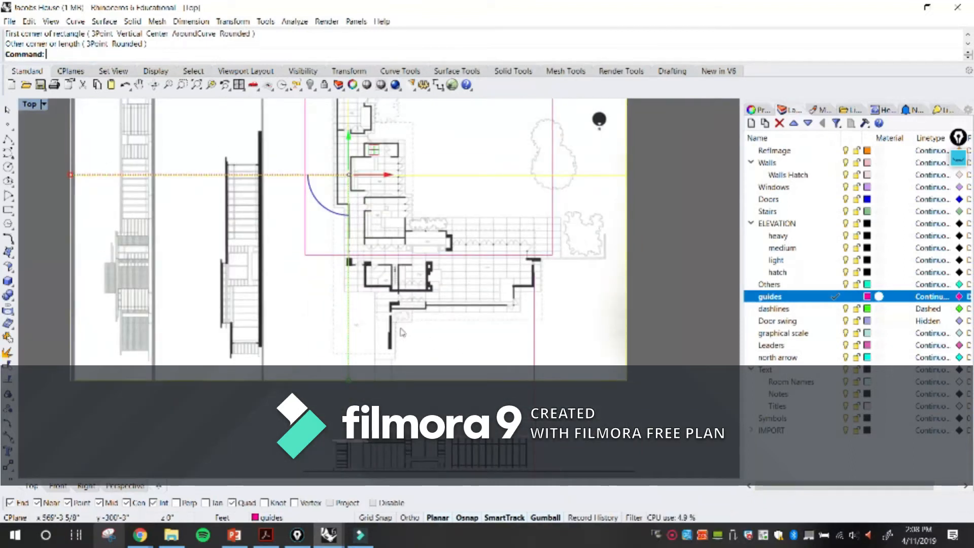
# Step: Copy the upright reference sheet together with the west elevation block into the empty area beyond the other sheets
pyautogui.scroll(-5, 446, 340)
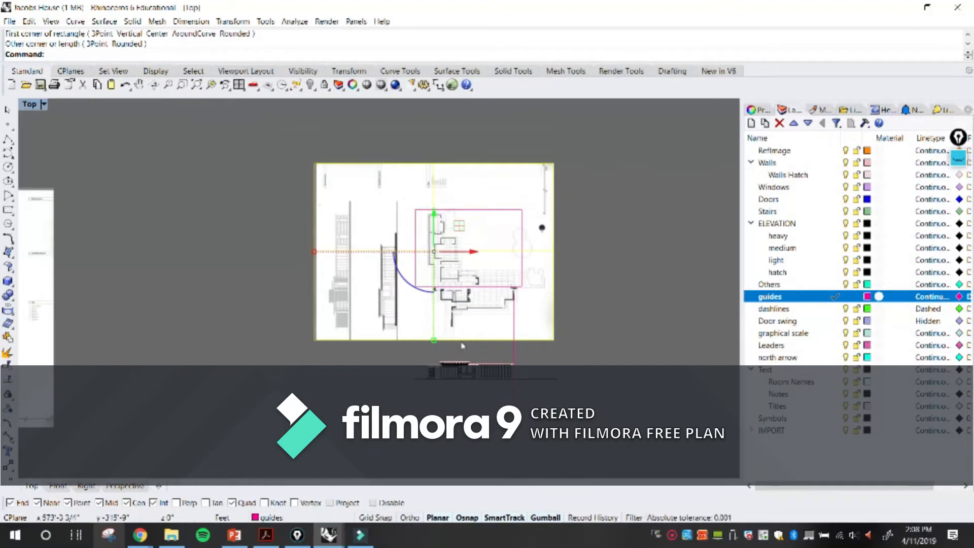
pyautogui.moveTo(478, 383); pyautogui.dragTo(455, 404, button='right')
pyautogui.scroll(-3, 457, 355)
pyautogui.scroll(5, 307, 283)
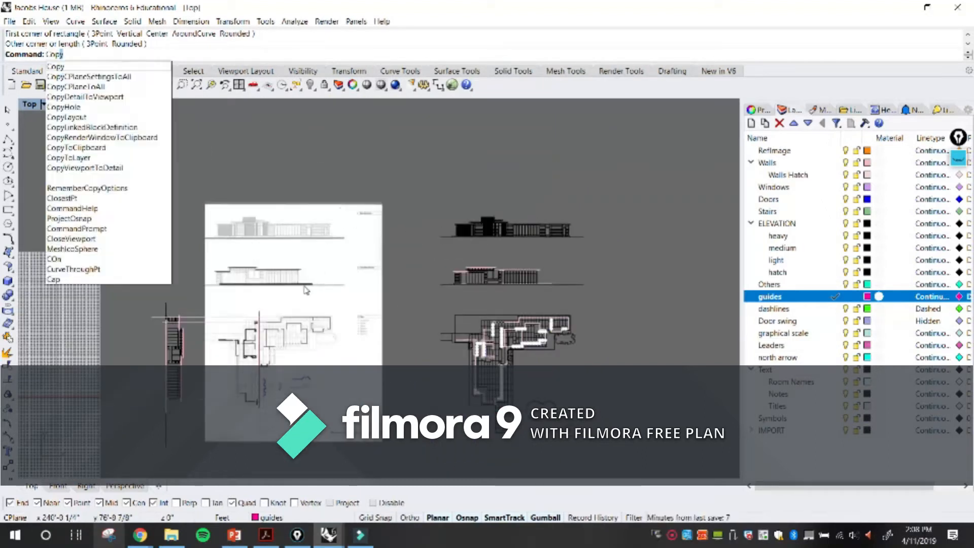
pyautogui.press('Return')
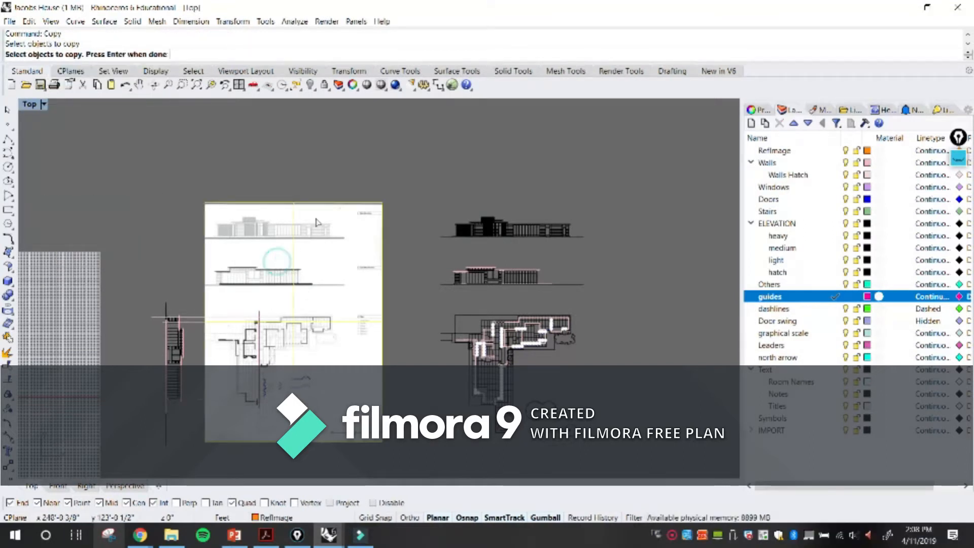
pyautogui.scroll(3, 287, 244)
pyautogui.scroll(6, 392, 217)
pyautogui.scroll(6, 459, 203)
pyautogui.scroll(-13, 444, 208)
pyautogui.moveTo(499, 223); pyautogui.dragTo(238, 266, button='right')
pyautogui.scroll(8, 413, 270)
pyautogui.click(420, 274)
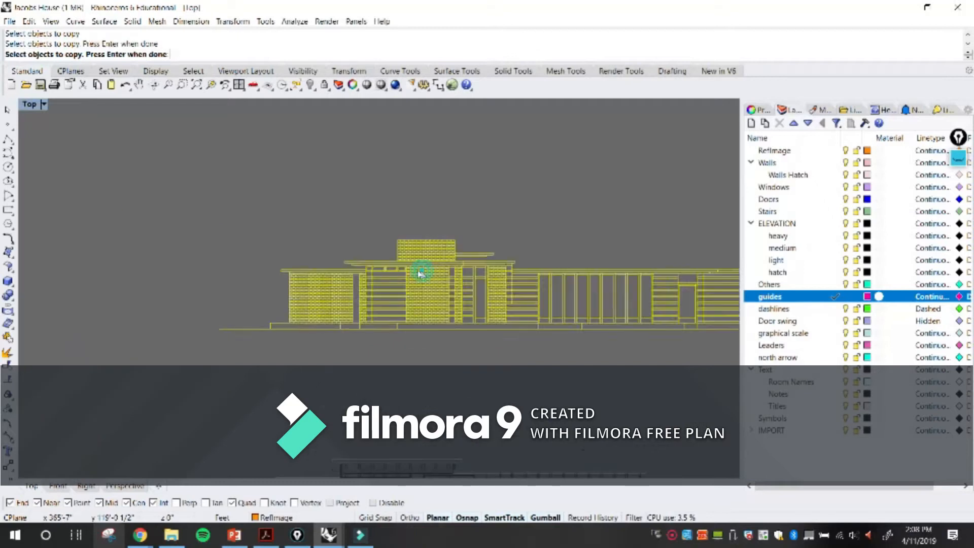
pyautogui.scroll(-15, 420, 273)
pyautogui.press('Return')
pyautogui.click(412, 266)
pyautogui.scroll(-4, 403, 258)
pyautogui.scroll(-4, 397, 252)
pyautogui.moveTo(563, 341); pyautogui.dragTo(339, 229, button='right')
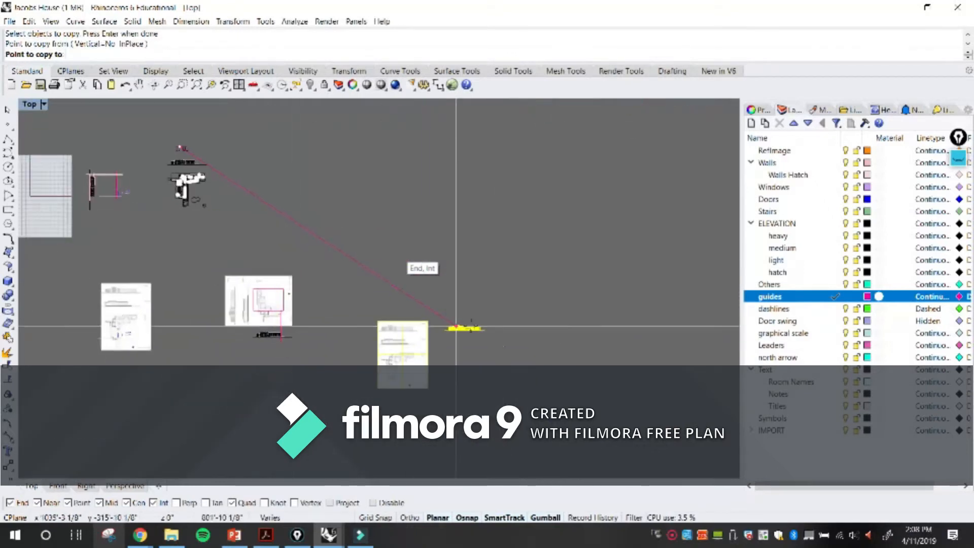
pyautogui.click(455, 291)
pyautogui.press('Return')
# Step: Select the copied west elevation block and shift it horizontally closer to the copied reference sheet
pyautogui.scroll(10, 472, 284)
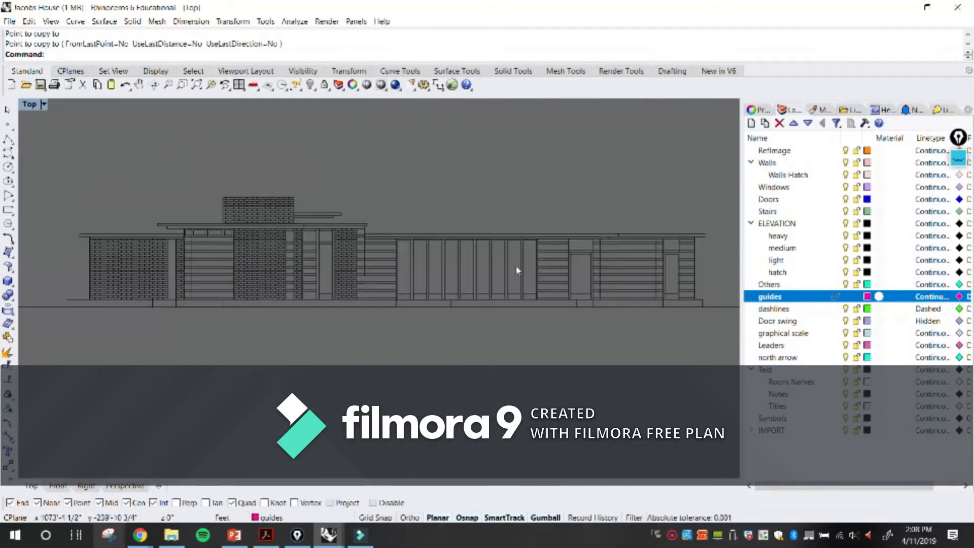
pyautogui.click(493, 260)
pyautogui.scroll(-18, 478, 261)
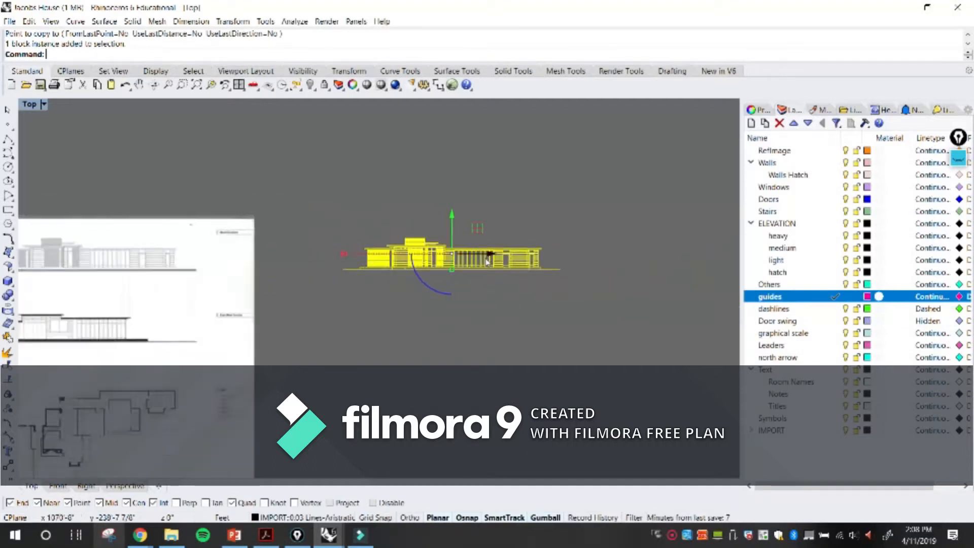
pyautogui.moveTo(369, 355); pyautogui.dragTo(396, 268, button='right')
pyautogui.scroll(10, 394, 263)
pyautogui.moveTo(332, 322); pyautogui.dragTo(386, 415, button='right')
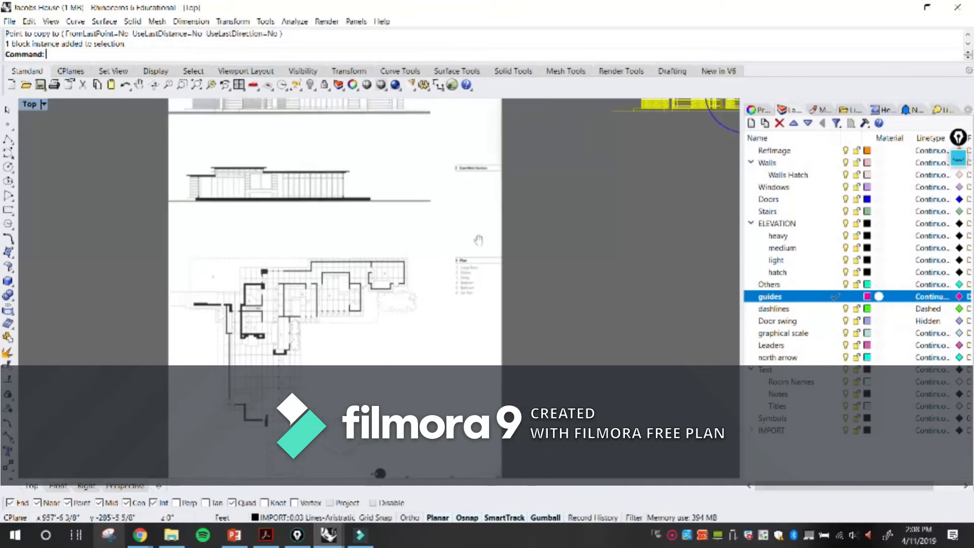
pyautogui.moveTo(478, 240); pyautogui.dragTo(357, 407, button='right')
pyautogui.click(552, 373)
pyautogui.click(626, 245)
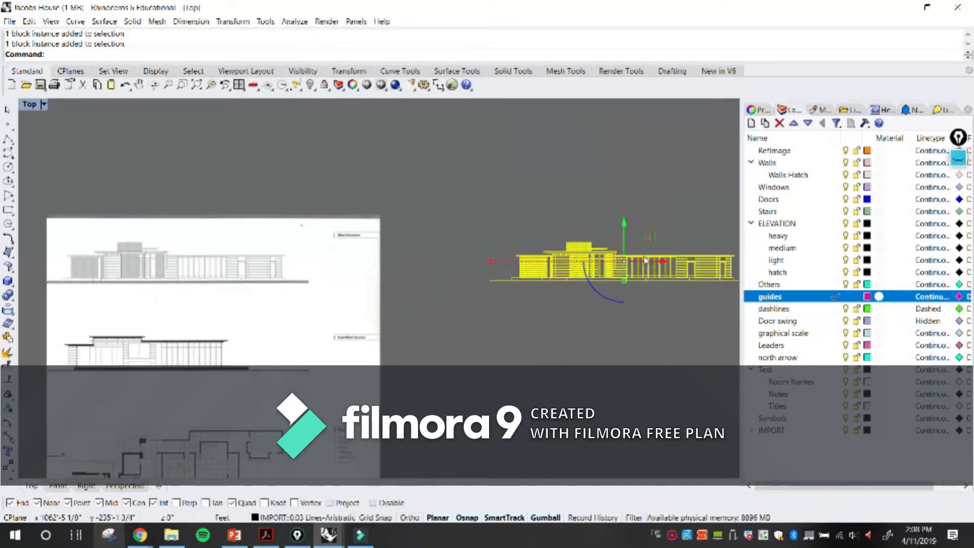
pyautogui.moveTo(645, 260); pyautogui.dragTo(600, 337)
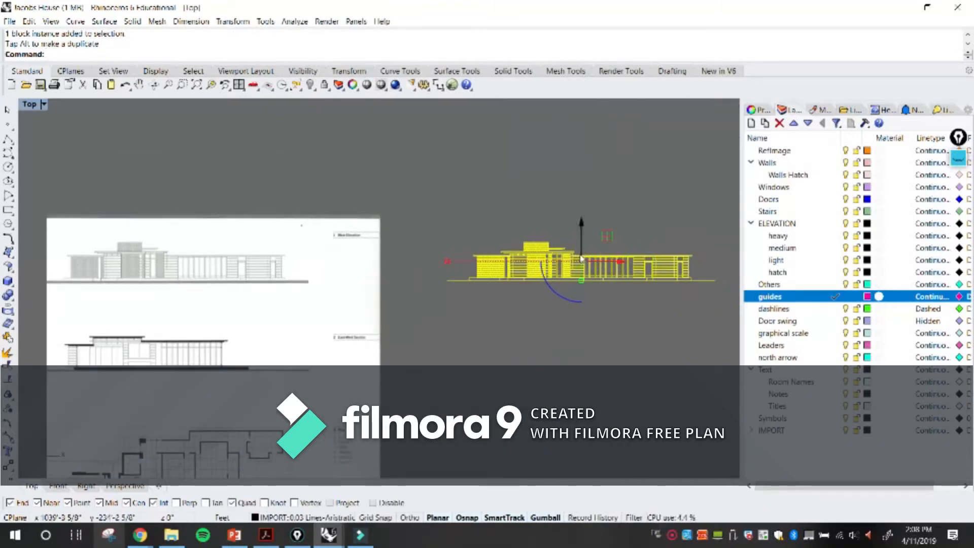
# Step: Move the west elevation block to the opposite side of the copied sheet, beside the floor plan
pyautogui.write('M')
pyautogui.press('Return')
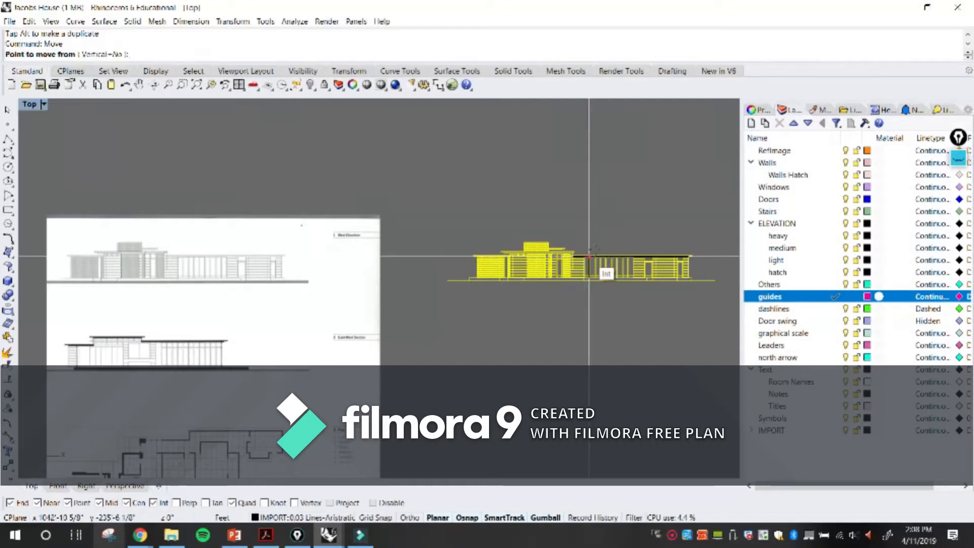
pyautogui.click(584, 254)
pyautogui.scroll(-6, 545, 377)
pyautogui.moveTo(533, 374); pyautogui.dragTo(547, 253, button='right')
pyautogui.scroll(8, 528, 320)
pyautogui.moveTo(528, 319); pyautogui.dragTo(577, 203, button='right')
pyautogui.moveTo(492, 368); pyautogui.dragTo(684, 378, button='right')
pyautogui.moveTo(519, 274); pyautogui.dragTo(637, 346, button='right')
pyautogui.moveTo(202, 311); pyautogui.dragTo(318, 300, button='right')
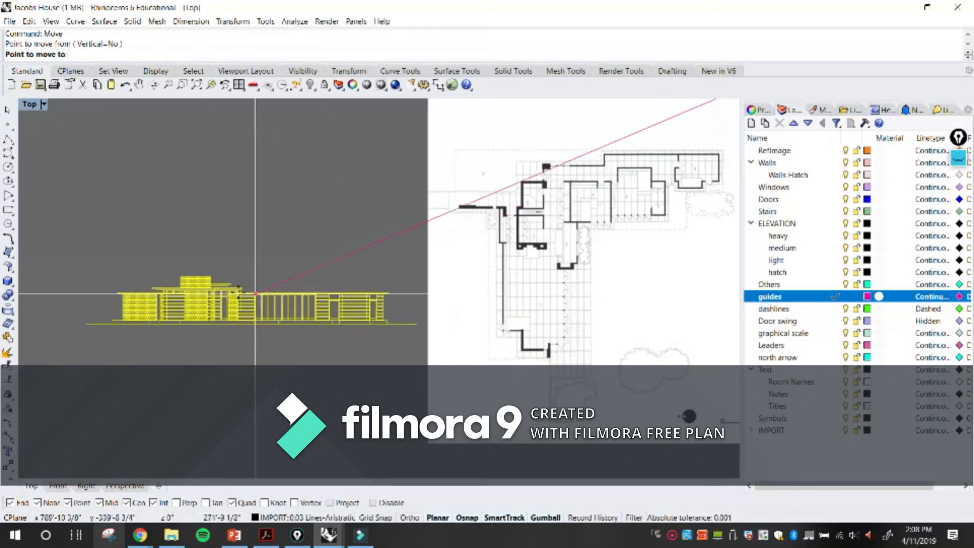
pyautogui.click(238, 294)
pyautogui.rightClick(279, 250)
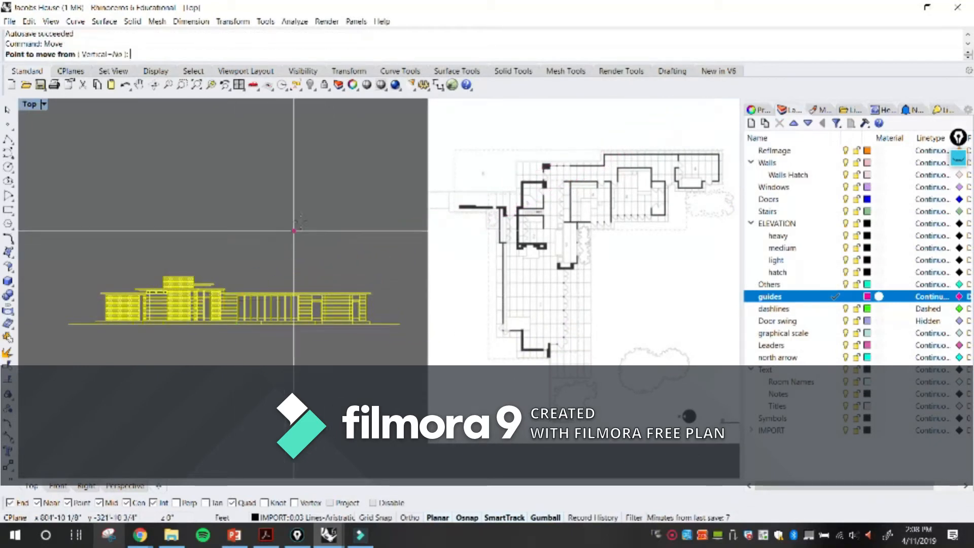
pyautogui.scroll(-4, 303, 225)
pyautogui.press('Escape')
# Step: Examine the West Elevation title and drawing on the copied sheet, along with the floor plan below
pyautogui.moveTo(543, 121); pyautogui.dragTo(461, 356, button='right')
pyautogui.scroll(4, 530, 271)
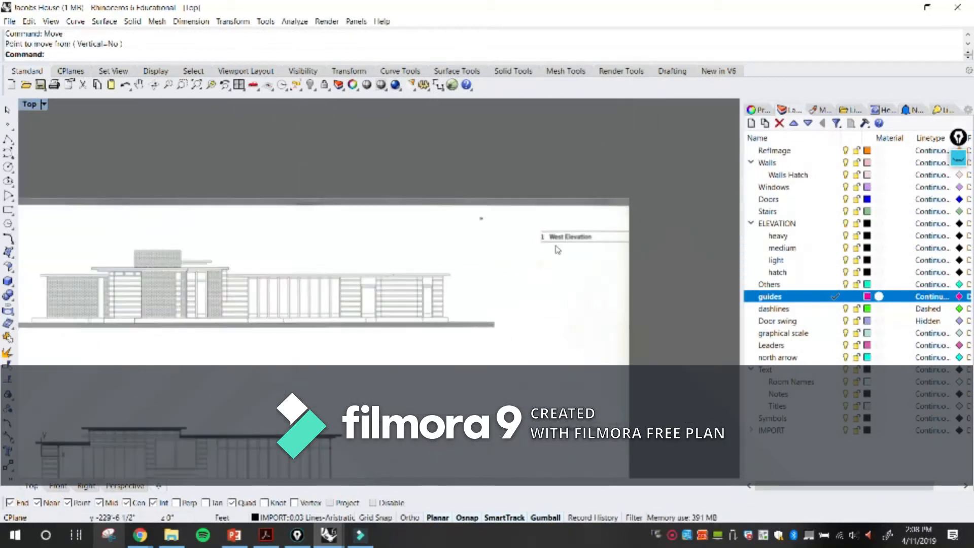
pyautogui.scroll(3, 579, 246)
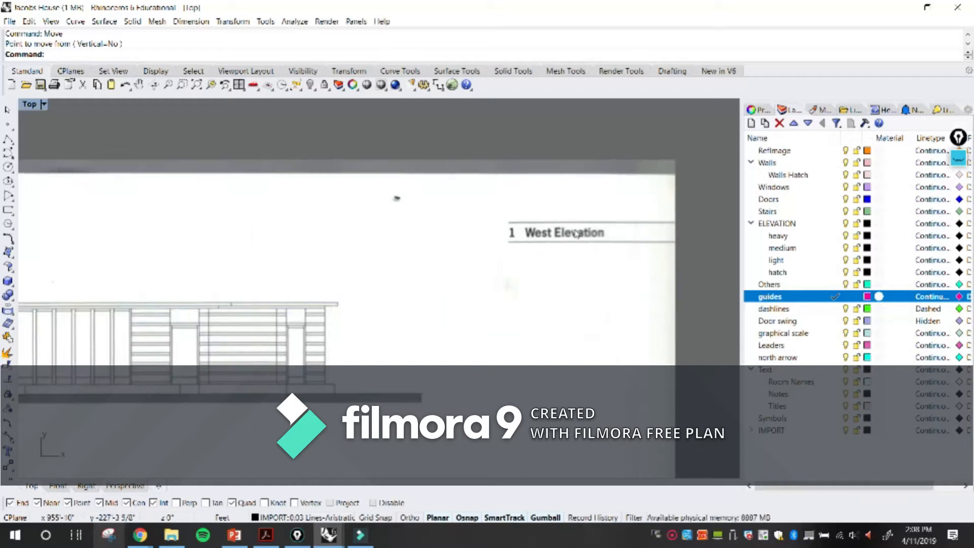
pyautogui.scroll(-9, 577, 218)
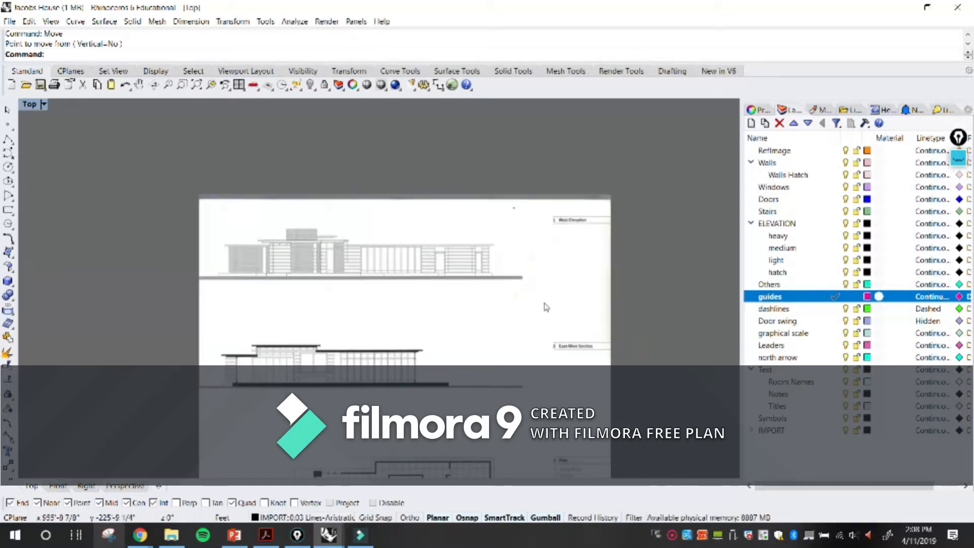
pyautogui.scroll(-7, 543, 326)
pyautogui.moveTo(541, 328); pyautogui.dragTo(471, 157, button='right')
pyautogui.scroll(10, 458, 306)
pyautogui.scroll(-6, 453, 306)
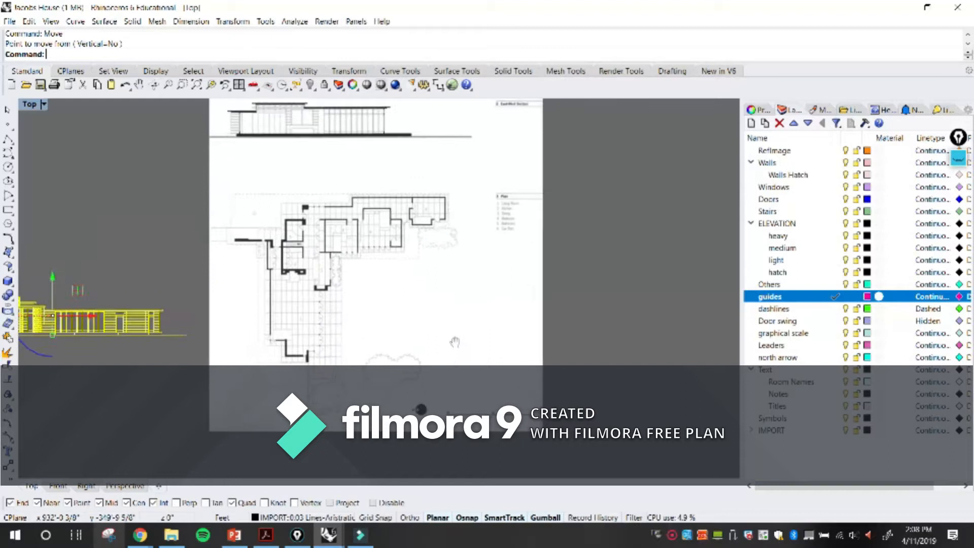
# Step: Deselect the west elevation block, set the screen annotation pen to its smallest size, and clear the pen marks from the sheet
pyautogui.scroll(2, 451, 392)
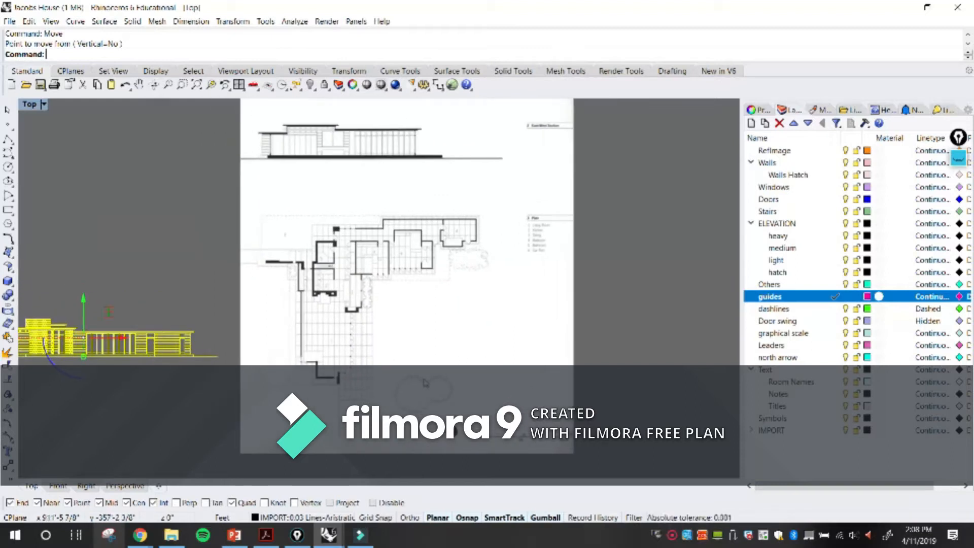
pyautogui.press('Escape')
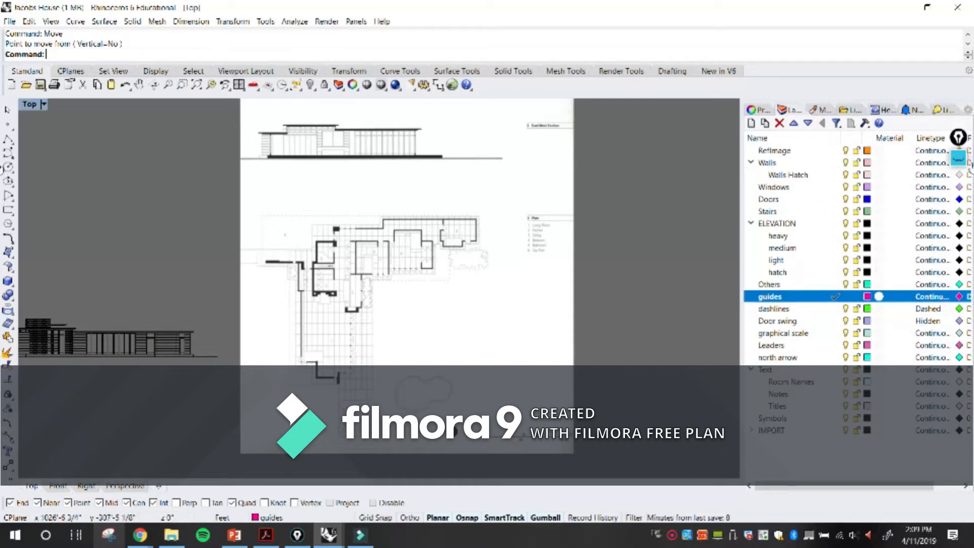
pyautogui.click(958, 161)
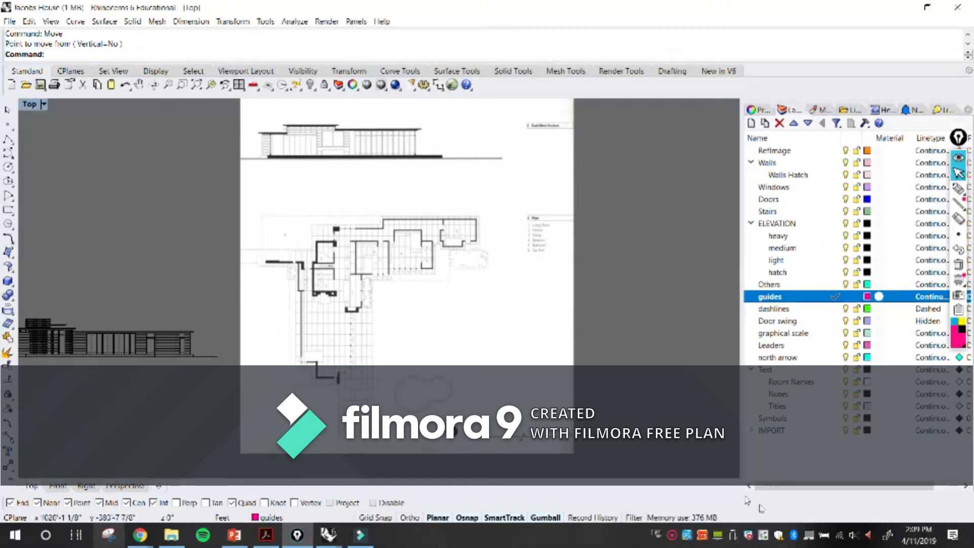
pyautogui.click(671, 535)
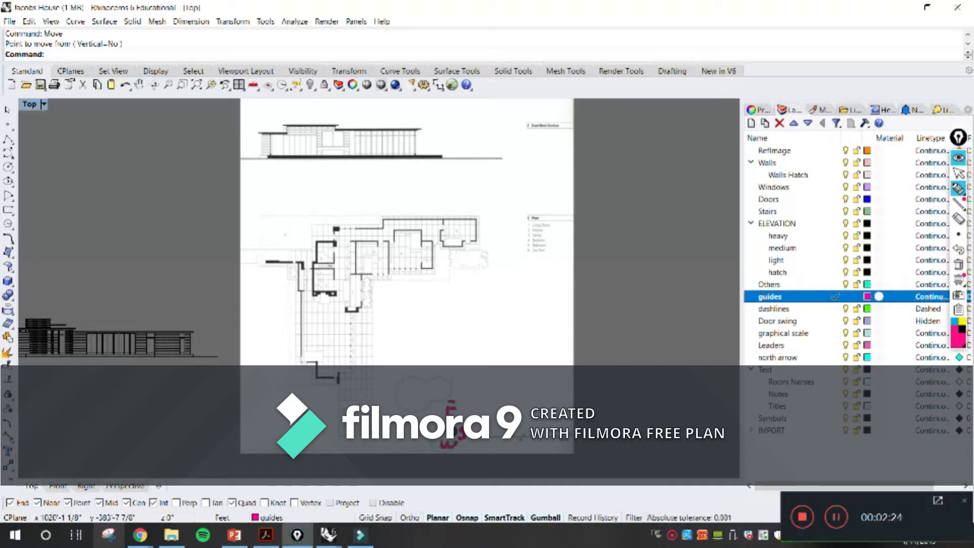
pyautogui.click(956, 233)
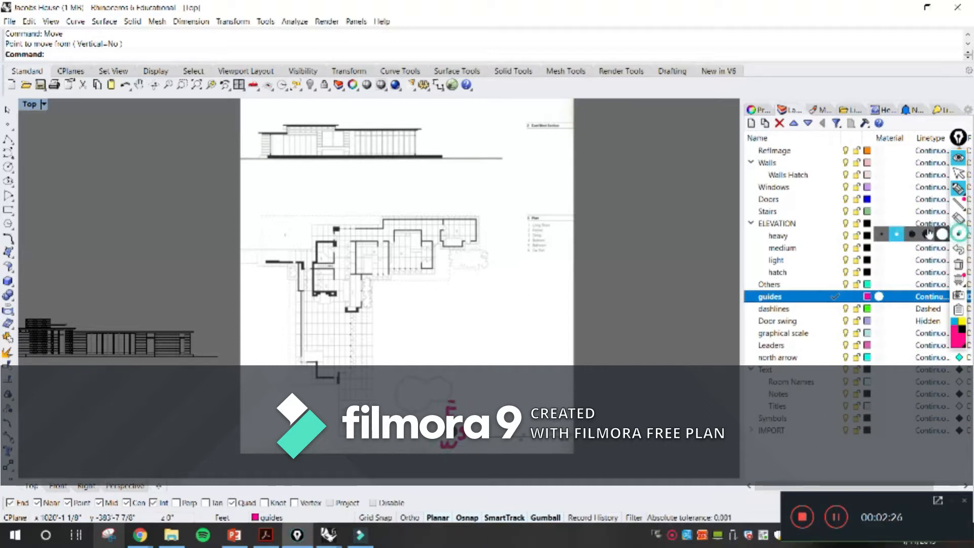
pyautogui.click(877, 232)
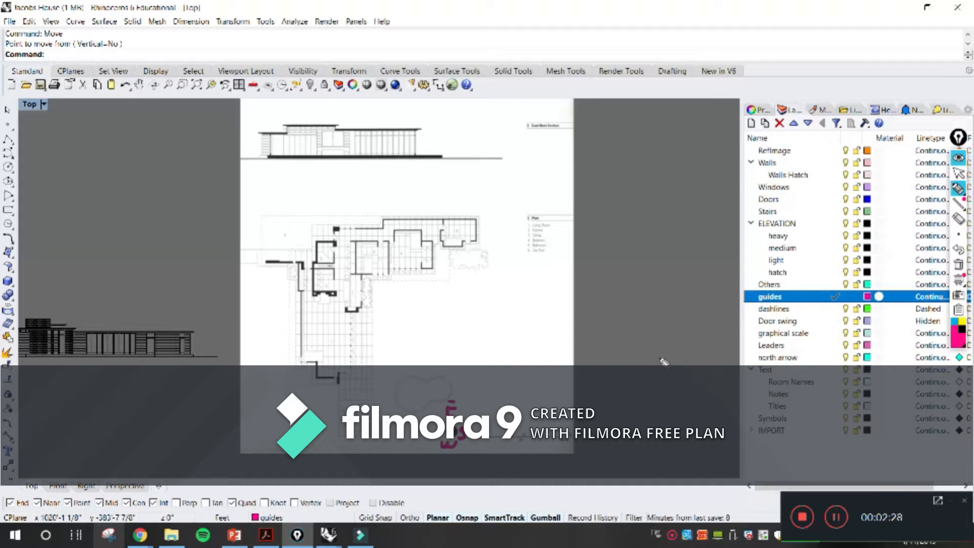
pyautogui.click(957, 263)
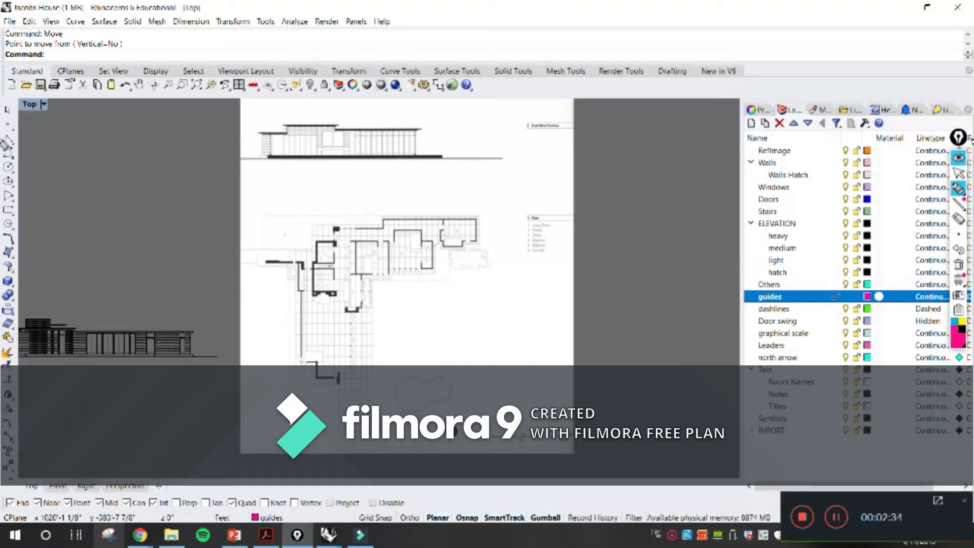
# Step: Examine the elevations and the floor plan on the copied reference sheet
pyautogui.click(958, 173)
pyautogui.moveTo(217, 338); pyautogui.dragTo(280, 387, button='right')
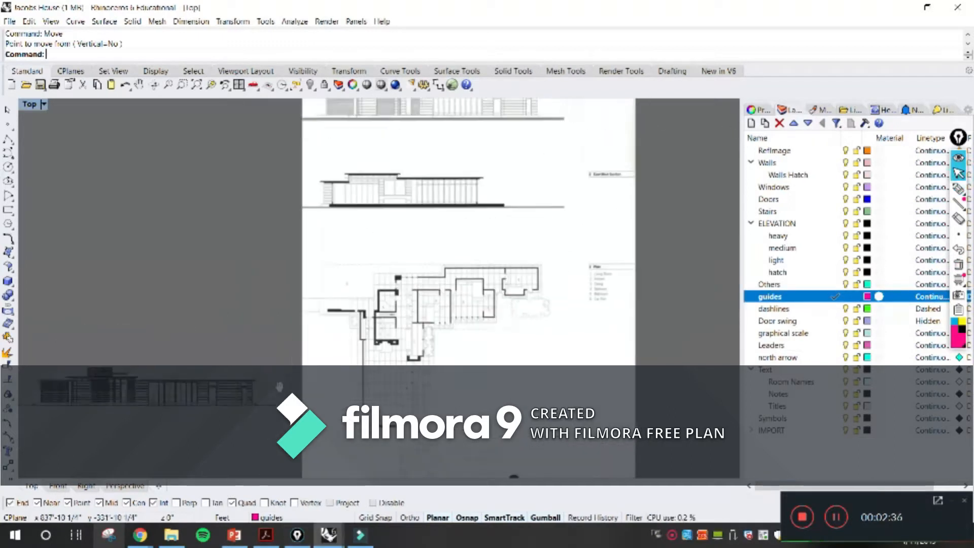
pyautogui.scroll(3, 528, 170)
pyautogui.scroll(-6, 549, 296)
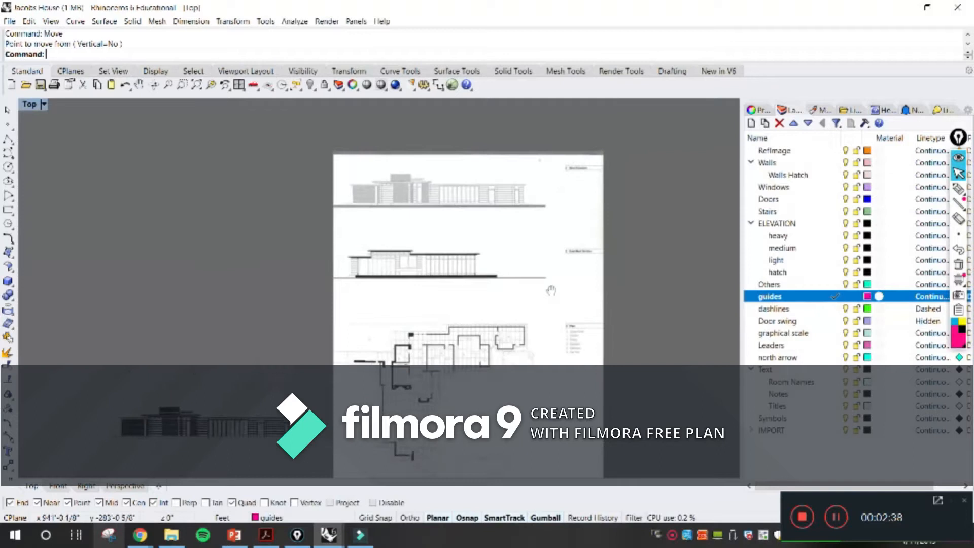
pyautogui.moveTo(549, 296); pyautogui.dragTo(527, 195, button='right')
pyautogui.scroll(4, 479, 361)
pyautogui.moveTo(505, 325); pyautogui.dragTo(531, 392, button='right')
pyautogui.moveTo(432, 268); pyautogui.dragTo(429, 223, button='right')
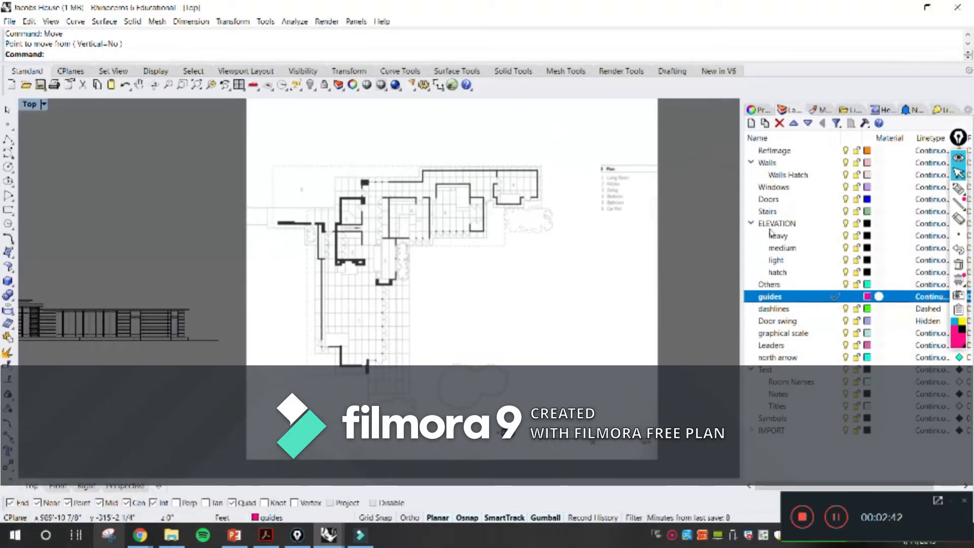
# Step: Draw pink pen lines above and below the floor plan and mark the compass directions around its north arrow
pyautogui.click(959, 190)
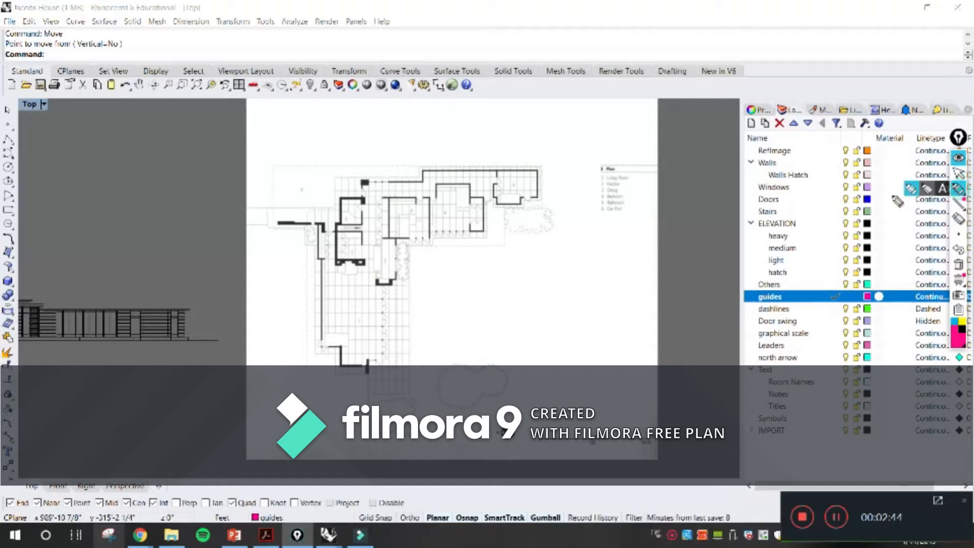
pyautogui.moveTo(285, 141); pyautogui.dragTo(530, 151)
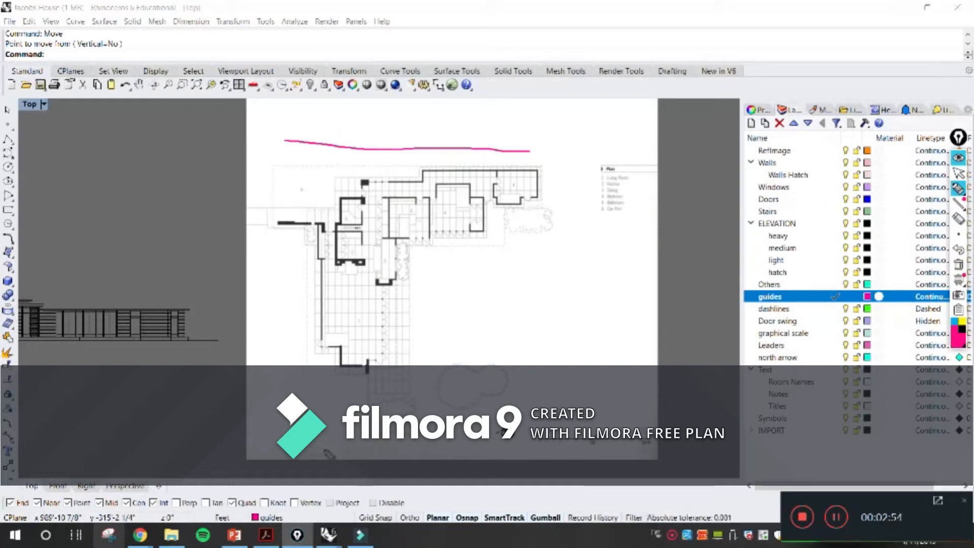
pyautogui.moveTo(315, 450); pyautogui.dragTo(456, 439)
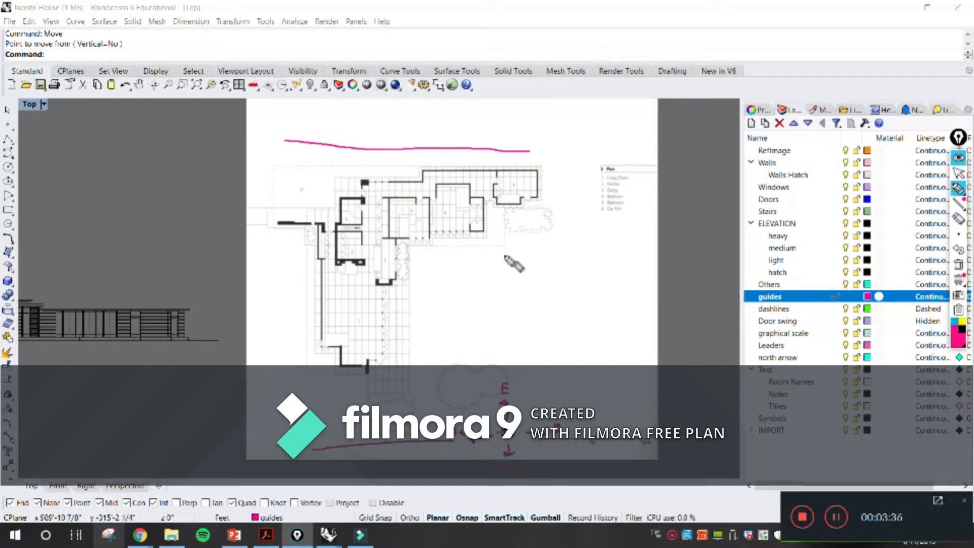
# Step: Circle the end of the west elevation and highlight the upper edge of the floor plan with the pink pen
pyautogui.moveTo(174, 283)
pyautogui.mouseDown()
pyautogui.moveTo(144, 305)
pyautogui.moveTo(200, 335)
pyautogui.moveTo(189, 307)
pyautogui.mouseUp()
pyautogui.moveTo(117, 273)
pyautogui.mouseDown()
pyautogui.moveTo(135, 347)
pyautogui.moveTo(120, 302)
pyautogui.moveTo(169, 339)
pyautogui.moveTo(161, 319)
pyautogui.mouseUp()
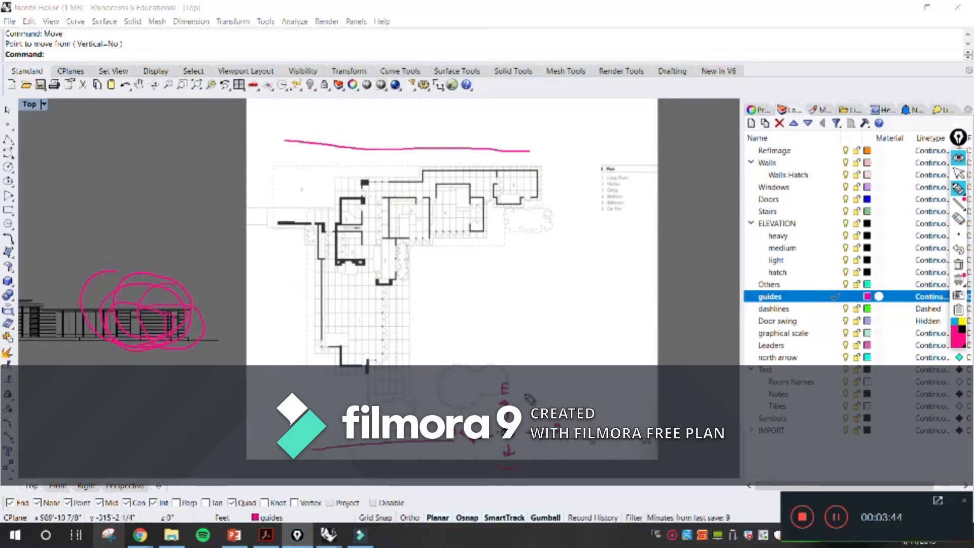
pyautogui.moveTo(277, 163); pyautogui.dragTo(414, 163)
pyautogui.moveTo(337, 161)
pyautogui.mouseDown()
pyautogui.moveTo(484, 158)
pyautogui.moveTo(304, 162)
pyautogui.moveTo(502, 167)
pyautogui.moveTo(319, 167)
pyautogui.moveTo(460, 170)
pyautogui.mouseUp()
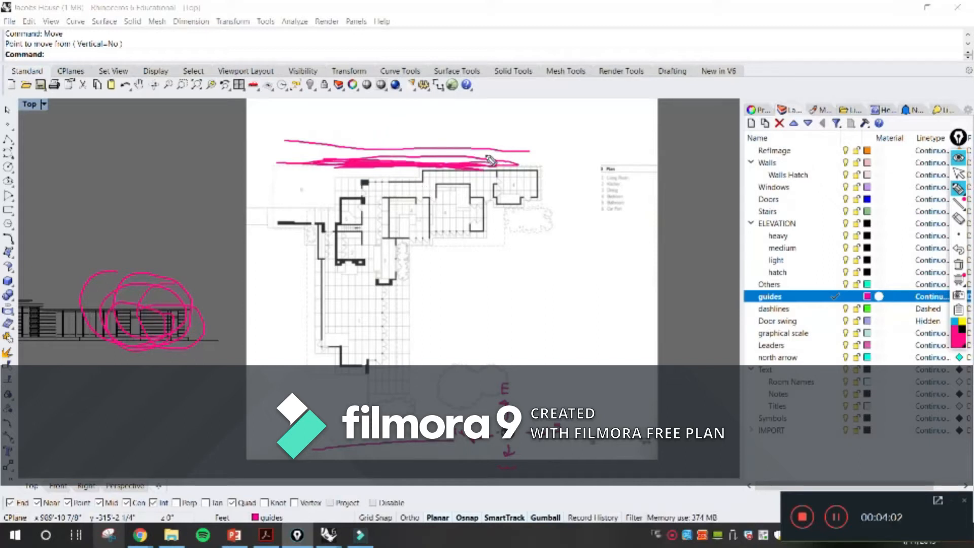
# Step: Erase the pink marks over the elevation and above the floor plan, and set the pen to its second-smallest size
pyautogui.click(958, 218)
pyautogui.moveTo(404, 153); pyautogui.dragTo(398, 131)
pyautogui.moveTo(200, 298); pyautogui.dragTo(284, 297)
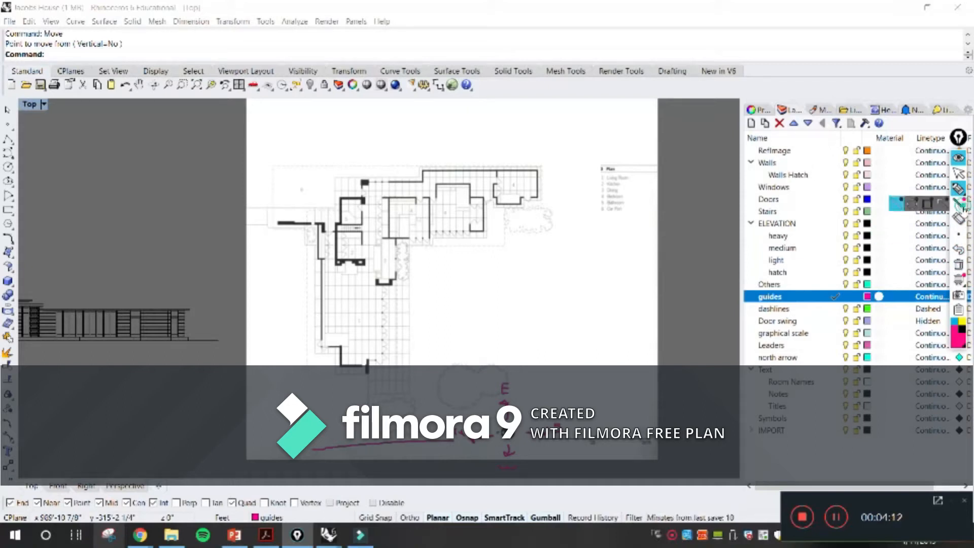
pyautogui.moveTo(958, 234)
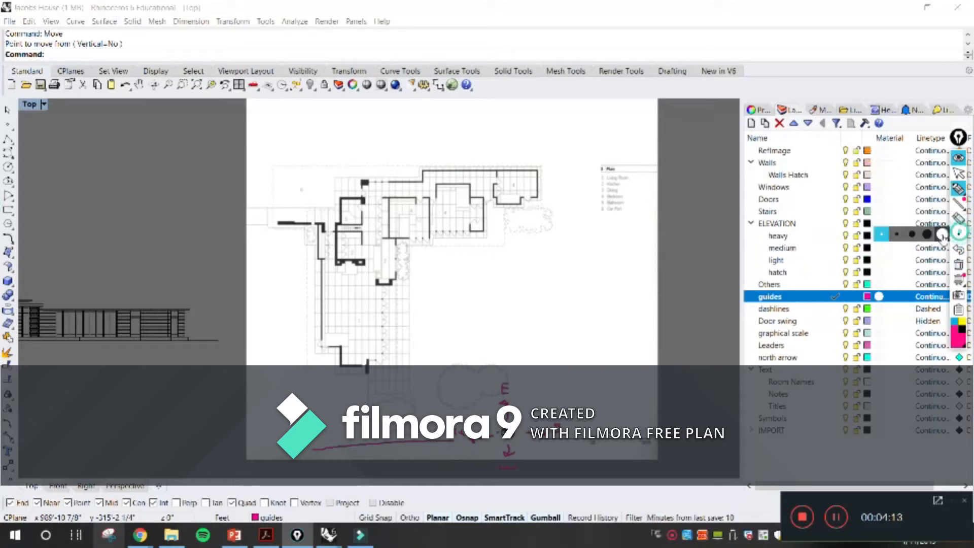
pyautogui.click(897, 233)
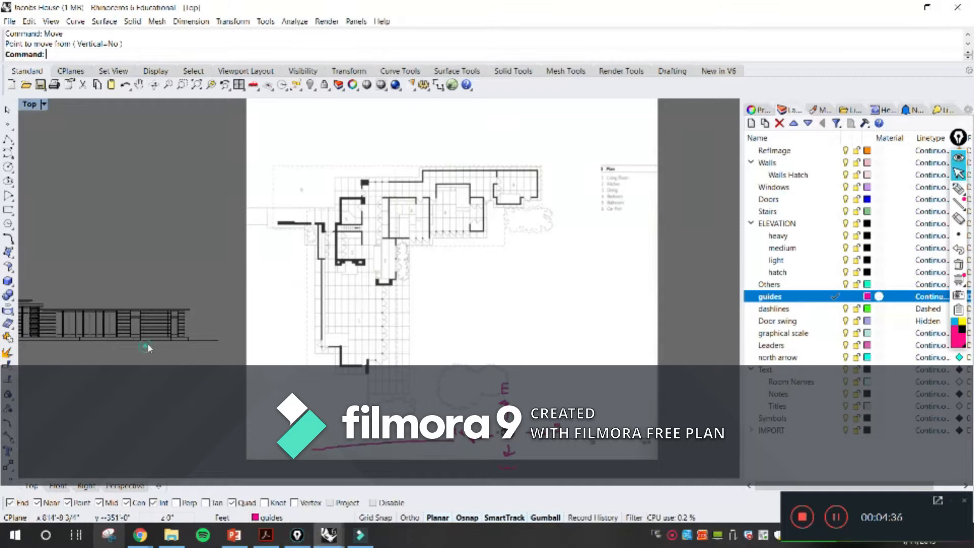
# Step: Move the west elevation block onto the floor plan and rotate it 90 degrees to stand vertically
pyautogui.click(147, 343)
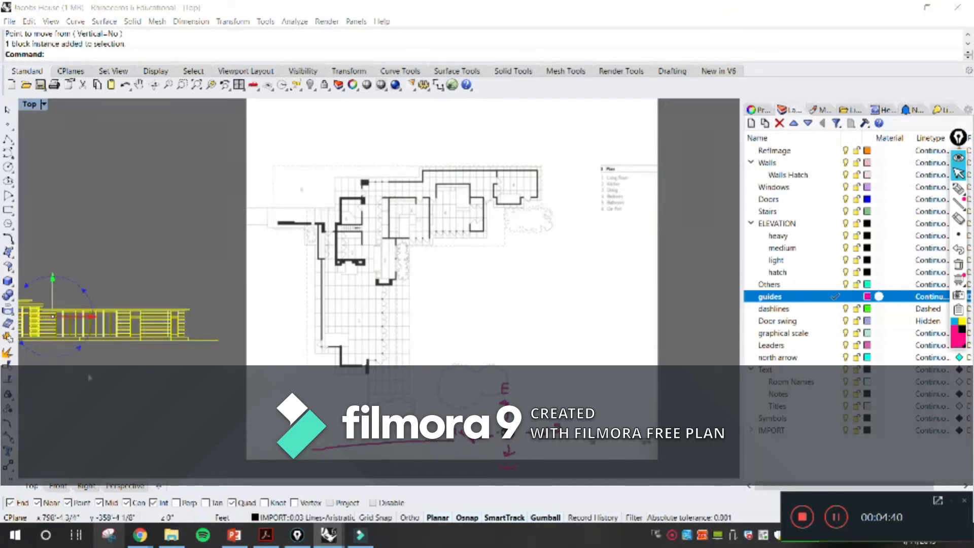
pyautogui.moveTo(64, 331); pyautogui.dragTo(378, 207)
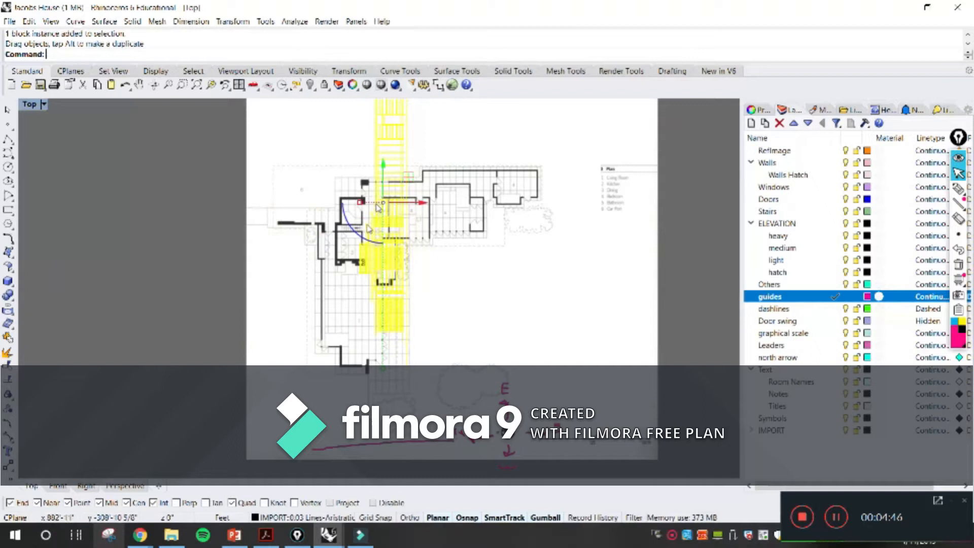
pyautogui.click(360, 235)
pyautogui.press('Return')
# Step: Try two further 90-degree rotations of the elevation block over the floor plan and undo both
pyautogui.click(347, 222)
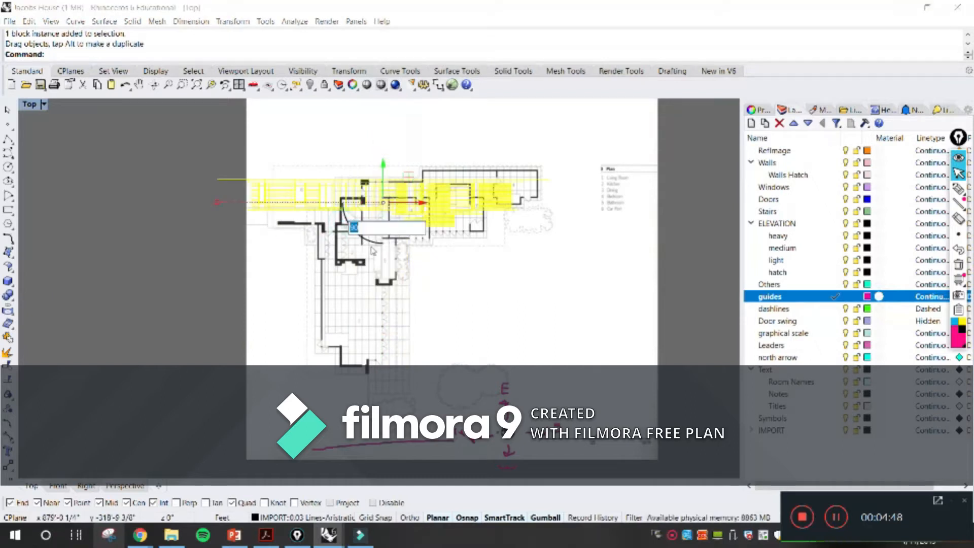
pyautogui.press('Return')
pyautogui.click(377, 246)
pyautogui.click(406, 215)
pyautogui.click(383, 220)
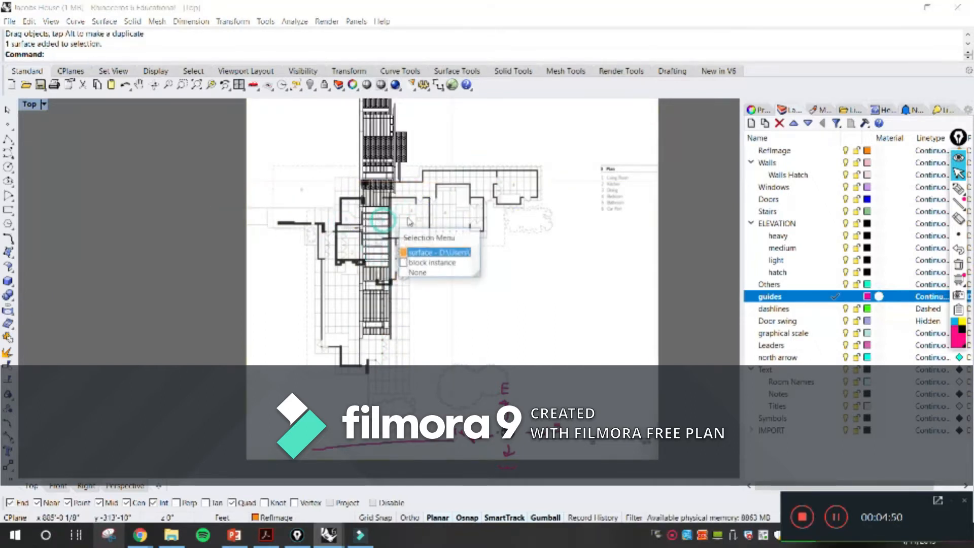
pyautogui.click(384, 176)
pyautogui.click(392, 149)
pyautogui.click(726, 185)
pyautogui.click(399, 162)
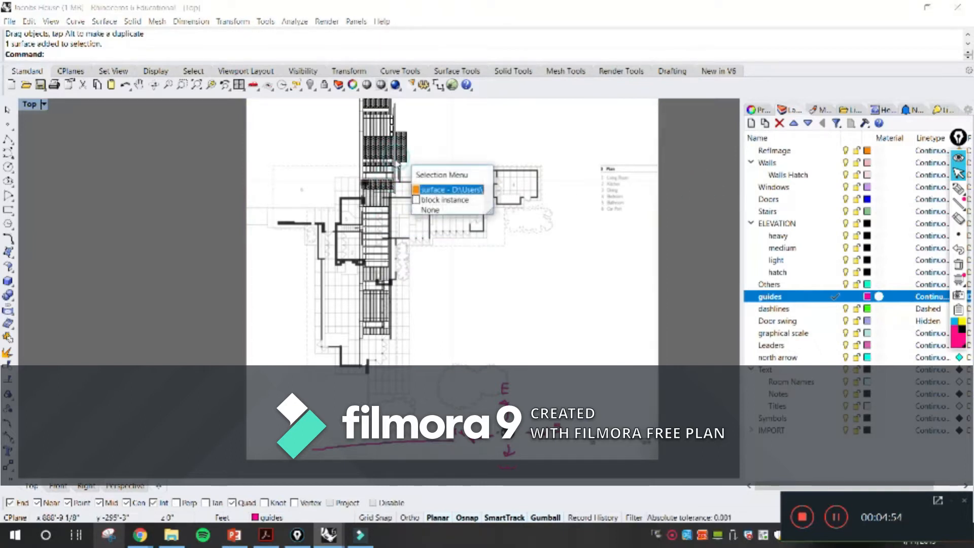
pyautogui.hotkey('ctrl', 'z')
pyautogui.hotkey('ctrl', 'z')
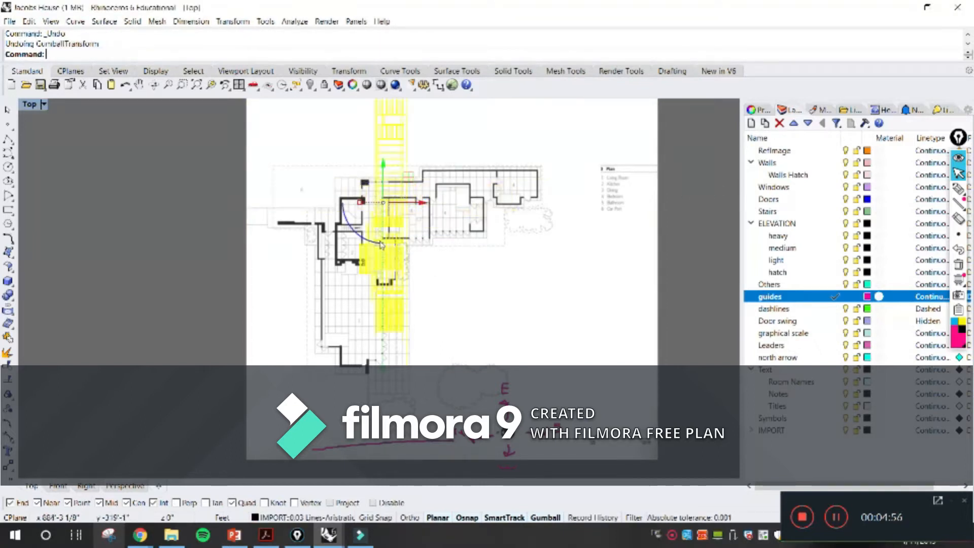
# Step: Turn the elevation block through two more 90-degree rotations, placing it above the floor plan between them
pyautogui.click(363, 239)
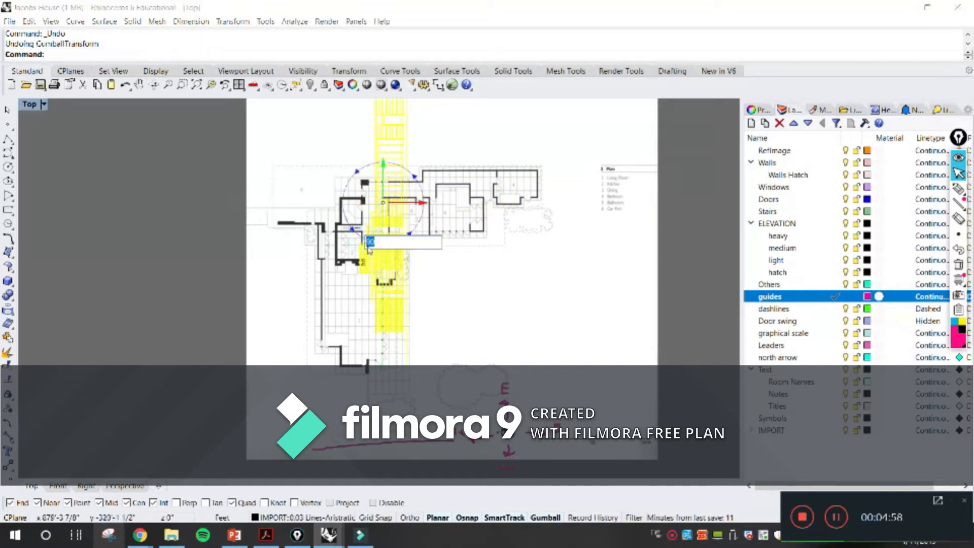
pyautogui.press('Return')
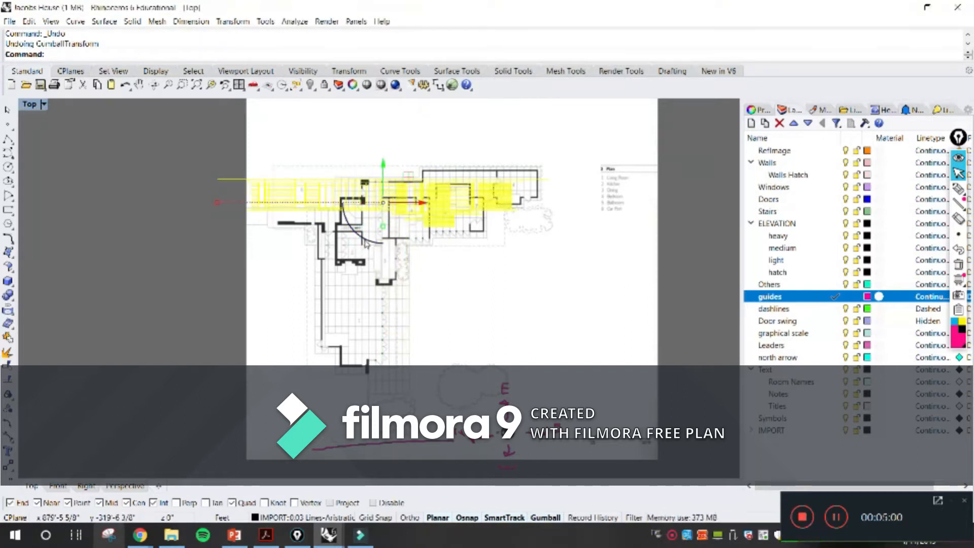
pyautogui.moveTo(447, 207); pyautogui.dragTo(462, 143)
pyautogui.click(395, 177)
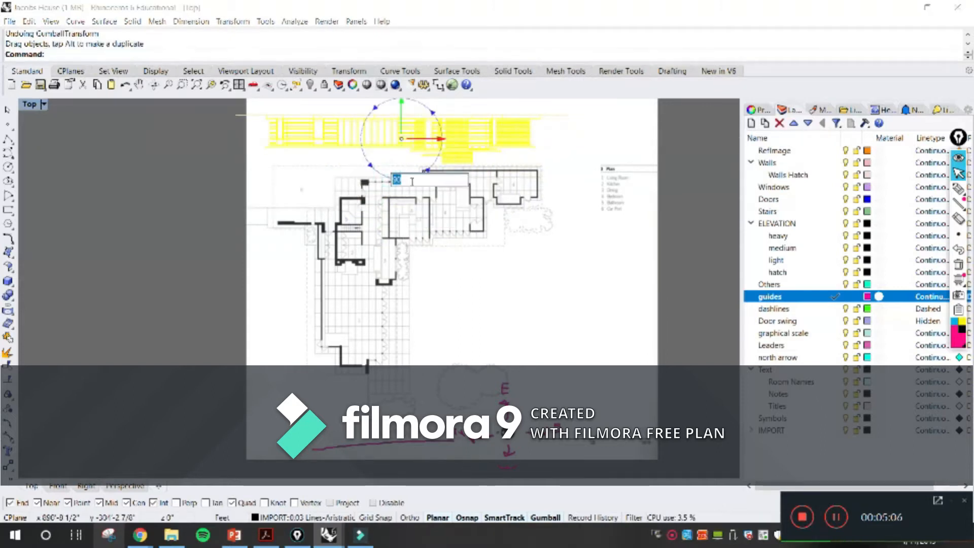
pyautogui.press('Return')
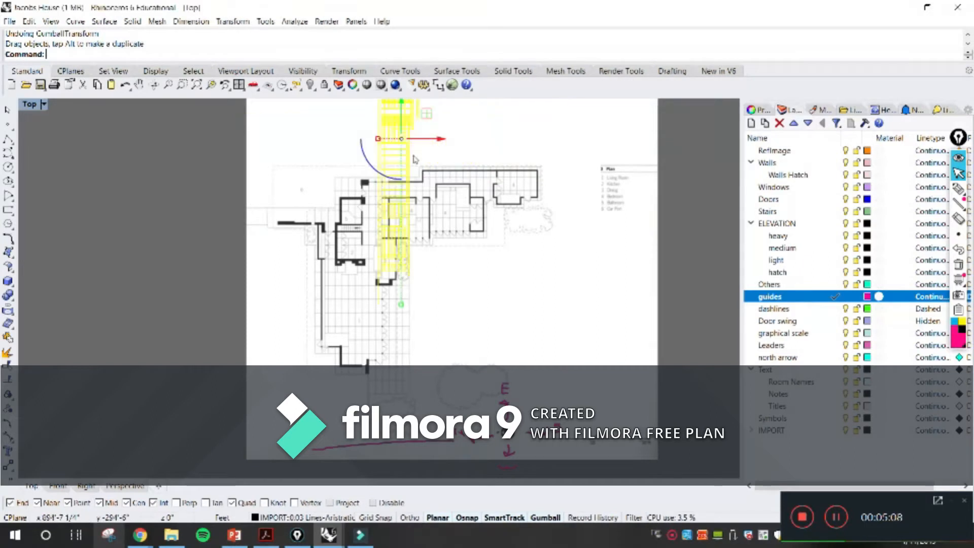
# Step: Try placing the vertical elevation block along the carport side of the floor plan, and undo that placement
pyautogui.moveTo(396, 166); pyautogui.dragTo(263, 319)
pyautogui.click(183, 300)
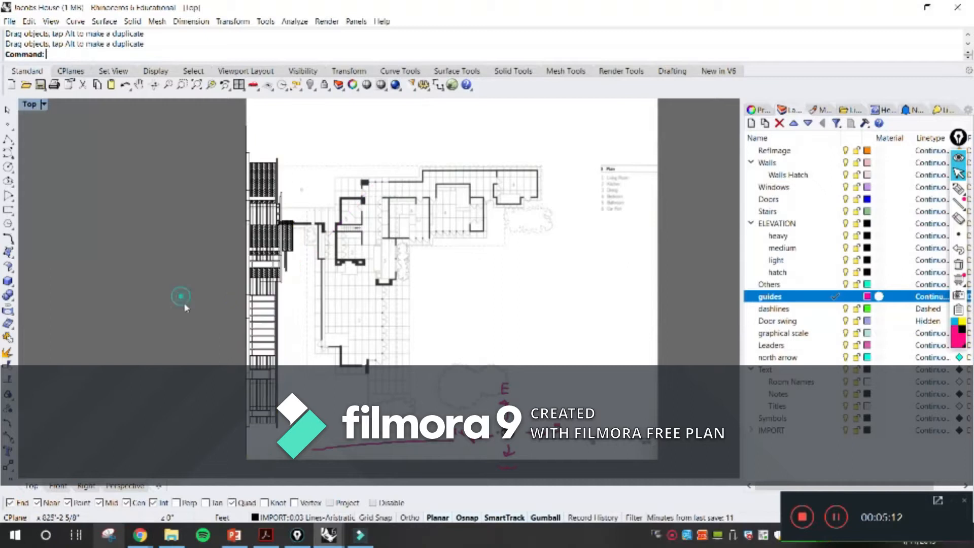
pyautogui.click(264, 253)
pyautogui.click(158, 252)
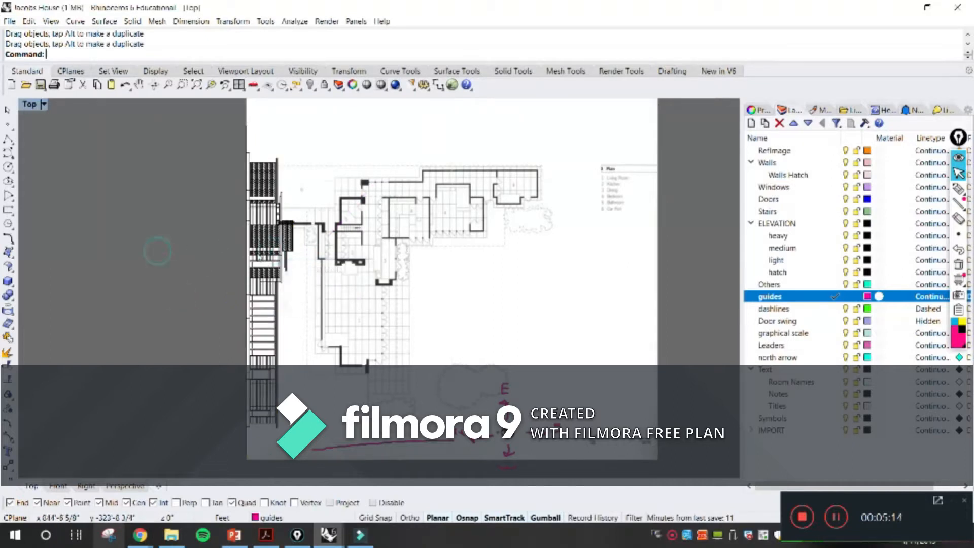
pyautogui.click(252, 254)
pyautogui.click(214, 304)
pyautogui.hotkey('ctrl', 'z')
pyautogui.hotkey('ctrl', 'z')
pyautogui.hotkey('ctrl', 'z')
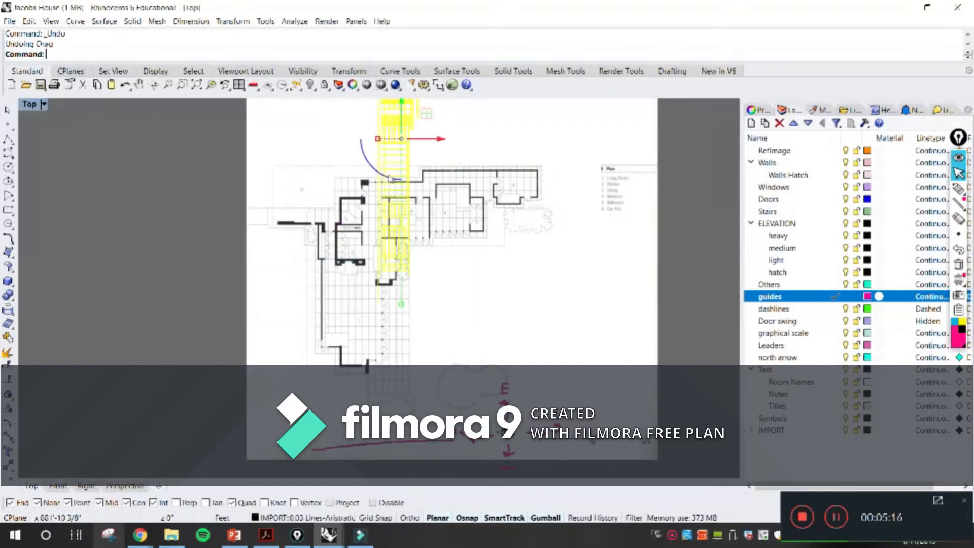
# Step: Shift the vertical elevation block horizontally off the reference sheet and rotate it 90 degrees to stand upright
pyautogui.moveTo(441, 139); pyautogui.dragTo(129, 177)
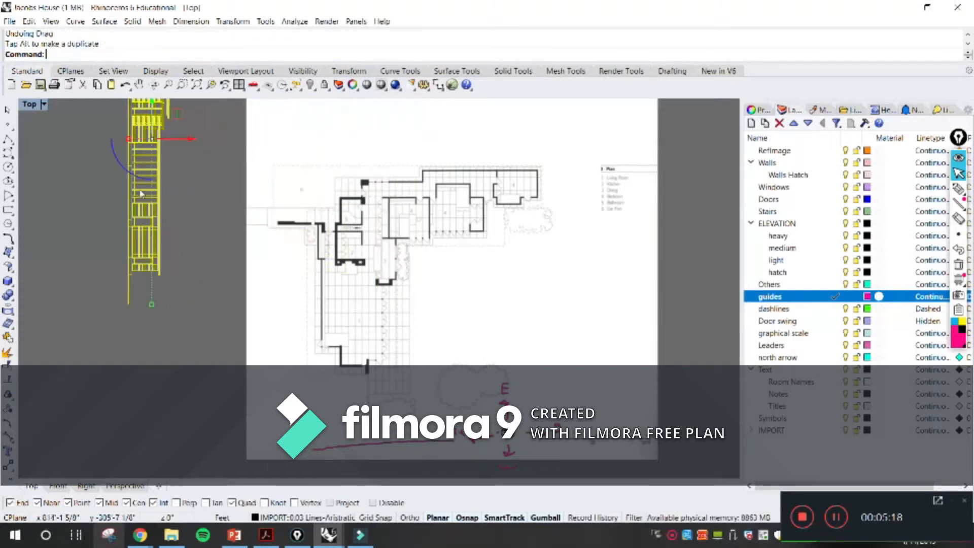
pyautogui.click(126, 173)
pyautogui.press('Return')
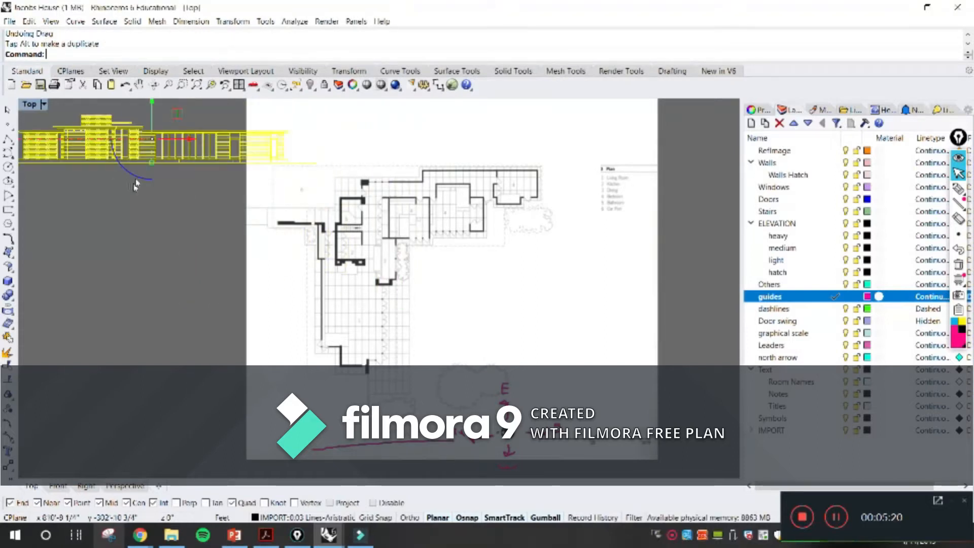
# Step: Undo the stray gumball rotation and move the upright elevation block down beside the floor plan
pyautogui.moveTo(120, 155); pyautogui.dragTo(54, 278)
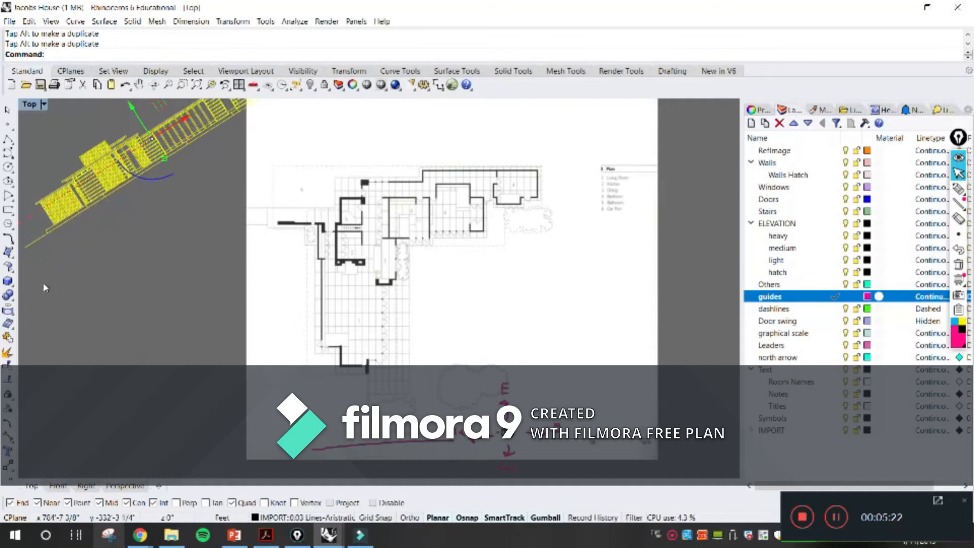
pyautogui.hotkey('ctrl', 'z')
pyautogui.moveTo(114, 141); pyautogui.dragTo(72, 273)
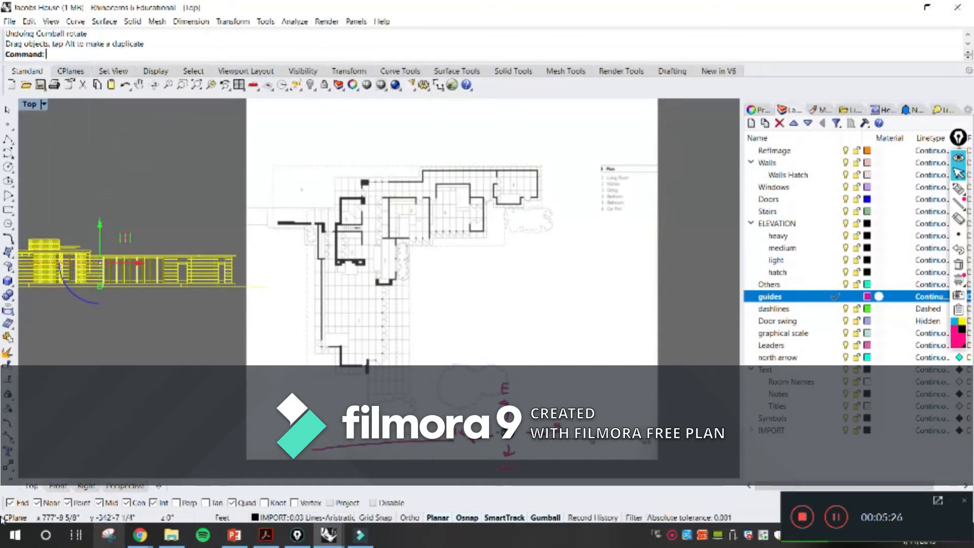
# Step: Sketch a compass cross on the floor plan with the annotation pen and label its arms N, S, E and W
pyautogui.click(958, 190)
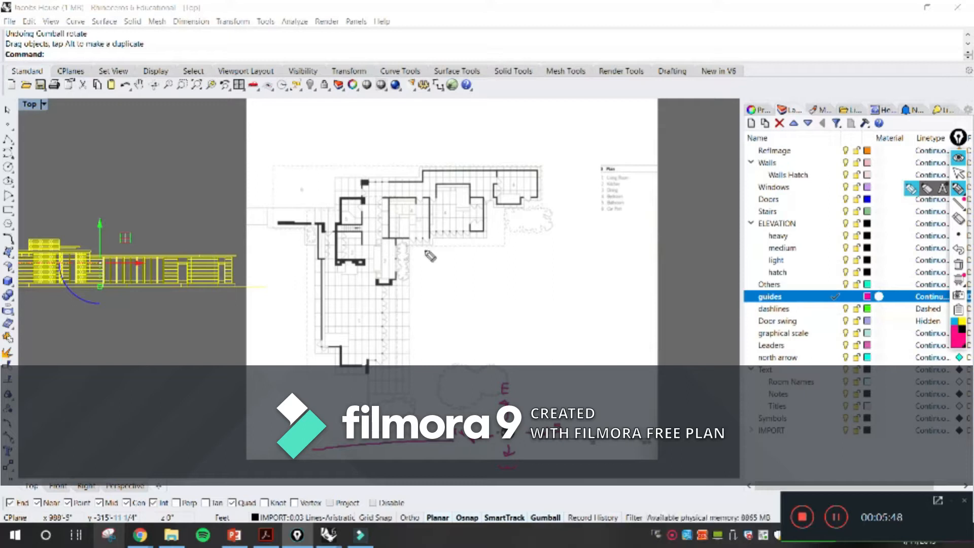
pyautogui.click(390, 291)
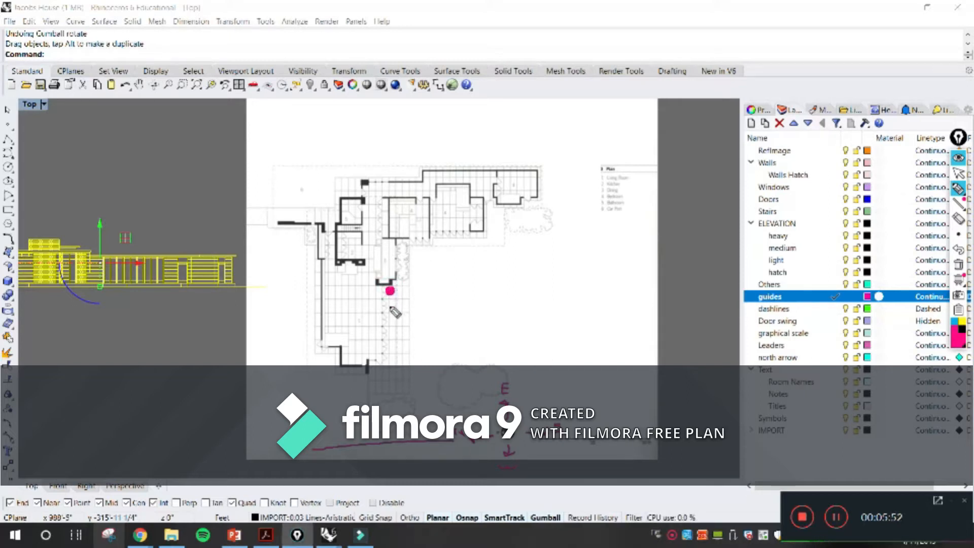
pyautogui.moveTo(386, 292)
pyautogui.mouseDown()
pyautogui.moveTo(349, 291)
pyautogui.moveTo(434, 290)
pyautogui.moveTo(393, 271)
pyautogui.mouseUp()
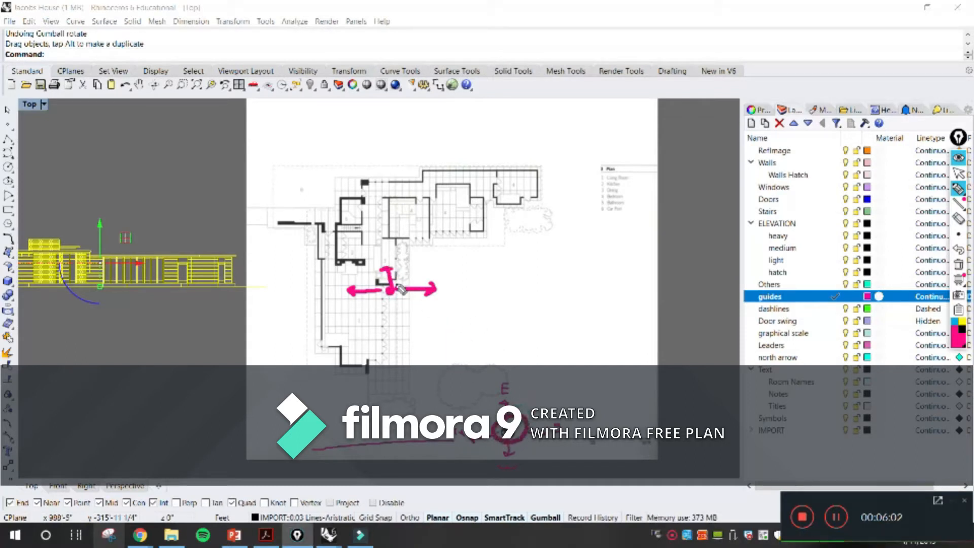
pyautogui.moveTo(389, 305); pyautogui.dragTo(390, 312)
pyautogui.moveTo(383, 308); pyautogui.dragTo(397, 310)
pyautogui.moveTo(323, 286)
pyautogui.mouseDown()
pyautogui.moveTo(324, 300)
pyautogui.moveTo(333, 297)
pyautogui.mouseUp()
pyautogui.moveTo(463, 282); pyautogui.dragTo(449, 297)
pyautogui.moveTo(381, 245)
pyautogui.mouseDown()
pyautogui.moveTo(392, 257)
pyautogui.moveTo(391, 244)
pyautogui.mouseUp()
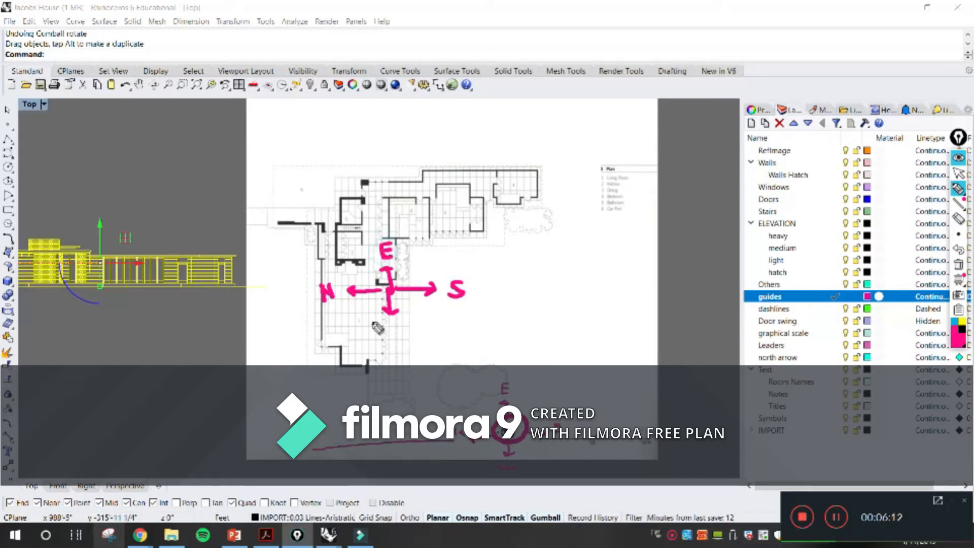
pyautogui.moveTo(369, 319); pyautogui.dragTo(396, 319)
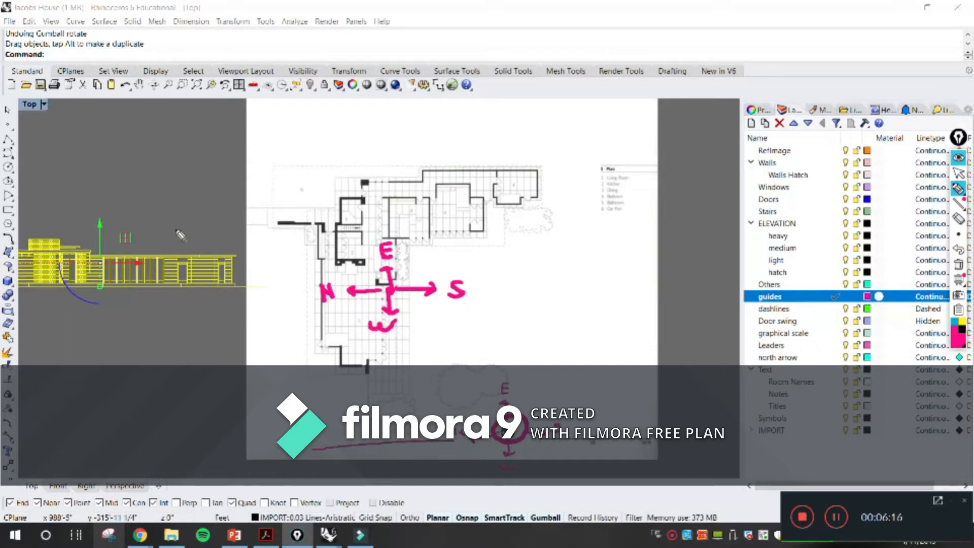
# Step: Mark the elevation with a W and outline the west end of the living room wing with a pointing arrow
pyautogui.moveTo(174, 231)
pyautogui.mouseDown()
pyautogui.moveTo(163, 240)
pyautogui.moveTo(147, 209)
pyautogui.moveTo(174, 204)
pyautogui.mouseUp()
pyautogui.moveTo(399, 349)
pyautogui.mouseDown()
pyautogui.moveTo(345, 347)
pyautogui.moveTo(287, 367)
pyautogui.moveTo(401, 387)
pyautogui.moveTo(458, 364)
pyautogui.moveTo(380, 345)
pyautogui.mouseUp()
pyautogui.moveTo(337, 434)
pyautogui.mouseDown()
pyautogui.moveTo(335, 406)
pyautogui.moveTo(323, 407)
pyautogui.moveTo(341, 395)
pyautogui.moveTo(347, 407)
pyautogui.mouseUp()
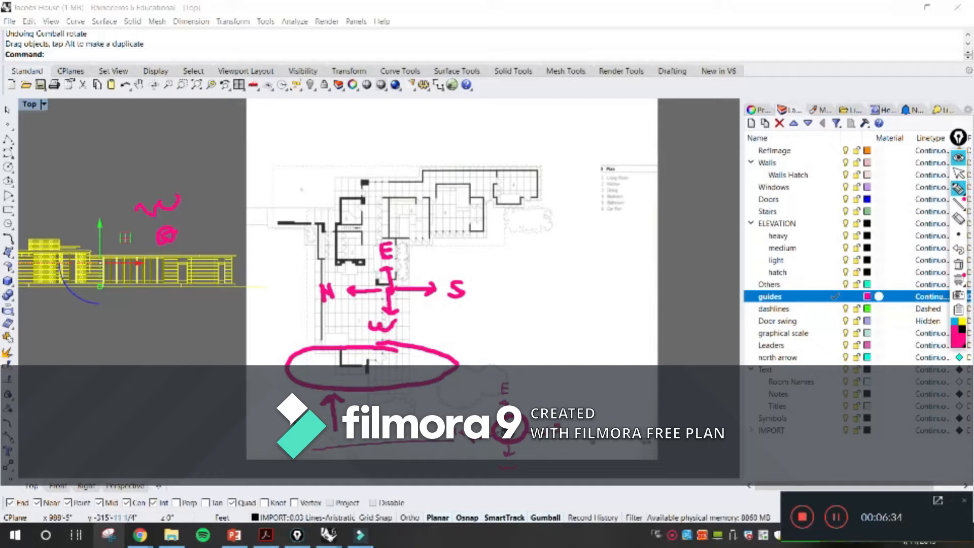
pyautogui.moveTo(270, 375)
pyautogui.mouseDown()
pyautogui.moveTo(484, 361)
pyautogui.moveTo(476, 370)
pyautogui.moveTo(488, 370)
pyautogui.moveTo(500, 351)
pyautogui.moveTo(496, 371)
pyautogui.mouseUp()
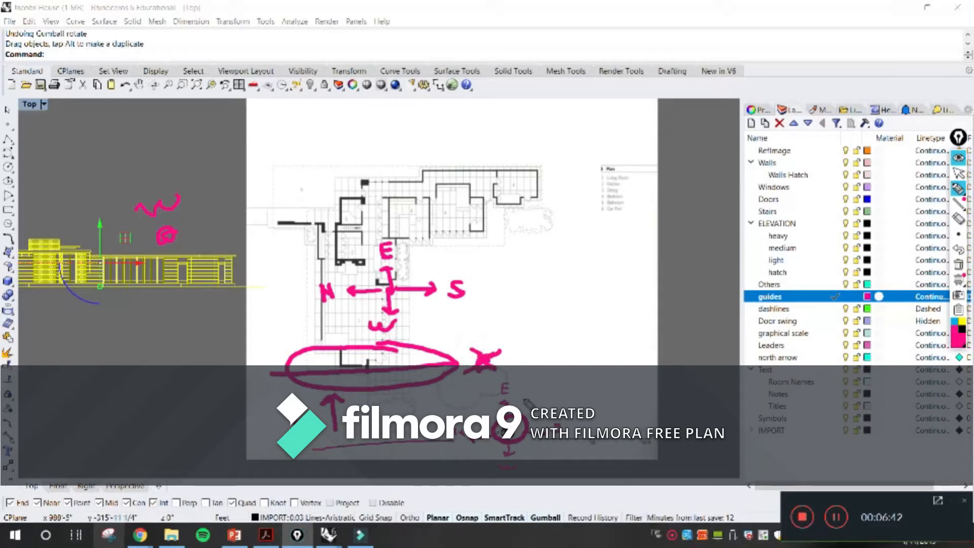
# Step: Outline the plan's opposite east side and underline part of the elevation with the pen, and clear all annotations
pyautogui.moveTo(326, 167)
pyautogui.mouseDown()
pyautogui.moveTo(567, 175)
pyautogui.moveTo(552, 174)
pyautogui.mouseUp()
pyautogui.moveTo(326, 171); pyautogui.dragTo(330, 180)
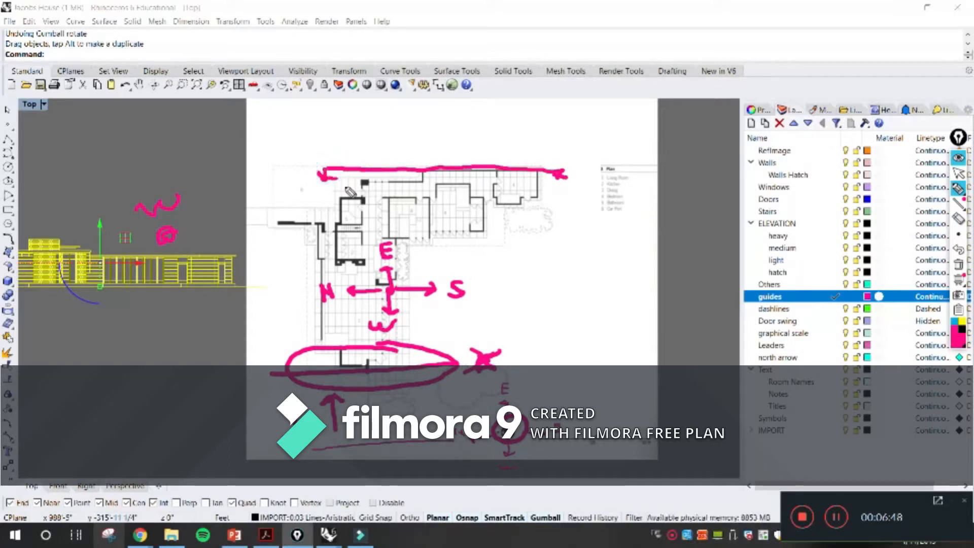
pyautogui.moveTo(532, 145)
pyautogui.mouseDown()
pyautogui.moveTo(396, 139)
pyautogui.moveTo(329, 195)
pyautogui.moveTo(547, 175)
pyautogui.moveTo(525, 141)
pyautogui.mouseUp()
pyautogui.moveTo(392, 283); pyautogui.dragTo(390, 292)
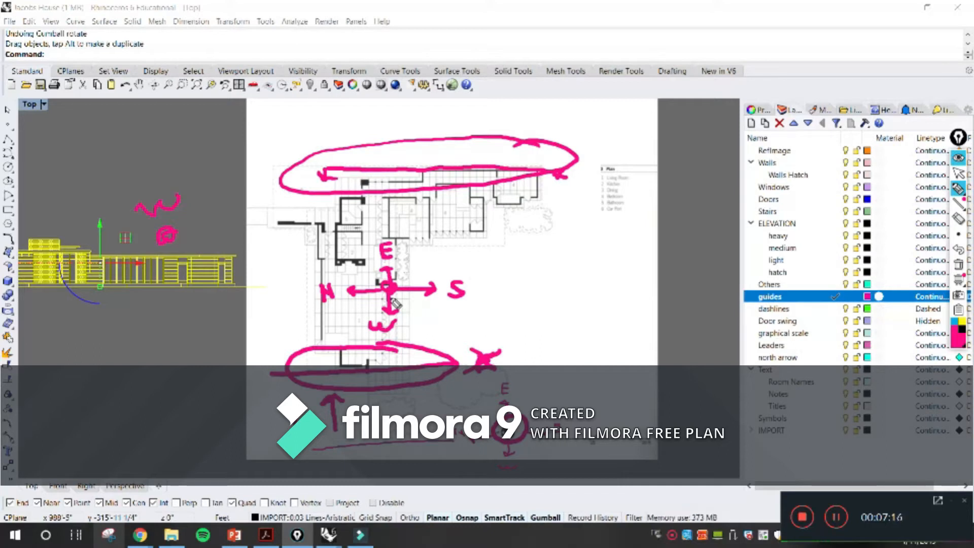
pyautogui.moveTo(151, 282); pyautogui.dragTo(202, 281)
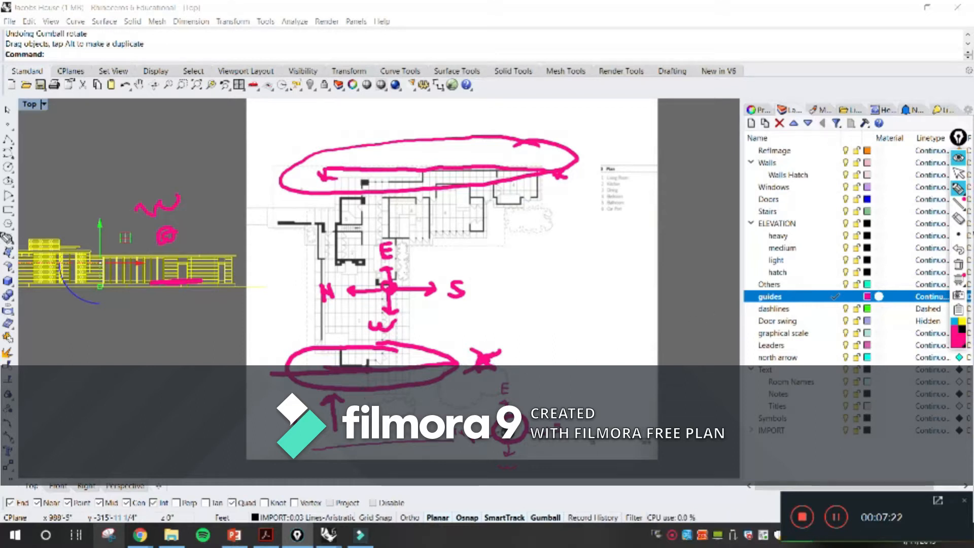
pyautogui.click(957, 265)
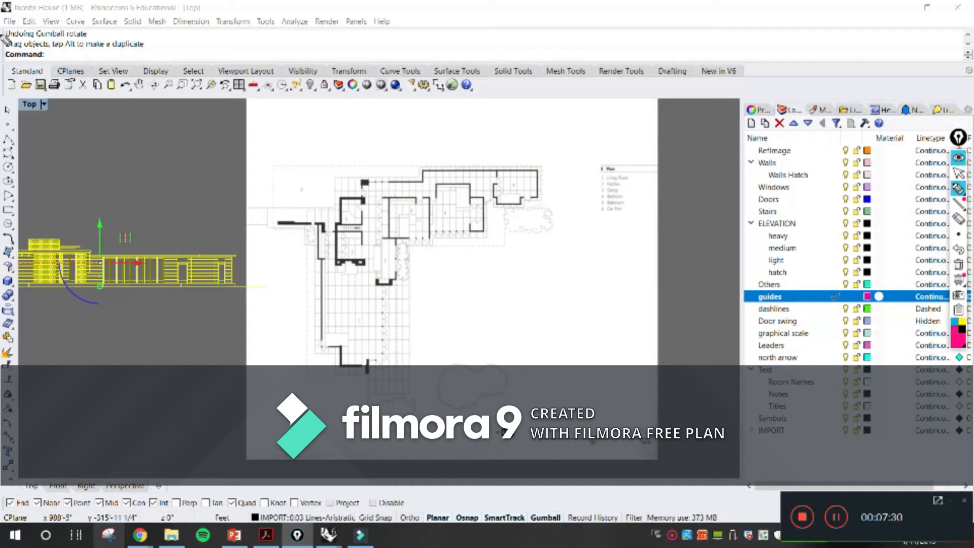
pyautogui.click(958, 172)
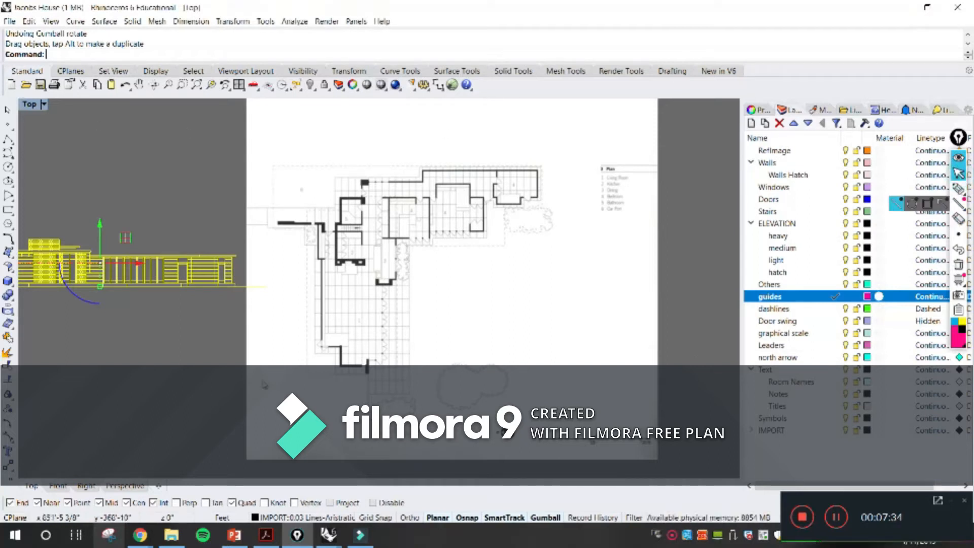
# Step: Move the elevation block from beside the floor plan to below the reference sheet, on the plan's west side
pyautogui.moveTo(192, 154); pyautogui.dragTo(276, 162, button='right')
pyautogui.click(228, 209)
pyautogui.moveTo(276, 238); pyautogui.dragTo(271, 229, button='right')
pyautogui.click(234, 289)
pyautogui.moveTo(246, 276); pyautogui.dragTo(465, 384)
pyautogui.moveTo(548, 260); pyautogui.dragTo(491, 148, button='right')
pyautogui.moveTo(441, 271); pyautogui.dragTo(504, 417)
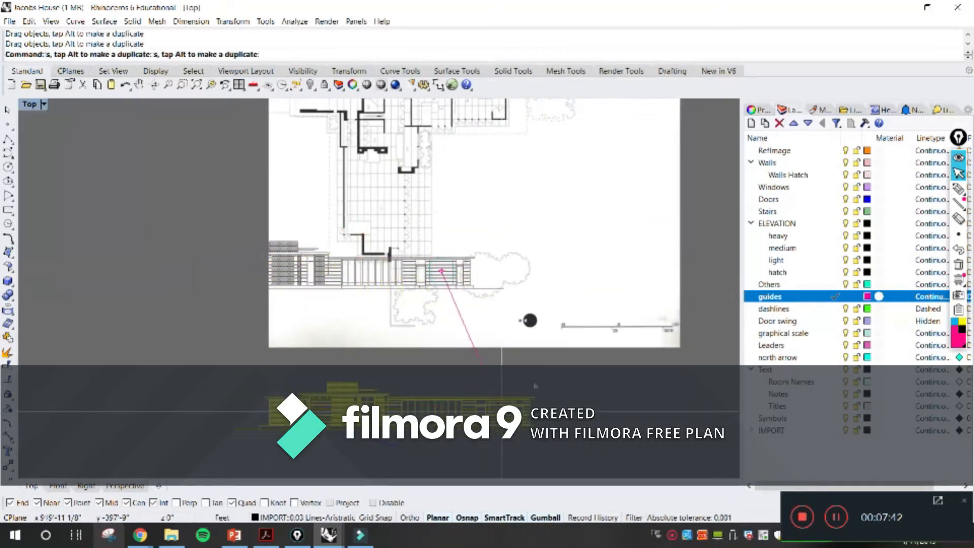
pyautogui.click(559, 366)
pyautogui.scroll(8, 513, 419)
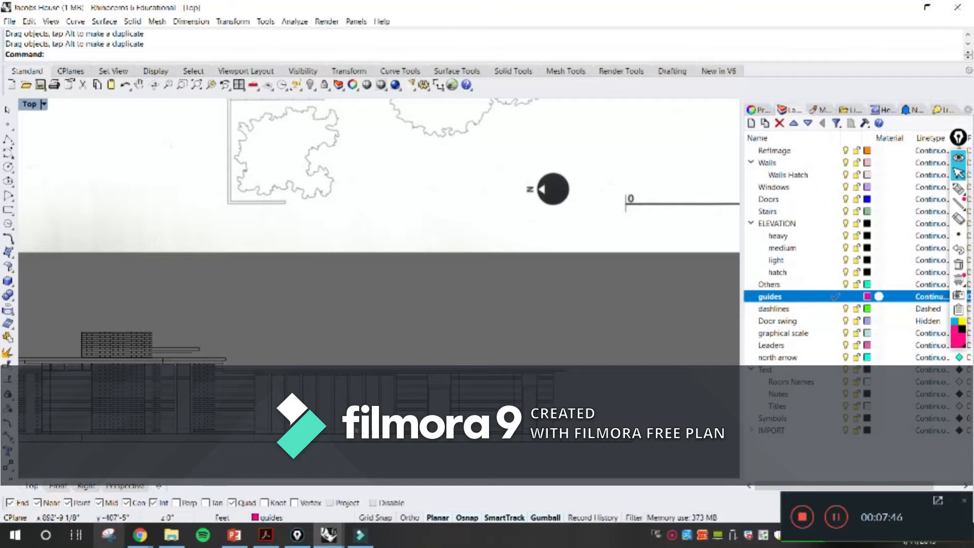
pyautogui.scroll(-5, 349, 319)
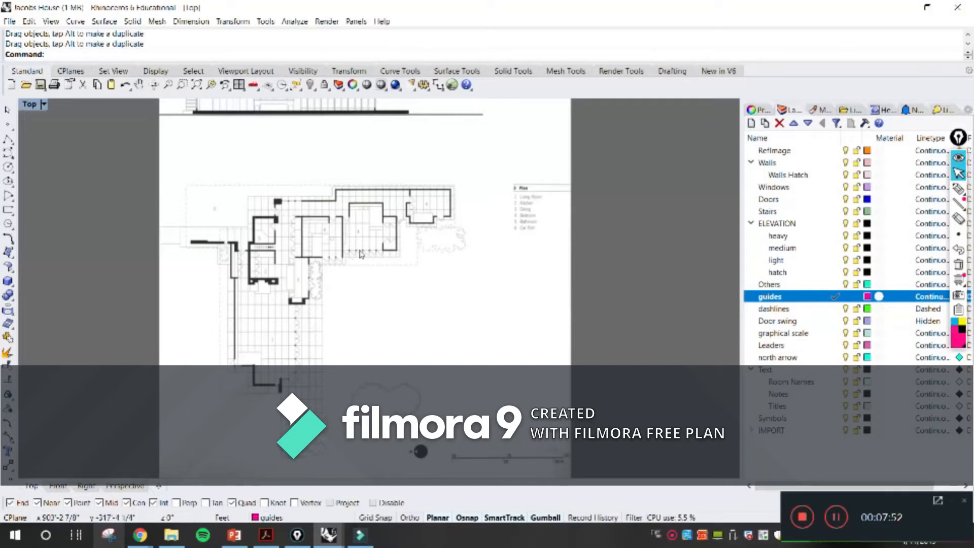
# Step: Draw a guide line from the outer face of the plan's southernmost bedroom wall down past the elevation
pyautogui.scroll(-3, 355, 265)
pyautogui.write('line')
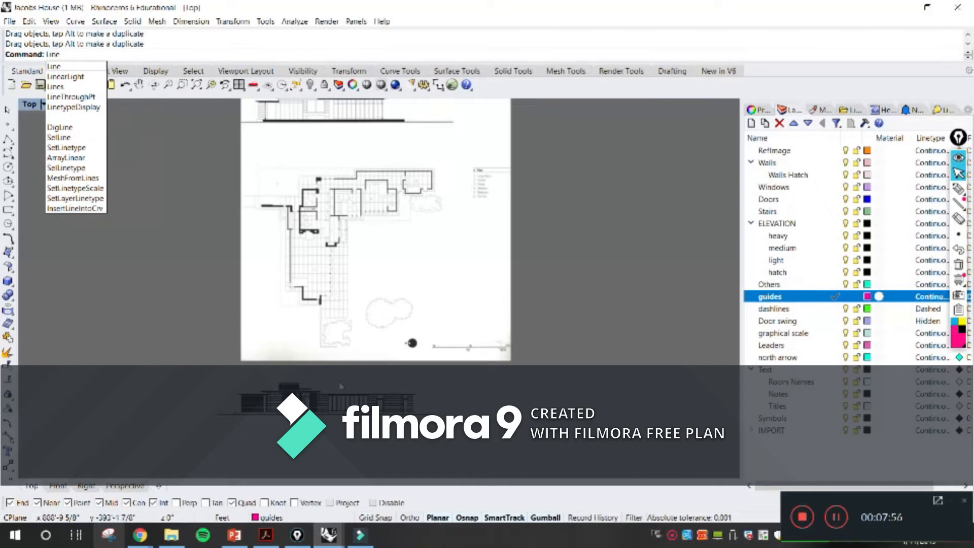
pyautogui.press('Return')
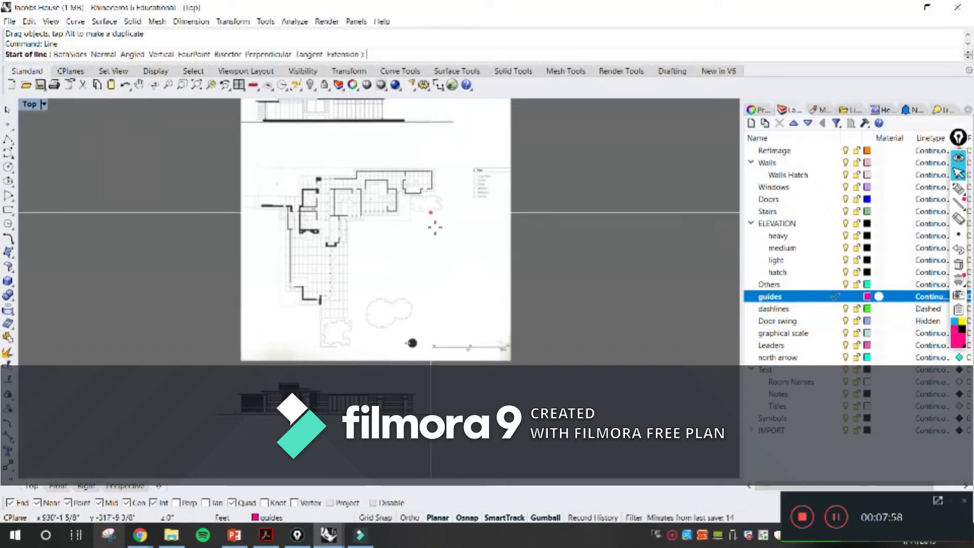
pyautogui.scroll(3, 438, 213)
pyautogui.scroll(5, 437, 158)
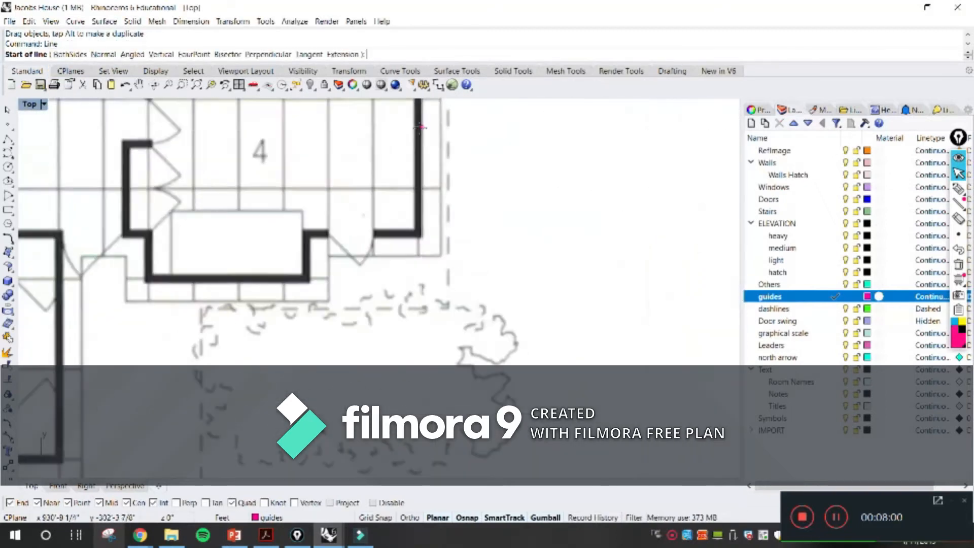
pyautogui.click(421, 132)
pyautogui.scroll(-6, 425, 152)
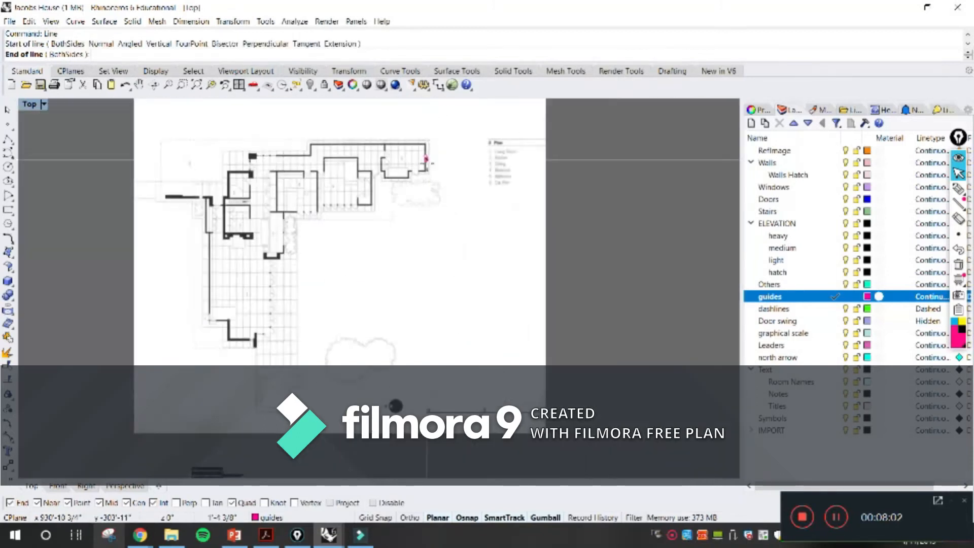
pyautogui.moveTo(428, 448); pyautogui.dragTo(453, 356, button='right')
pyautogui.click(453, 414)
pyautogui.moveTo(426, 266); pyautogui.dragTo(446, 380, button='right')
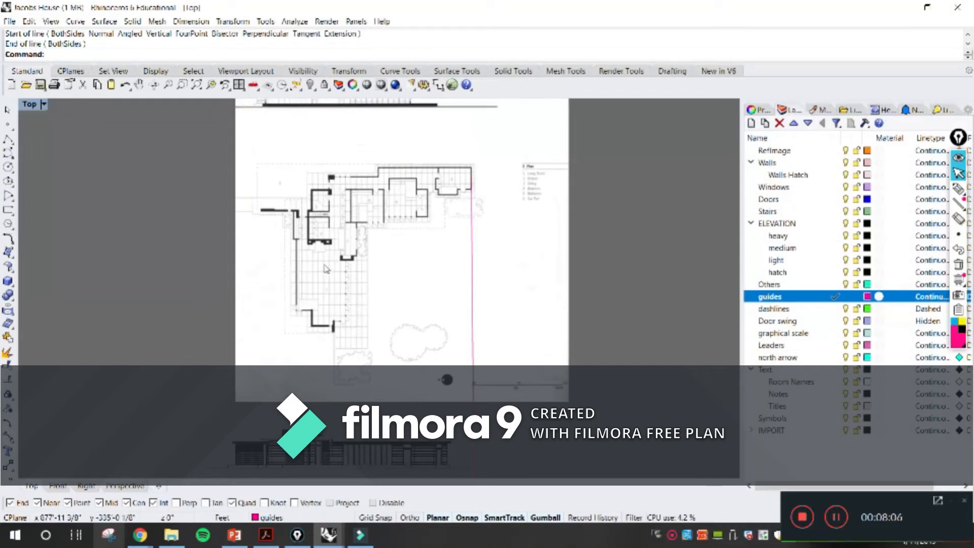
# Step: Draw a second guide line with Ortho on, from the outer face of the north wall near the kitchen down past the elevation
pyautogui.rightClick(447, 379)
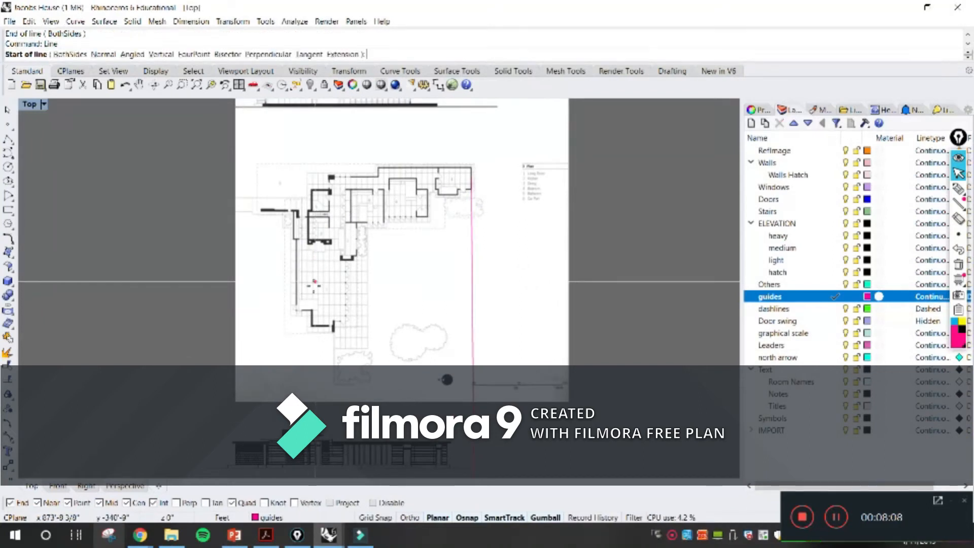
pyautogui.scroll(5, 297, 238)
pyautogui.scroll(5, 293, 238)
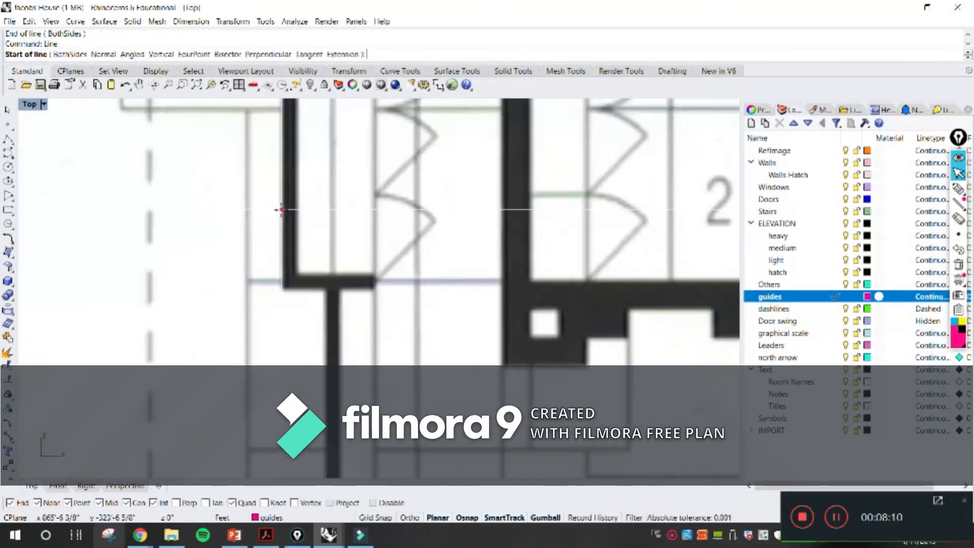
pyautogui.click(282, 207)
pyautogui.scroll(-5, 280, 209)
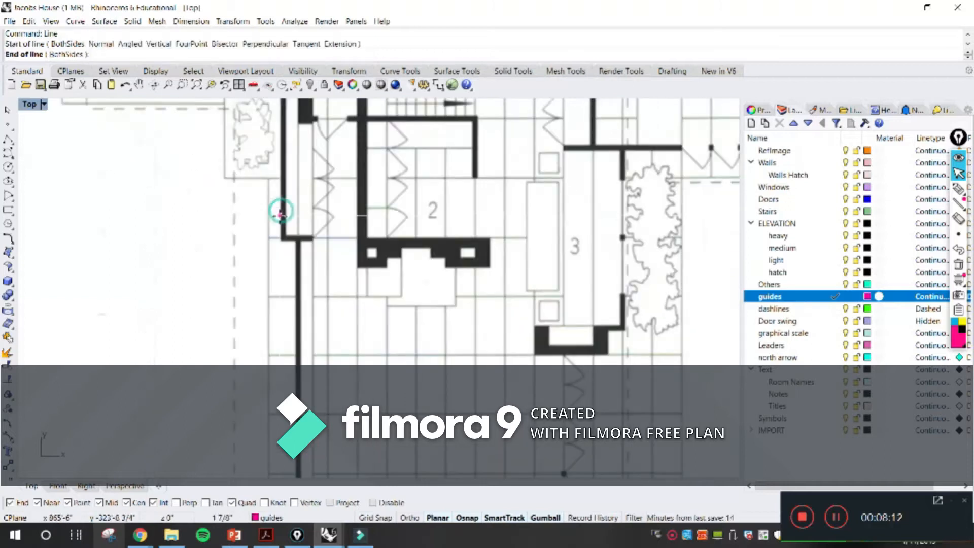
pyautogui.scroll(-5, 209, 196)
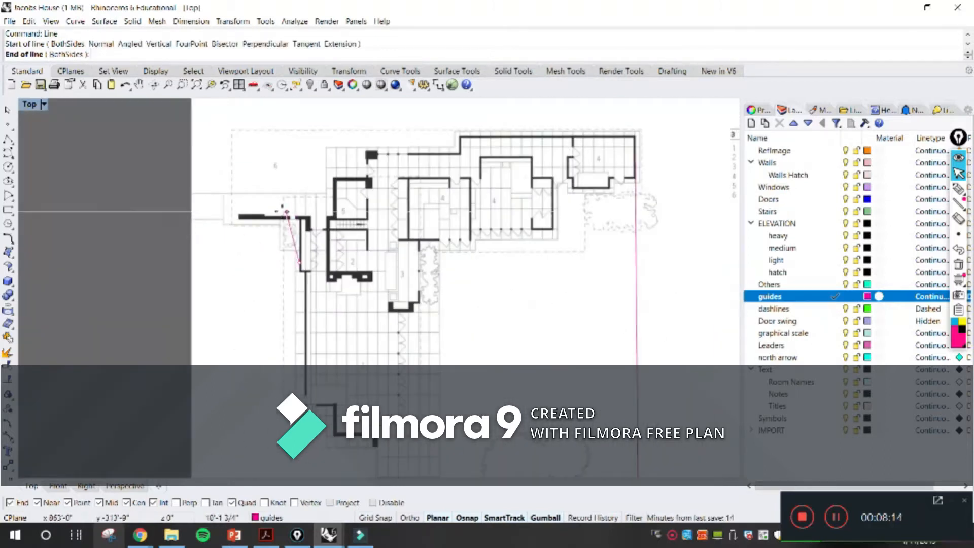
pyautogui.scroll(5, 354, 202)
pyautogui.scroll(-5, 359, 196)
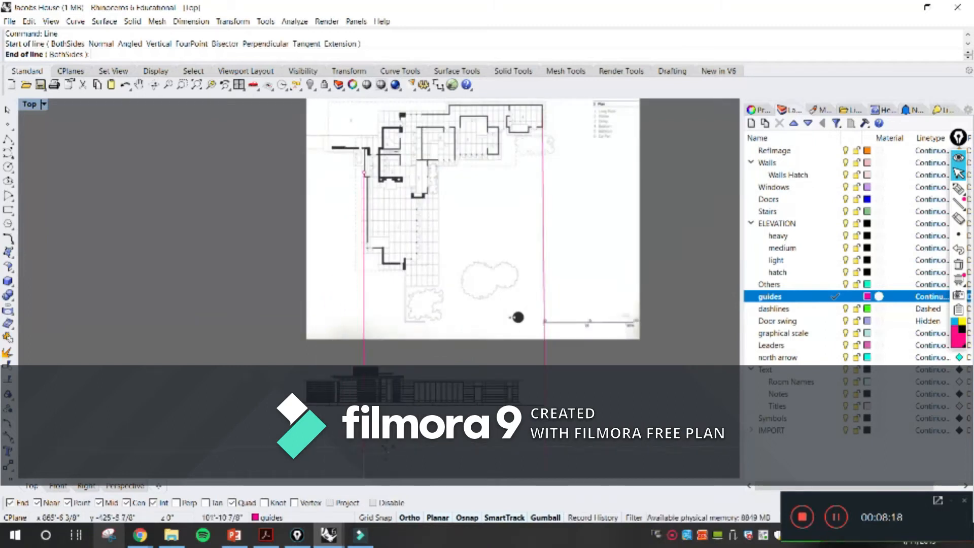
pyautogui.click(365, 451)
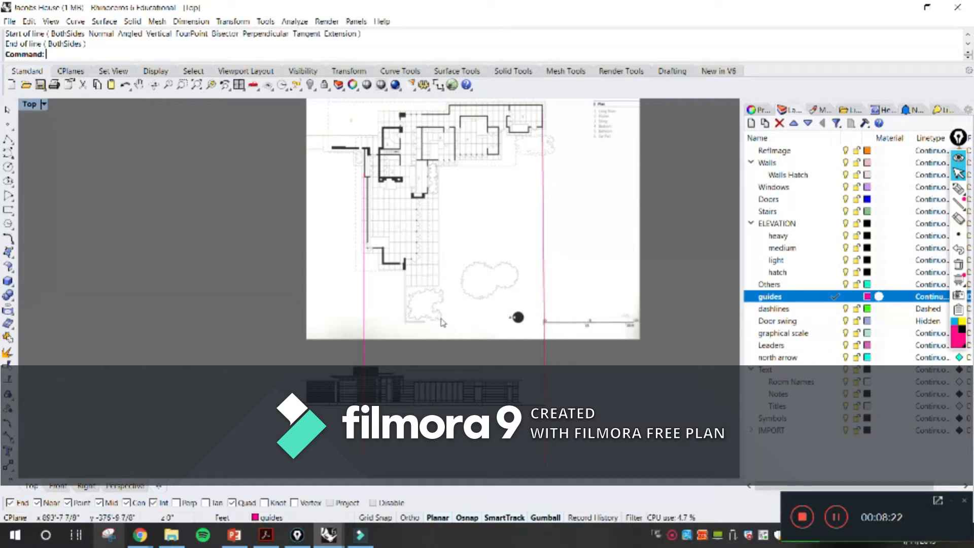
# Step: Move the elevation block so the wall edge at its south end meets the south guide line
pyautogui.scroll(3, 553, 370)
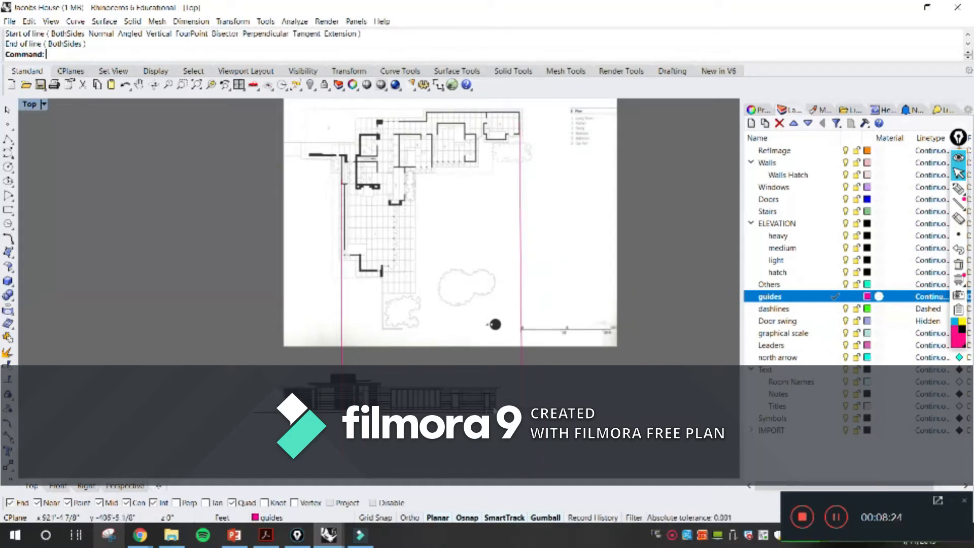
pyautogui.click(499, 401)
pyautogui.scroll(4, 501, 404)
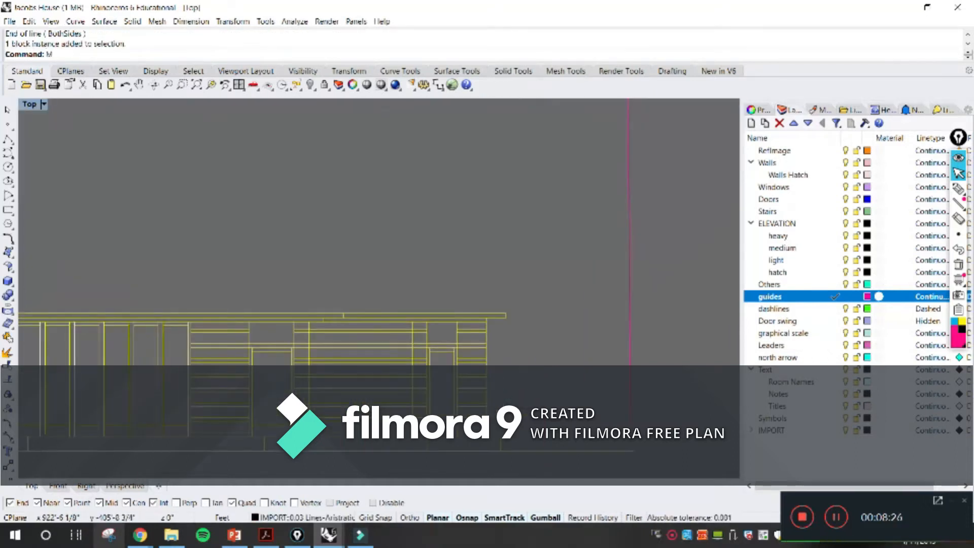
pyautogui.write('ve')
pyautogui.press('Return')
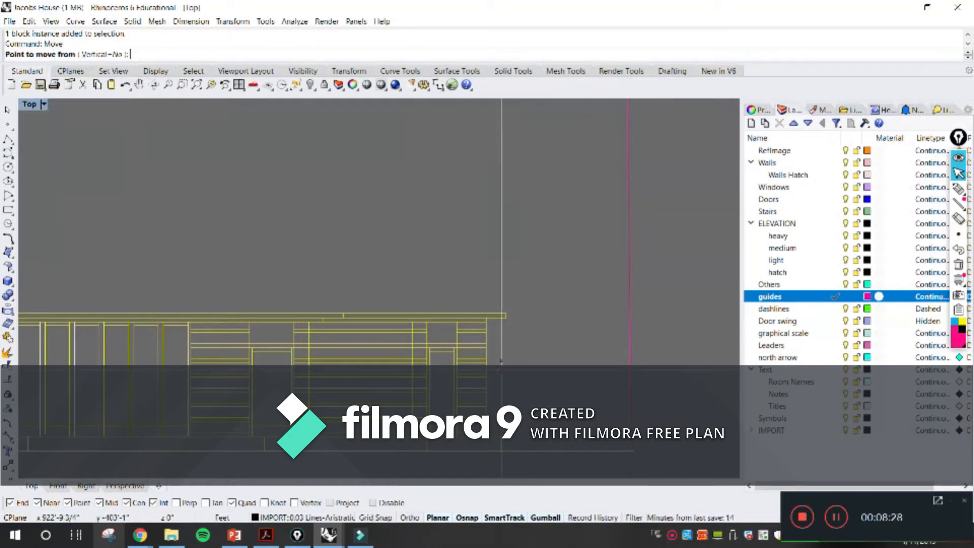
pyautogui.click(486, 358)
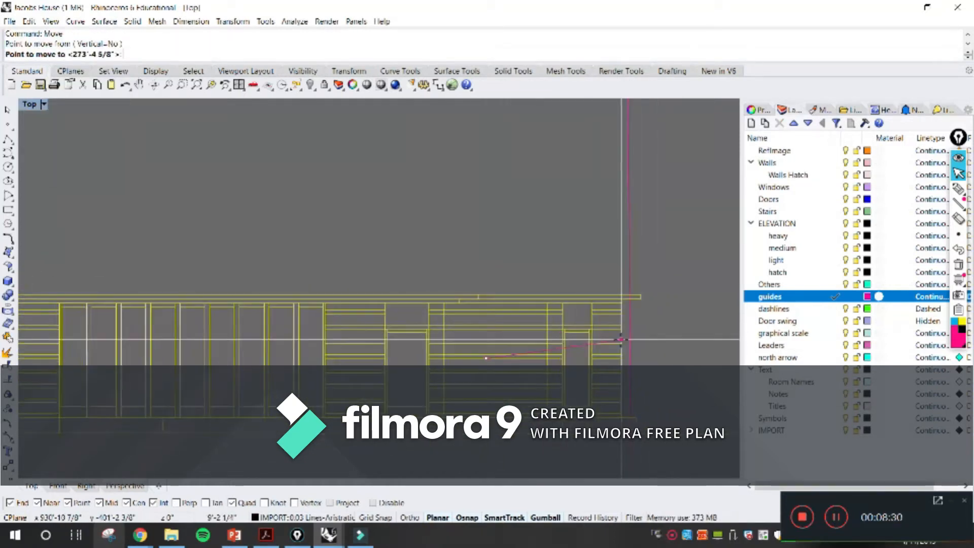
pyautogui.click(625, 338)
pyautogui.scroll(-6, 631, 335)
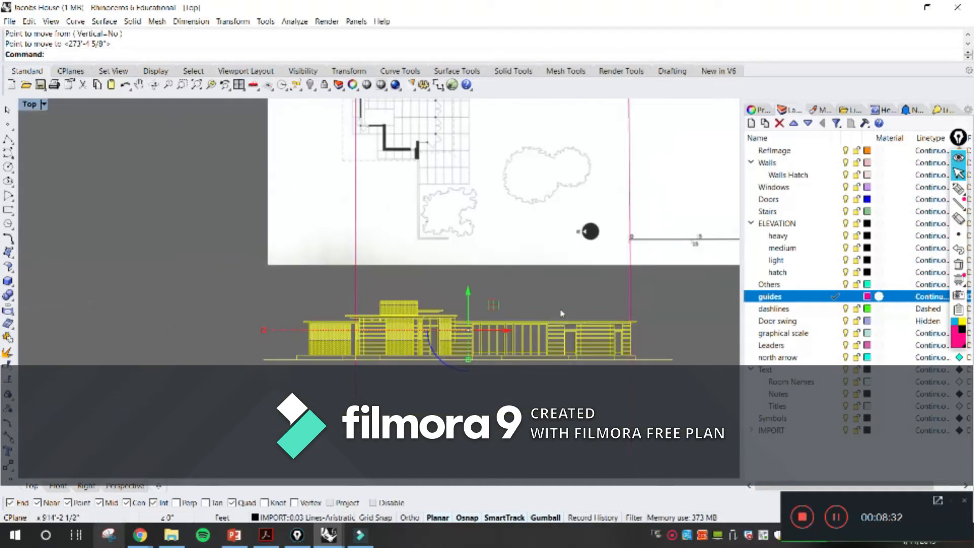
pyautogui.press('Escape')
# Step: Shift the north guide line slightly outward, close to the north edge of the elevation's raised roof
pyautogui.scroll(8, 553, 299)
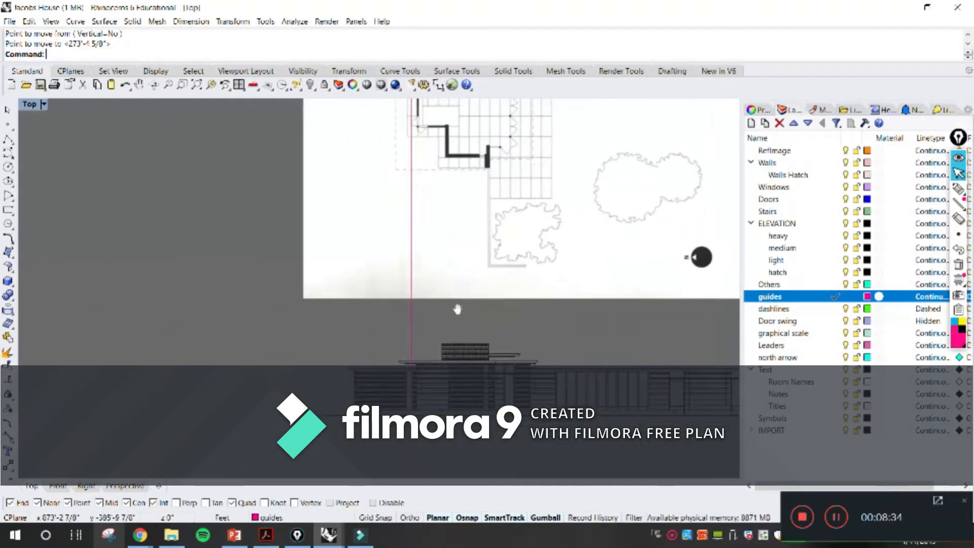
pyautogui.click(398, 284)
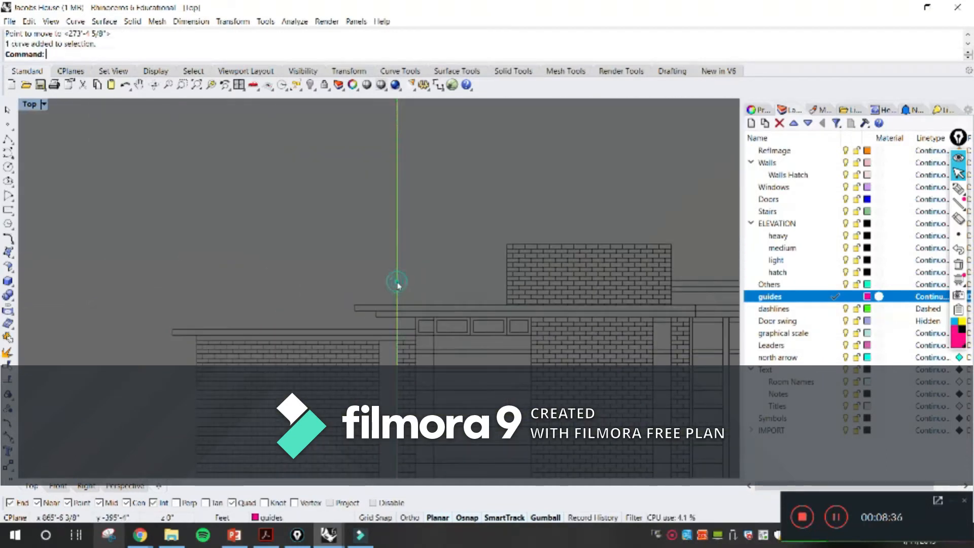
pyautogui.scroll(-4, 441, 226)
pyautogui.moveTo(439, 176); pyautogui.dragTo(426, 176)
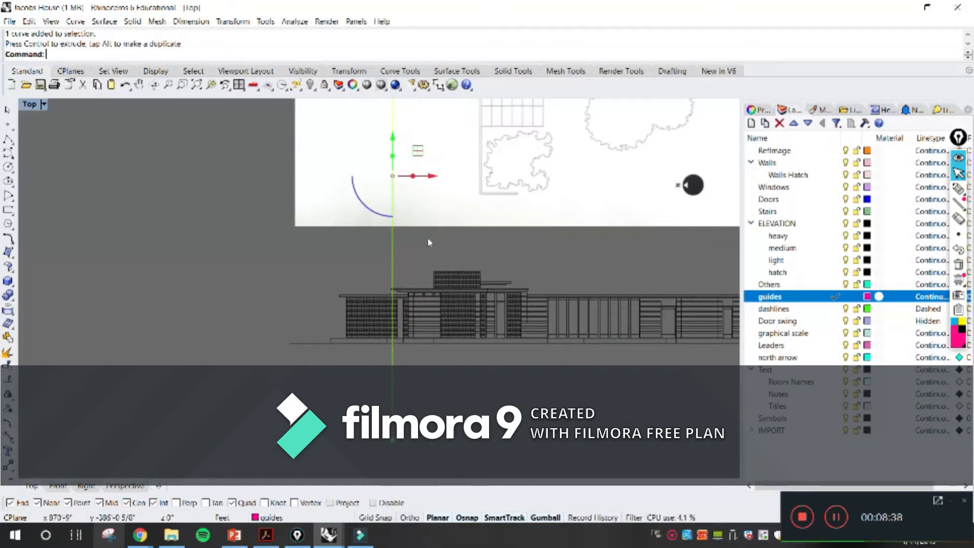
pyautogui.scroll(5, 416, 303)
pyautogui.press('Escape')
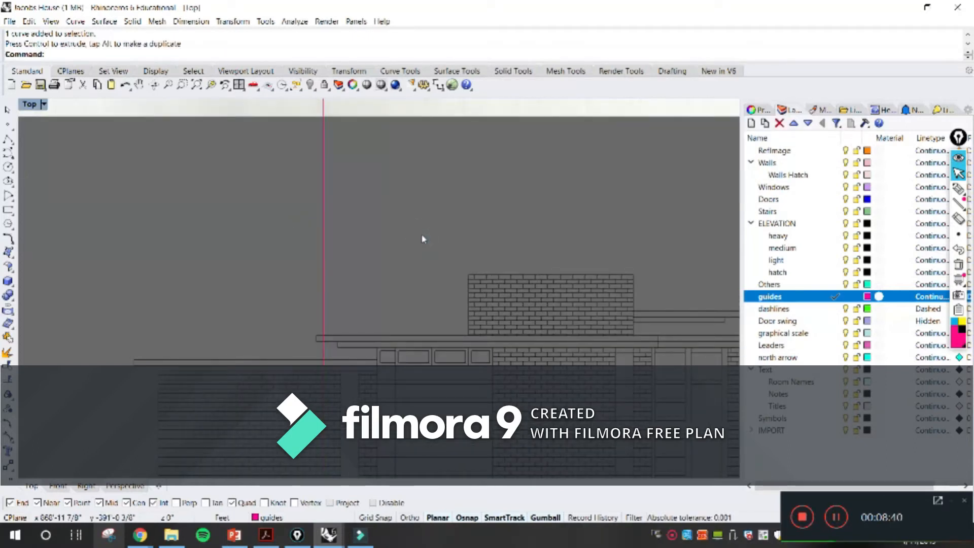
# Step: Undo the last shift of the north guide line and check its position against the elevation's brick wall edge
pyautogui.hotkey('ctrl', 'z')
pyautogui.scroll(5, 365, 369)
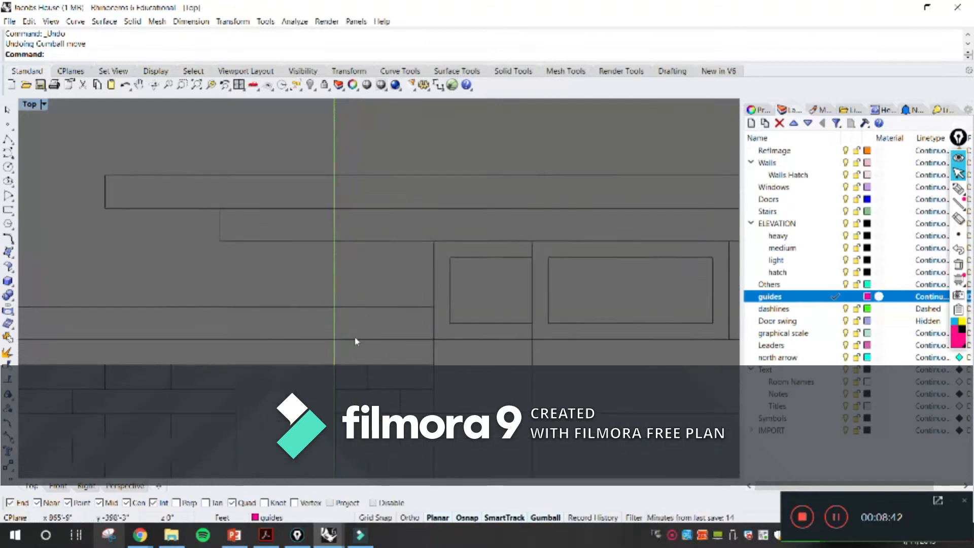
pyautogui.scroll(4, 316, 394)
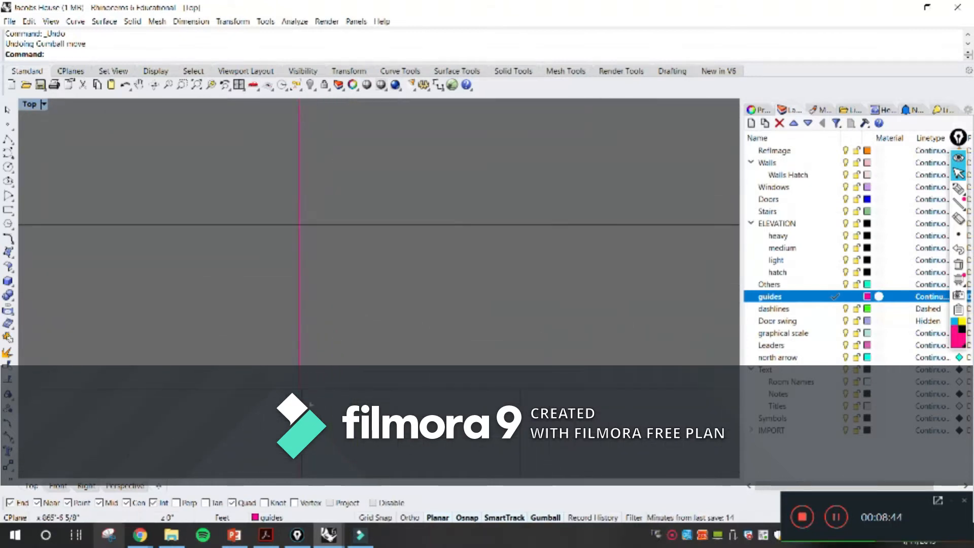
pyautogui.scroll(-3, 318, 287)
pyautogui.scroll(-3, 332, 274)
pyautogui.scroll(-5, 337, 282)
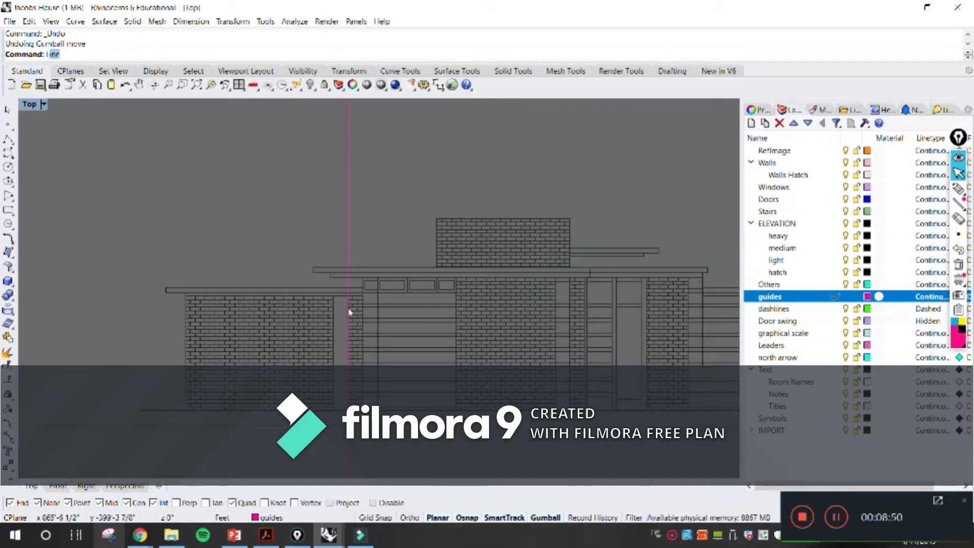
# Step: Draw a vertical guide line from the northernmost brick wall edge of the elevation up past the carport wall in the plan
pyautogui.write('ne')
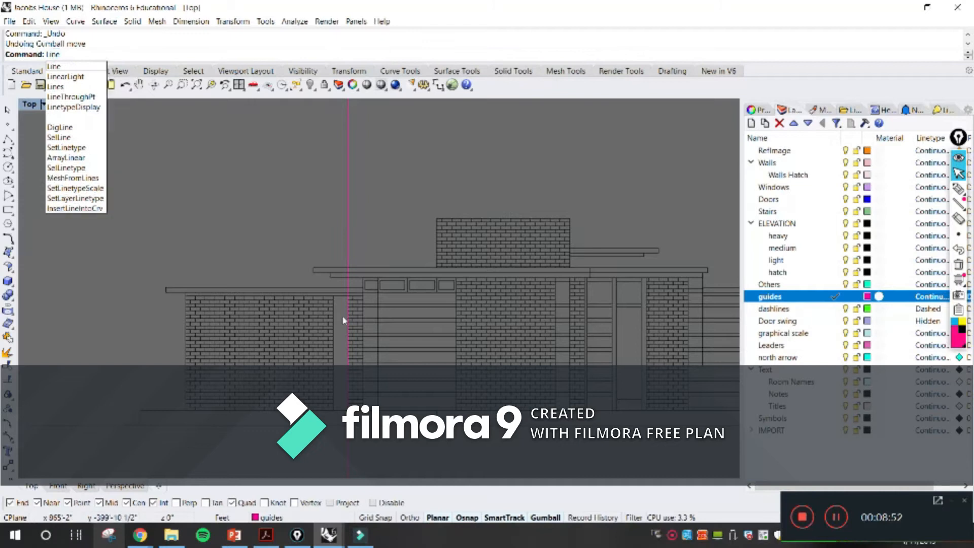
pyautogui.press('Return')
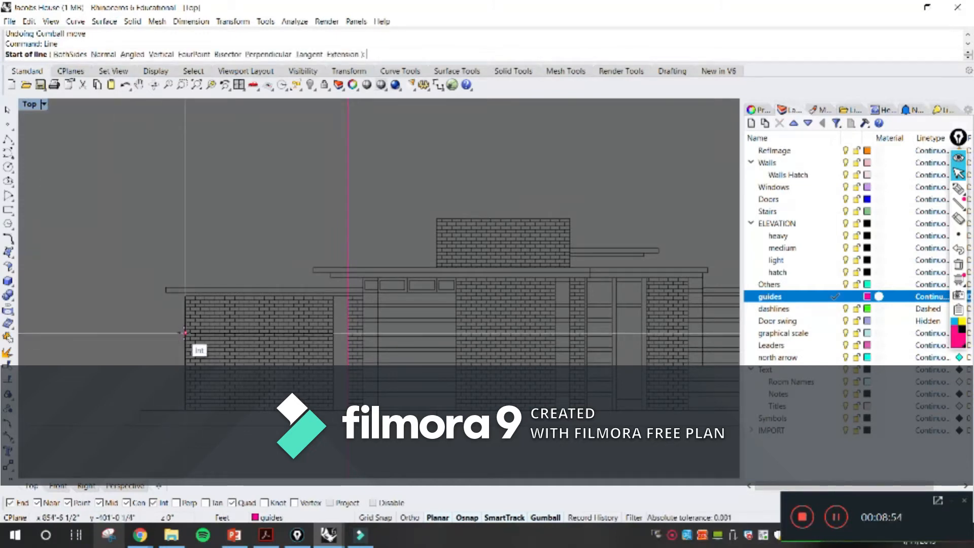
pyautogui.scroll(-4, 188, 332)
pyautogui.scroll(-10, 204, 328)
pyautogui.moveTo(222, 196); pyautogui.dragTo(211, 317, button='right')
pyautogui.scroll(6, 208, 292)
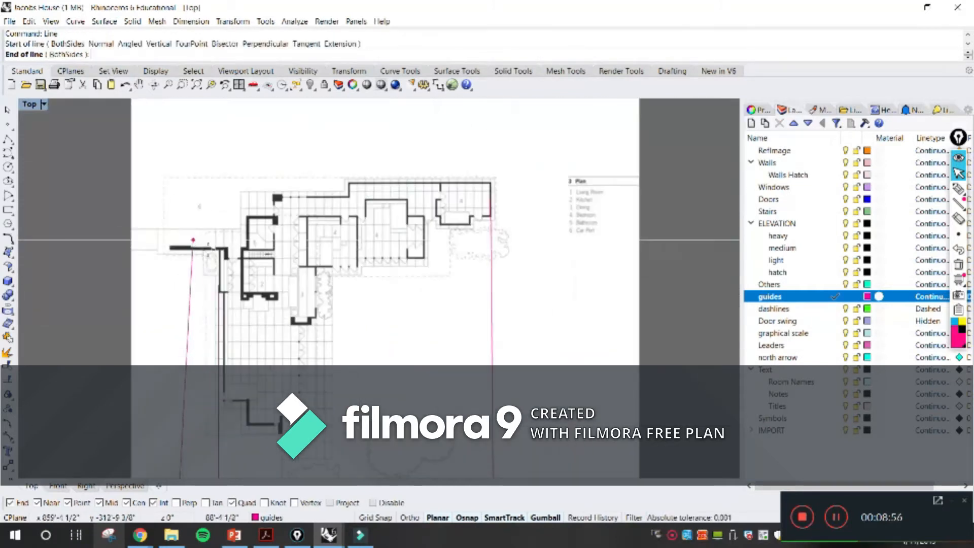
pyautogui.click(167, 195)
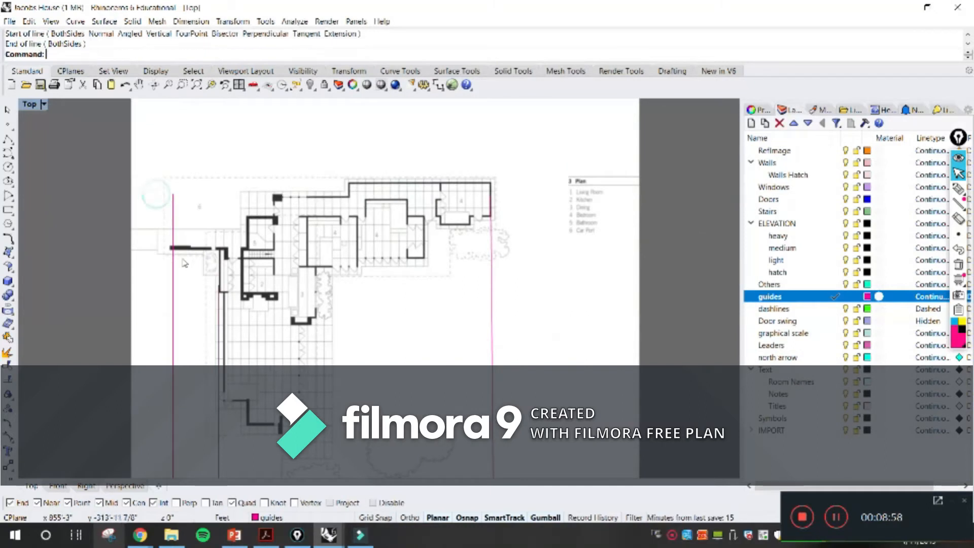
# Step: Compare the north guide lines with the carport and living room walls in the plan and the matching edges in the elevation
pyautogui.scroll(-3, 206, 276)
pyautogui.moveTo(205, 274); pyautogui.dragTo(253, 223, button='right')
pyautogui.scroll(5, 247, 193)
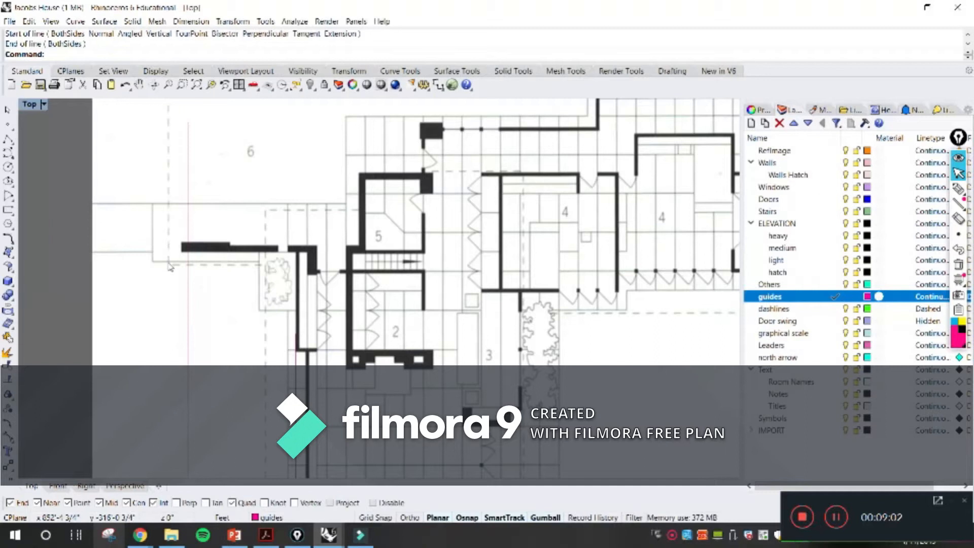
pyautogui.scroll(-4, 171, 279)
pyautogui.moveTo(184, 329); pyautogui.dragTo(220, 205, button='right')
pyautogui.scroll(-10, 235, 211)
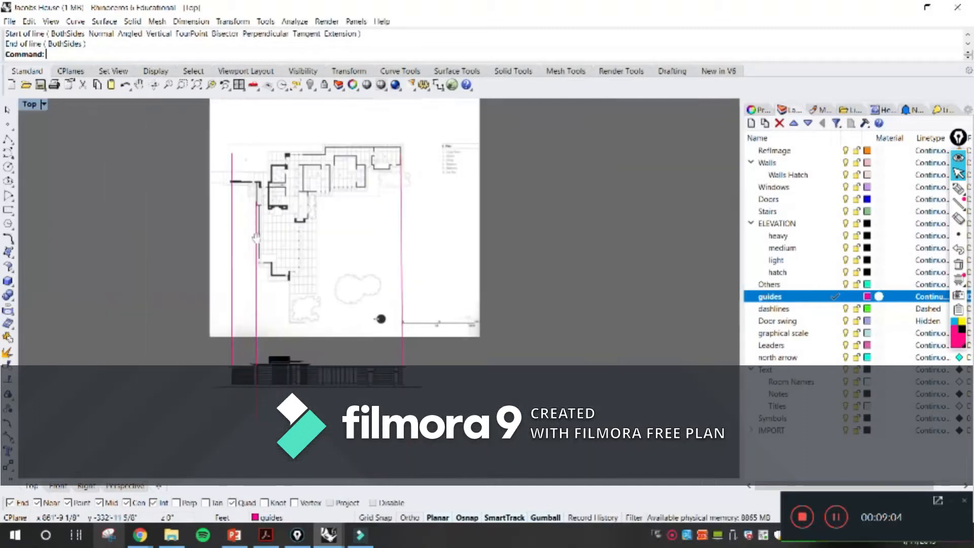
pyautogui.scroll(6, 292, 247)
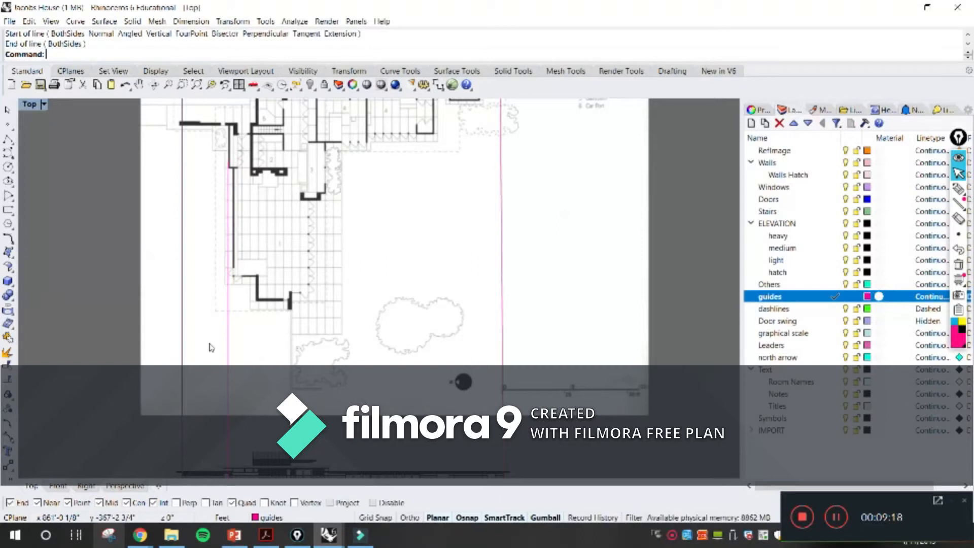
pyautogui.scroll(-10, 209, 348)
pyautogui.scroll(3, 320, 287)
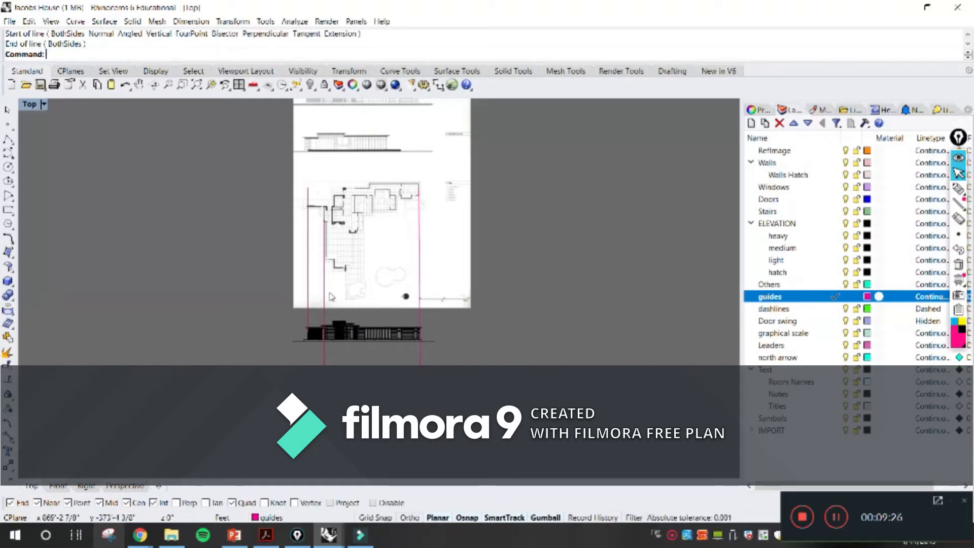
pyautogui.scroll(15, 329, 302)
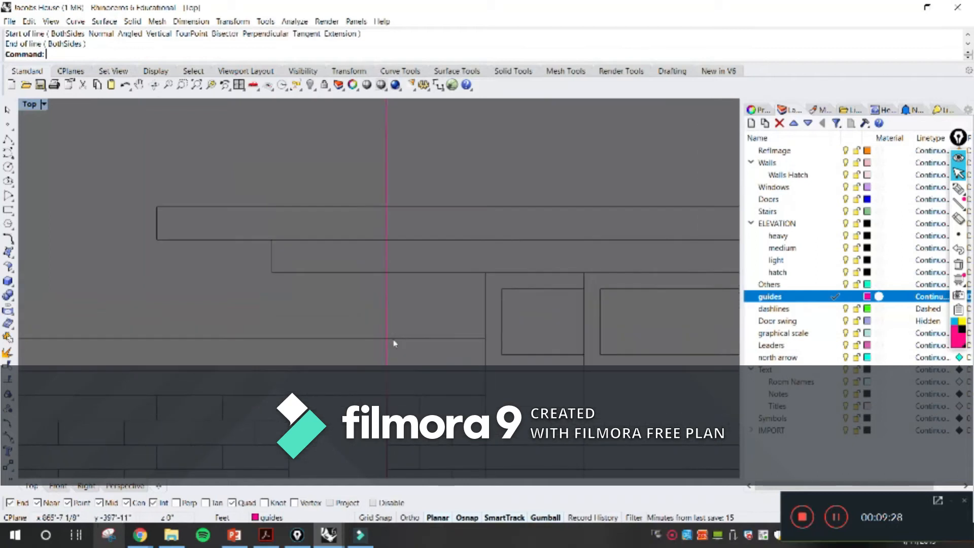
# Step: Move the guide line near the living room's north wall onto the adjacent brick wall corner in the elevation
pyautogui.moveTo(403, 351); pyautogui.dragTo(382, 239, button='right')
pyautogui.click(380, 239)
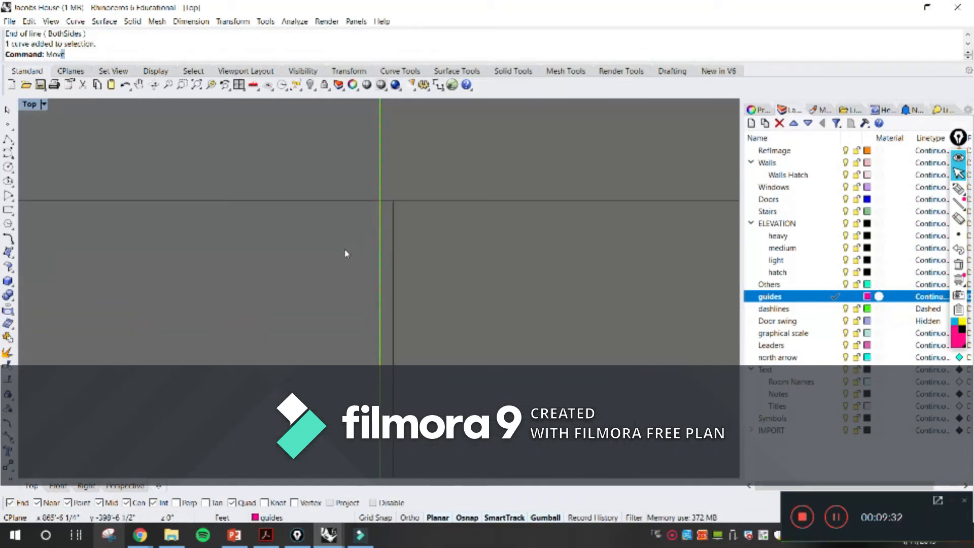
pyautogui.press('Return')
pyautogui.click(381, 202)
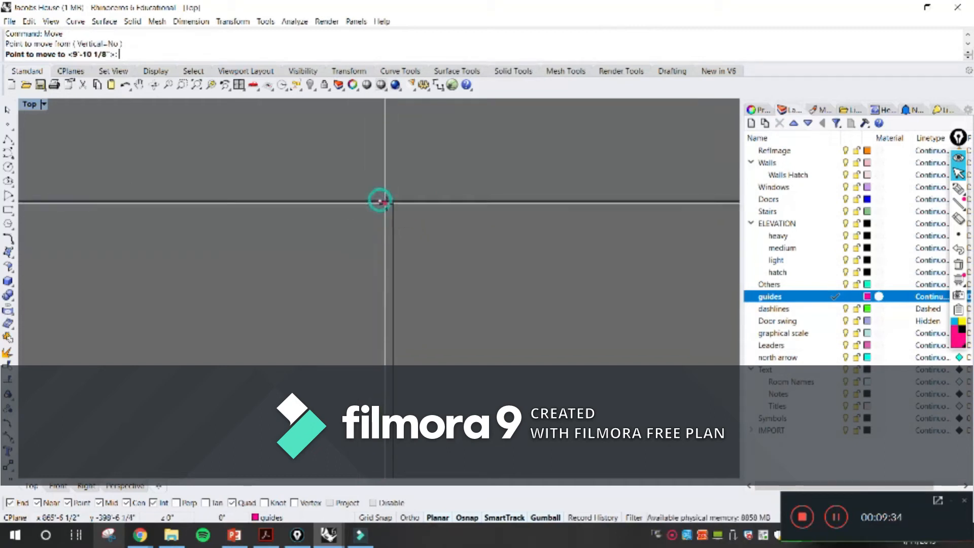
pyautogui.click(391, 205)
pyautogui.click(338, 180)
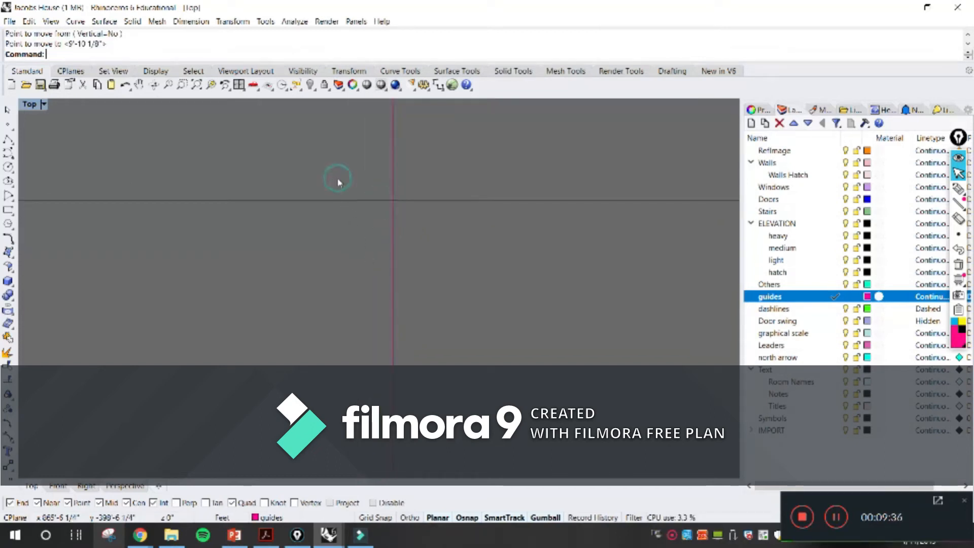
# Step: Check the moved guide line against the elevation's brick edge and the outer face of the plan's north wall
pyautogui.scroll(-10, 320, 218)
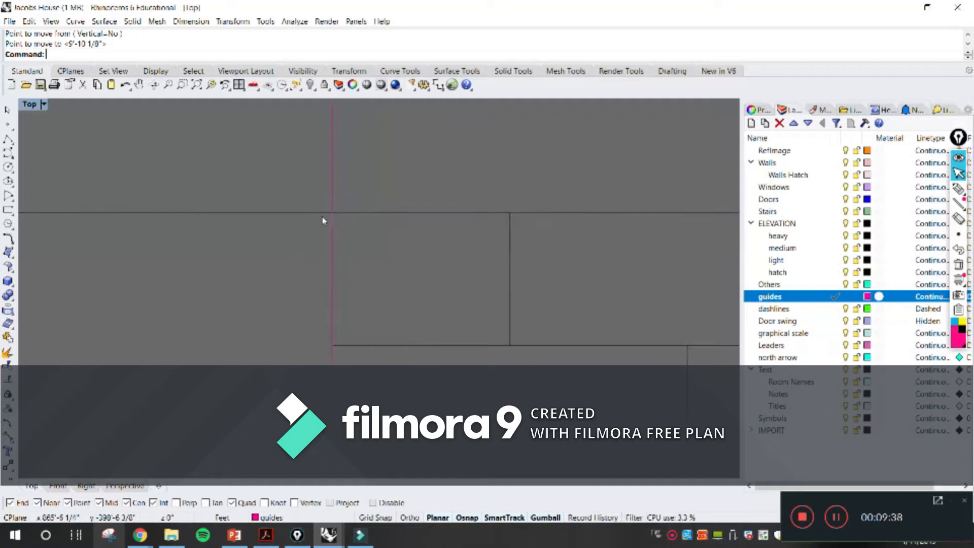
pyautogui.moveTo(334, 181); pyautogui.dragTo(300, 335, button='right')
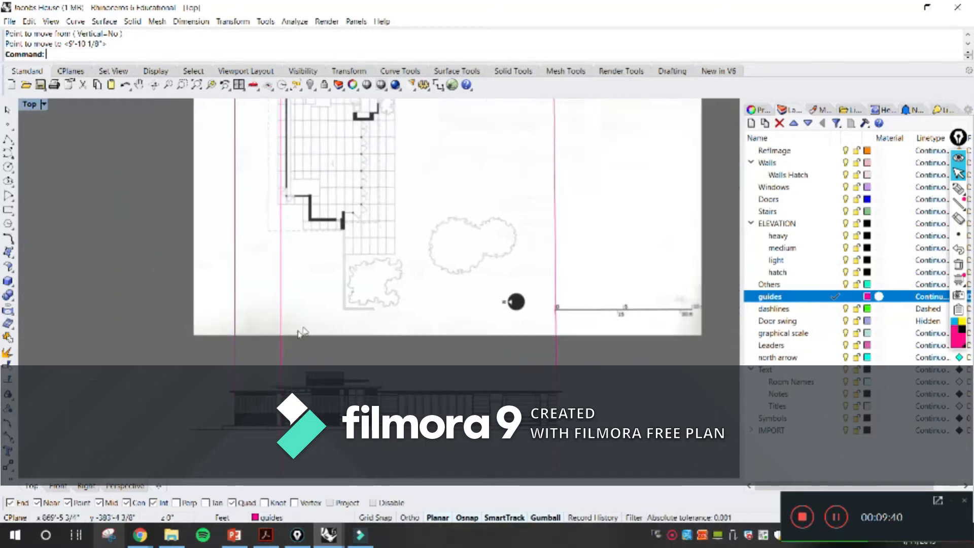
pyautogui.scroll(-14, 298, 335)
pyautogui.scroll(20, 300, 305)
pyautogui.scroll(20, 248, 242)
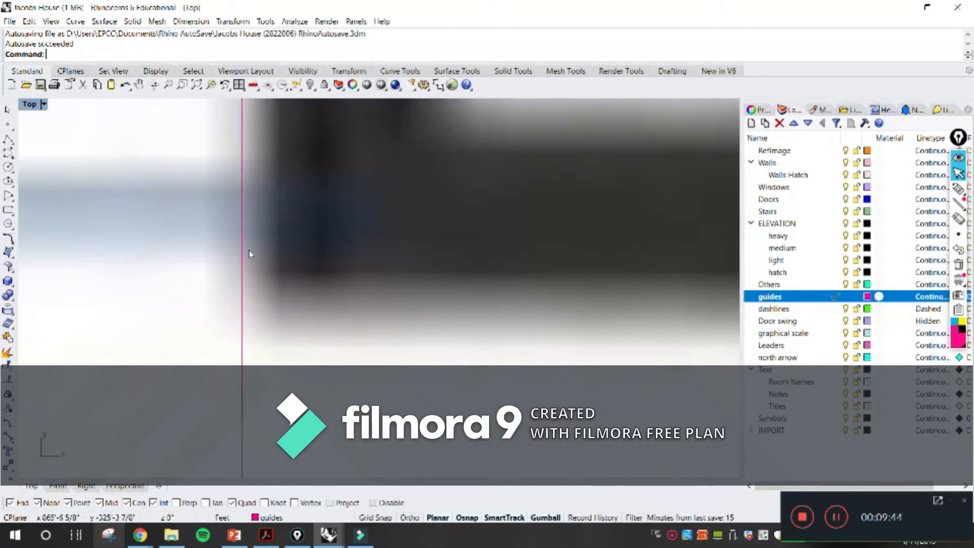
pyautogui.scroll(-10, 248, 254)
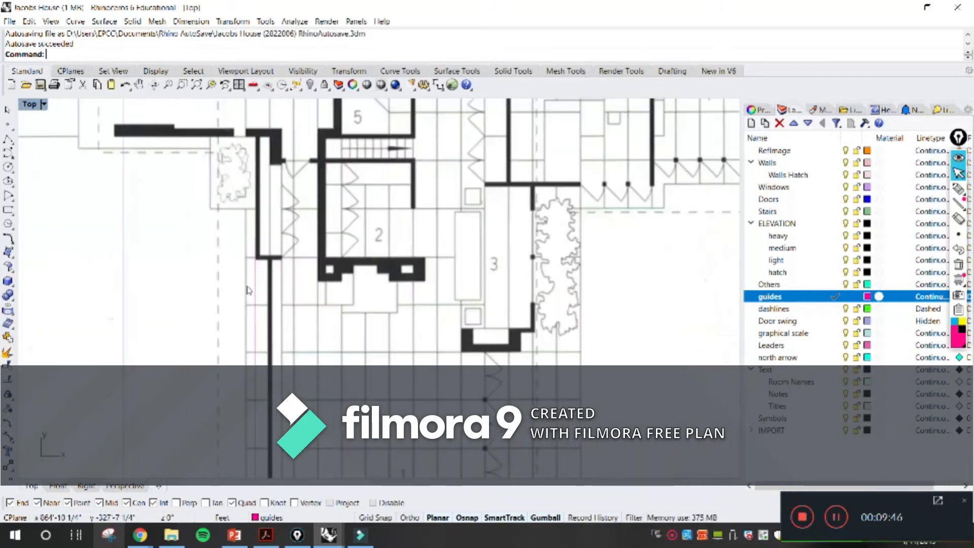
pyautogui.scroll(-10, 228, 308)
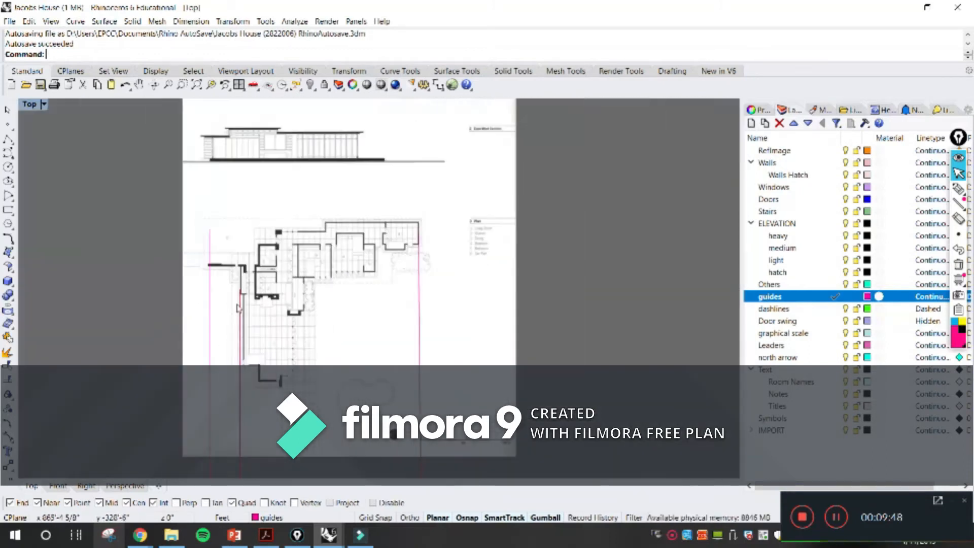
# Step: Check the south guide line against the outer face of the southernmost bedroom wall and review the overall alignment
pyautogui.scroll(20, 482, 132)
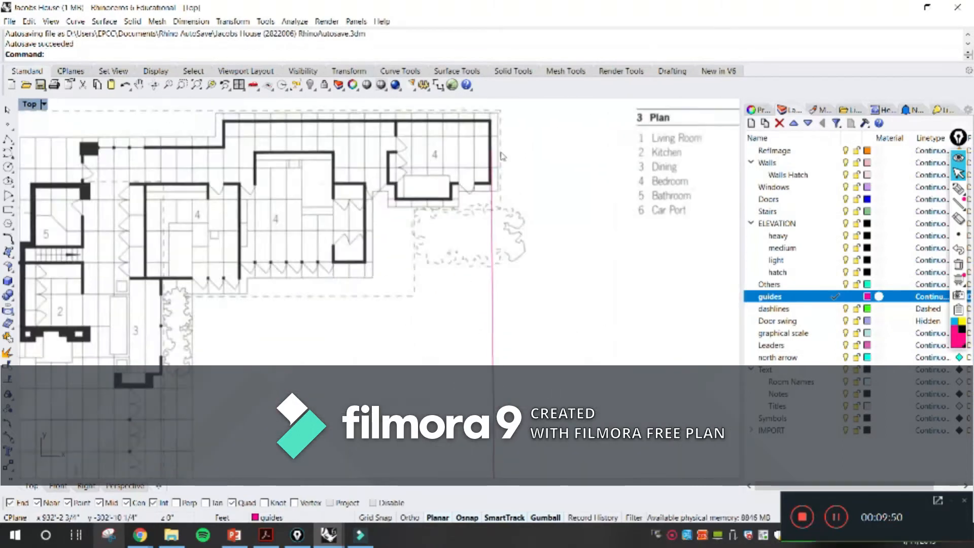
pyautogui.scroll(8, 543, 349)
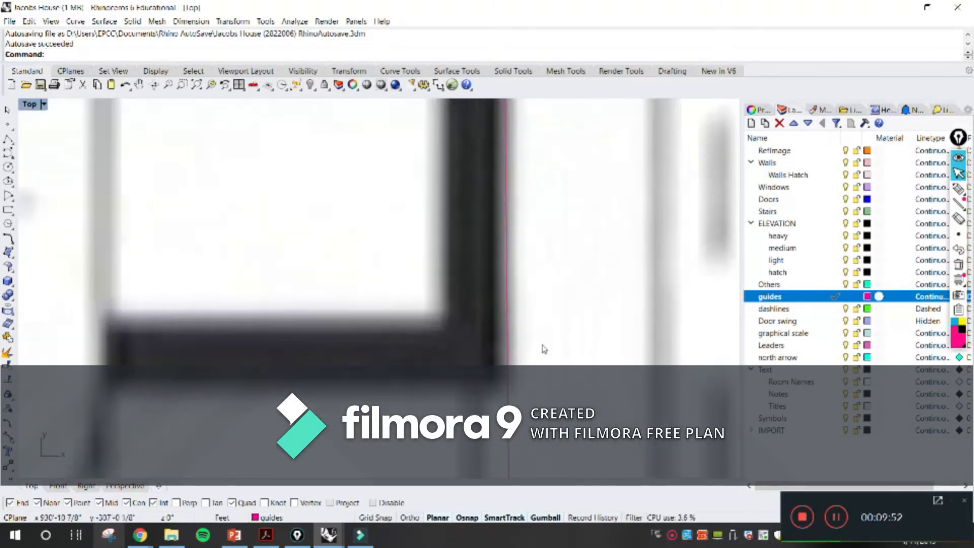
pyautogui.click(502, 356)
pyautogui.click(536, 390)
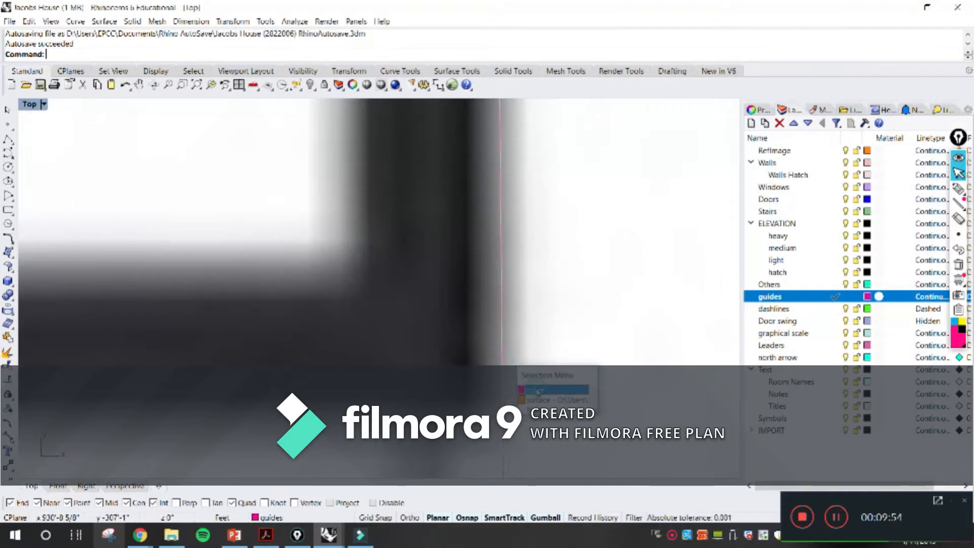
pyautogui.click(472, 329)
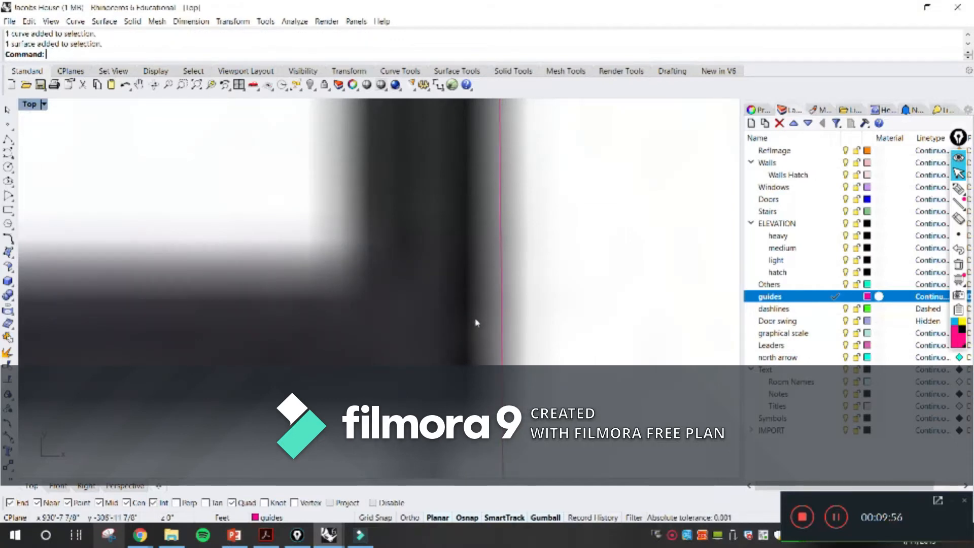
pyautogui.scroll(-20, 475, 323)
pyautogui.click(581, 269)
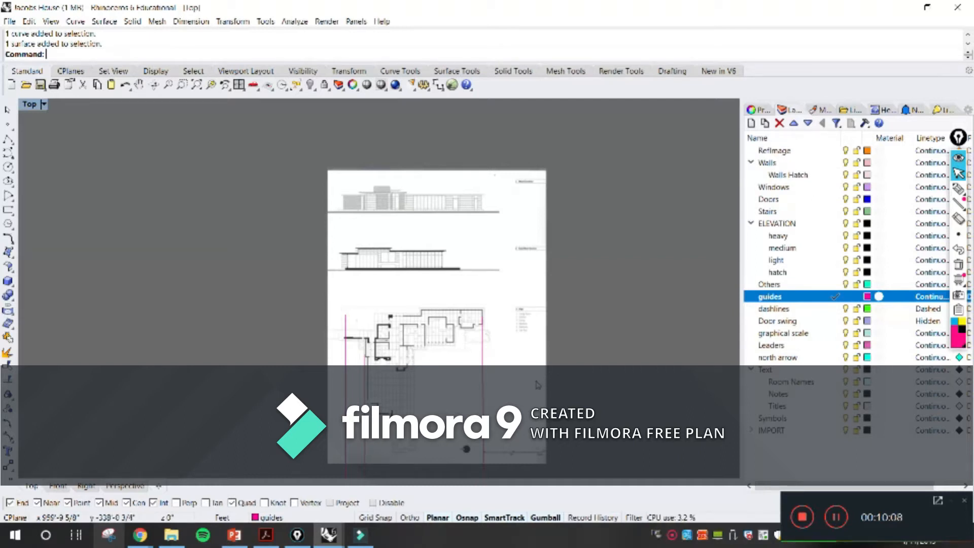
pyautogui.click(562, 309)
pyautogui.moveTo(575, 239); pyautogui.dragTo(574, 237, button='right')
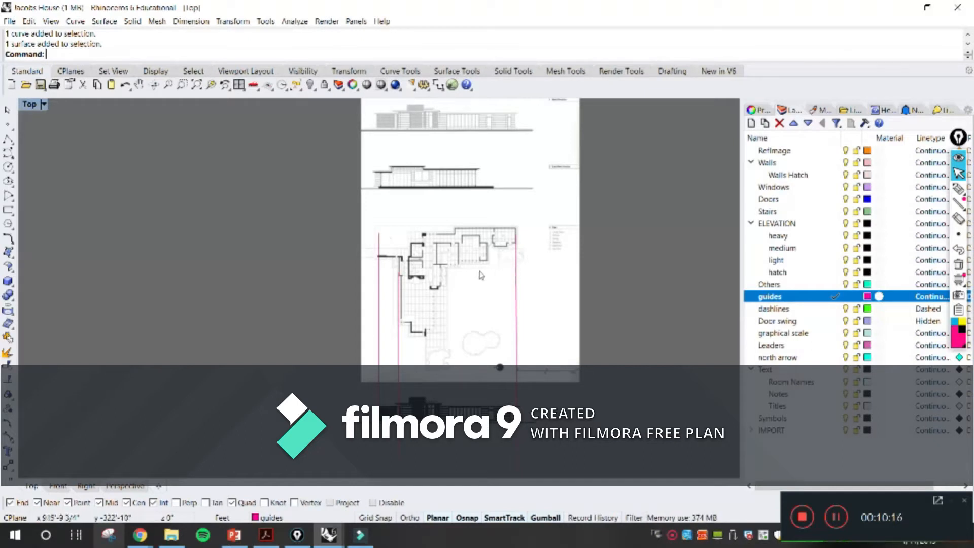
# Step: Draw a vertical guide line from the south end of the elevation's long window row up through the bedroom wing of the plan
pyautogui.scroll(4, 425, 313)
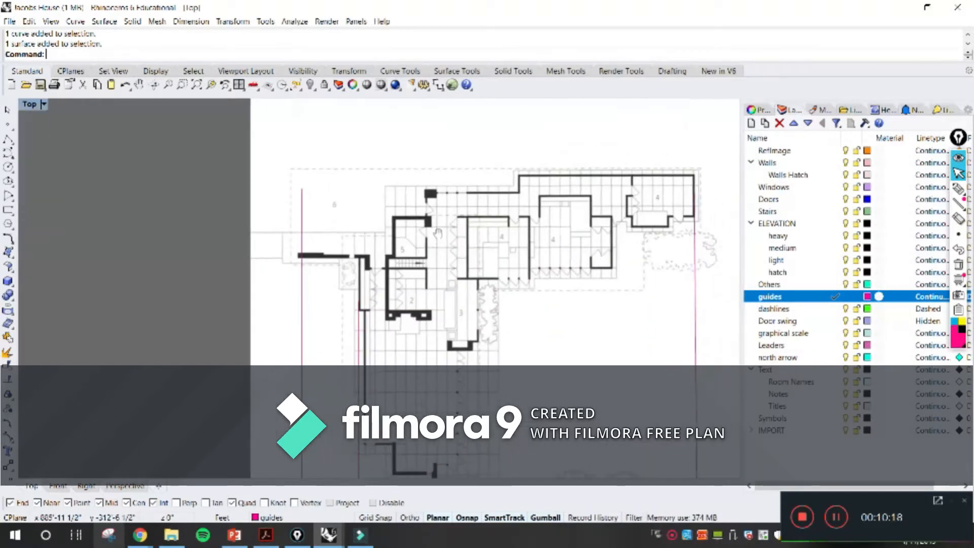
pyautogui.scroll(-1, 439, 223)
pyautogui.moveTo(457, 271); pyautogui.dragTo(450, 209, button='right')
pyautogui.scroll(4, 424, 374)
pyautogui.moveTo(422, 384); pyautogui.dragTo(415, 310, button='right')
pyautogui.moveTo(421, 258); pyautogui.dragTo(390, 348, button='right')
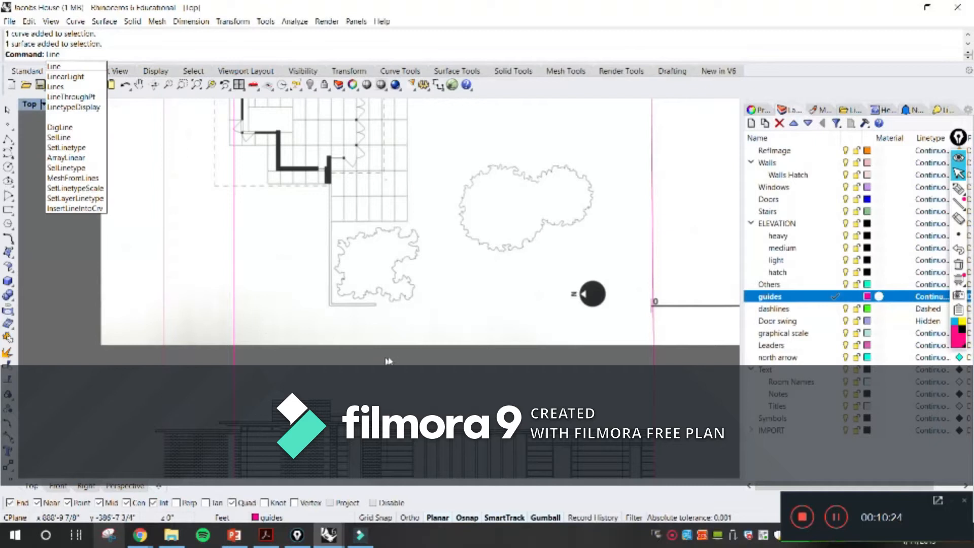
pyautogui.press('Return')
pyautogui.moveTo(407, 416); pyautogui.dragTo(417, 330, button='right')
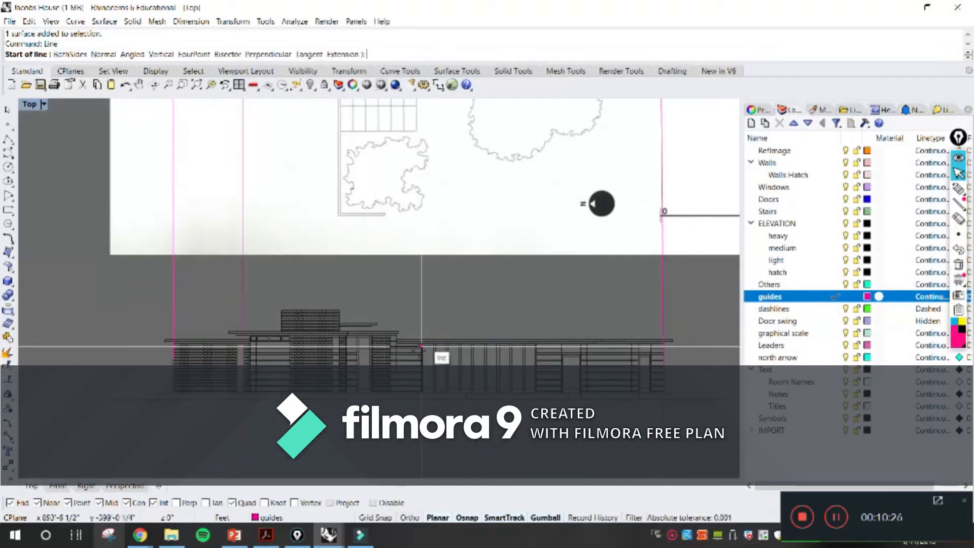
pyautogui.scroll(6, 442, 358)
pyautogui.moveTo(505, 364); pyautogui.dragTo(442, 317, button='right')
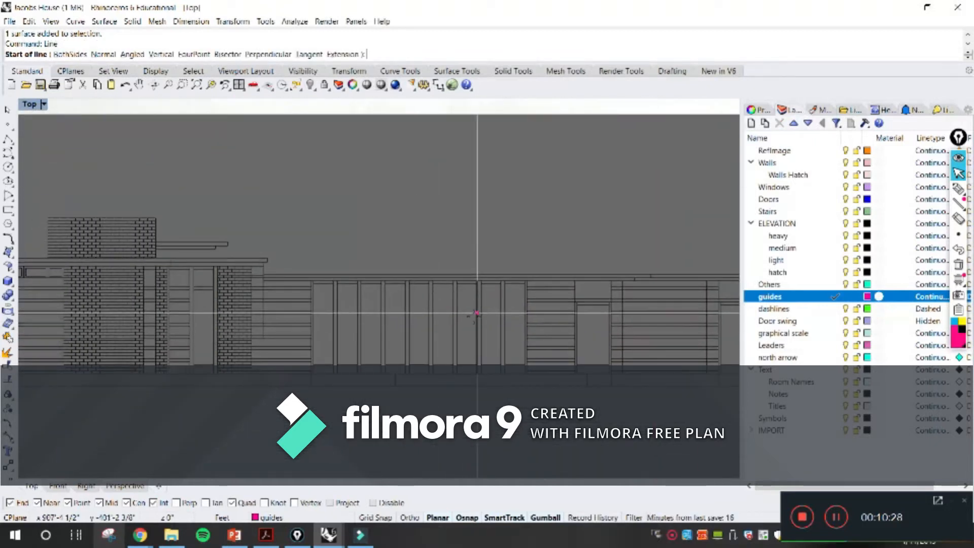
pyautogui.moveTo(356, 304); pyautogui.dragTo(386, 365, button='right')
pyautogui.scroll(3, 449, 365)
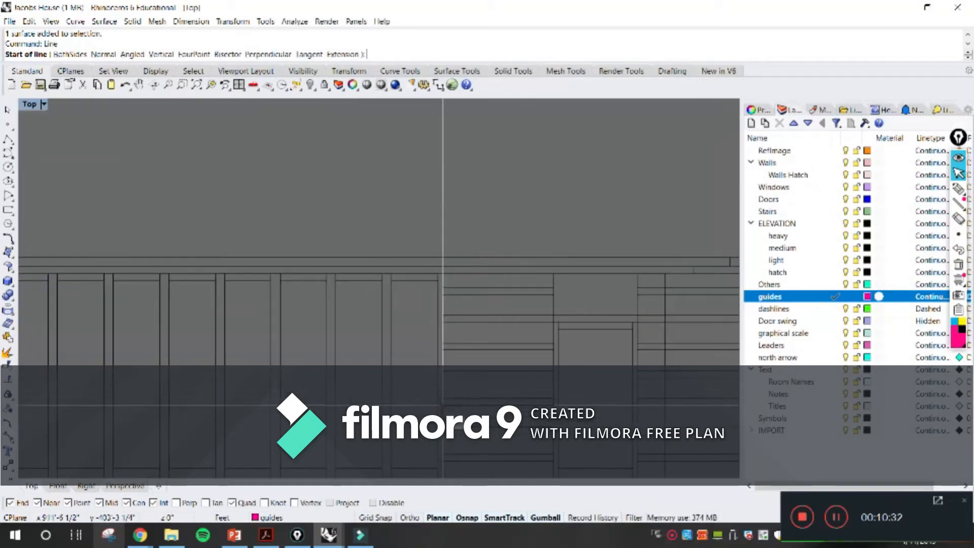
pyautogui.click(443, 375)
pyautogui.scroll(-10, 443, 375)
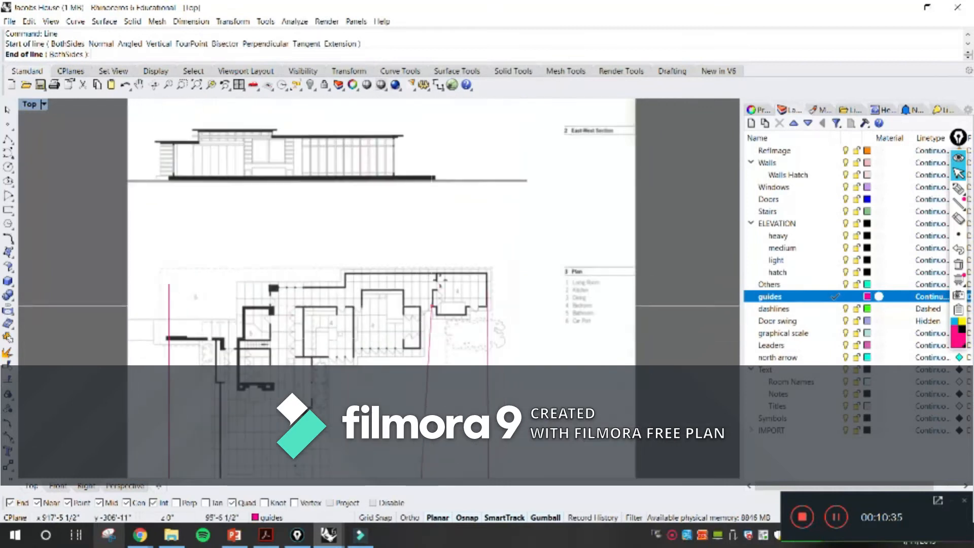
pyautogui.click(413, 240)
# Step: End the vertical guide line just above the plan's bedroom wing and check where it crosses the walls
pyautogui.scroll(10, 381, 396)
pyautogui.scroll(5, 446, 253)
pyautogui.scroll(-8, 516, 223)
pyautogui.scroll(-9, 483, 248)
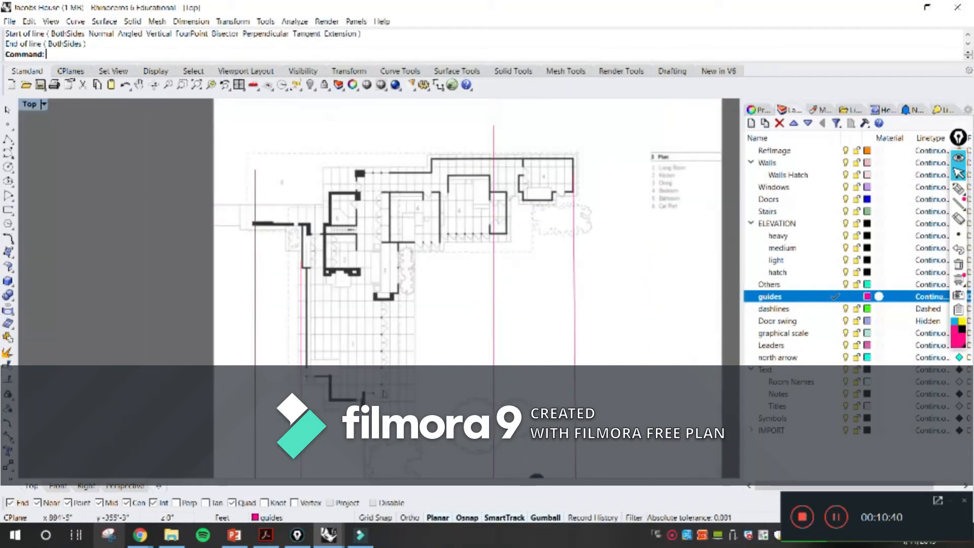
# Step: Draw a vertical guide line from the north end of the elevation's long window row up through the plan's bedroom wing
pyautogui.scroll(-9, 434, 315)
pyautogui.moveTo(431, 424); pyautogui.dragTo(452, 307, button='right')
pyautogui.scroll(11, 447, 294)
pyautogui.rightClick(437, 299)
pyautogui.scroll(8, 436, 298)
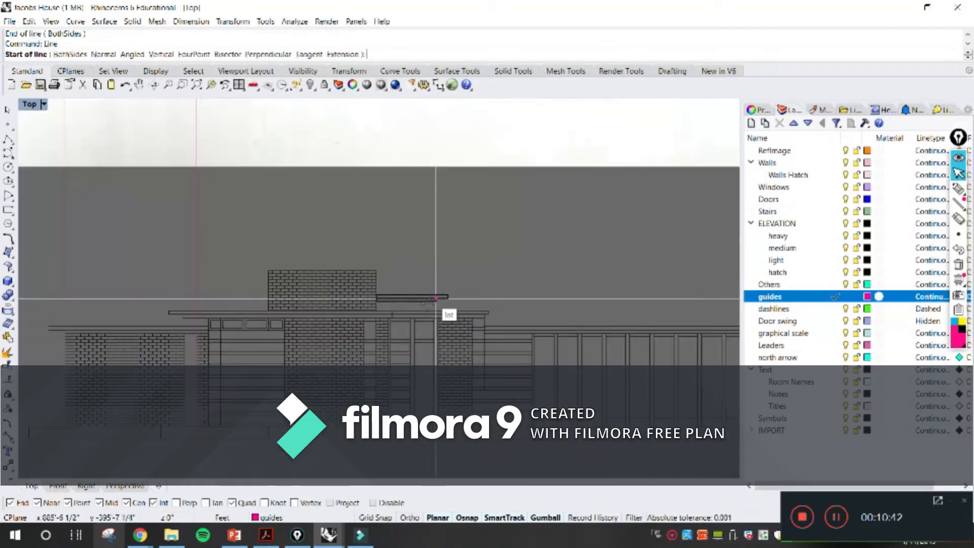
pyautogui.scroll(5, 435, 298)
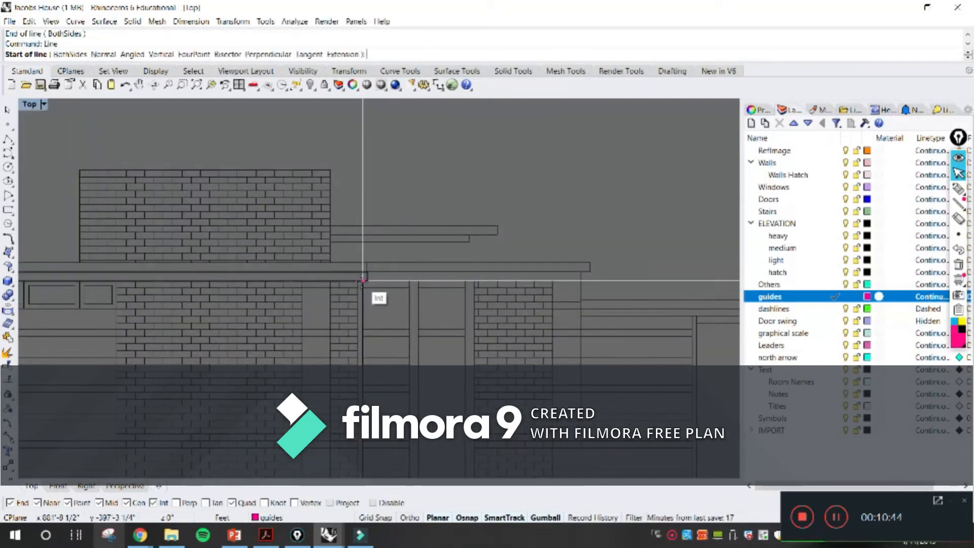
pyautogui.scroll(-5, 504, 311)
pyautogui.scroll(6, 524, 310)
pyautogui.click(525, 310)
pyautogui.scroll(-8, 524, 311)
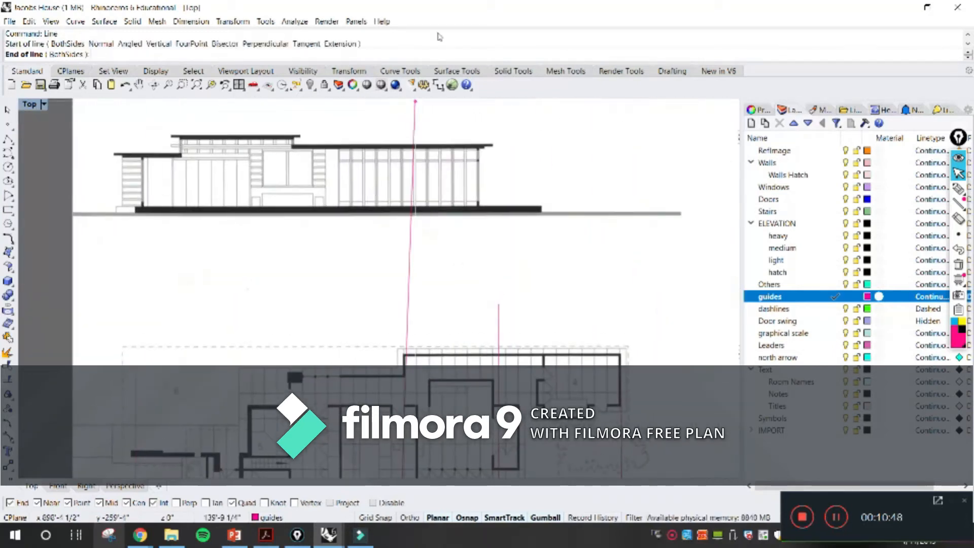
pyautogui.scroll(-3, 426, 228)
pyautogui.scroll(6, 443, 234)
pyautogui.scroll(2, 442, 235)
pyautogui.click(442, 235)
# Step: Compare the new guide line with the end of the bedroom's window wall in the plan and with the elevation below
pyautogui.scroll(3, 431, 247)
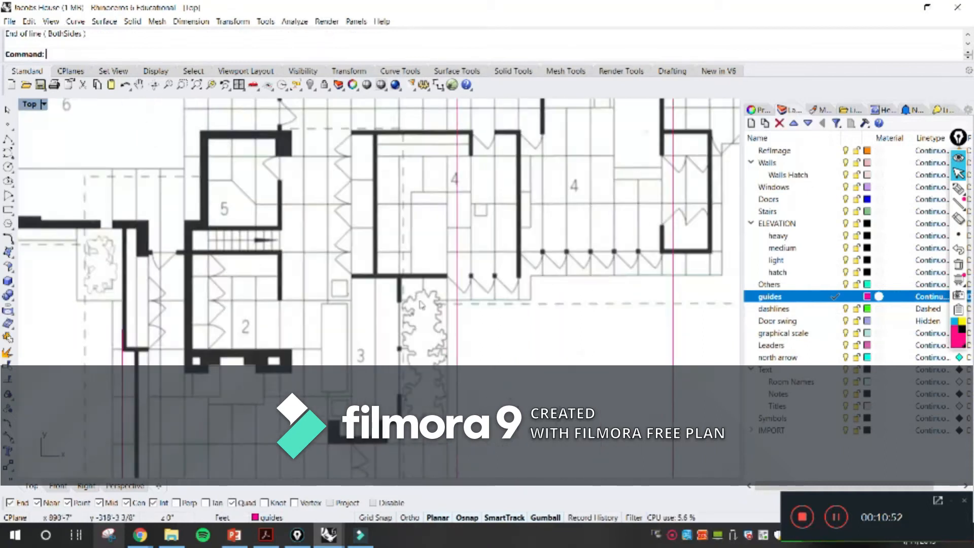
pyautogui.scroll(3, 421, 305)
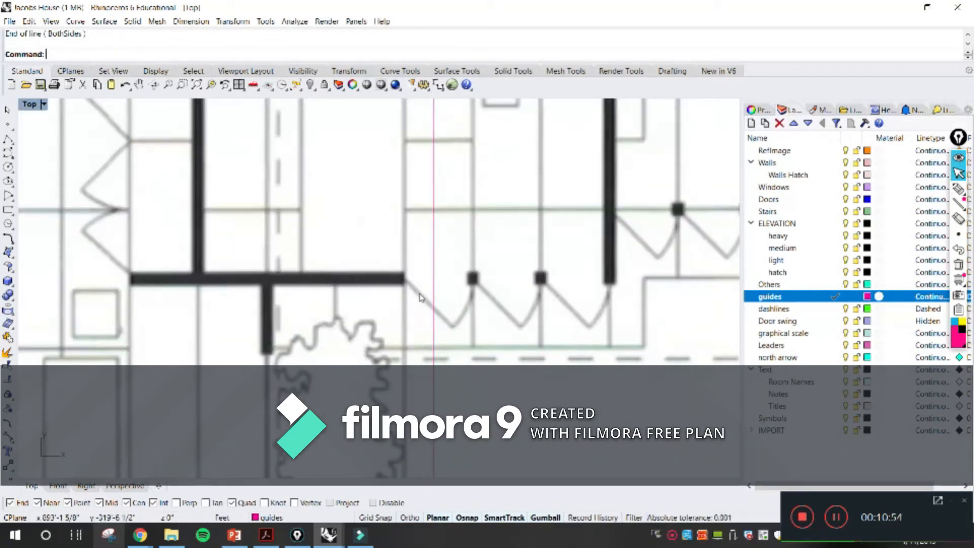
pyautogui.scroll(-5, 432, 289)
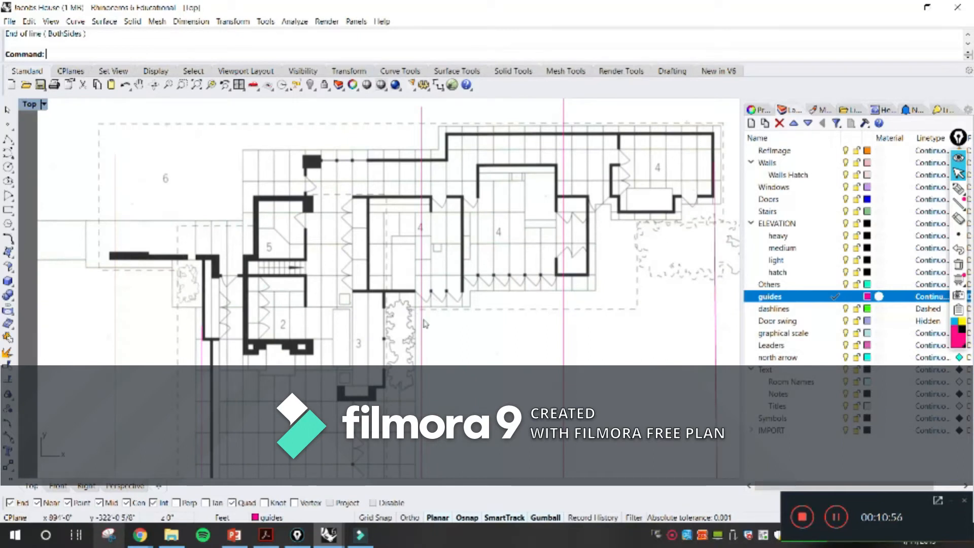
pyautogui.scroll(-5, 436, 288)
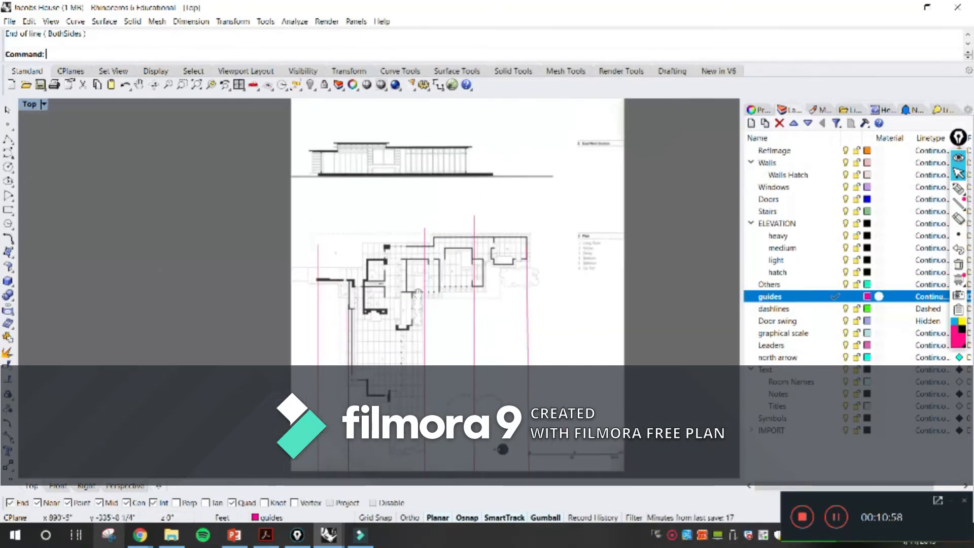
pyautogui.moveTo(417, 293); pyautogui.dragTo(411, 221, button='right')
pyautogui.moveTo(416, 271); pyautogui.dragTo(420, 240, button='right')
pyautogui.moveTo(456, 356); pyautogui.dragTo(429, 347, button='right')
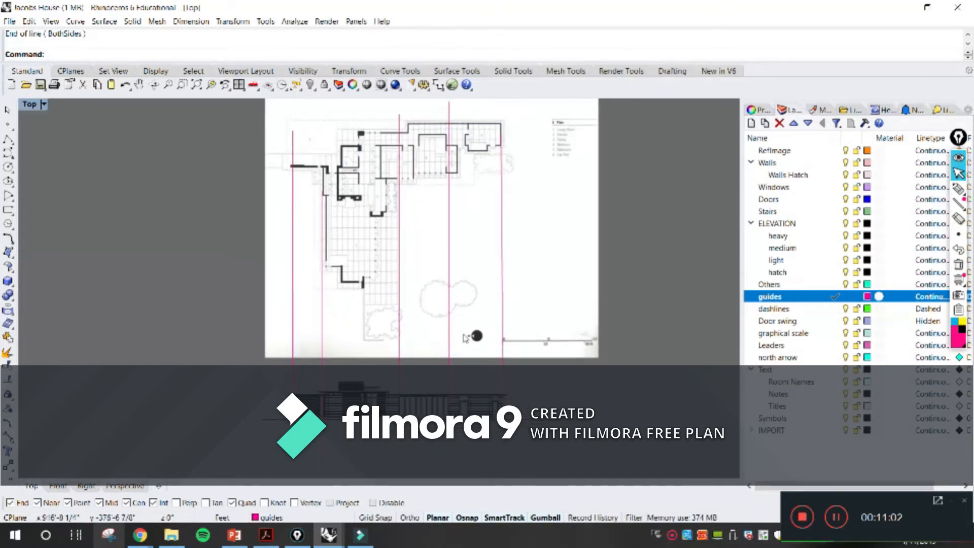
pyautogui.scroll(4, 441, 350)
pyautogui.moveTo(430, 233); pyautogui.dragTo(421, 359, button='right')
pyautogui.moveTo(426, 271); pyautogui.dragTo(585, 311, button='right')
# Step: Examine the scanned west elevation on the original reference sheet beside the traced drawings
pyautogui.scroll(-5, 424, 313)
pyautogui.scroll(-4, 575, 315)
pyautogui.moveTo(482, 295); pyautogui.dragTo(567, 350, button='right')
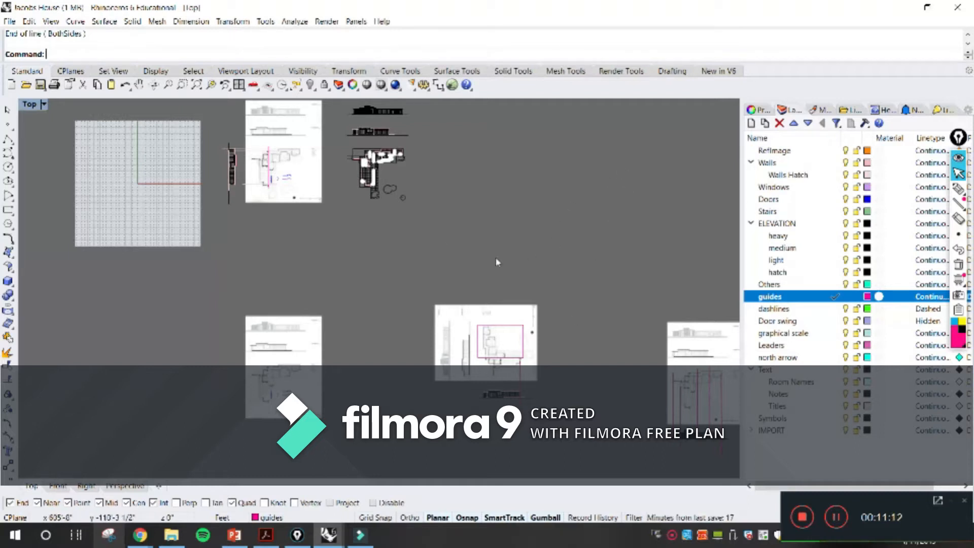
pyautogui.moveTo(454, 239); pyautogui.dragTo(506, 288, button='right')
pyautogui.scroll(10, 335, 225)
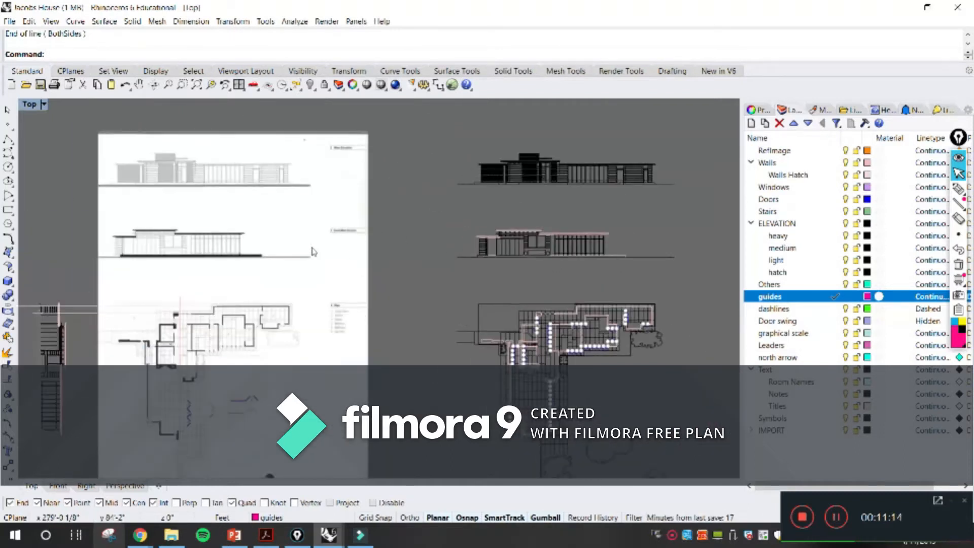
pyautogui.scroll(4, 481, 215)
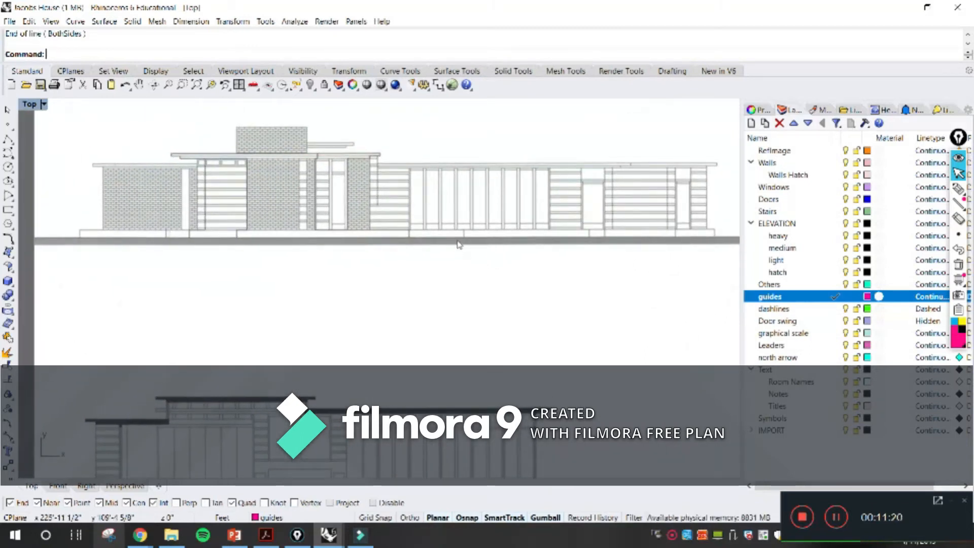
pyautogui.scroll(-8, 447, 206)
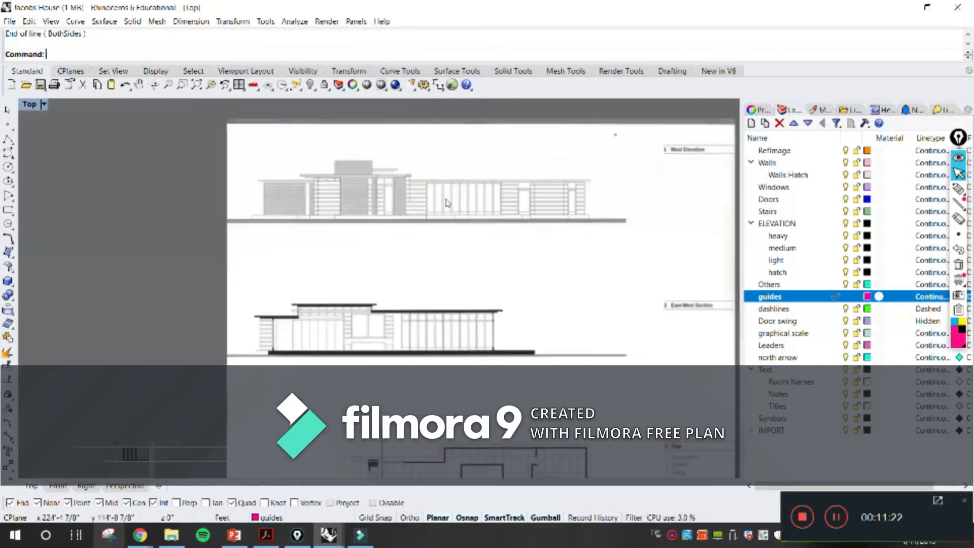
# Step: Return to the plan with the projected guide lines and examine them around the southernmost bedroom and its closet walls
pyautogui.moveTo(593, 355); pyautogui.dragTo(361, 376, button='right')
pyautogui.scroll(4, 606, 350)
pyautogui.scroll(9, 525, 371)
pyautogui.moveTo(500, 376); pyautogui.dragTo(481, 298, button='right')
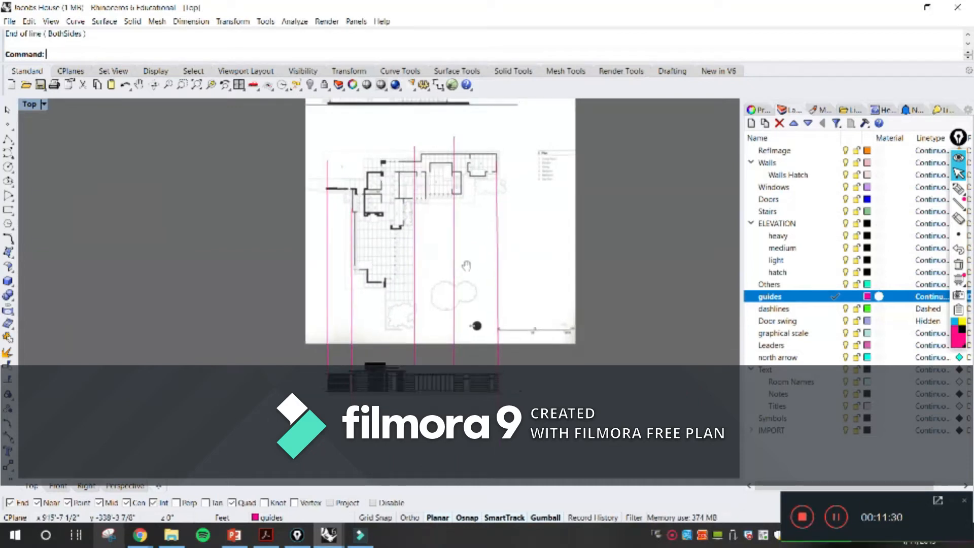
pyautogui.moveTo(465, 242); pyautogui.dragTo(477, 291, button='right')
pyautogui.scroll(5, 481, 283)
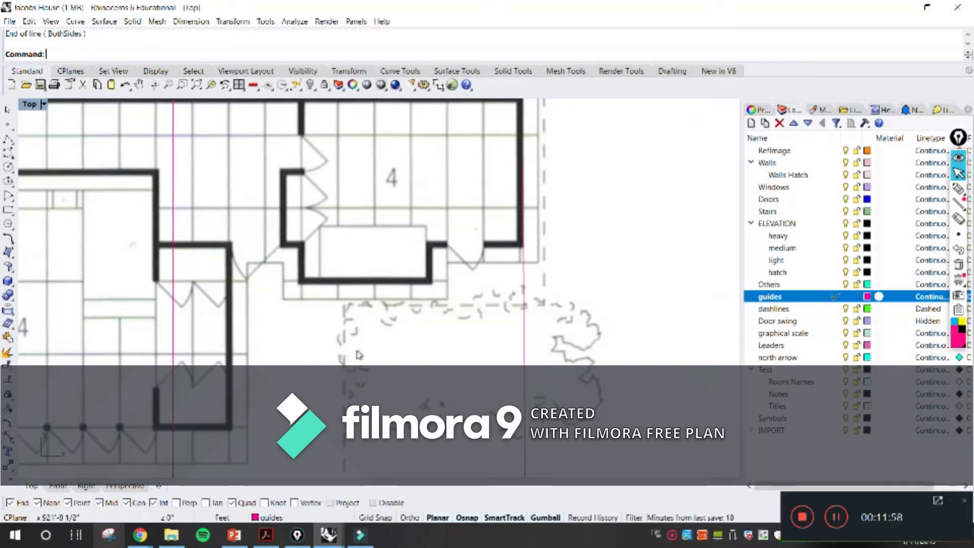
pyautogui.scroll(-3, 394, 295)
pyautogui.scroll(-4, 400, 289)
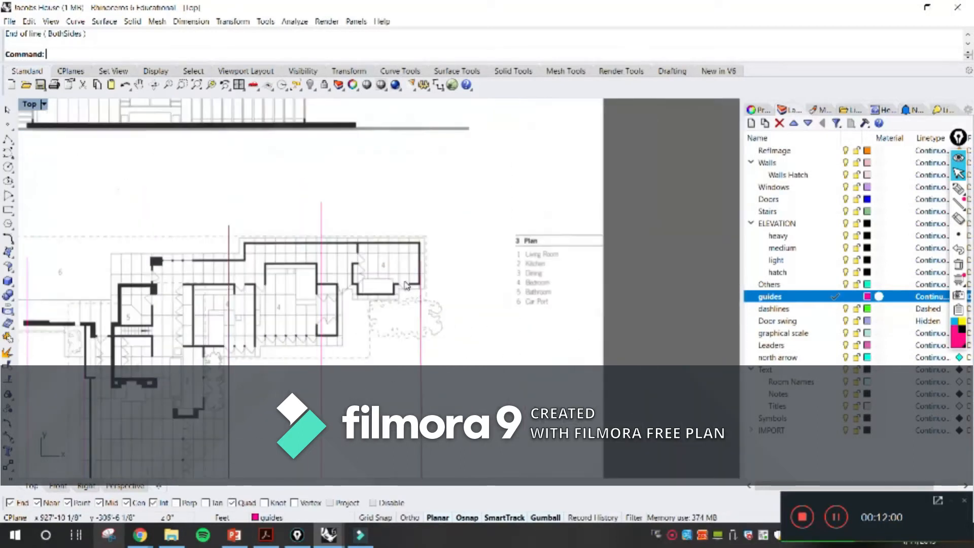
pyautogui.scroll(-2, 530, 285)
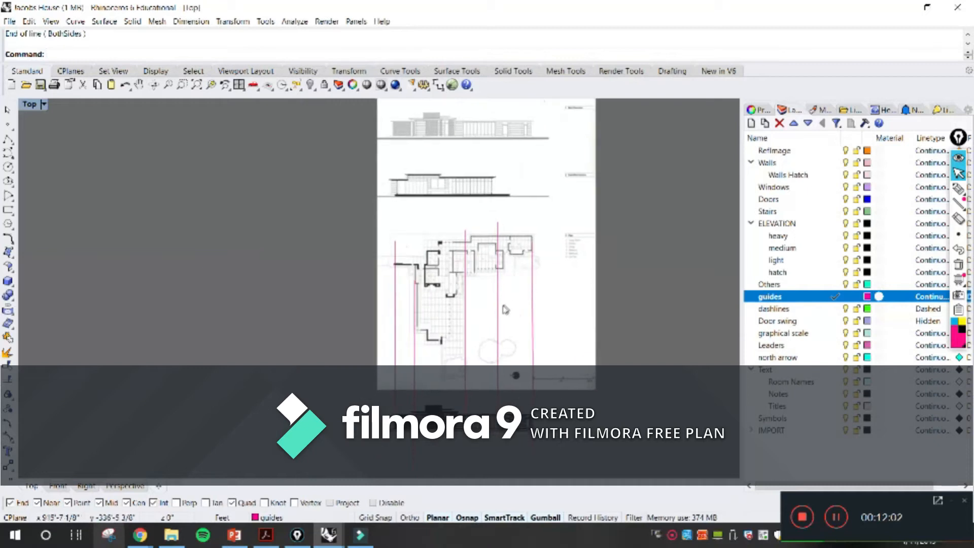
# Step: Go to the traced Jacobs House drawings and open the print setup with the Print command
pyautogui.scroll(-5, 505, 317)
pyautogui.scroll(-2, 495, 345)
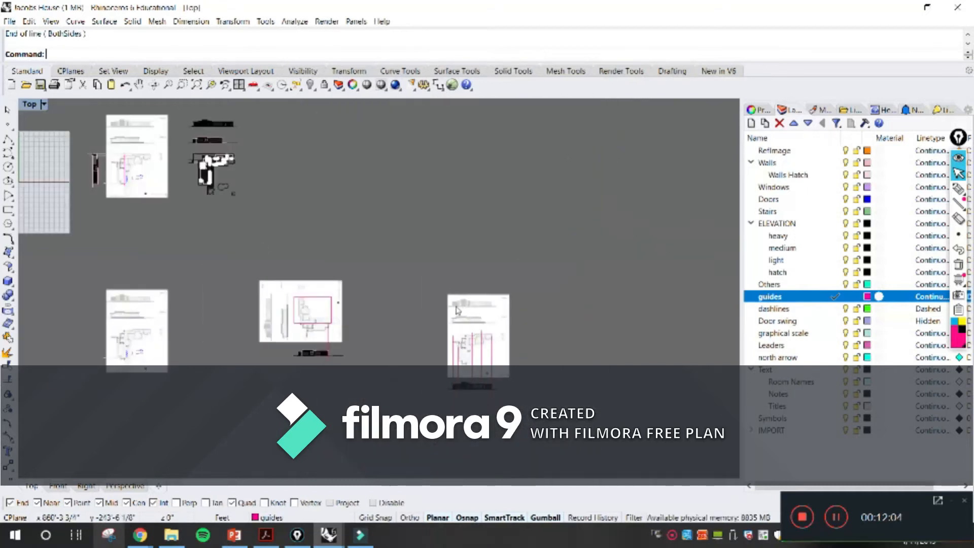
pyautogui.moveTo(248, 141); pyautogui.dragTo(470, 257, button='right')
pyautogui.scroll(8, 336, 286)
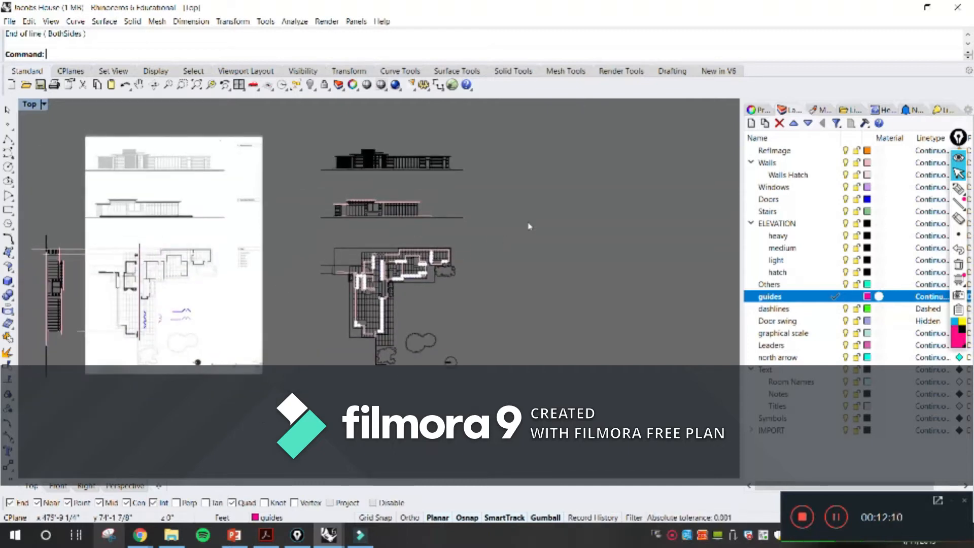
pyautogui.write('Print')
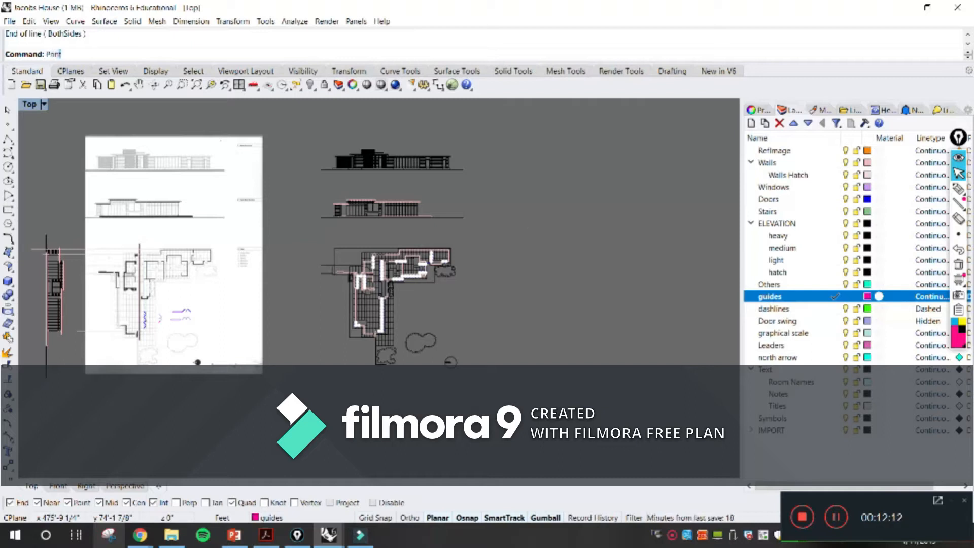
pyautogui.press('Return')
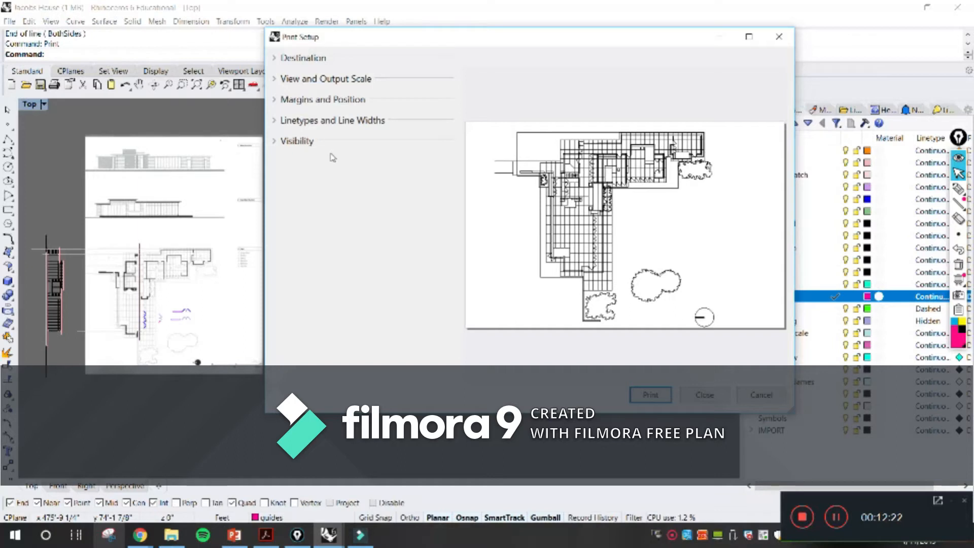
# Step: Switch to the PowerPoint assignment slide and make the word "scale" under the Jacobs House assignment bold and magenta
pyautogui.click(235, 538)
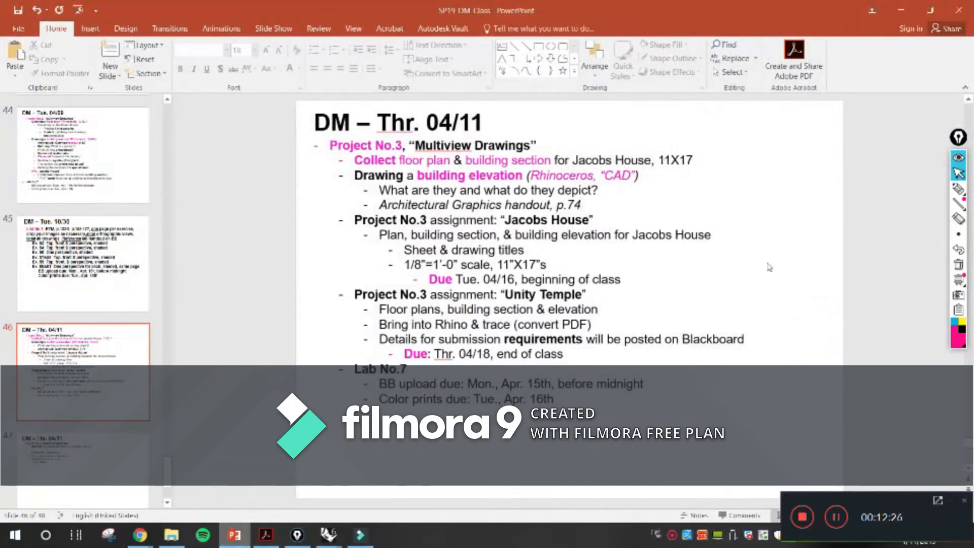
pyautogui.moveTo(505, 220); pyautogui.dragTo(589, 219)
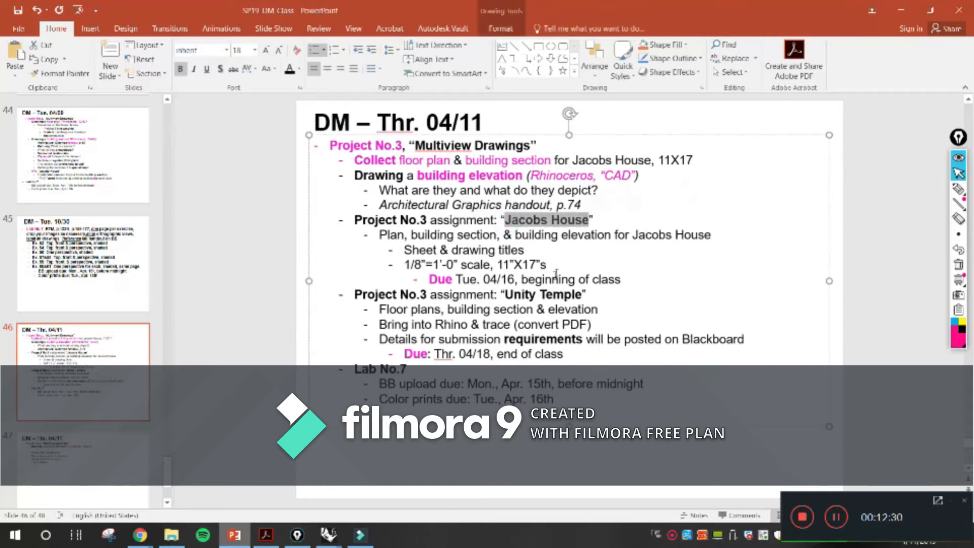
pyautogui.doubleClick(474, 265)
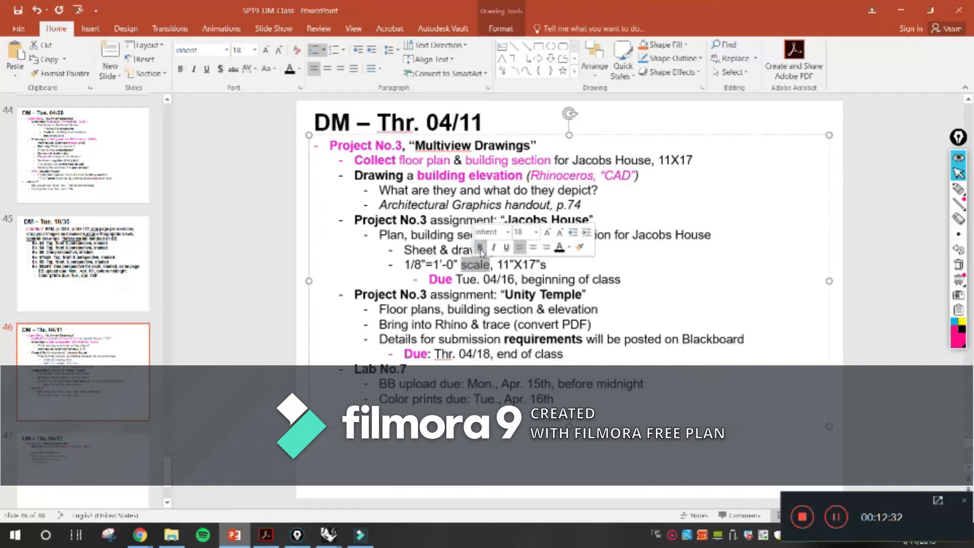
pyautogui.click(567, 251)
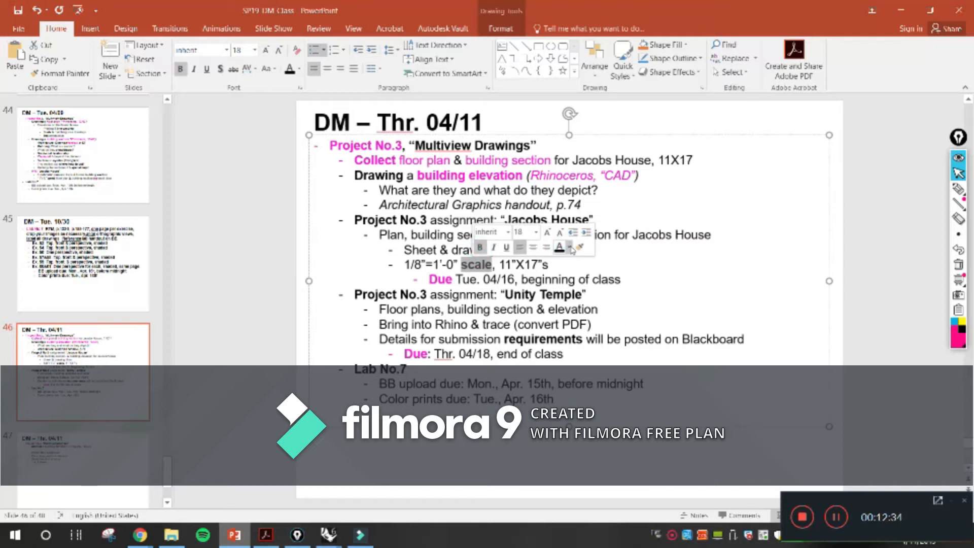
pyautogui.click(571, 249)
pyautogui.click(562, 371)
pyautogui.click(534, 280)
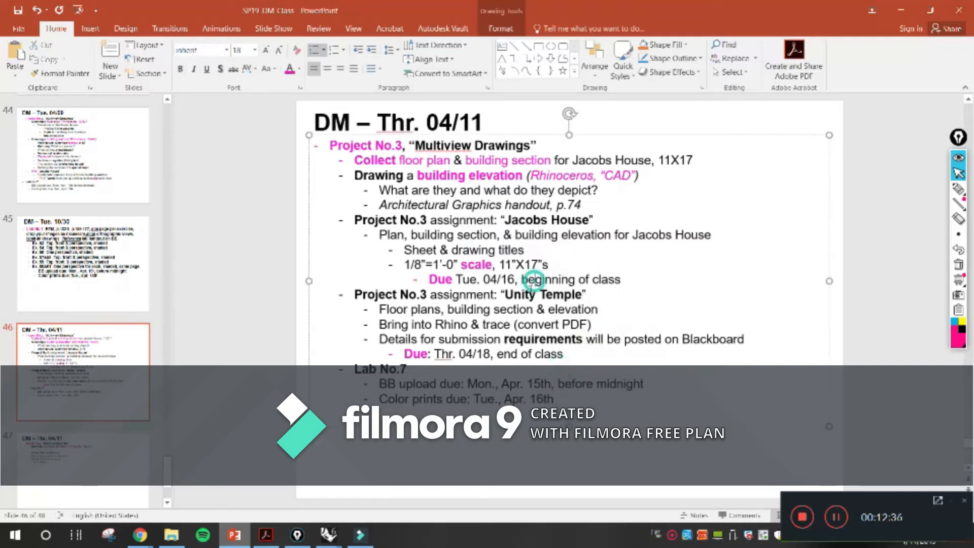
# Step: Color the text 1/8"=1'-0" magenta and set the word "scale" beside it back to black
pyautogui.moveTo(403, 264); pyautogui.dragTo(441, 259)
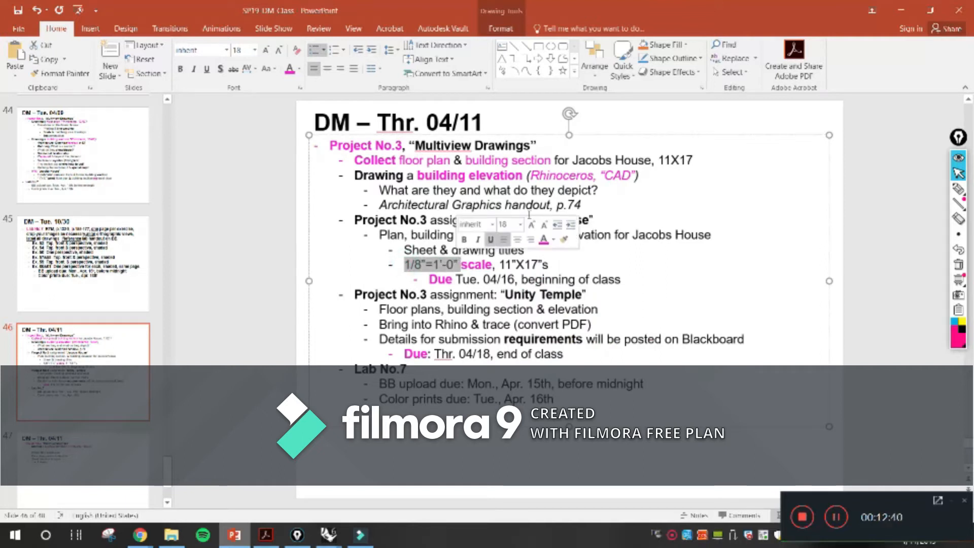
pyautogui.click(544, 238)
pyautogui.click(480, 265)
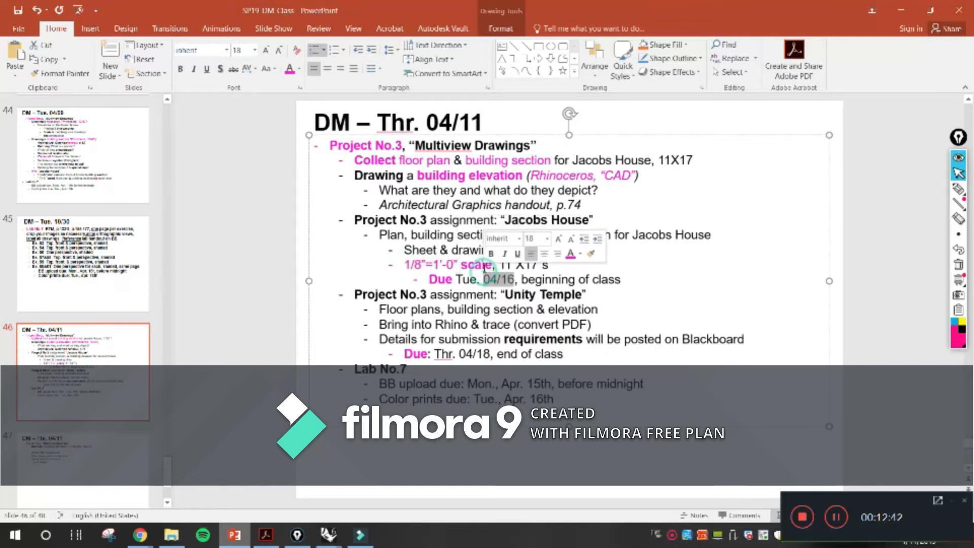
pyautogui.doubleClick(481, 265)
pyautogui.click(575, 248)
pyautogui.click(575, 281)
pyautogui.click(534, 327)
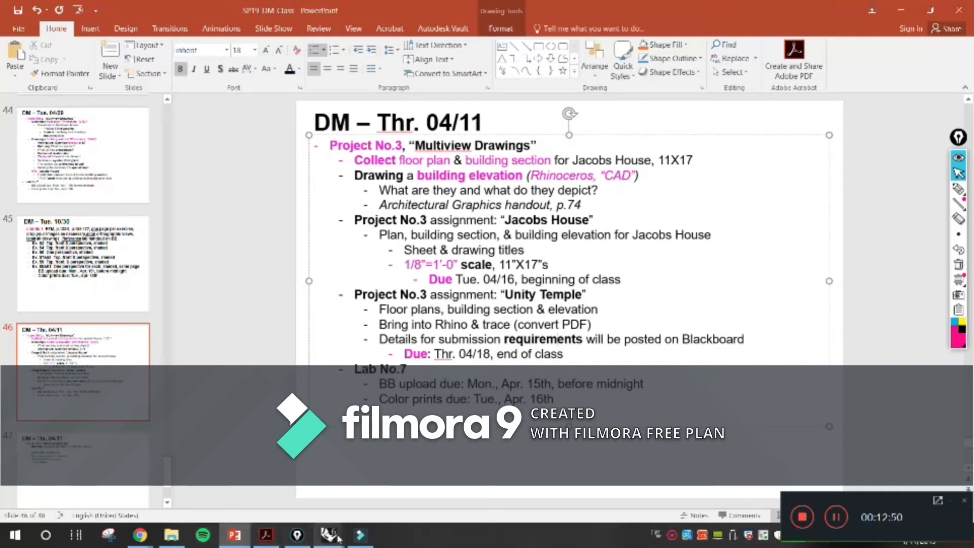
# Step: Switch back to Rhino and reveal the view, output scale and destination settings of the print setup
pyautogui.moveTo(328, 535)
pyautogui.click(295, 486)
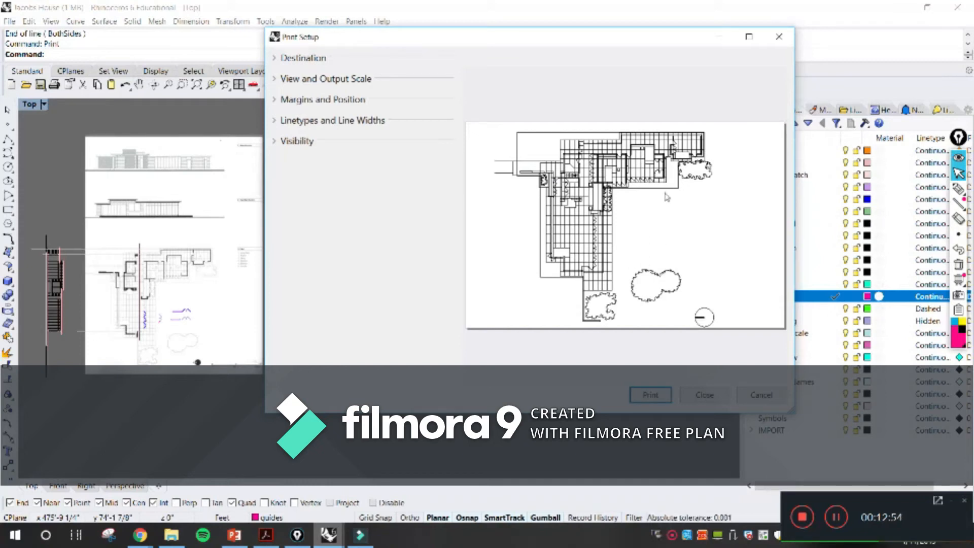
pyautogui.click(326, 78)
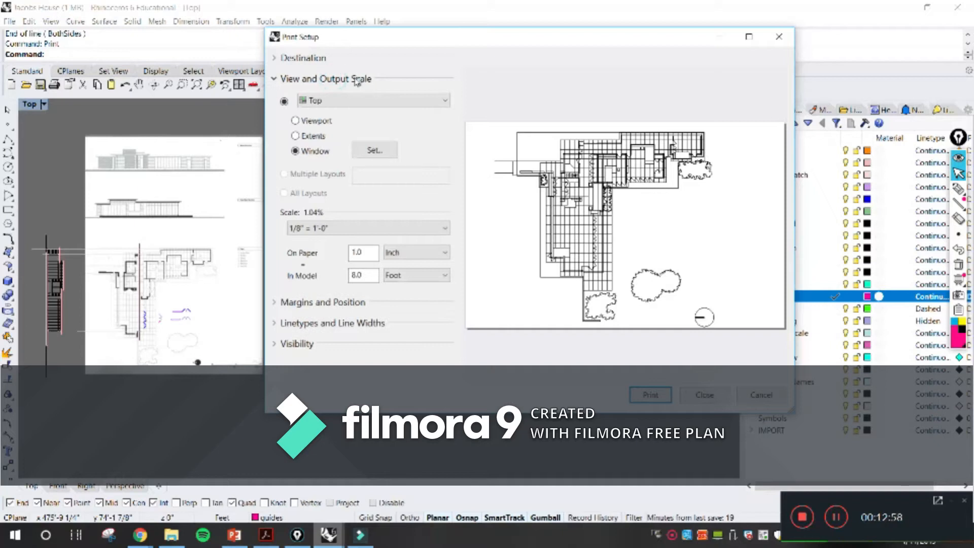
pyautogui.click(307, 58)
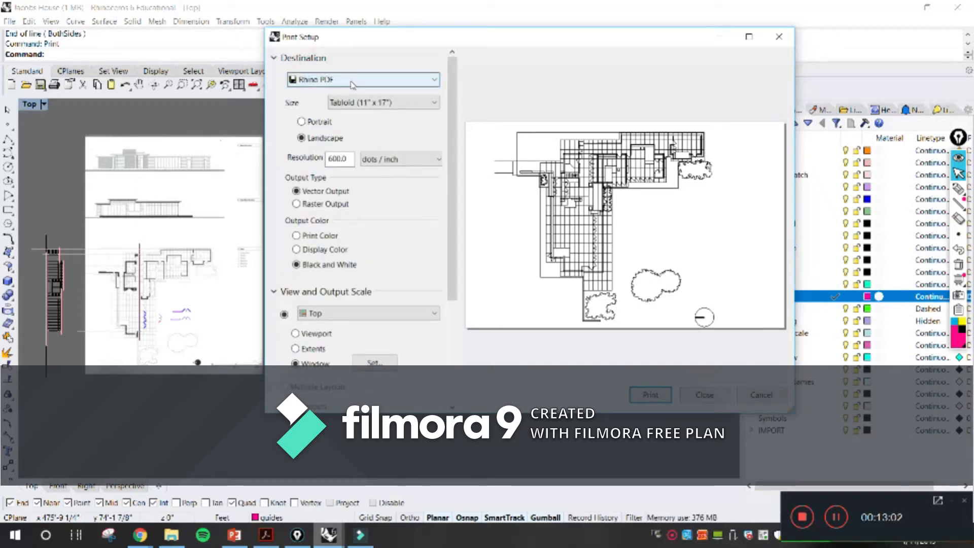
# Step: Check the 11"X17" sheet size requirement on the PowerPoint slide, then return to Rhino's print setup
pyautogui.click(233, 534)
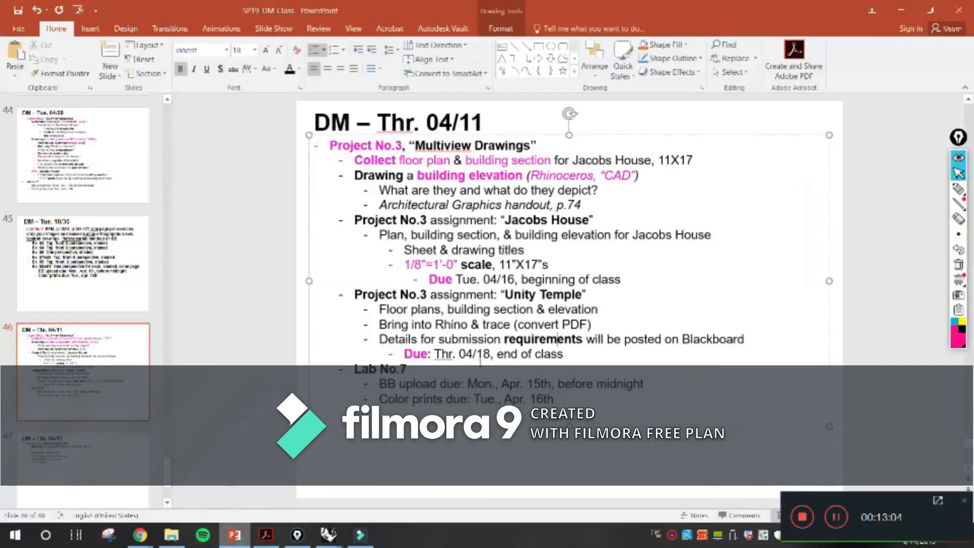
pyautogui.moveTo(502, 263); pyautogui.dragTo(538, 265)
pyautogui.click(539, 266)
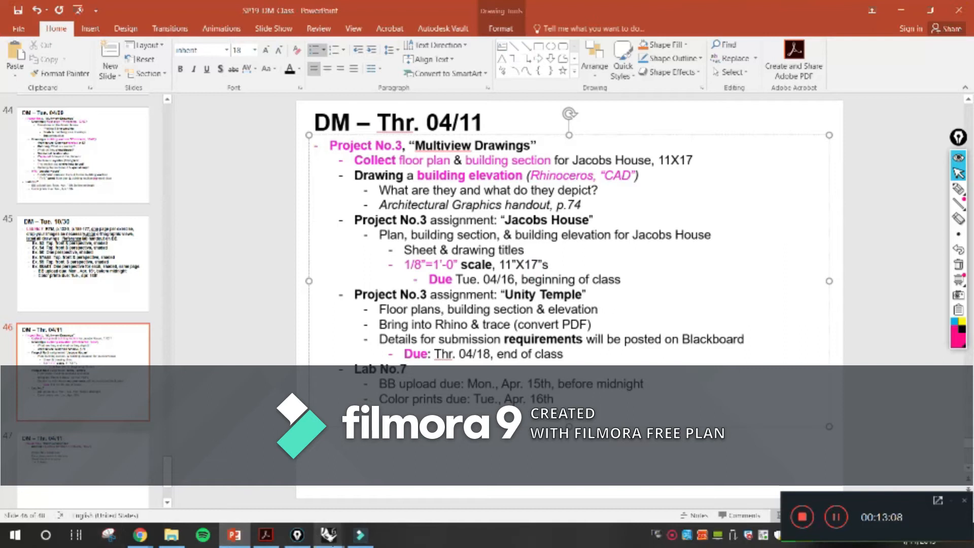
pyautogui.moveTo(329, 535)
pyautogui.click(259, 482)
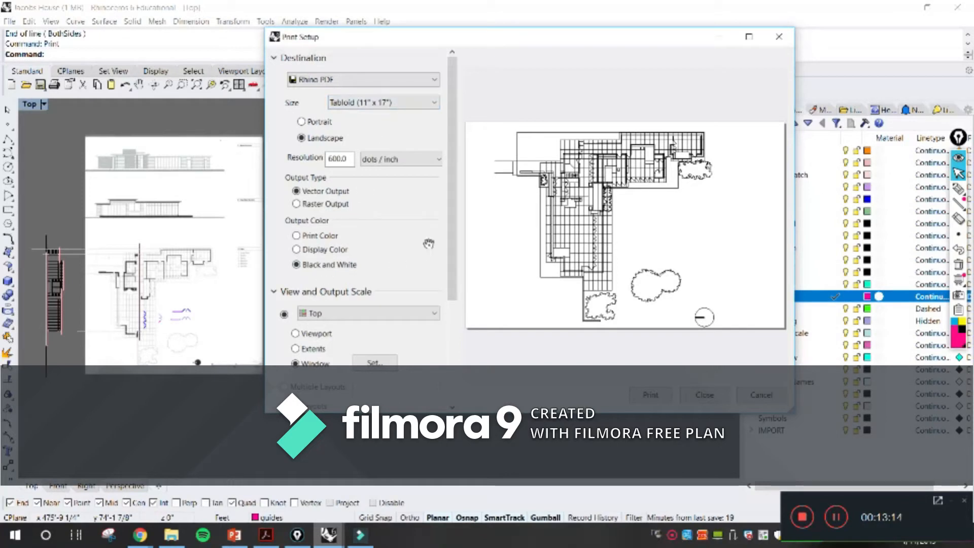
# Step: Choose 1/8" = 1'-0" as the output scale for printing the Top view
pyautogui.scroll(-3, 441, 244)
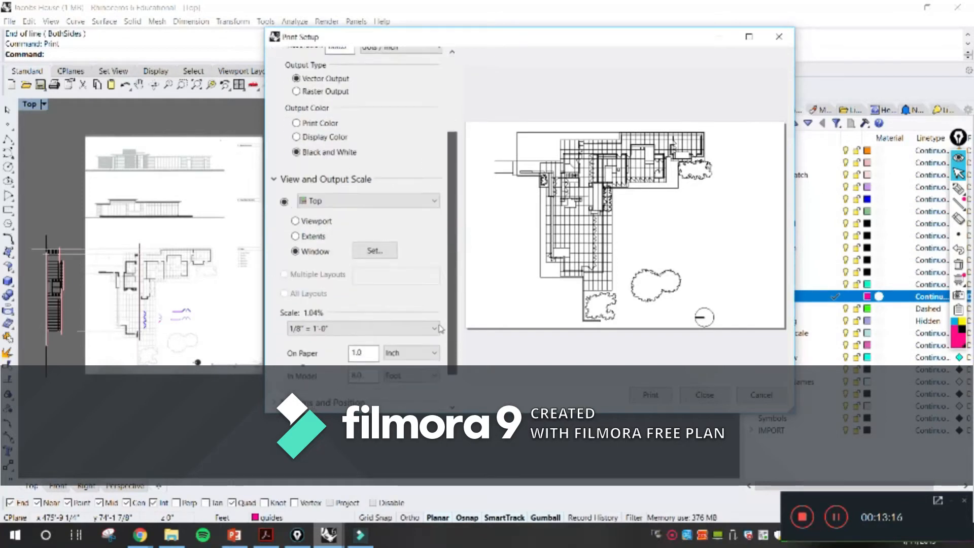
pyautogui.scroll(-1, 440, 328)
pyautogui.click(328, 296)
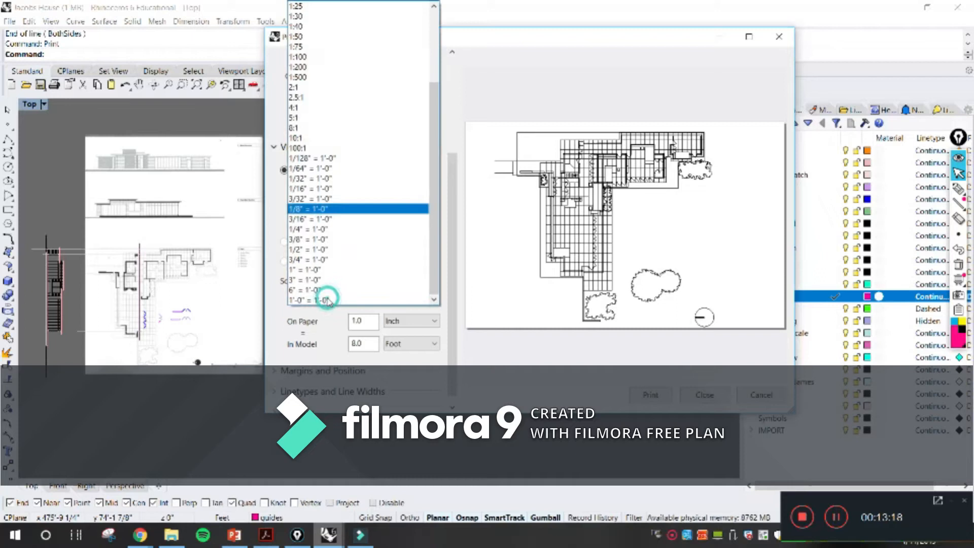
pyautogui.click(335, 214)
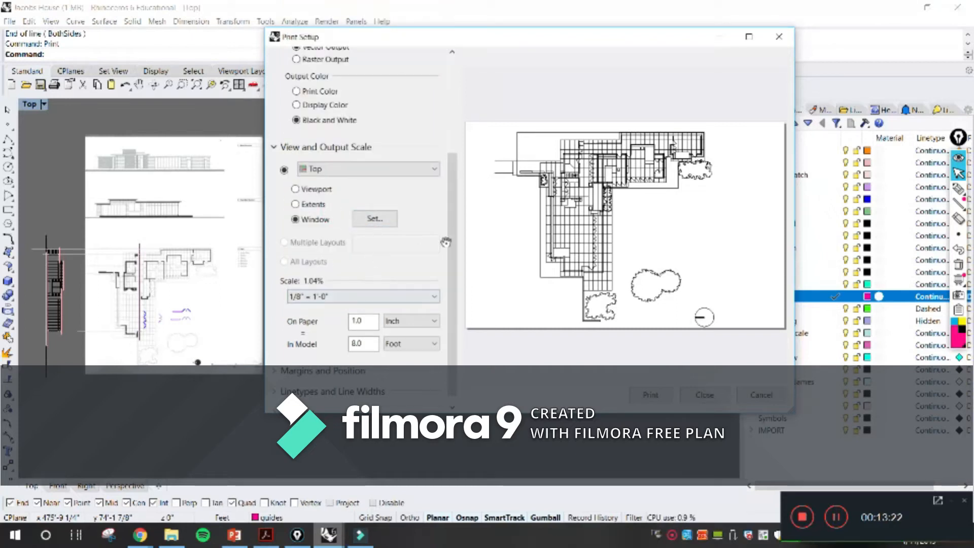
# Step: Try the Scaled to Fit output scale and set the scale back to 1/8" = 1'-0"
pyautogui.click(410, 301)
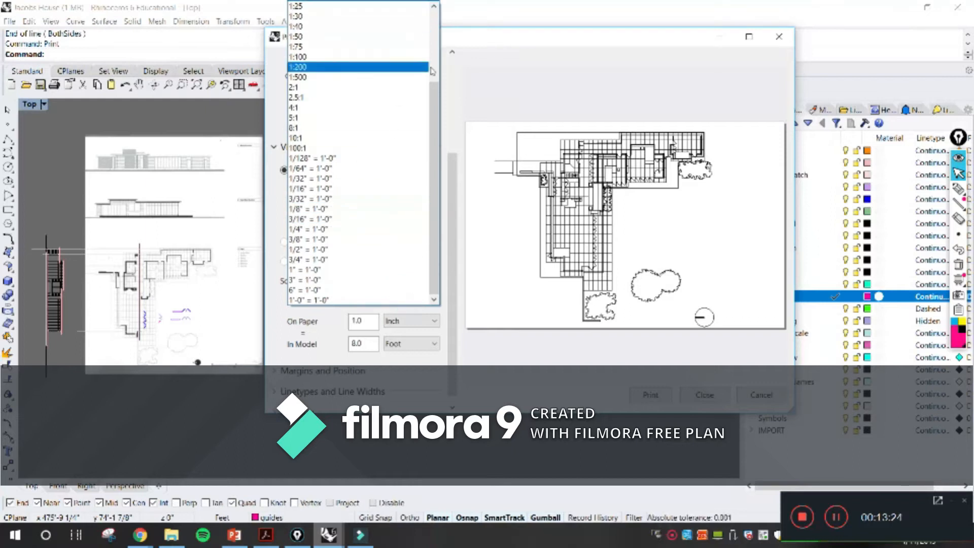
pyautogui.scroll(4, 438, 97)
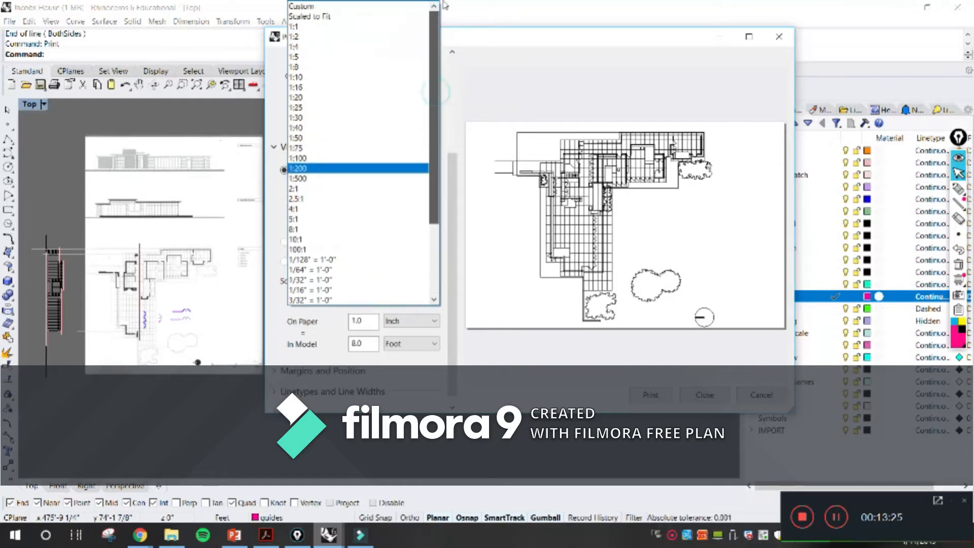
pyautogui.click(407, 16)
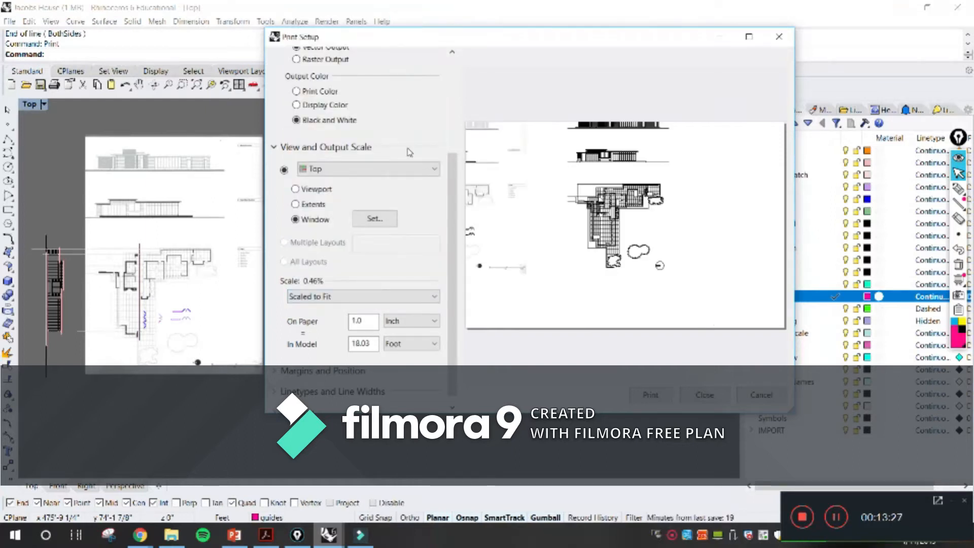
pyautogui.click(363, 300)
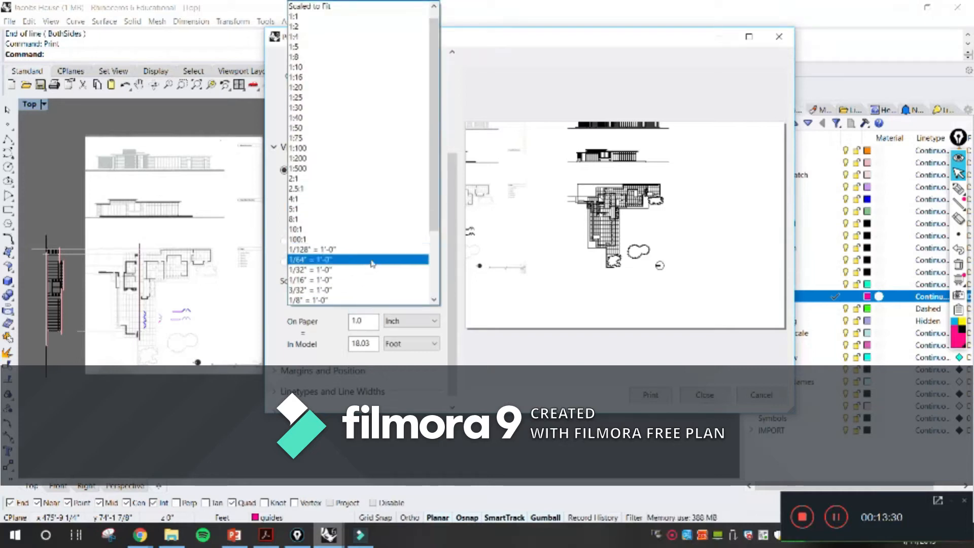
pyautogui.click(346, 300)
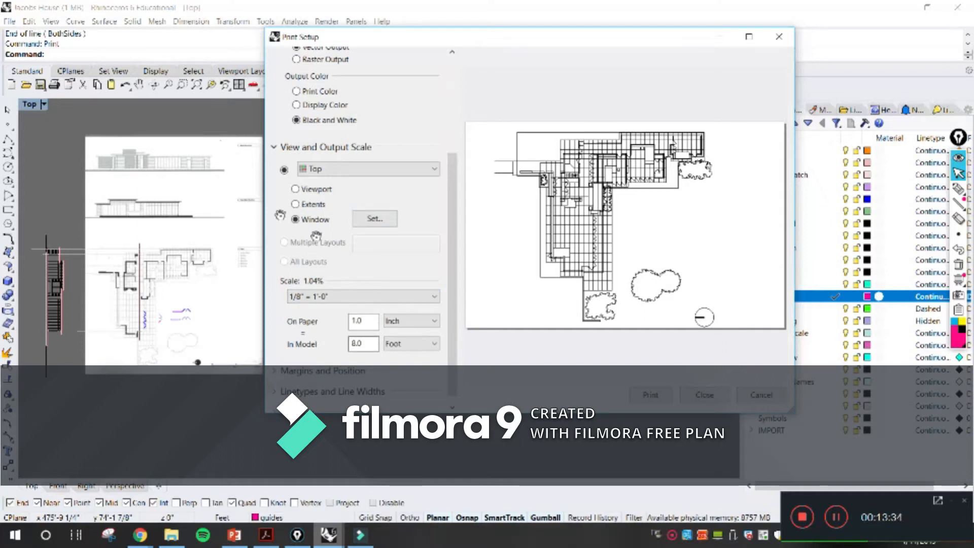
# Step: Move the print window slightly to the left over the Jacobs House floor plan and accept its placement
pyautogui.click(375, 218)
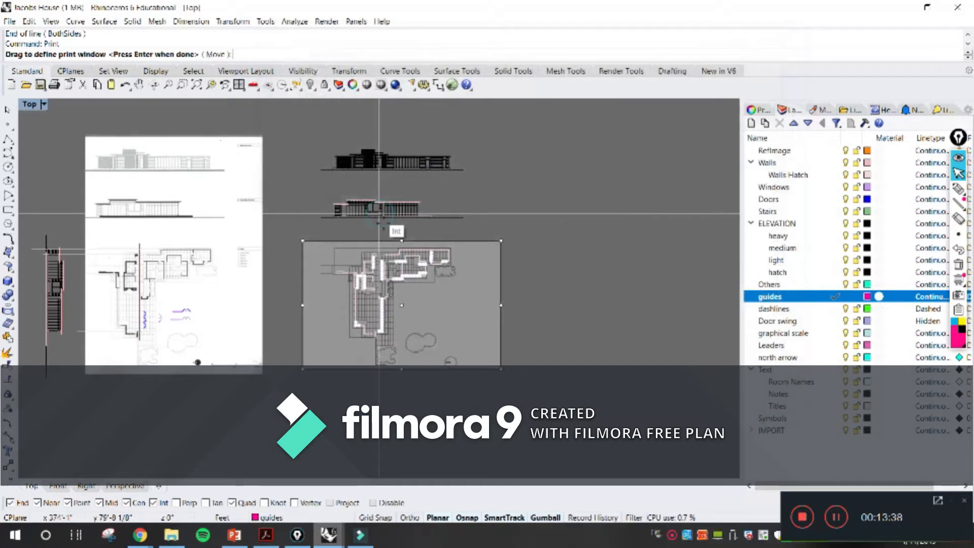
pyautogui.click(218, 54)
pyautogui.scroll(3, 419, 261)
pyautogui.moveTo(437, 342); pyautogui.dragTo(460, 290, button='right')
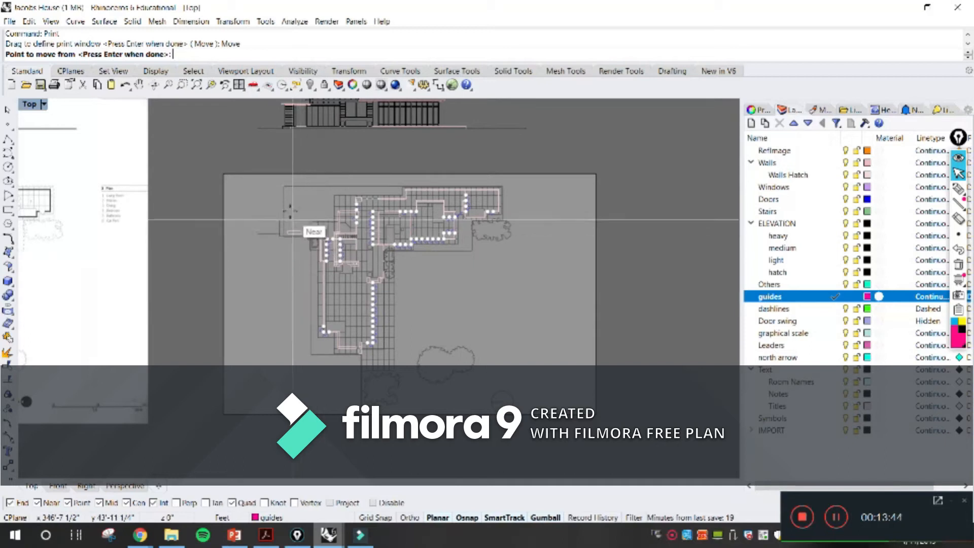
pyautogui.scroll(2, 470, 280)
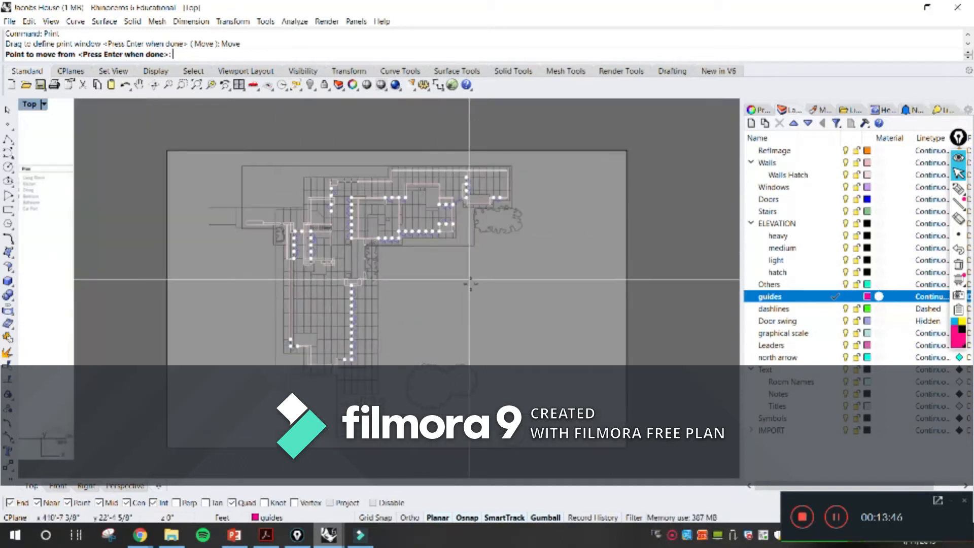
pyautogui.click(486, 311)
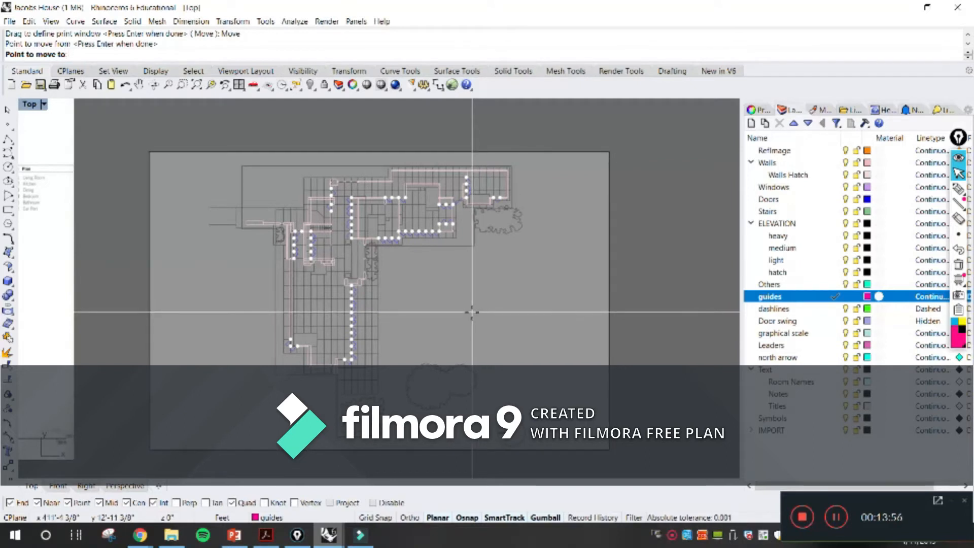
pyautogui.click(471, 312)
pyautogui.press('Return')
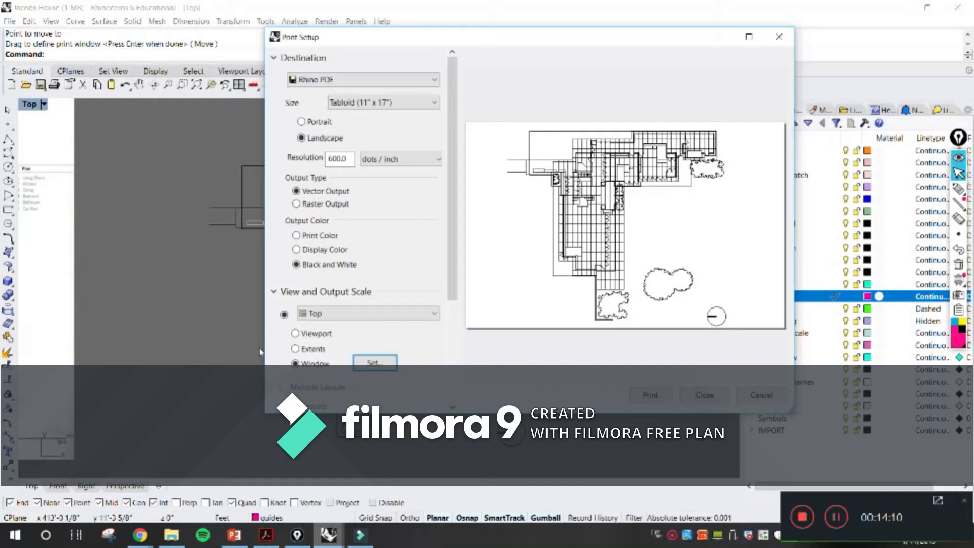
# Step: Check the 11"X17" sheet requirement on the PowerPoint assignment slide, then return to Rhino's print setup
pyautogui.click(236, 534)
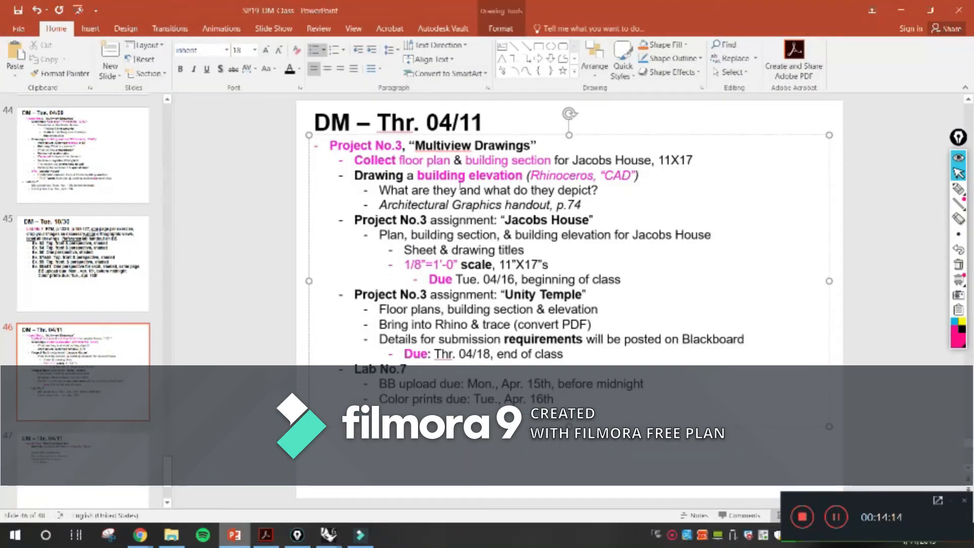
pyautogui.moveTo(551, 264); pyautogui.dragTo(510, 268)
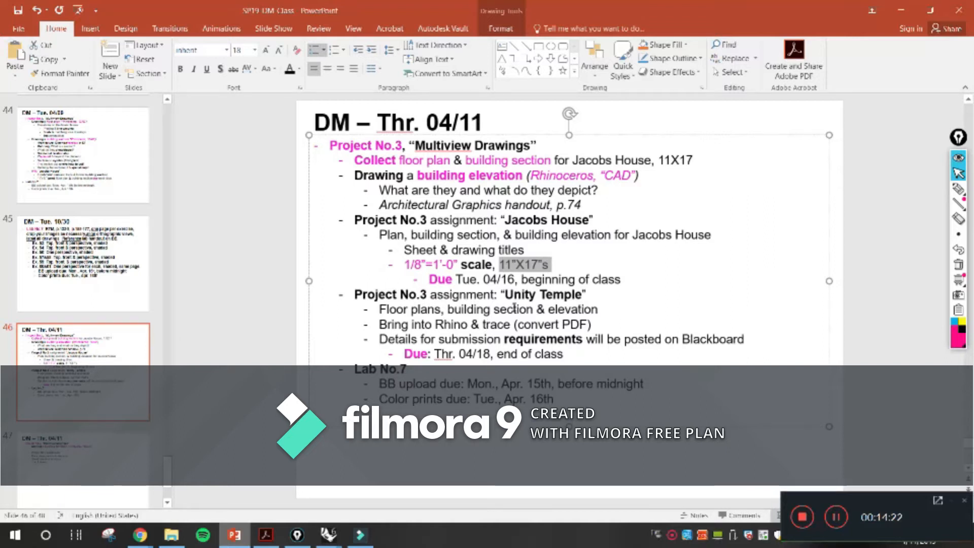
pyautogui.click(549, 264)
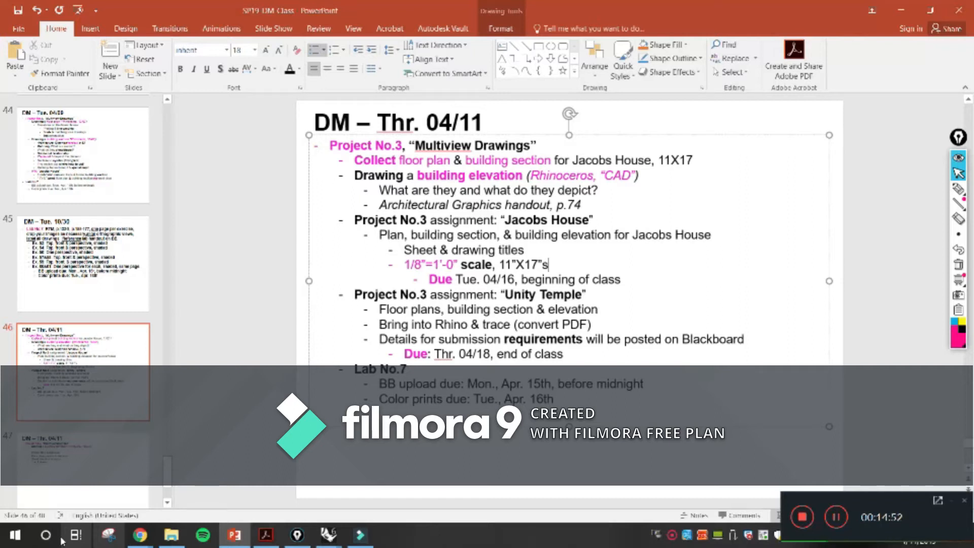
pyautogui.click(901, 10)
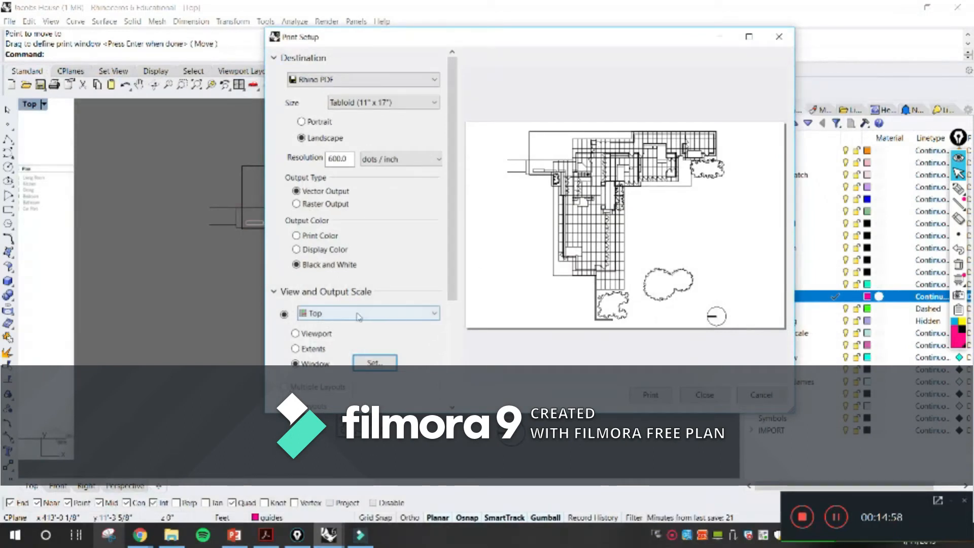
# Step: Set the print output scale to 1/4" = 1'-0"
pyautogui.moveTo(449, 188); pyautogui.dragTo(437, 288)
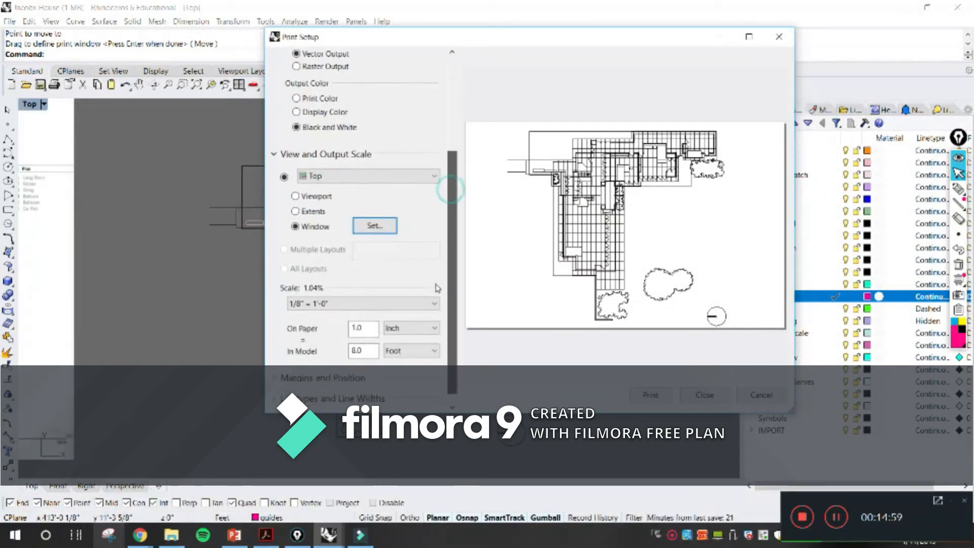
pyautogui.click(388, 300)
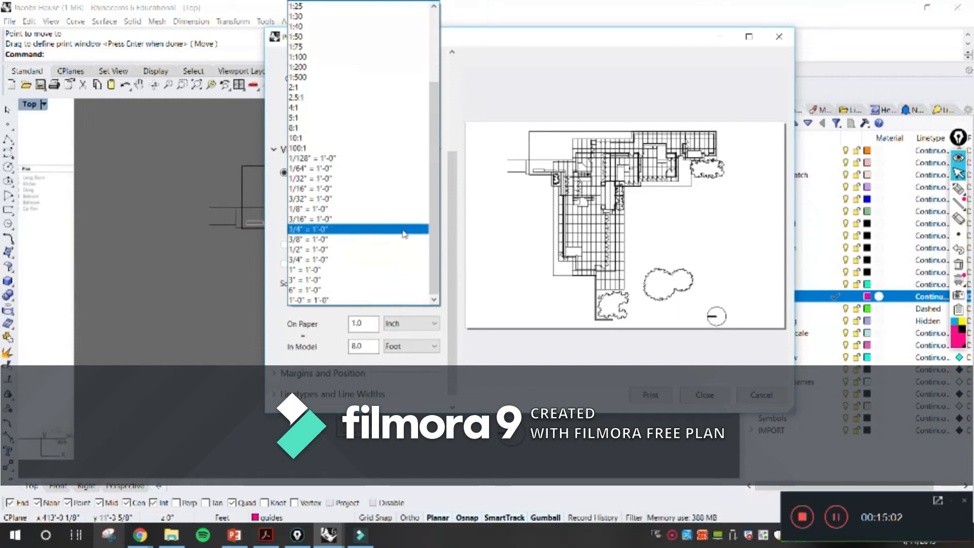
pyautogui.click(404, 231)
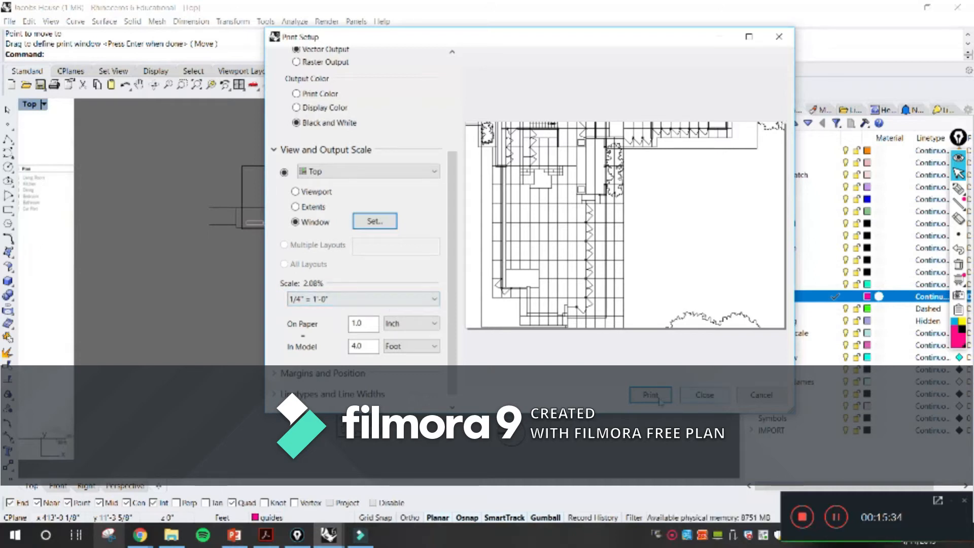
# Step: Move the smaller print window up and to the side over the floor plan's middle and accept its placement
pyautogui.click(375, 221)
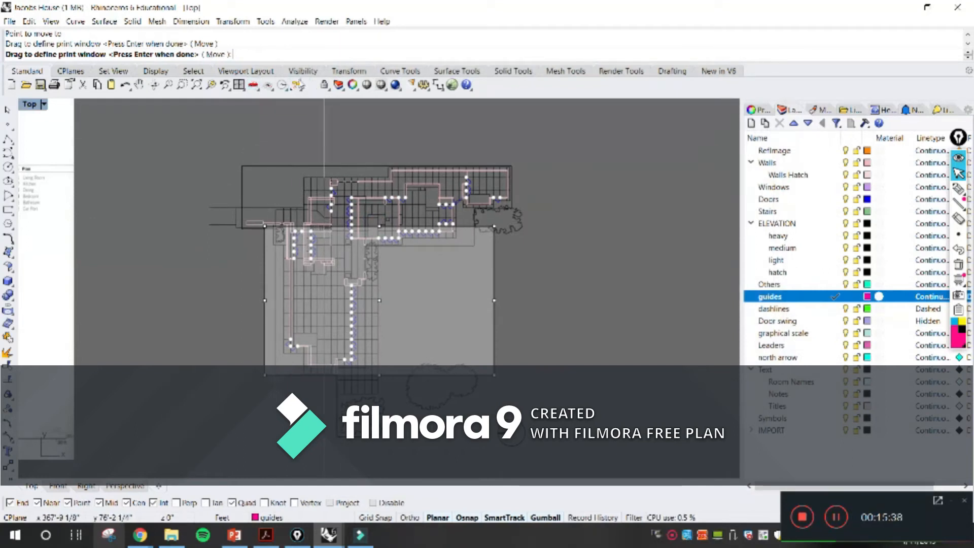
pyautogui.click(217, 54)
pyautogui.click(413, 283)
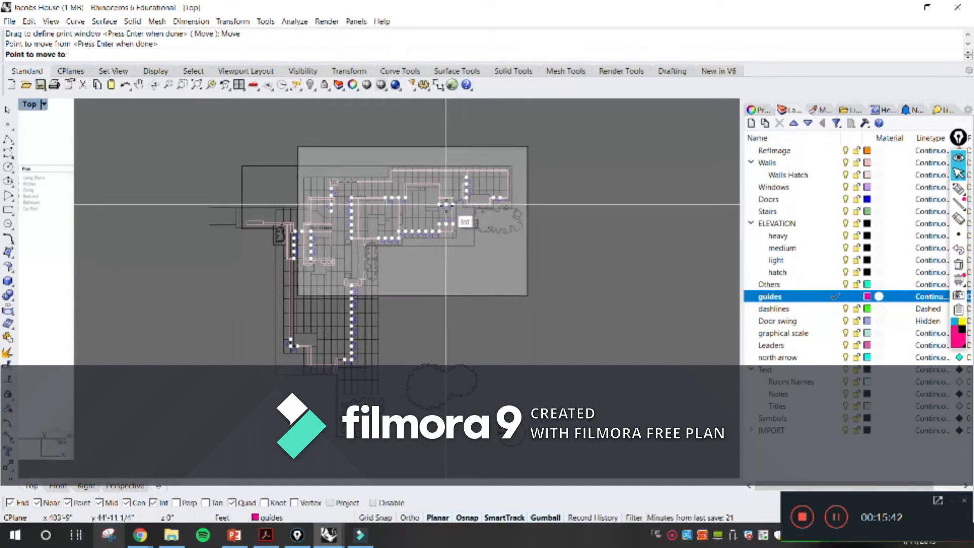
pyautogui.click(402, 246)
pyautogui.press('Return')
# Step: Switch the output scale to 1/8" = 1'-0" for comparison and return it to 1/4" = 1'-0"
pyautogui.scroll(3, 397, 246)
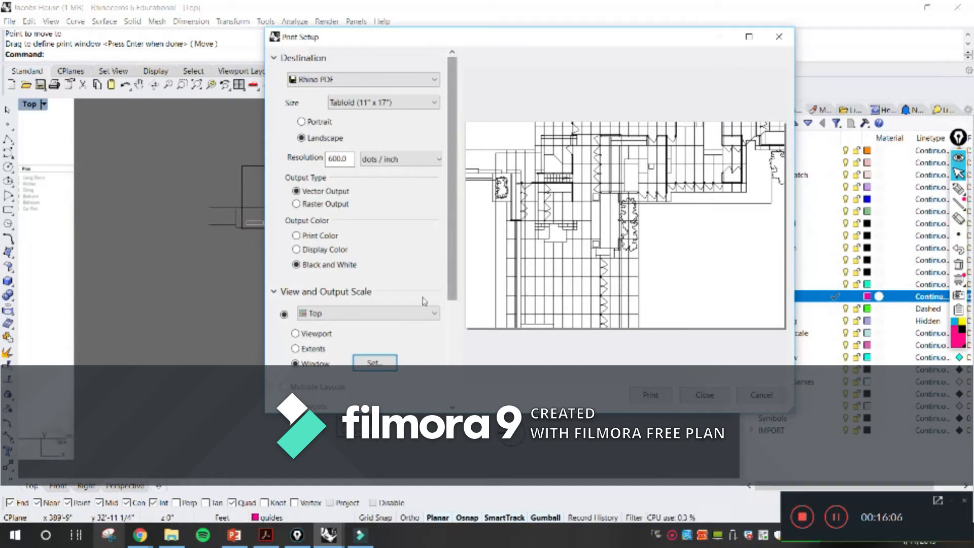
pyautogui.moveTo(451, 228); pyautogui.dragTo(424, 319)
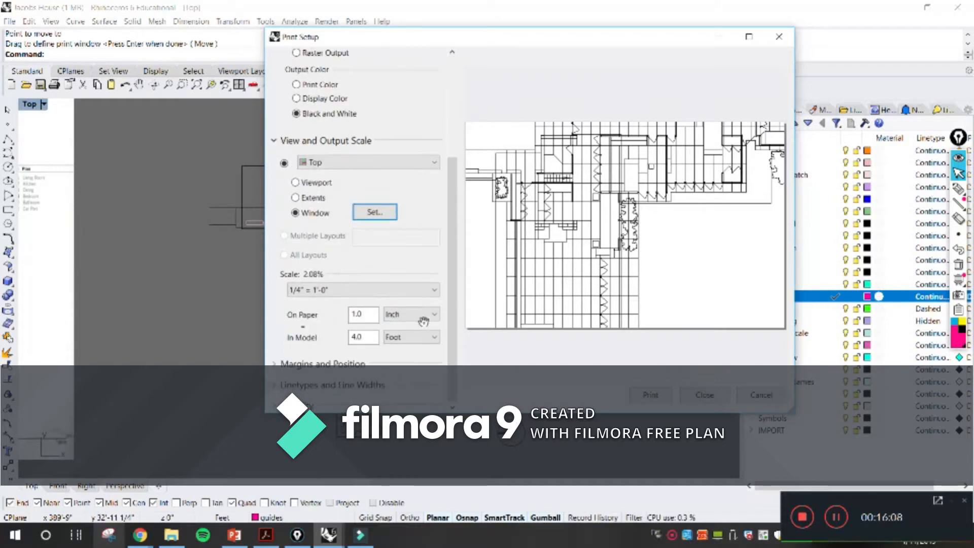
pyautogui.click(414, 299)
pyautogui.click(400, 208)
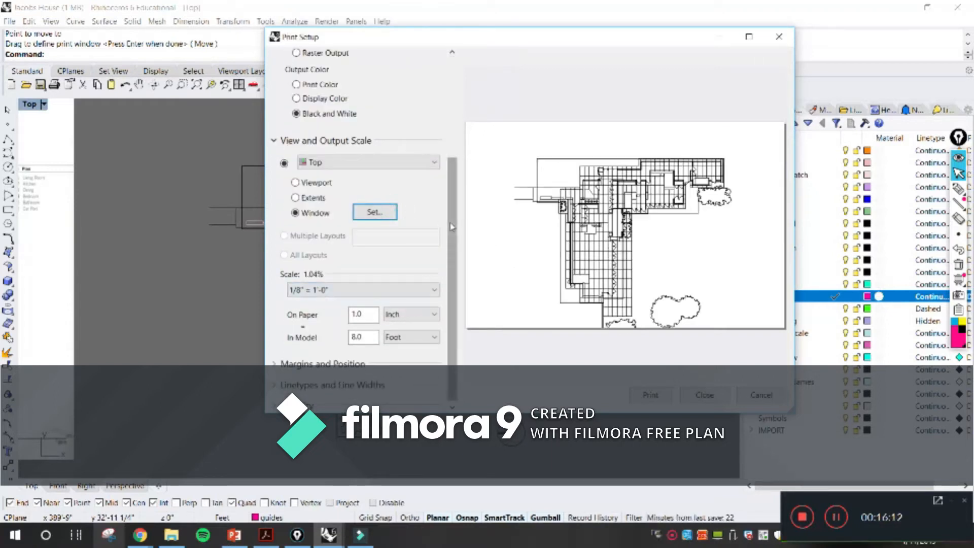
pyautogui.moveTo(450, 232); pyautogui.dragTo(450, 219)
pyautogui.click(403, 303)
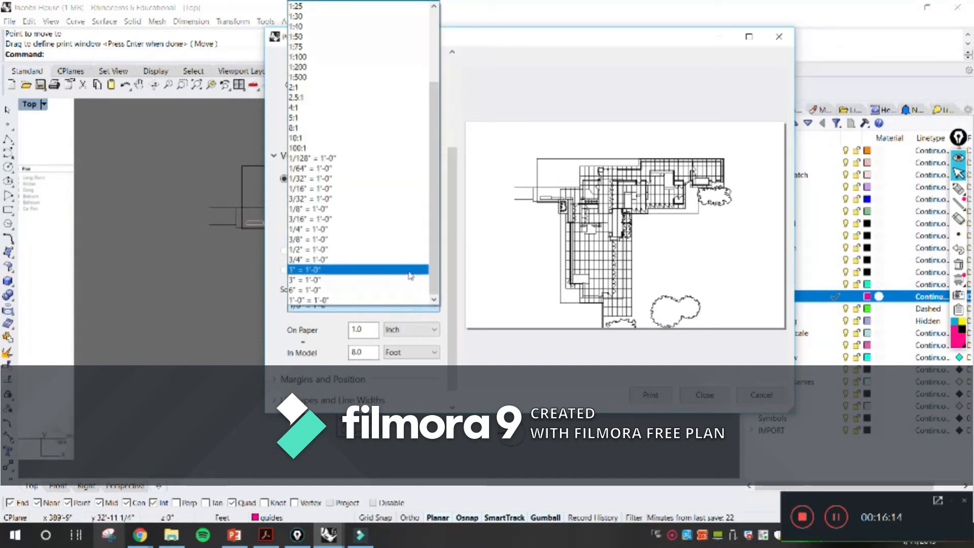
pyautogui.click(412, 229)
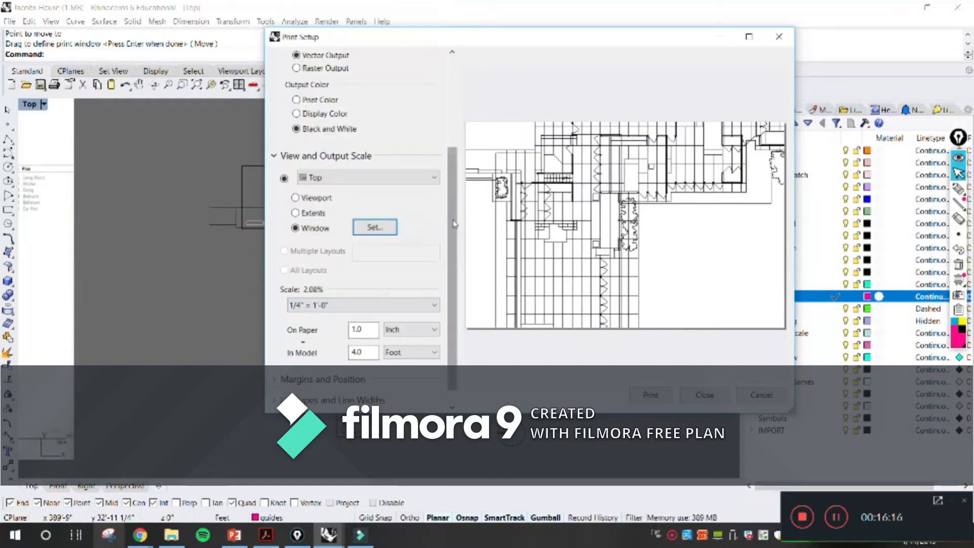
# Step: Change the print sheet size to Arch C (18" x 24")
pyautogui.moveTo(451, 228); pyautogui.dragTo(451, 137)
pyautogui.click(403, 102)
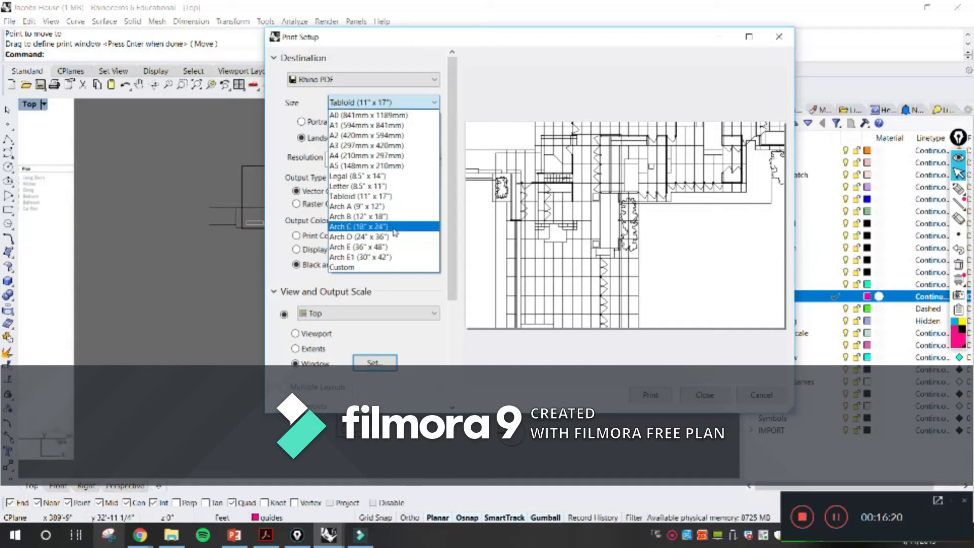
pyautogui.click(394, 227)
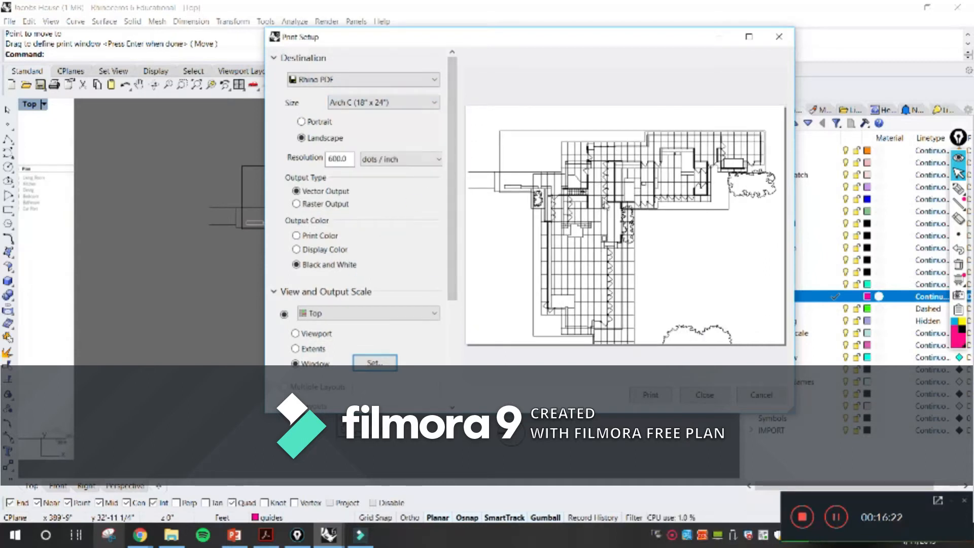
# Step: Shift the Arch C print window down so its upper edge sits just above the floor plan
pyautogui.click(378, 362)
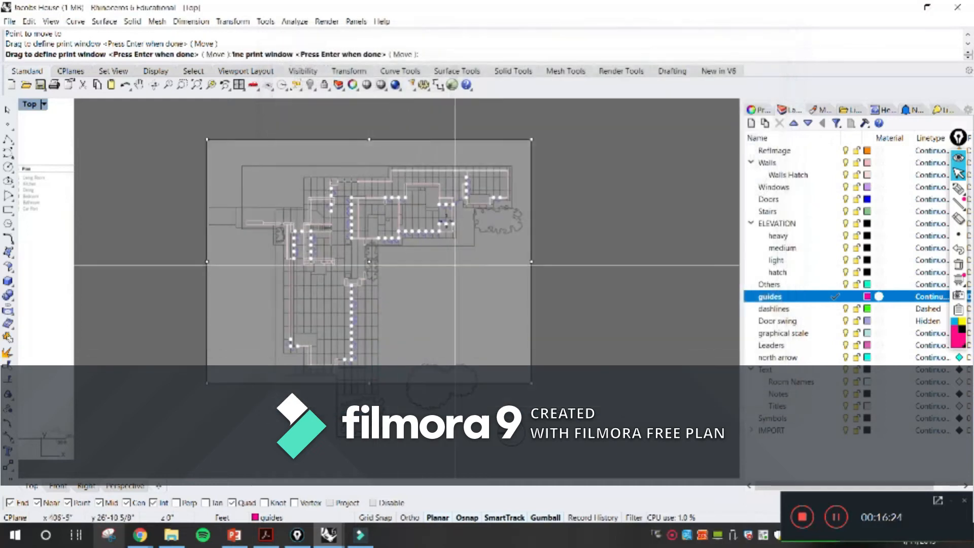
pyautogui.click(223, 54)
pyautogui.click(488, 232)
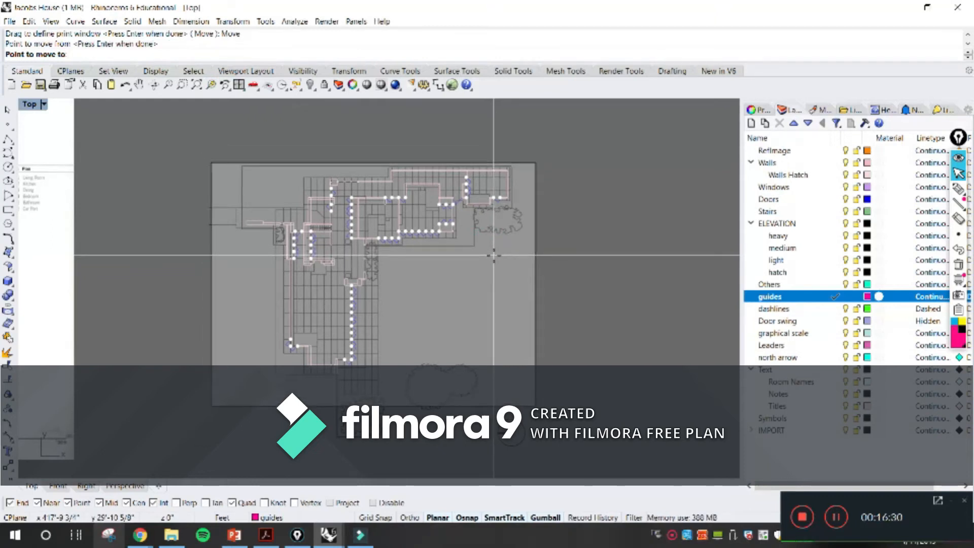
pyautogui.click(493, 251)
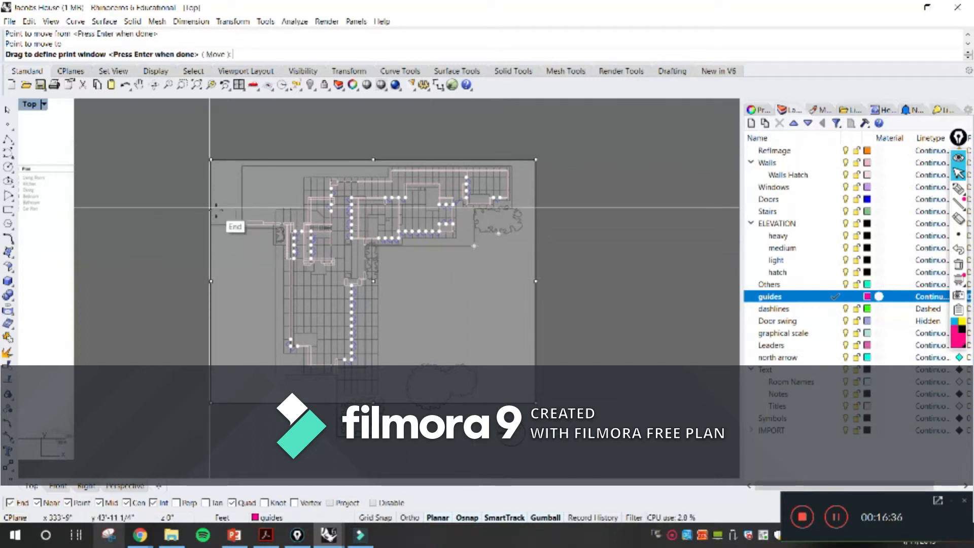
# Step: Enlarge the Arch C print window from its upper-left corner, rescale to fit it, and move it to surround the floor plan
pyautogui.moveTo(210, 208)
pyautogui.mouseDown()
pyautogui.moveTo(210, 159)
pyautogui.moveTo(135, 218)
pyautogui.moveTo(122, 157)
pyautogui.moveTo(102, 150)
pyautogui.moveTo(122, 170)
pyautogui.mouseUp()
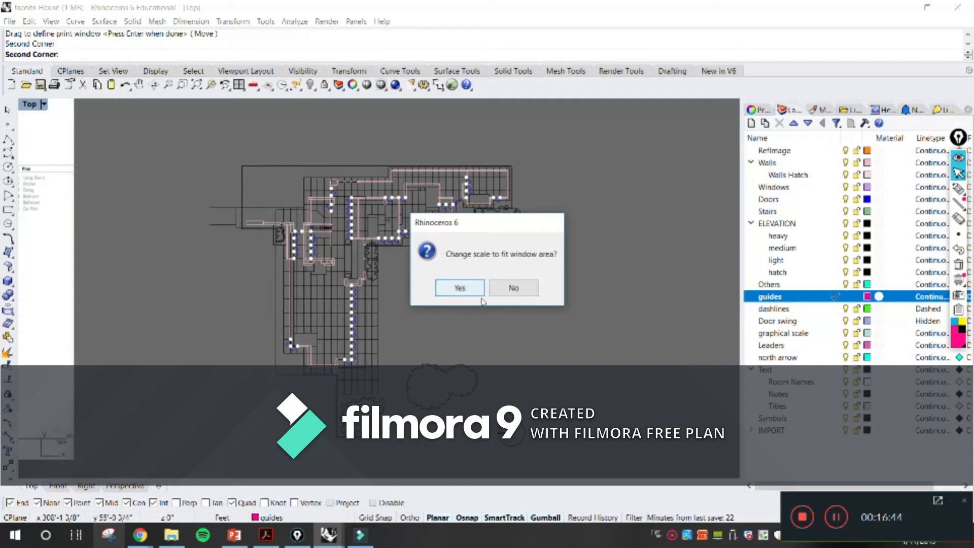
pyautogui.click(463, 290)
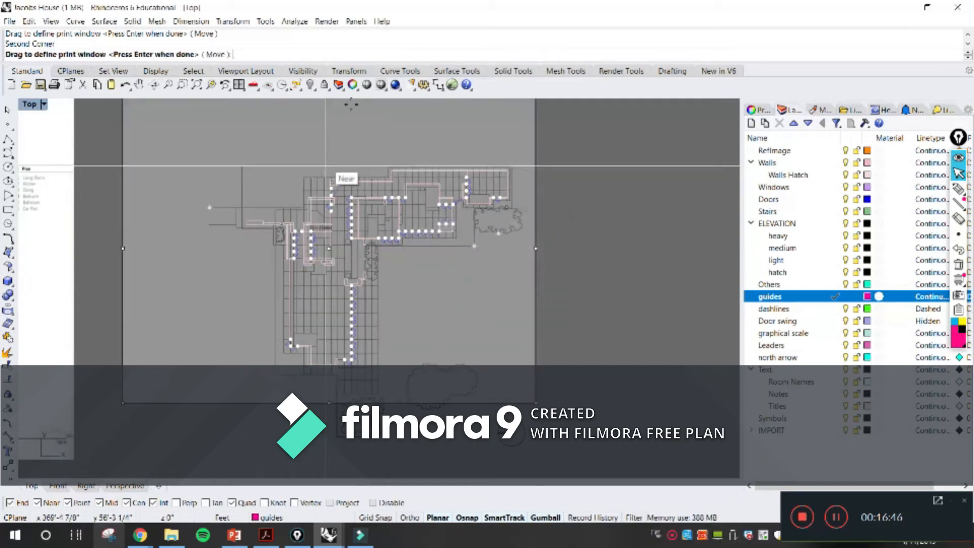
pyautogui.click(215, 55)
pyautogui.click(293, 163)
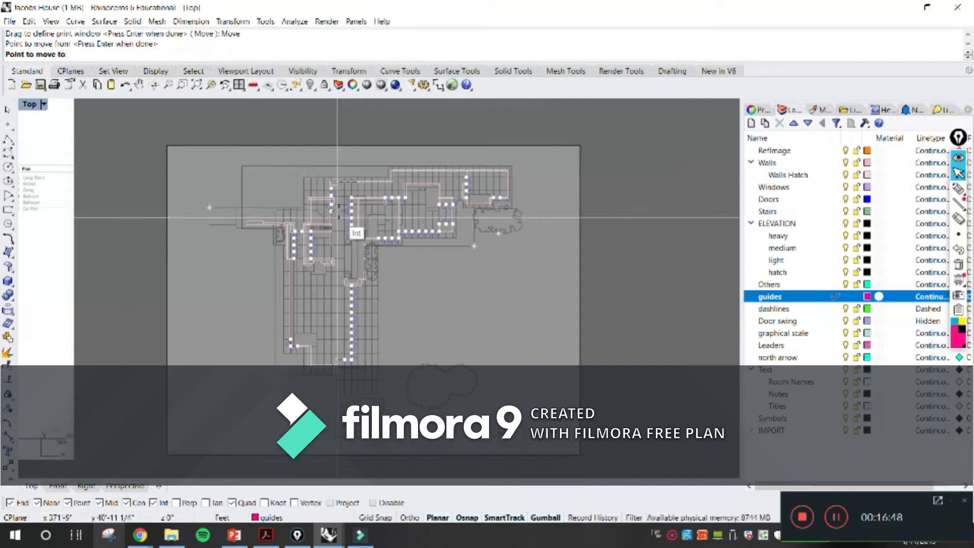
pyautogui.click(337, 218)
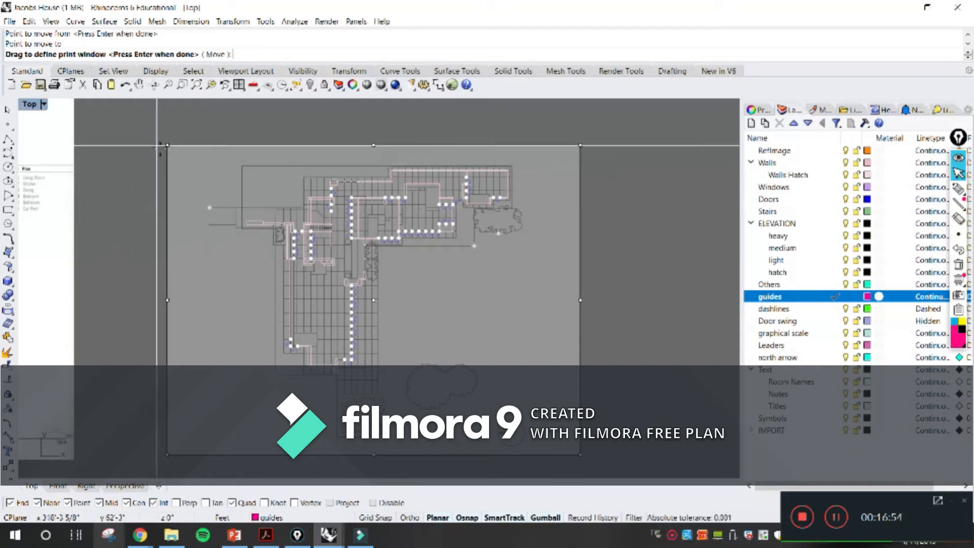
# Step: Shrink the print window by pulling in its upper-left and lower-right corners over the floor plan and accept it
pyautogui.moveTo(167, 147); pyautogui.dragTo(209, 177)
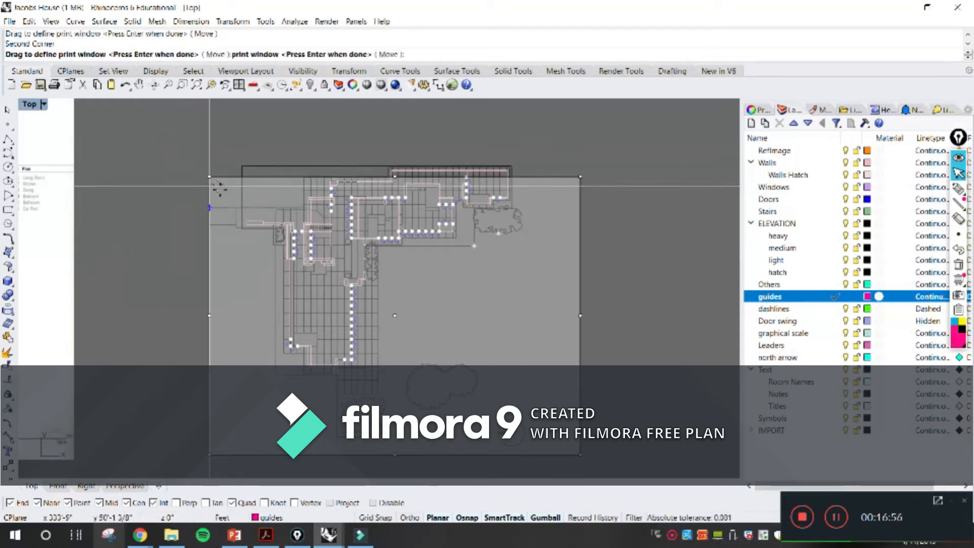
pyautogui.moveTo(580, 454); pyautogui.dragTo(509, 401)
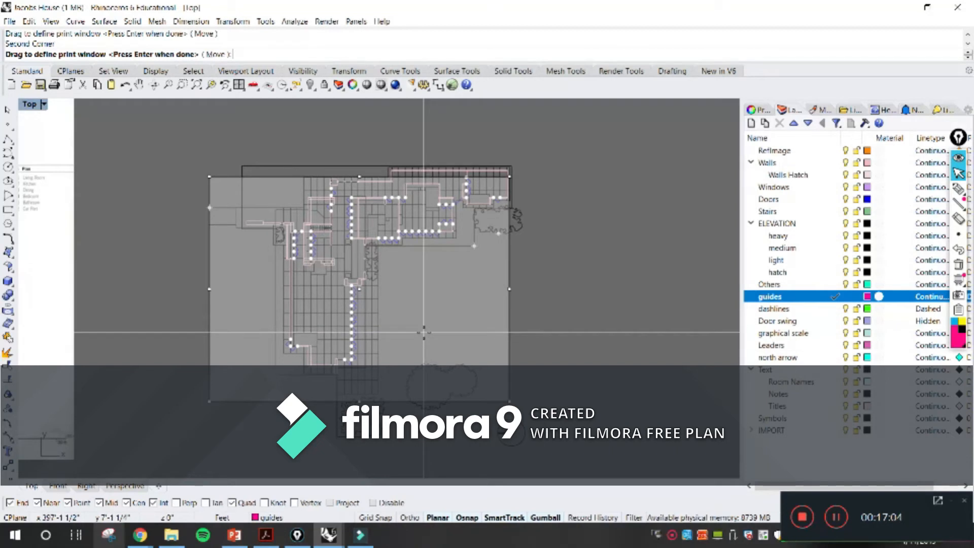
pyautogui.press('Return')
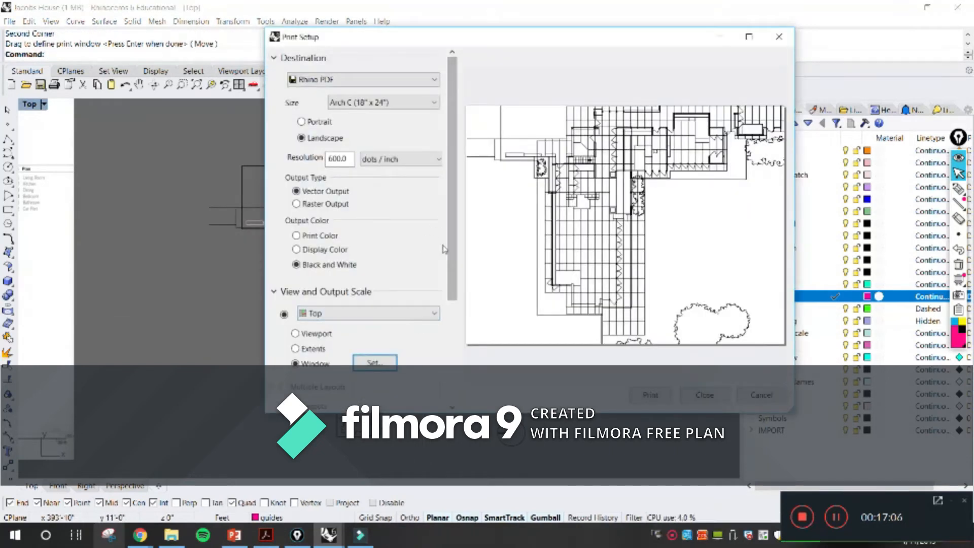
# Step: Change the print sheet size to Tabloid (11" x 17") and the output scale to 1/8" = 1'-0"
pyautogui.click(412, 102)
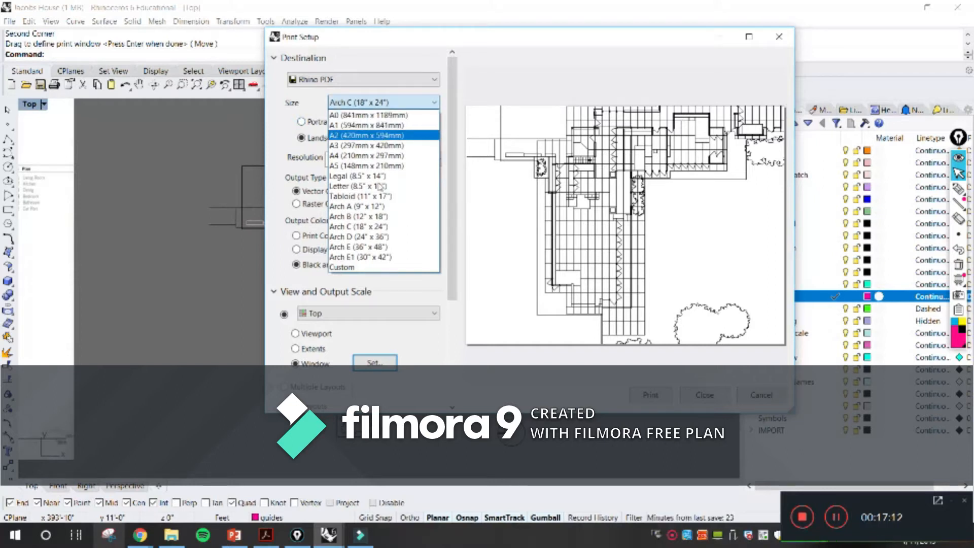
pyautogui.click(453, 202)
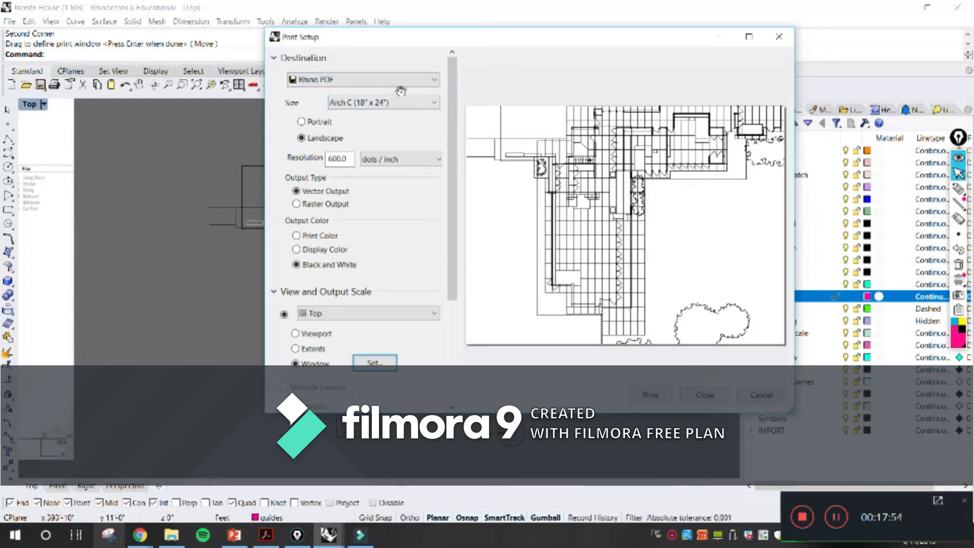
pyautogui.click(398, 103)
pyautogui.click(389, 197)
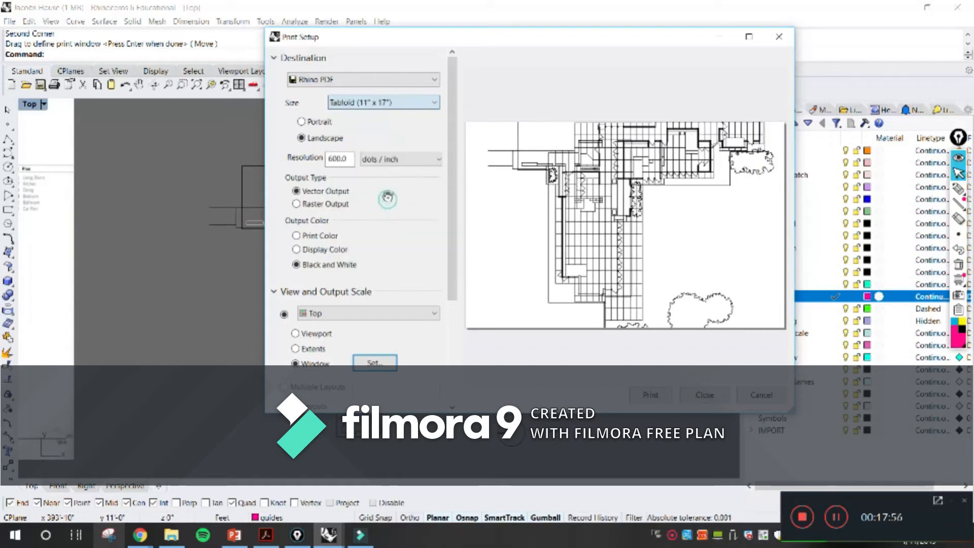
pyautogui.scroll(-5, 450, 137)
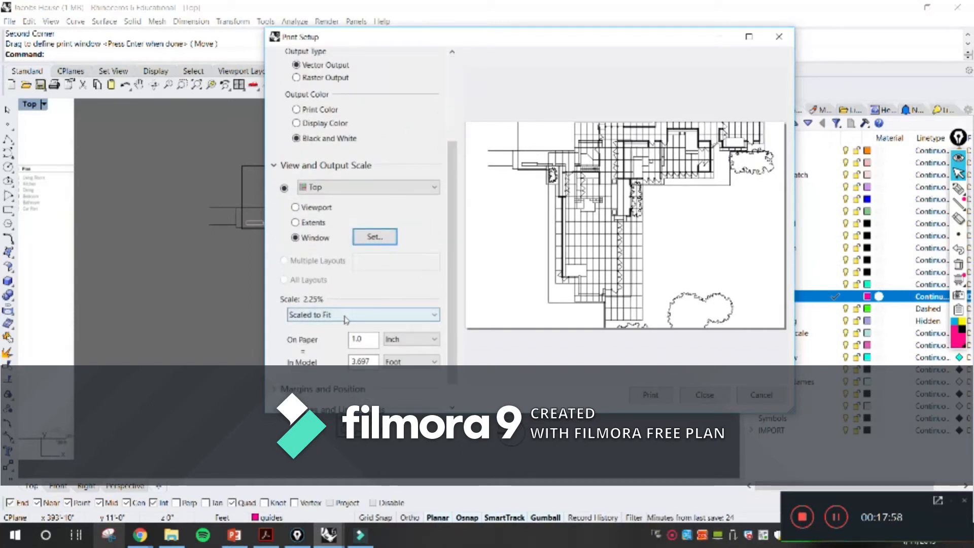
pyautogui.click(346, 317)
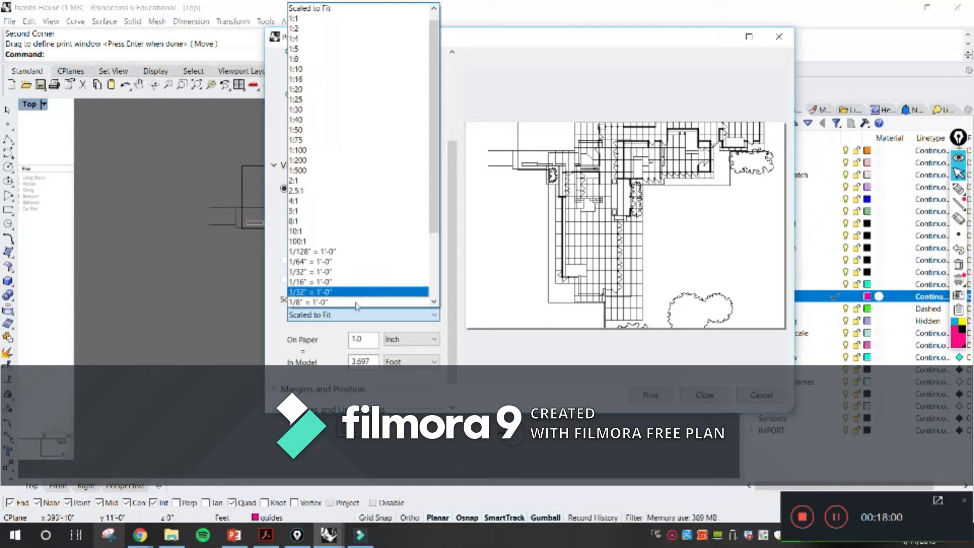
pyautogui.click(375, 302)
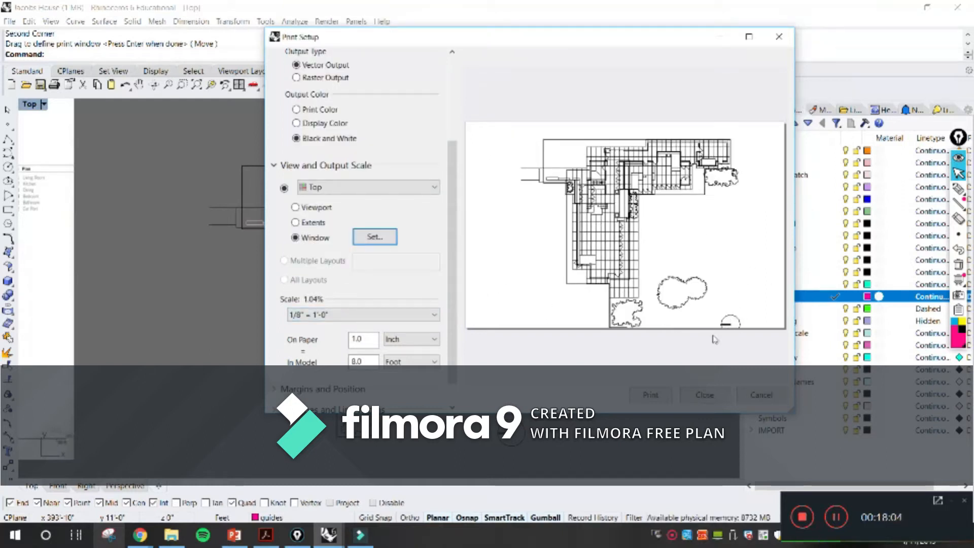
# Step: Move the Tabloid print window slightly down to include the whole floor plan and north arrow, accept it, and close the print setup
pyautogui.click(375, 237)
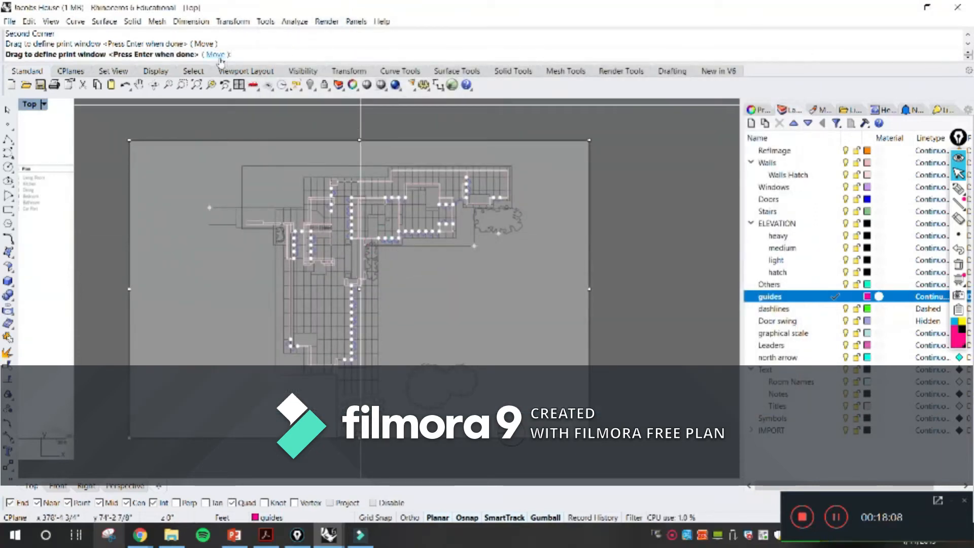
pyautogui.click(220, 54)
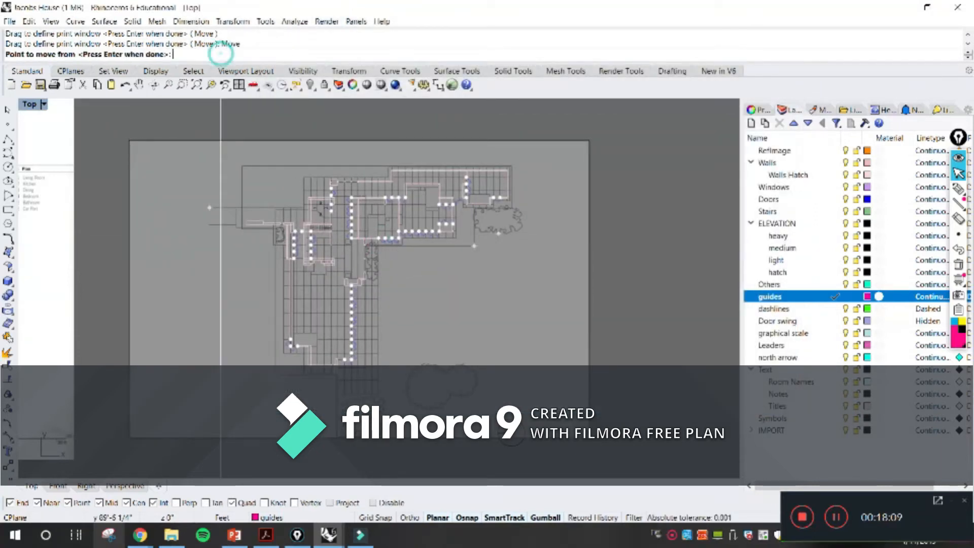
pyautogui.click(527, 287)
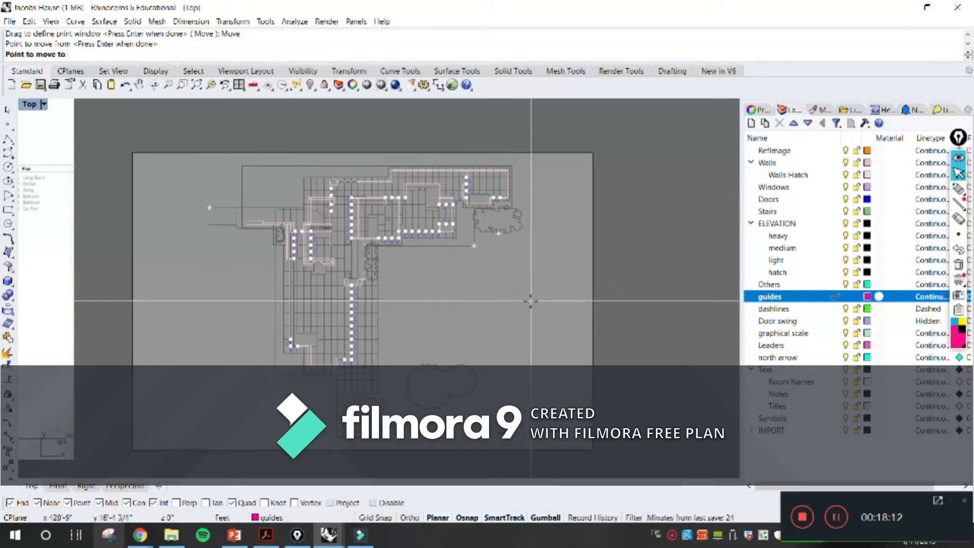
pyautogui.click(527, 298)
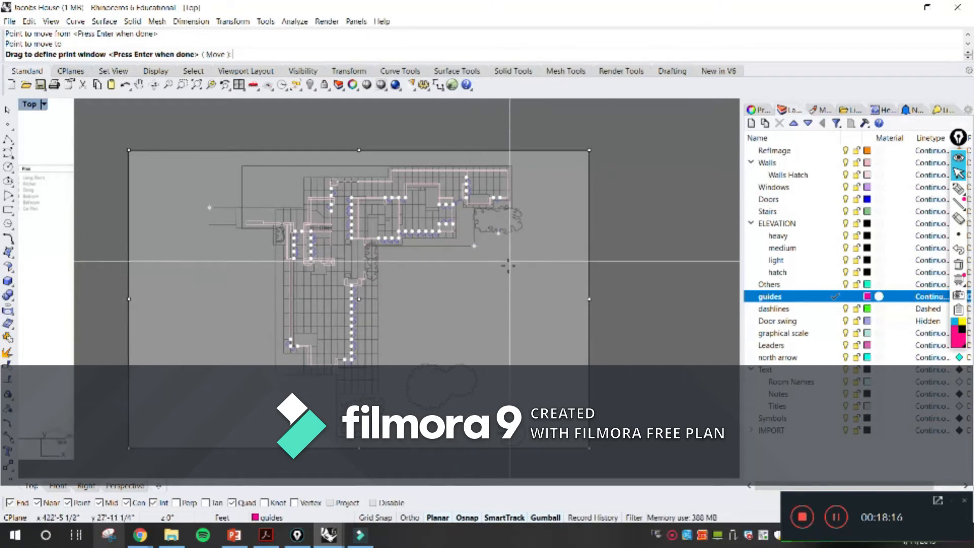
pyautogui.press('Return')
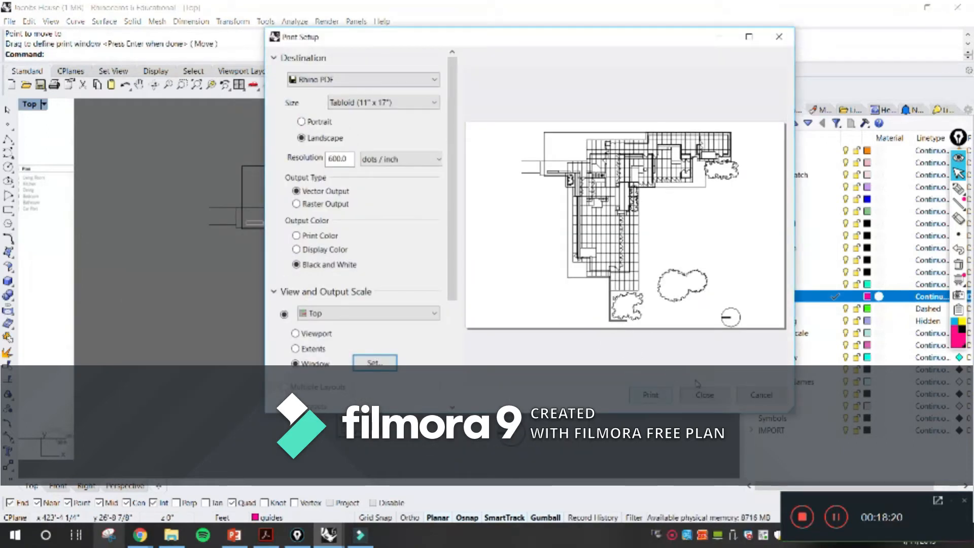
pyautogui.click(703, 395)
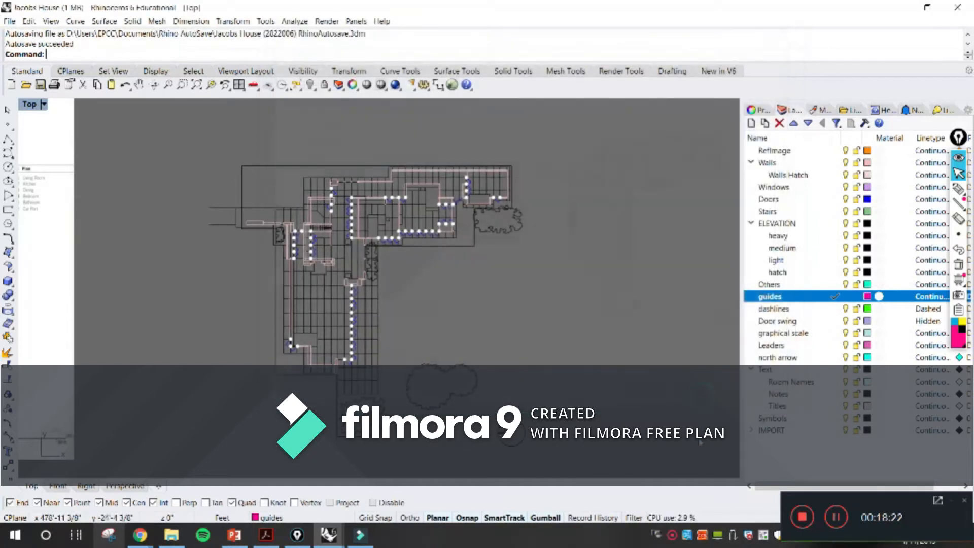
# Step: Switch to the open kaufmann desert house file in Rhino
pyautogui.scroll(-5, 587, 352)
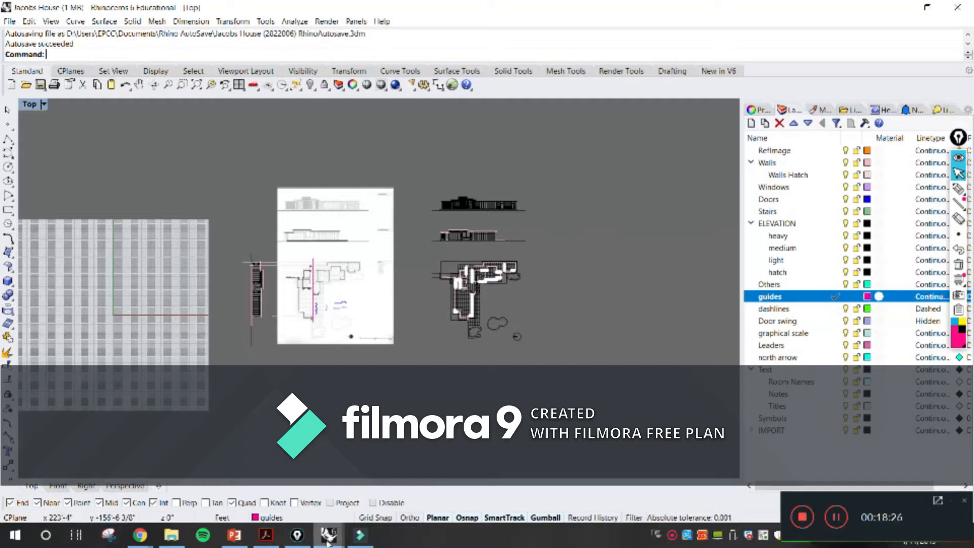
pyautogui.moveTo(329, 537)
pyautogui.click(390, 480)
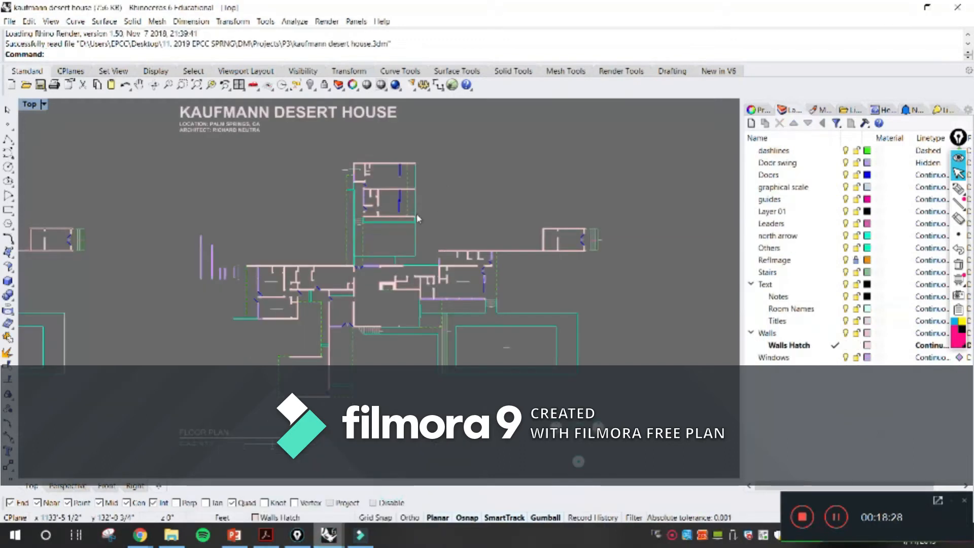
pyautogui.moveTo(441, 229); pyautogui.dragTo(447, 215, button='right')
pyautogui.moveTo(299, 168); pyautogui.dragTo(237, 114)
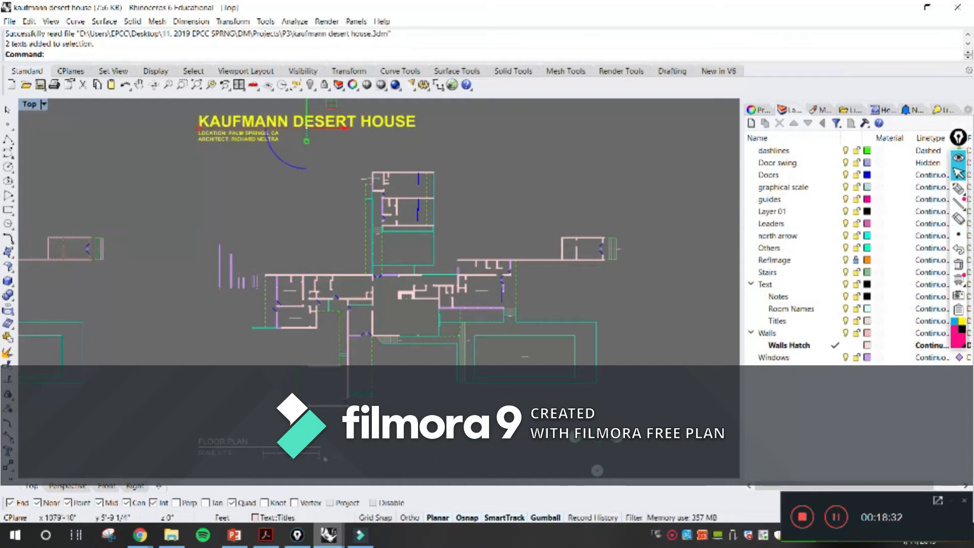
pyautogui.moveTo(325, 459); pyautogui.dragTo(223, 435)
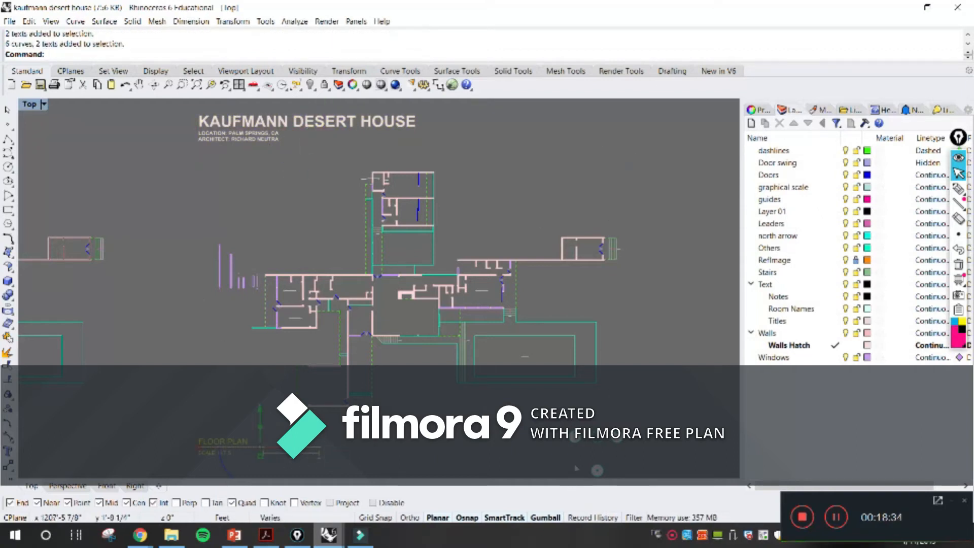
pyautogui.moveTo(587, 417); pyautogui.dragTo(508, 517)
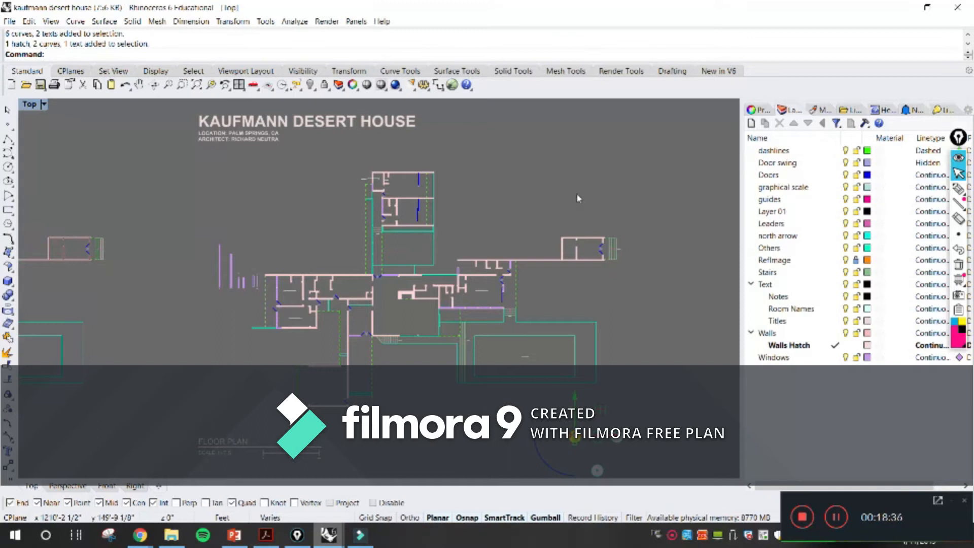
pyautogui.moveTo(285, 160); pyautogui.dragTo(238, 120)
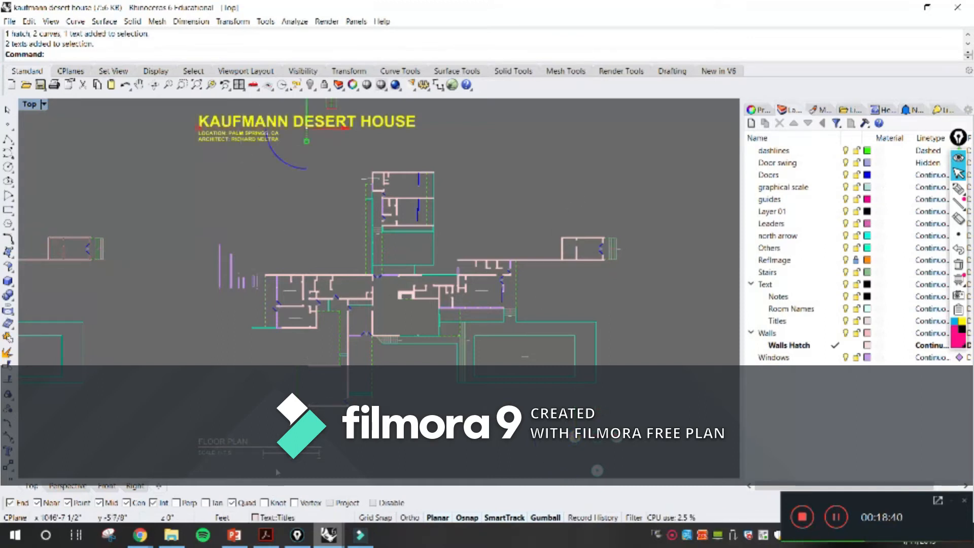
pyautogui.keyDown('shift'); pyautogui.moveTo(341, 470); pyautogui.dragTo(211, 432); pyautogui.keyUp('shift')
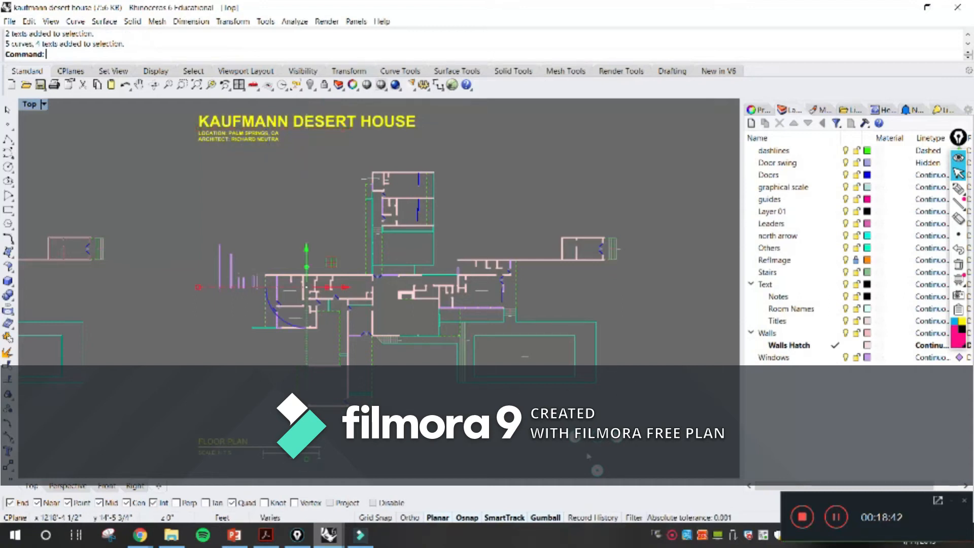
pyautogui.keyDown('shift'); pyautogui.click(577, 441); pyautogui.keyUp('shift')
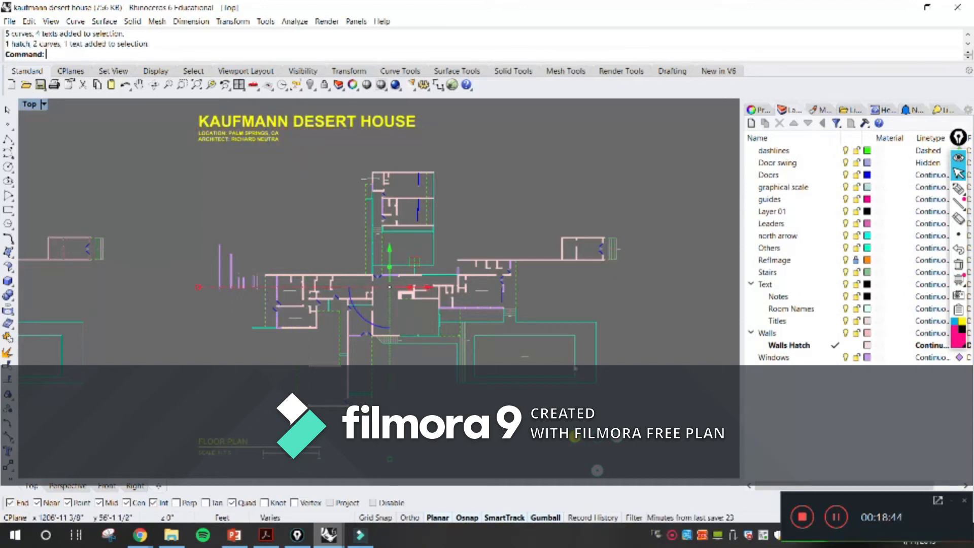
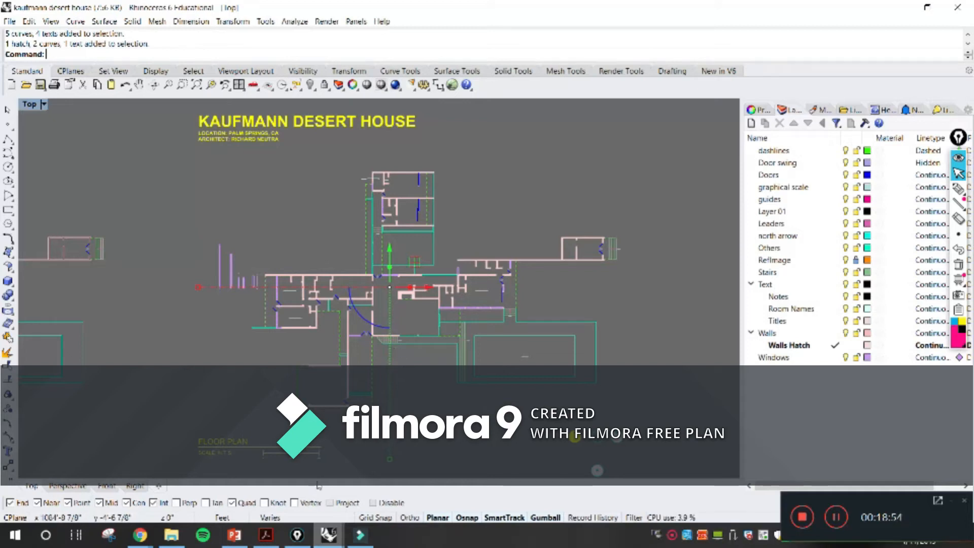
pyautogui.press('Delete')
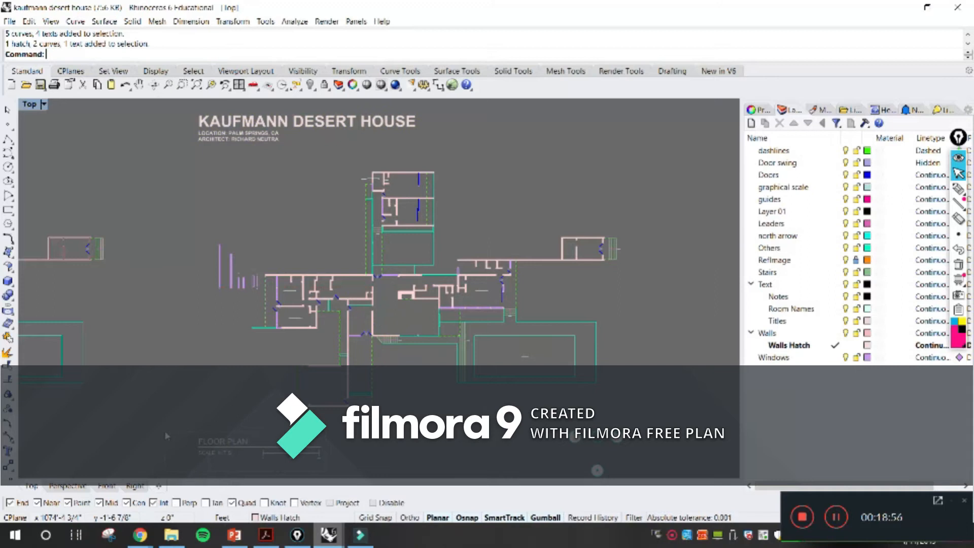
# Step: Copy the Kaufmann Desert House title text, the floor plan label with its graphic scale, and the round symbol below the plan
pyautogui.moveTo(172, 434); pyautogui.dragTo(336, 468)
pyautogui.keyDown('shift'); pyautogui.moveTo(273, 164); pyautogui.dragTo(218, 116); pyautogui.keyUp('shift')
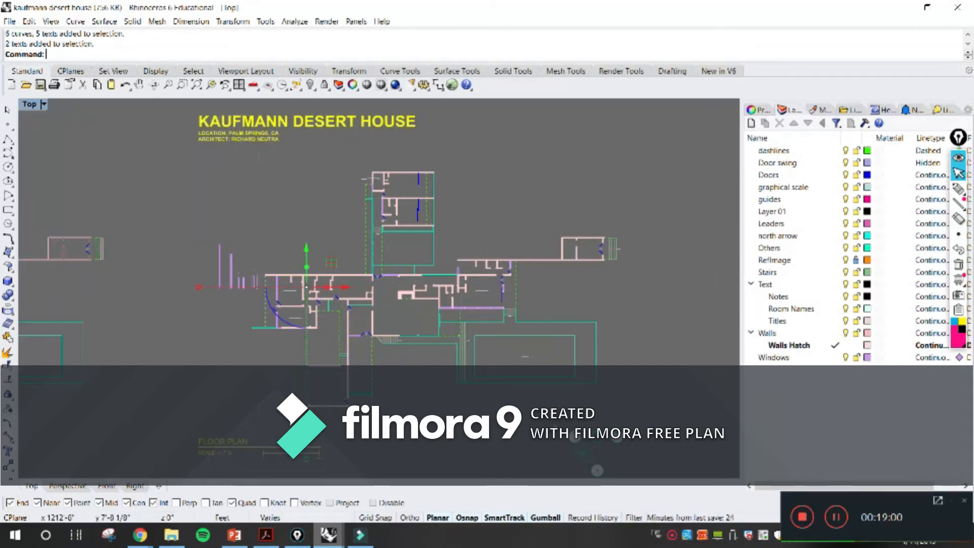
pyautogui.keyDown('shift'); pyautogui.moveTo(583, 463); pyautogui.dragTo(539, 473); pyautogui.keyUp('shift')
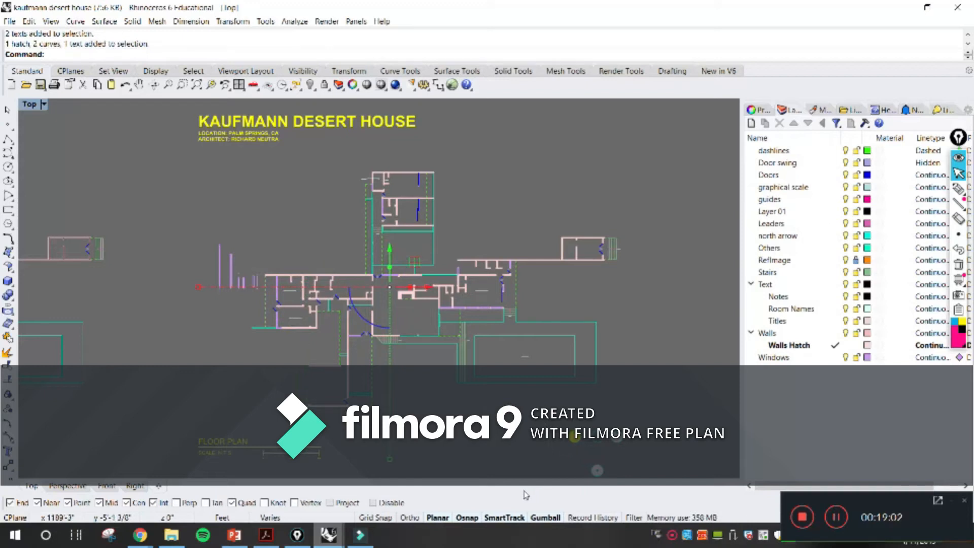
pyautogui.hotkey('ctrl', 'c')
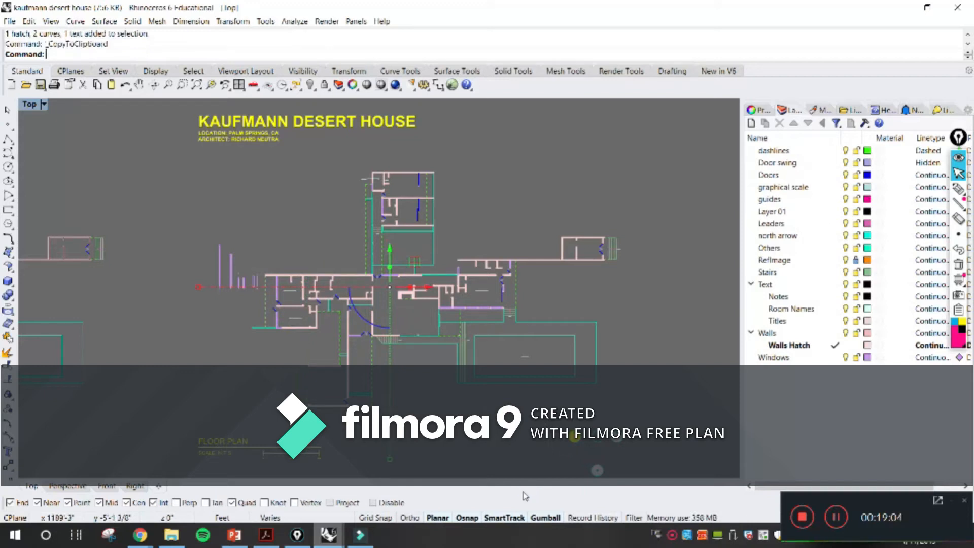
# Step: Switch back to the Jacobs House file and paste the copied title, floor plan label, graphic scale and round symbol
pyautogui.moveTo(333, 536)
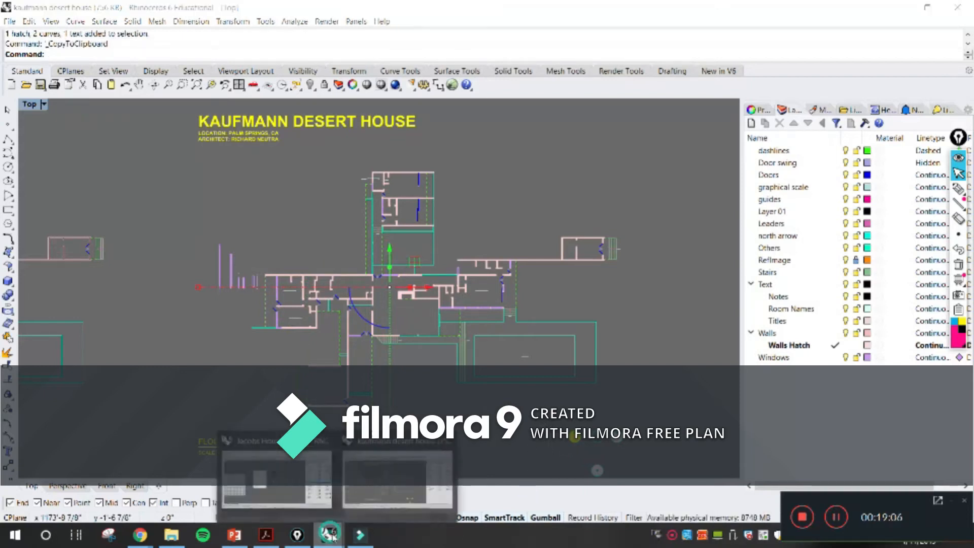
pyautogui.click(250, 489)
pyautogui.scroll(-10, 546, 272)
pyautogui.moveTo(598, 293); pyautogui.dragTo(389, 273, button='right')
pyautogui.scroll(10, 309, 253)
pyautogui.scroll(-4, 324, 247)
pyautogui.click(325, 248)
pyautogui.click(448, 213)
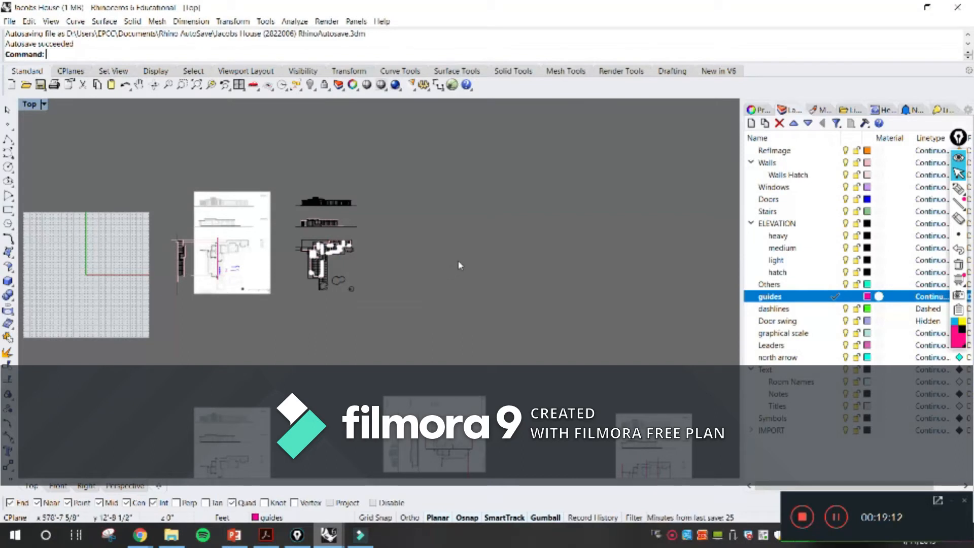
pyautogui.hotkey('ctrl', 'v')
pyautogui.scroll(-5, 509, 256)
pyautogui.scroll(5, 526, 261)
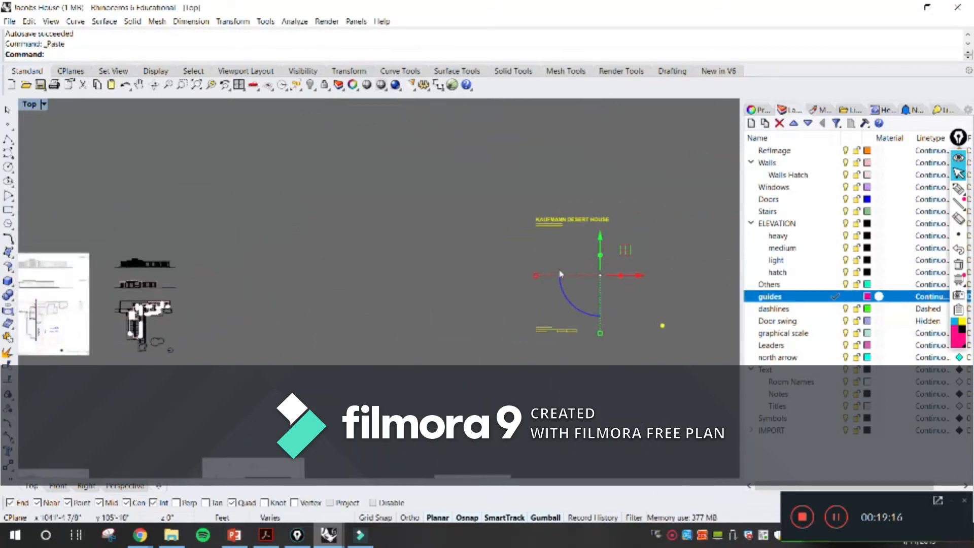
# Step: Move the pasted title, floor plan label, graphic scale and round symbol closer to the Jacobs House drawings
pyautogui.moveTo(629, 278); pyautogui.dragTo(399, 277)
pyautogui.click(545, 263)
pyautogui.moveTo(330, 365); pyautogui.dragTo(433, 190, button='right')
pyautogui.moveTo(333, 285); pyautogui.dragTo(406, 376, button='right')
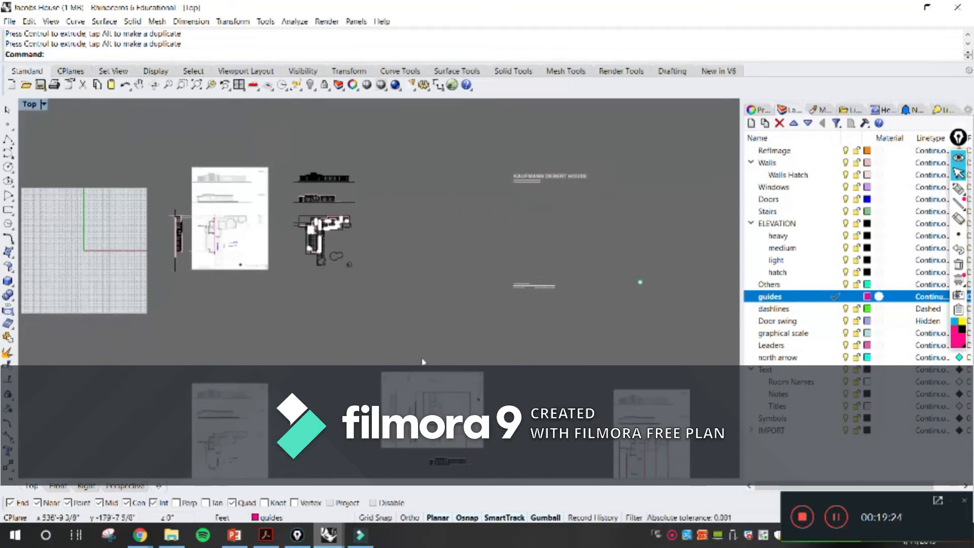
# Step: Copy the pasted round north arrow symbol with its N to beside the original north circle of the Jacobs House plan
pyautogui.scroll(5, 376, 314)
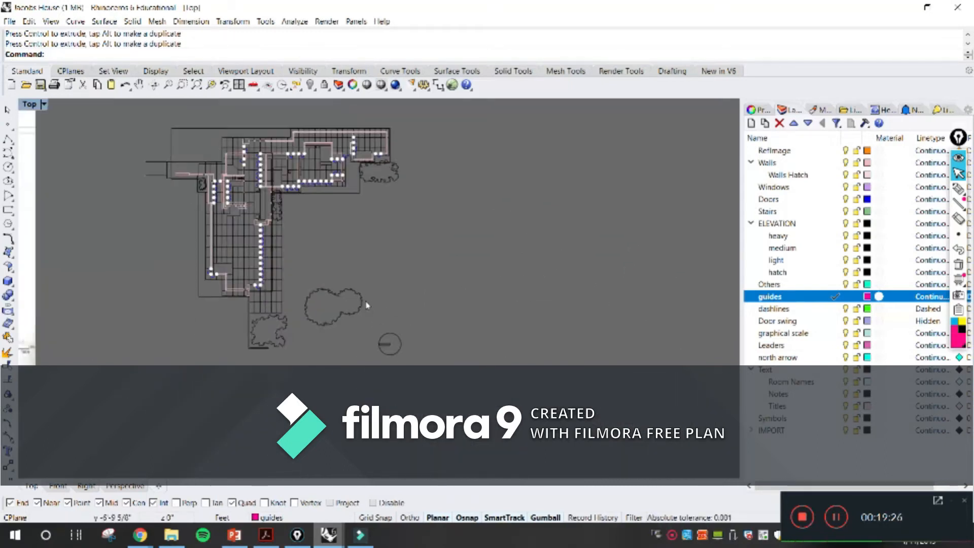
pyautogui.scroll(-3, 434, 338)
pyautogui.scroll(-6, 392, 346)
pyautogui.moveTo(472, 350); pyautogui.dragTo(272, 339, button='right')
pyautogui.scroll(-3, 352, 340)
pyautogui.scroll(5, 567, 363)
pyautogui.scroll(1, 567, 364)
pyautogui.scroll(-2, 521, 365)
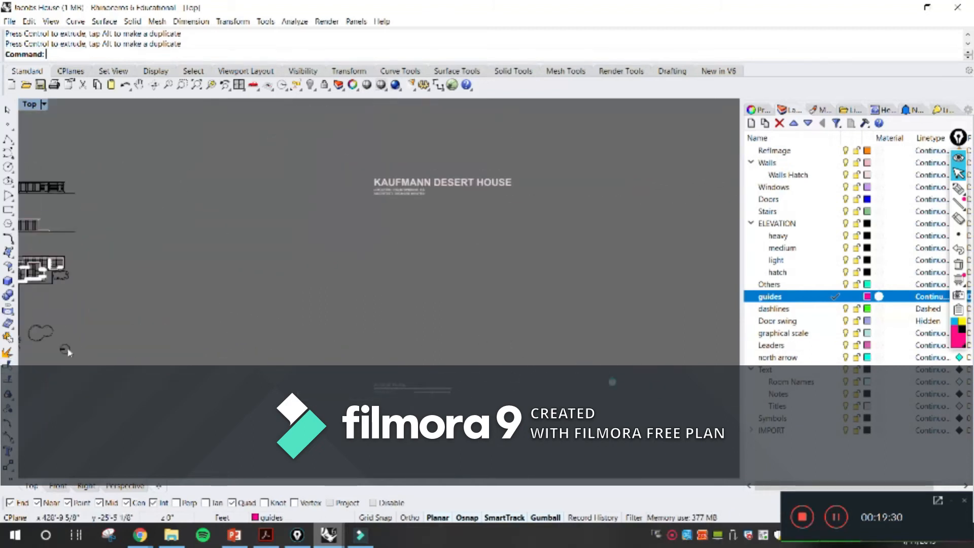
pyautogui.moveTo(89, 349); pyautogui.dragTo(150, 323, button='right')
pyautogui.moveTo(698, 381); pyautogui.dragTo(651, 332)
pyautogui.write('Copy')
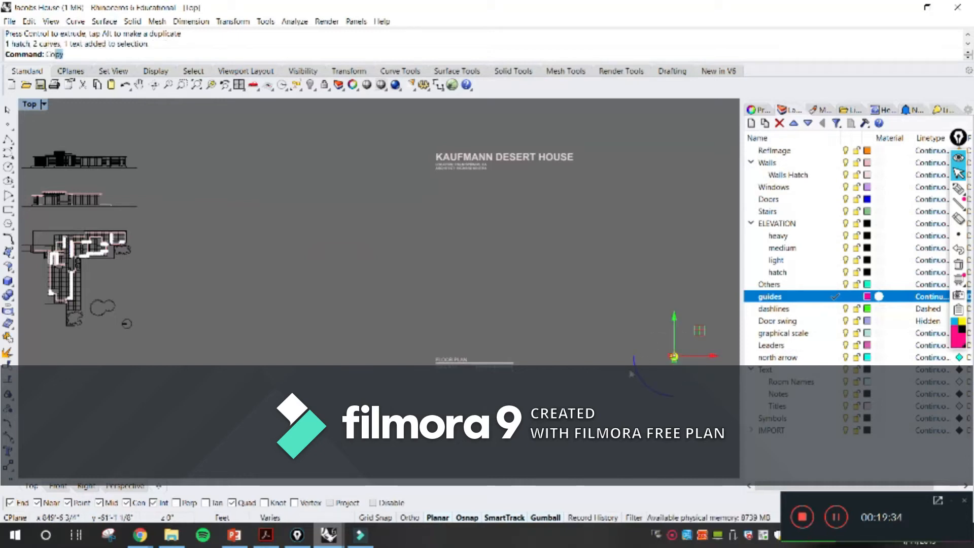
pyautogui.press('Return')
pyautogui.click(674, 355)
pyautogui.scroll(5, 391, 261)
pyautogui.scroll(6, 395, 325)
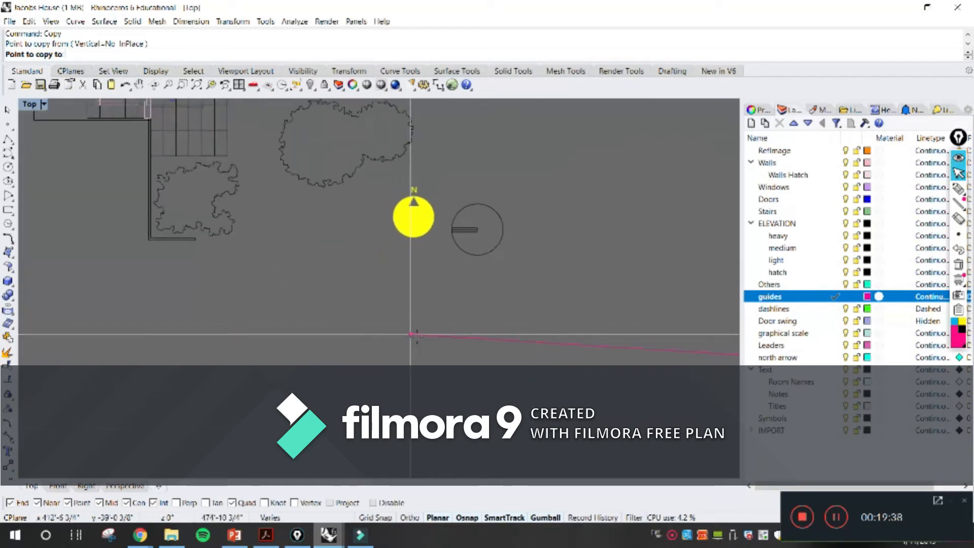
pyautogui.click(420, 345)
pyautogui.rightClick(417, 268)
pyautogui.scroll(4, 417, 273)
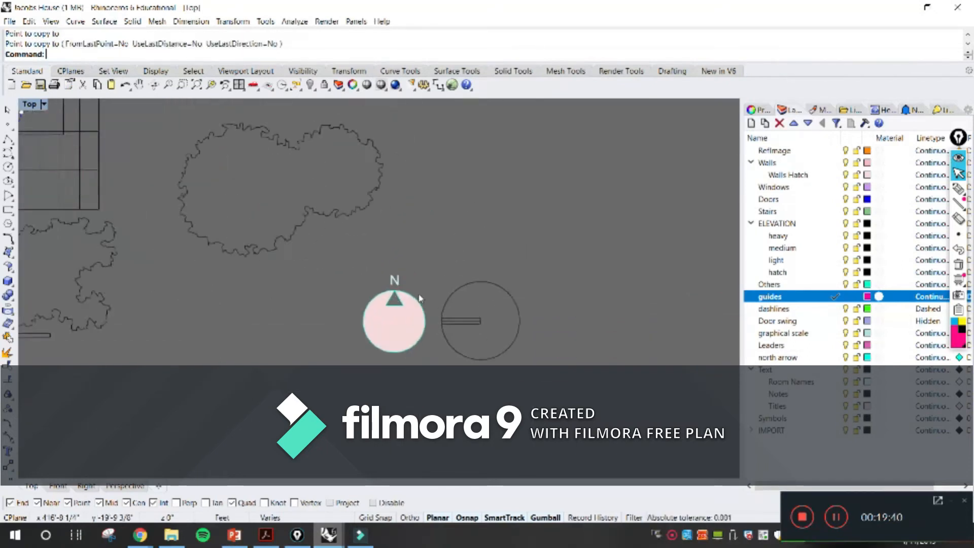
# Step: Rotate the copied north arrow's circle and triangle 90 degrees counterclockwise, leaving out the N
pyautogui.click(354, 318)
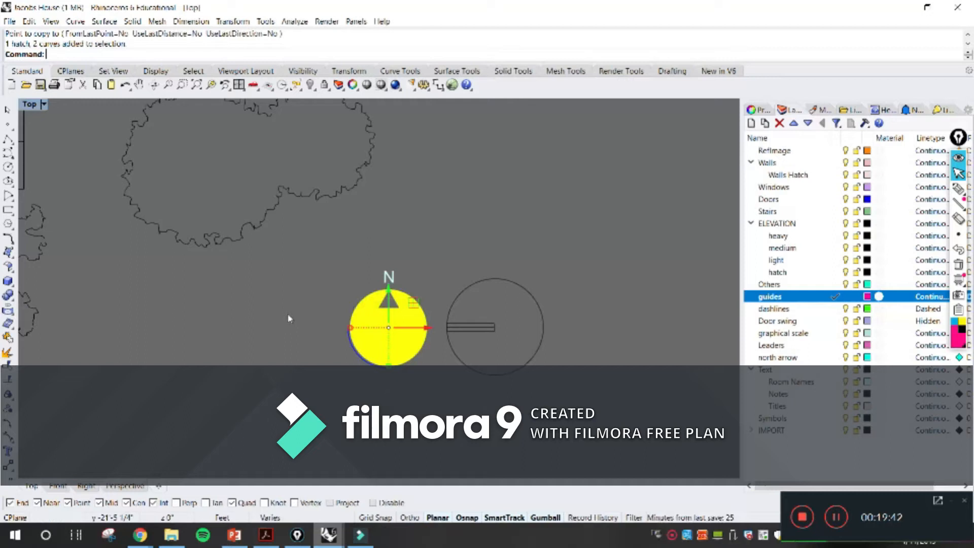
pyautogui.click(358, 358)
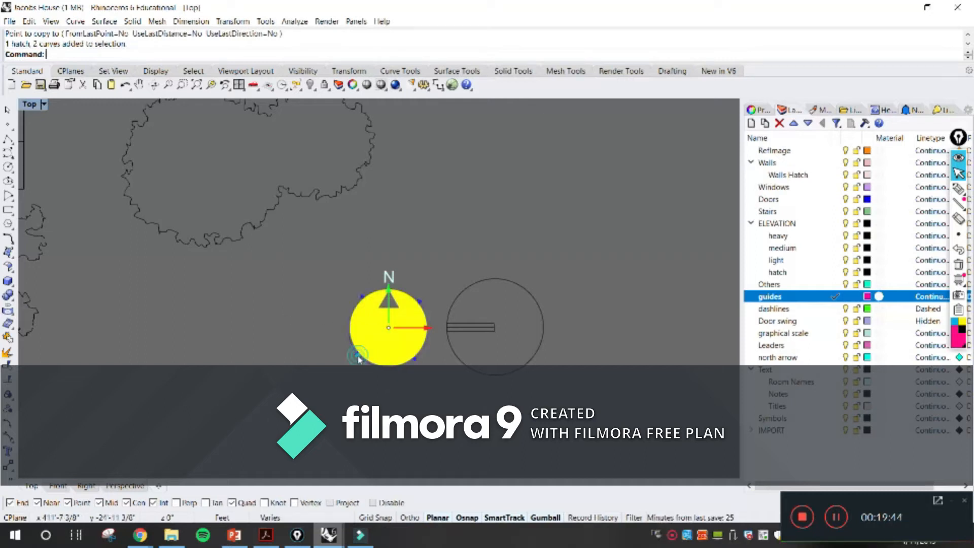
pyautogui.moveTo(358, 356); pyautogui.dragTo(415, 358)
pyautogui.click(408, 421)
# Step: Move the N label to the left side of the rotated north arrow, beside the triangle's tip
pyautogui.click(390, 278)
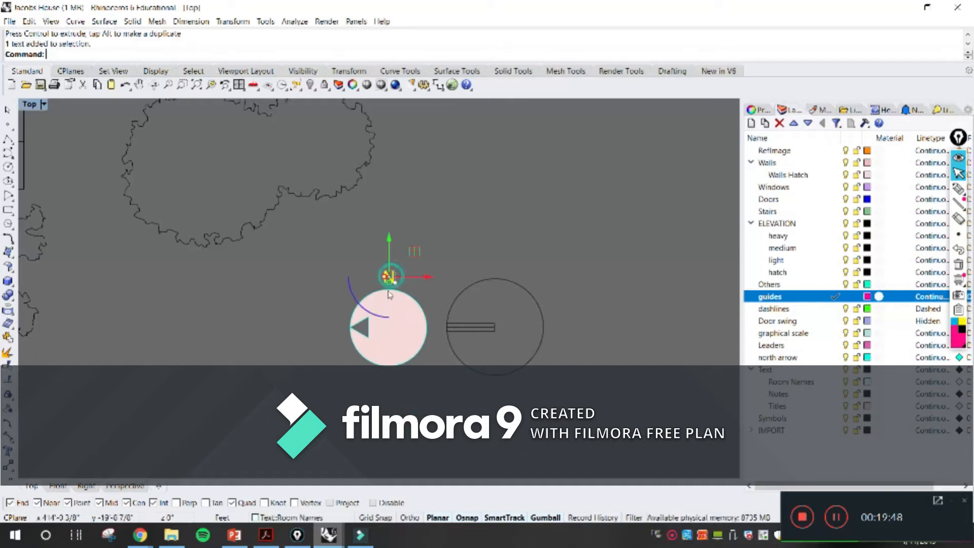
pyautogui.scroll(2, 391, 278)
pyautogui.moveTo(388, 272); pyautogui.dragTo(274, 383)
# Step: Delete the original outlined north circle and its bar next to the new north arrow
pyautogui.scroll(-3, 368, 239)
pyautogui.scroll(-6, 368, 240)
pyautogui.moveTo(490, 331); pyautogui.dragTo(440, 308)
pyautogui.press('Delete')
# Step: Shift the new north arrow with its N slightly to the right, below the tree outlines of the plan
pyautogui.scroll(-3, 456, 279)
pyautogui.scroll(-4, 416, 285)
pyautogui.moveTo(414, 284); pyautogui.dragTo(377, 415, button='right')
pyautogui.moveTo(383, 415)
pyautogui.mouseDown()
pyautogui.moveTo(409, 415)
pyautogui.moveTo(392, 415)
pyautogui.mouseUp()
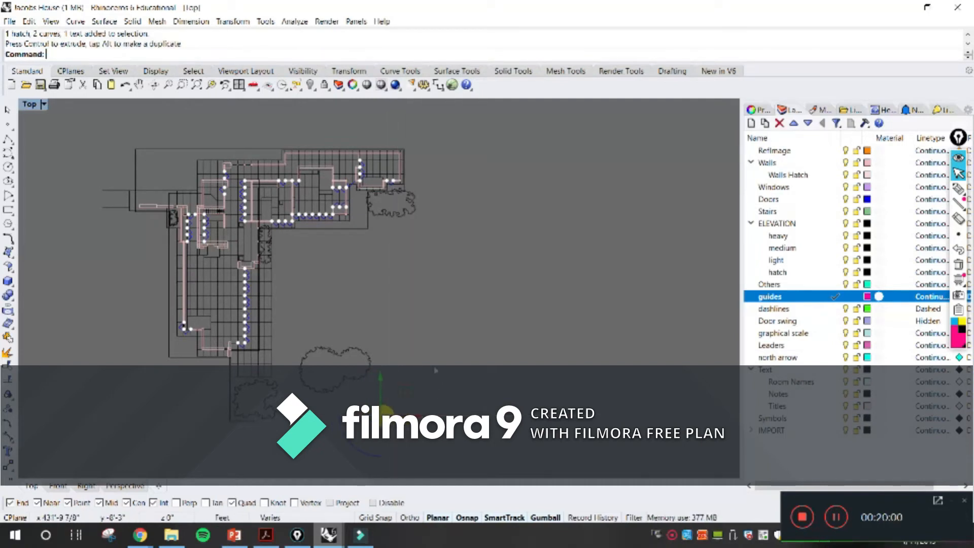
pyautogui.moveTo(425, 339); pyautogui.dragTo(528, 338, button='right')
pyautogui.click(524, 311)
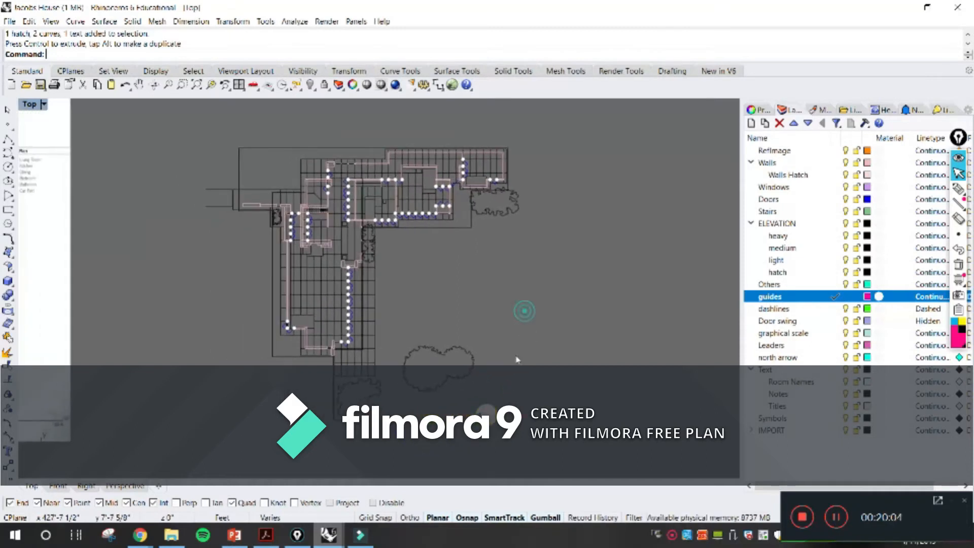
pyautogui.scroll(-5, 517, 359)
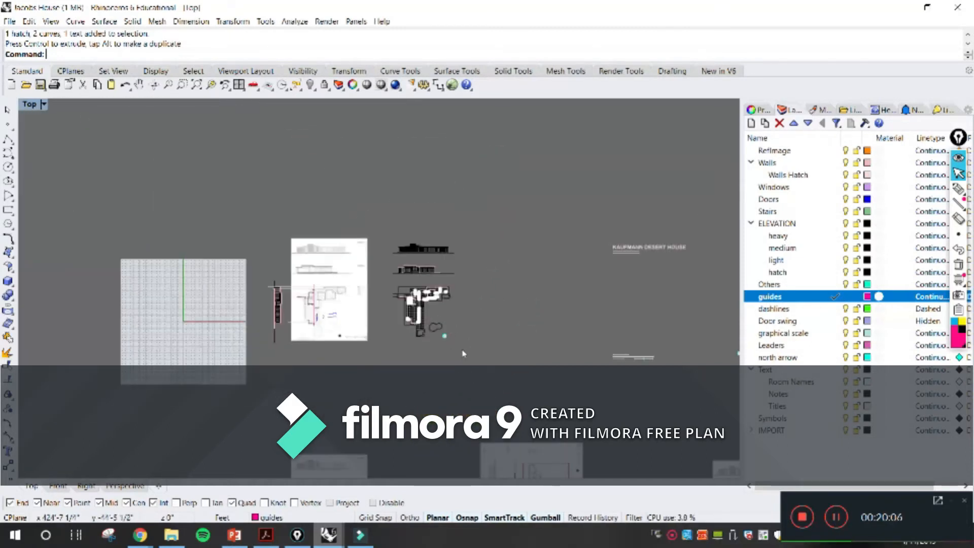
pyautogui.scroll(2, 513, 357)
pyautogui.moveTo(409, 210); pyautogui.dragTo(397, 293, button='right')
pyautogui.click(381, 259)
pyautogui.scroll(6, 382, 257)
pyautogui.moveTo(272, 193); pyautogui.dragTo(473, 322)
pyautogui.click(479, 323)
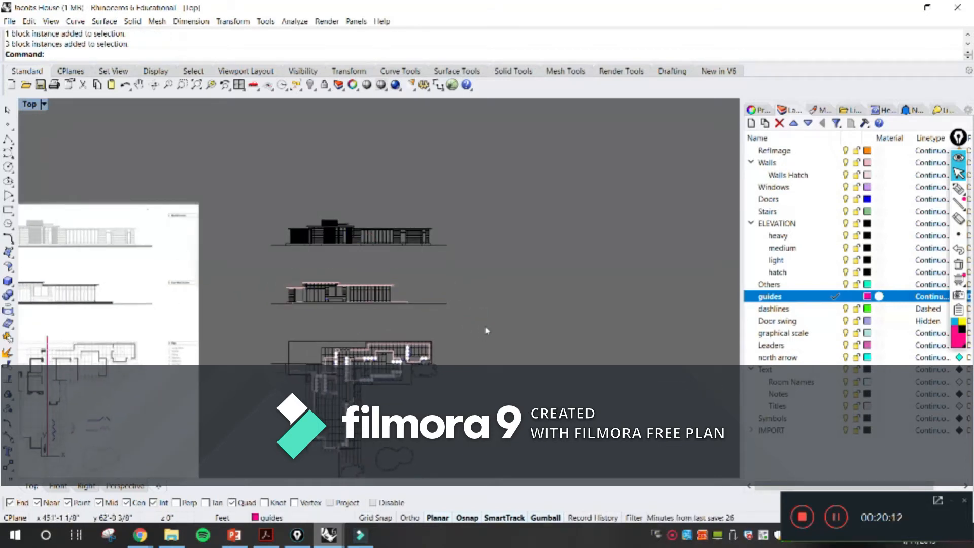
# Step: Check the floor plan and new north arrow in the print preview, and close the print setup
pyautogui.scroll(-3, 470, 315)
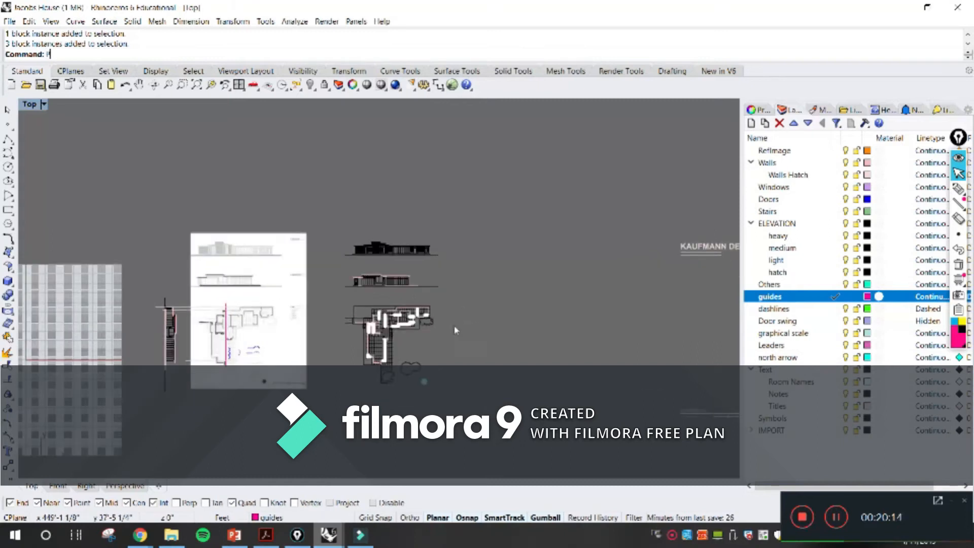
pyautogui.write('pt')
pyautogui.press('Escape')
pyautogui.write('Print')
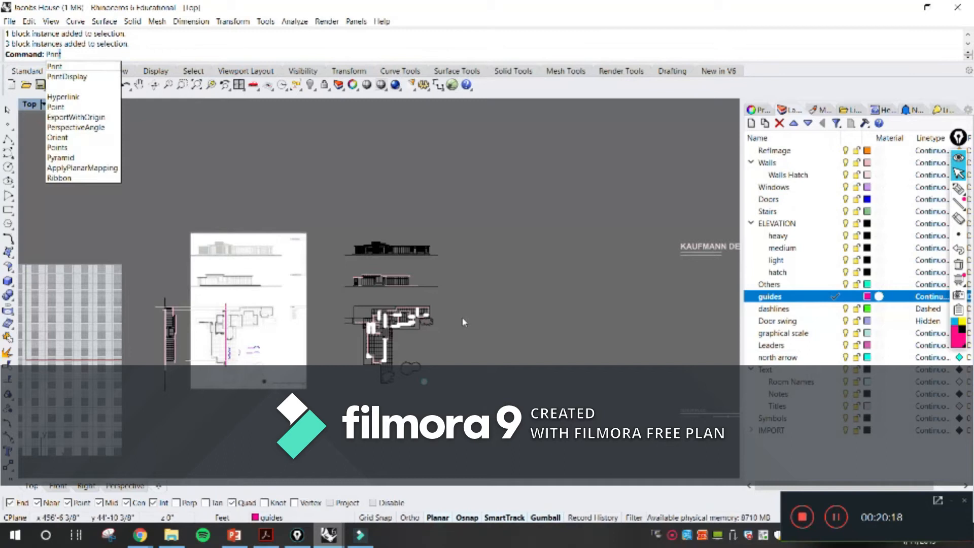
pyautogui.press('Return')
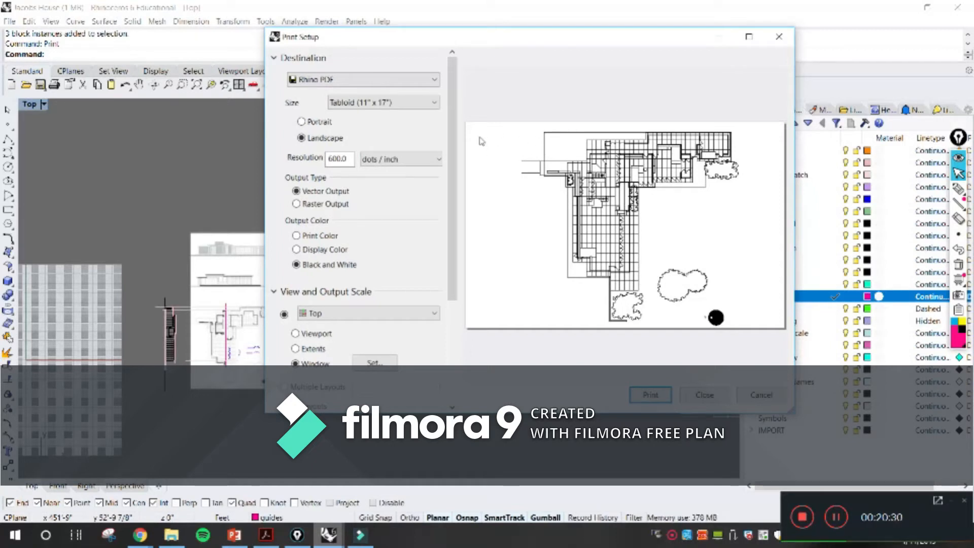
pyautogui.click(778, 36)
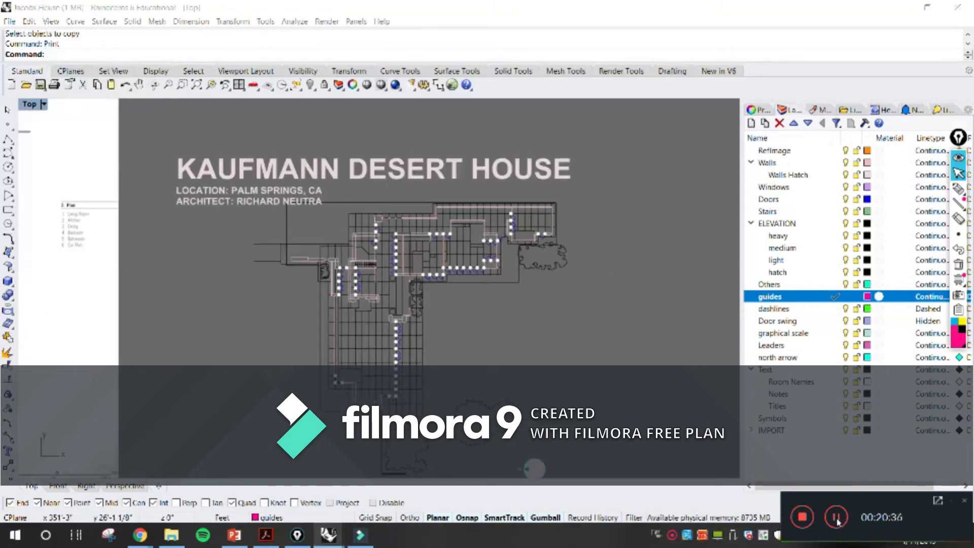
# Step: Check in the print preview at 1/8" = 1'-0" how the title text above the floor plan fits the sheet, and close the setup
pyautogui.moveTo(544, 312); pyautogui.dragTo(549, 331, button='right')
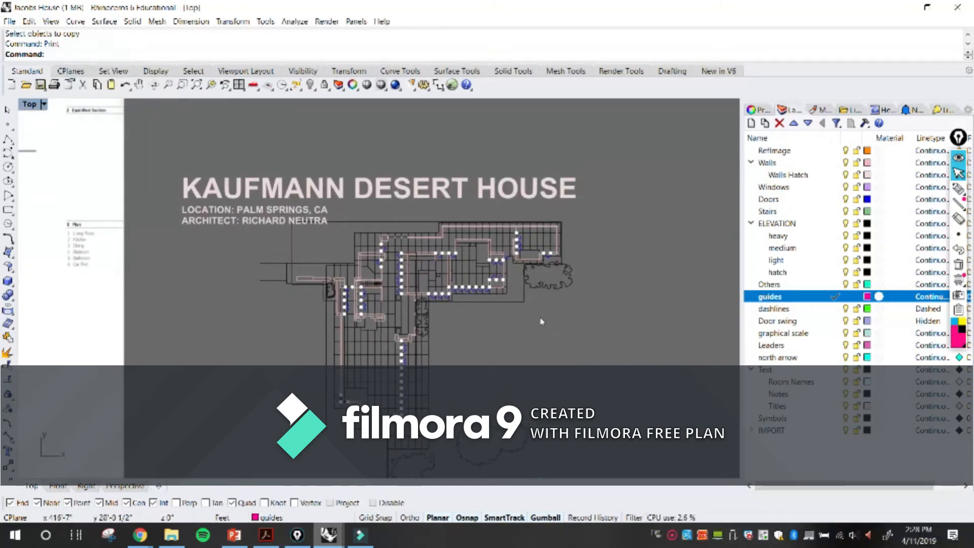
pyautogui.moveTo(326, 157); pyautogui.dragTo(347, 184, button='right')
pyautogui.scroll(-2, 348, 229)
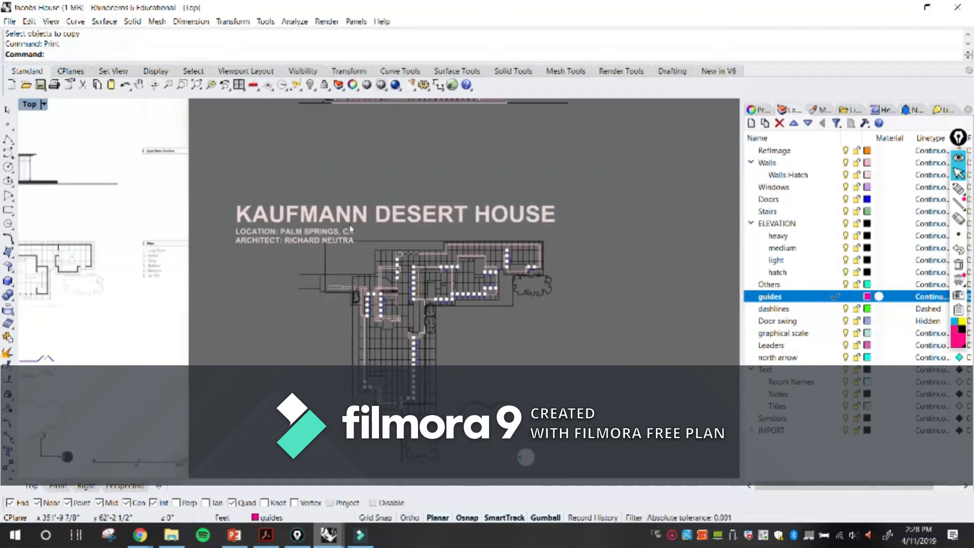
pyautogui.moveTo(365, 241); pyautogui.dragTo(327, 222, button='right')
pyautogui.scroll(2, 325, 239)
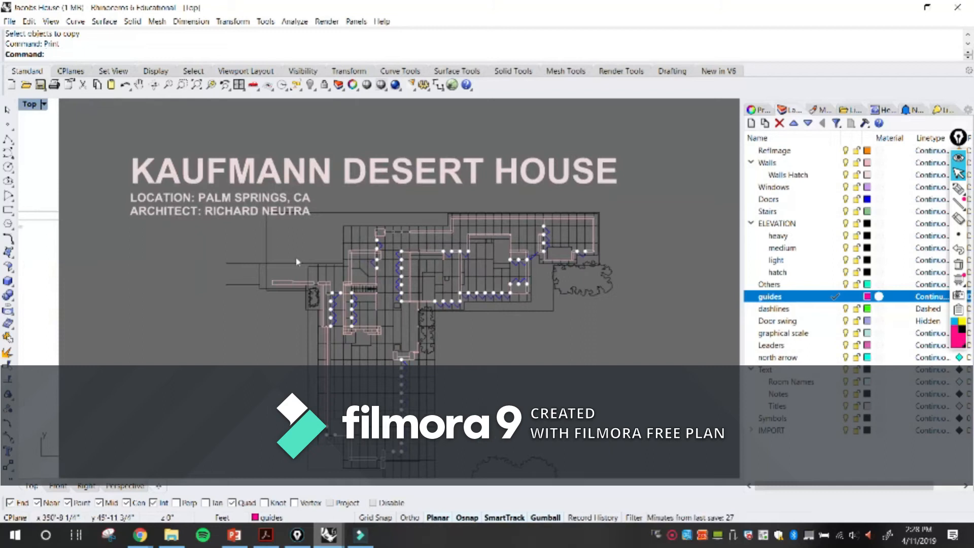
pyautogui.write('Print')
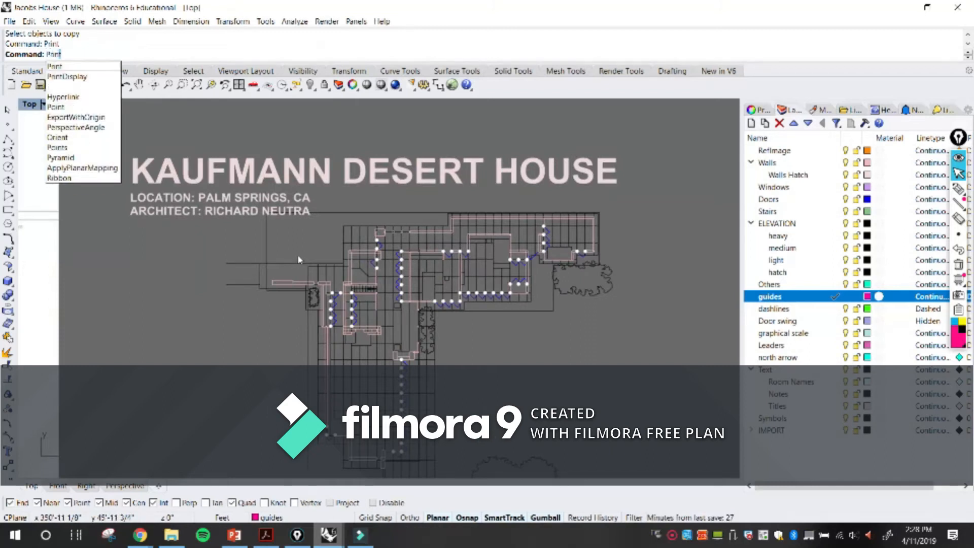
pyautogui.press('Return')
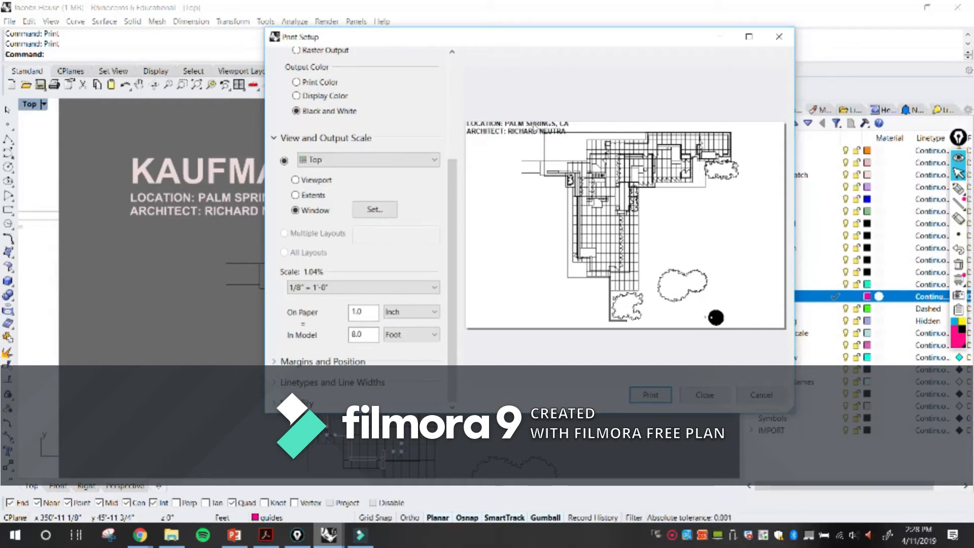
pyautogui.click(709, 396)
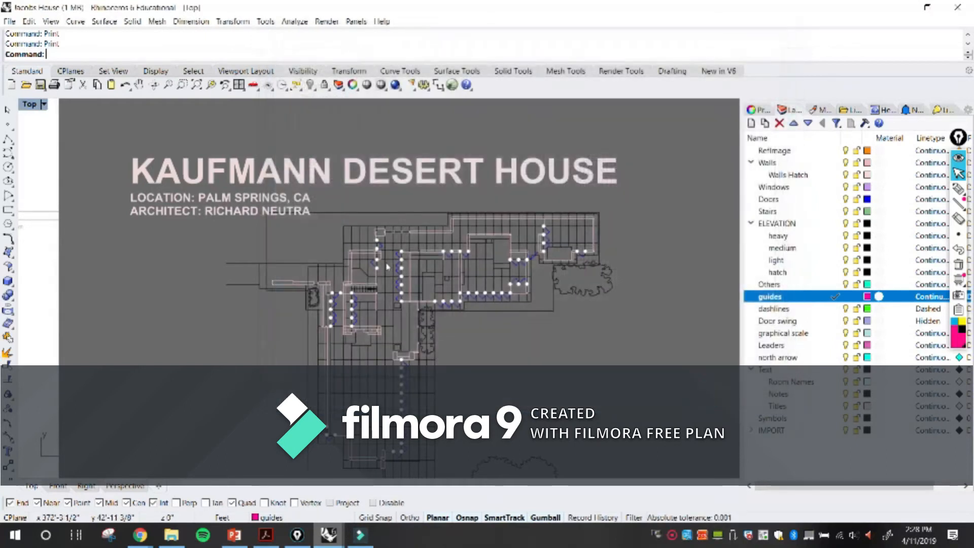
# Step: Select the KAUFMANN DESERT HOUSE title with its location and architect lines above the plan and start the Scale command
pyautogui.click(269, 207)
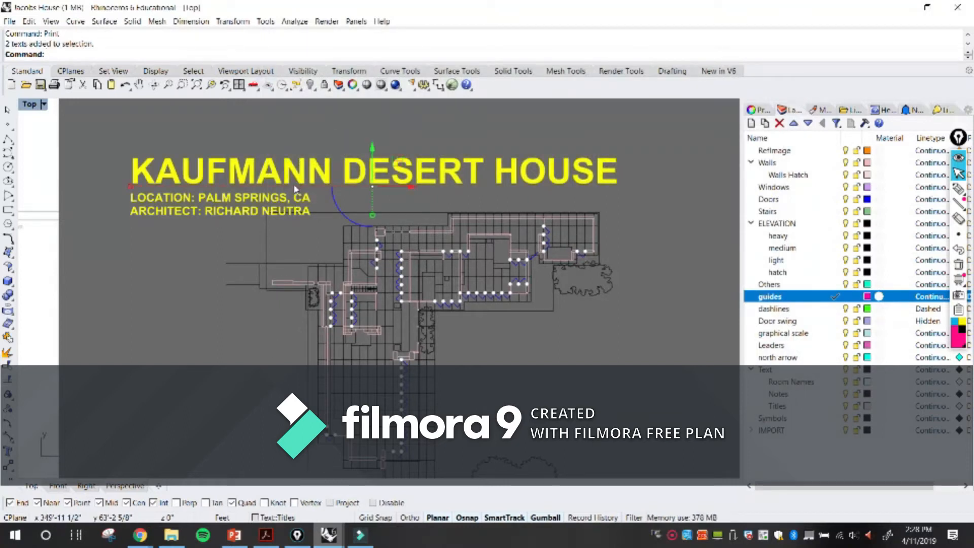
pyautogui.write('Scale')
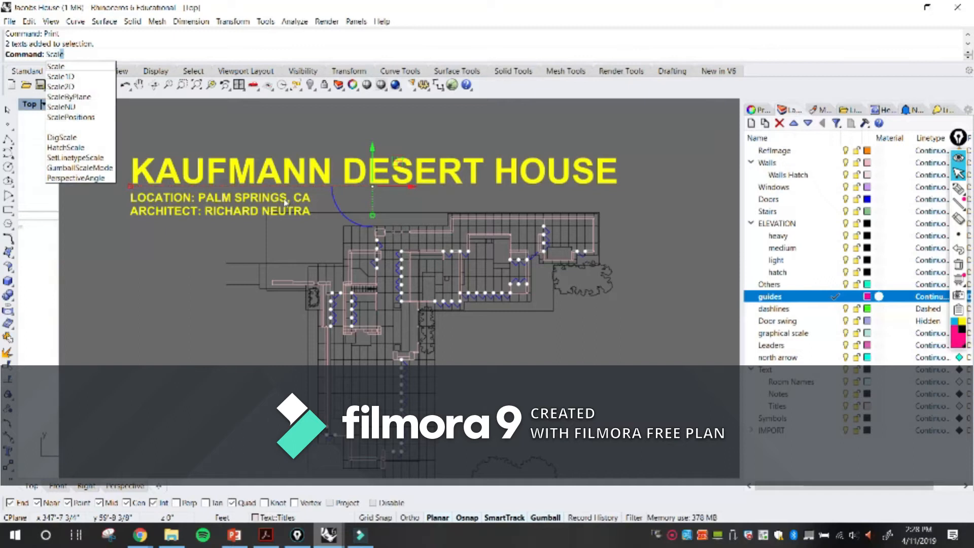
# Step: Scale the KAUFMANN DESERT HOUSE title texts by about 0.33 from their upper-left corner and move them right, above the floor plan's outline
pyautogui.press('Return')
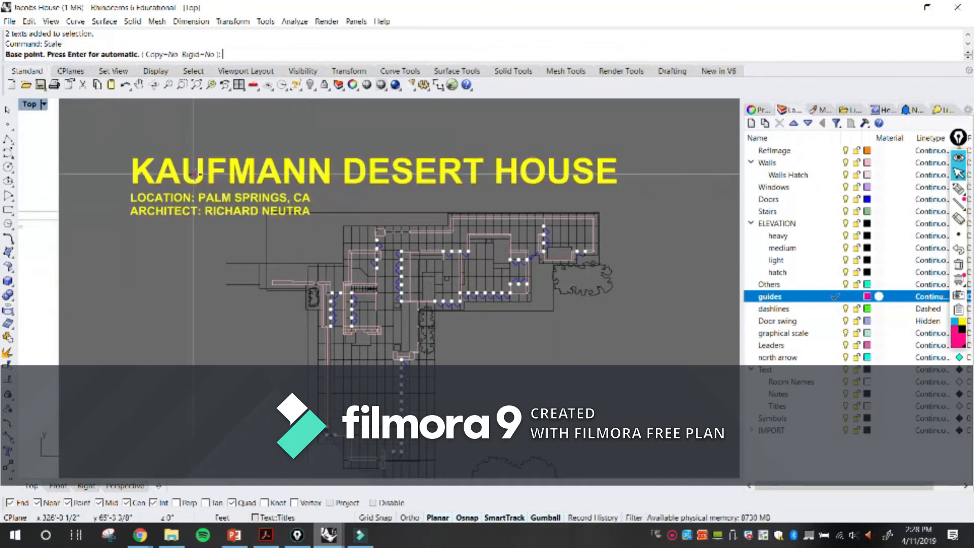
pyautogui.click(131, 158)
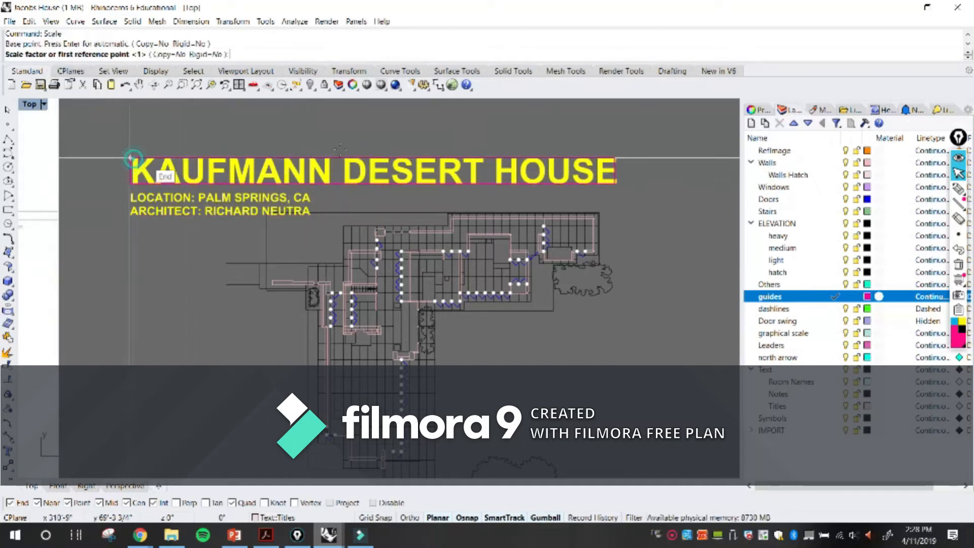
pyautogui.click(611, 157)
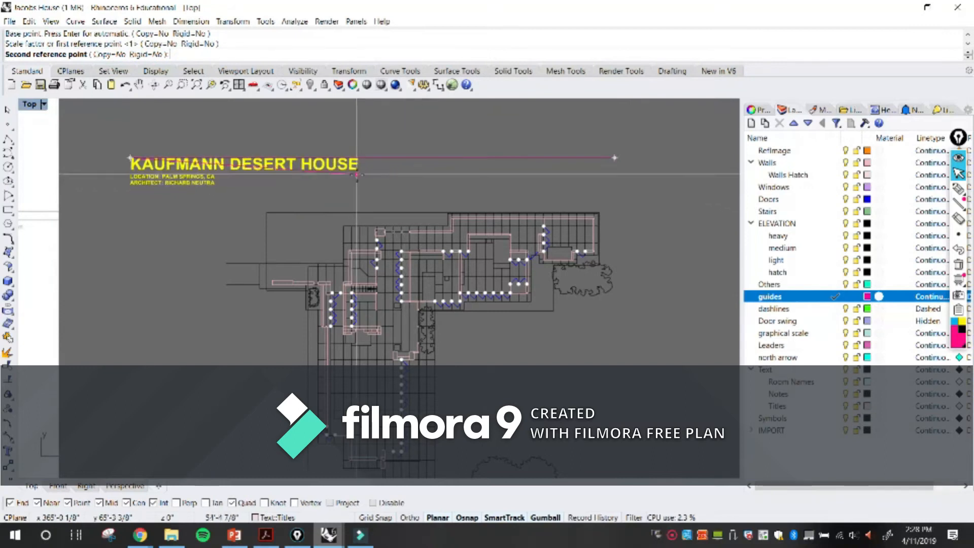
pyautogui.click(284, 171)
pyautogui.moveTo(282, 171); pyautogui.dragTo(400, 190)
pyautogui.scroll(3, 387, 220)
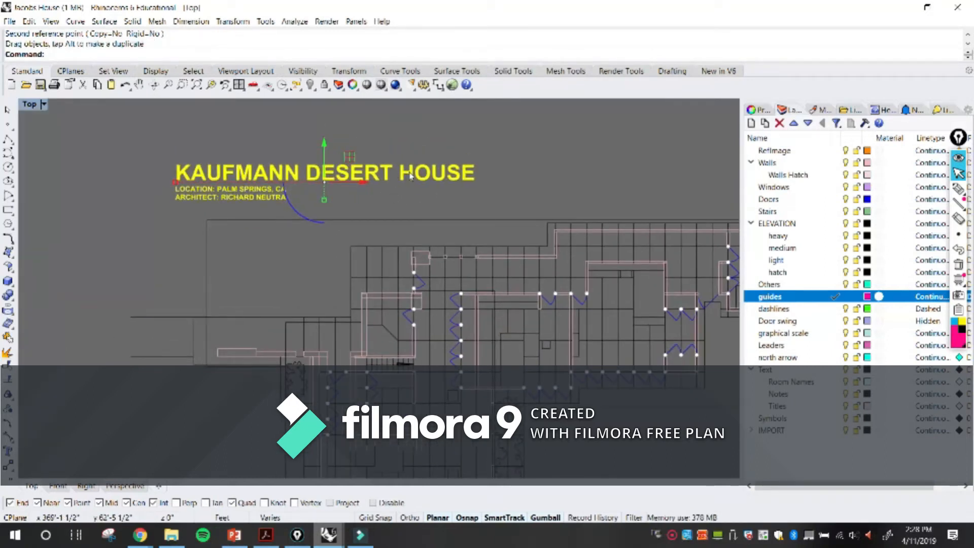
# Step: Deselect the texts and check the title's size on the sheet in the print preview, without printing
pyautogui.click(310, 282)
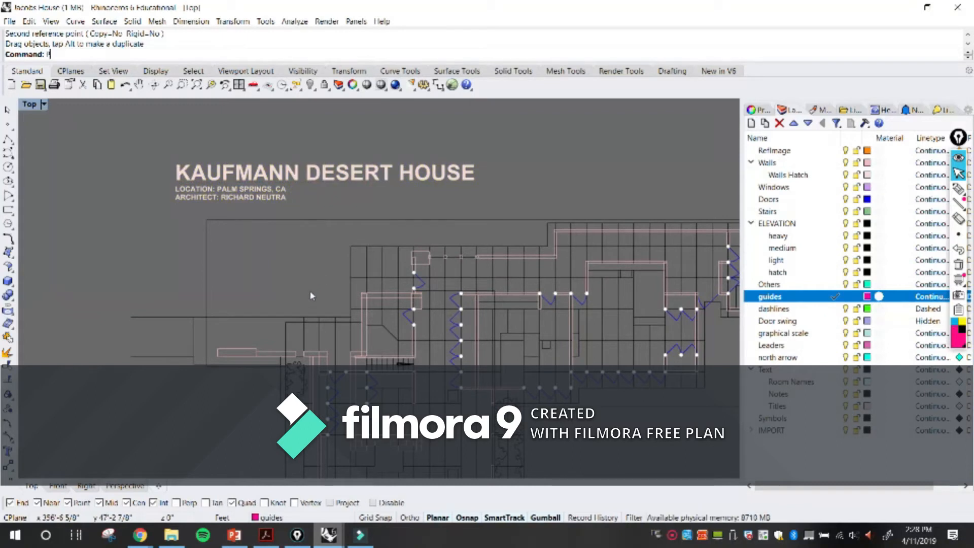
pyautogui.press('Return')
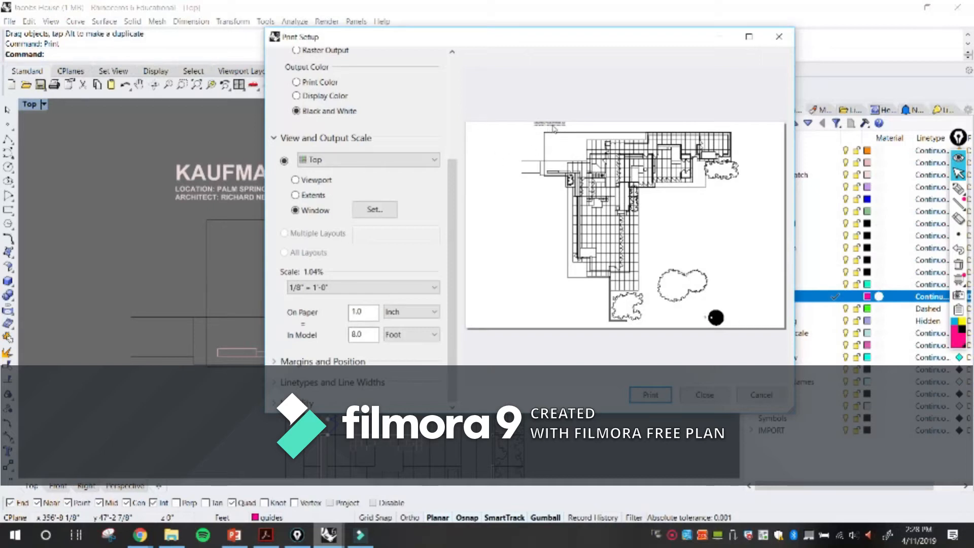
pyautogui.click(711, 400)
# Step: Move the title and its location and architect lines down into the empty area beside the floor plan's upper-left corner
pyautogui.moveTo(451, 233); pyautogui.dragTo(497, 272, button='right')
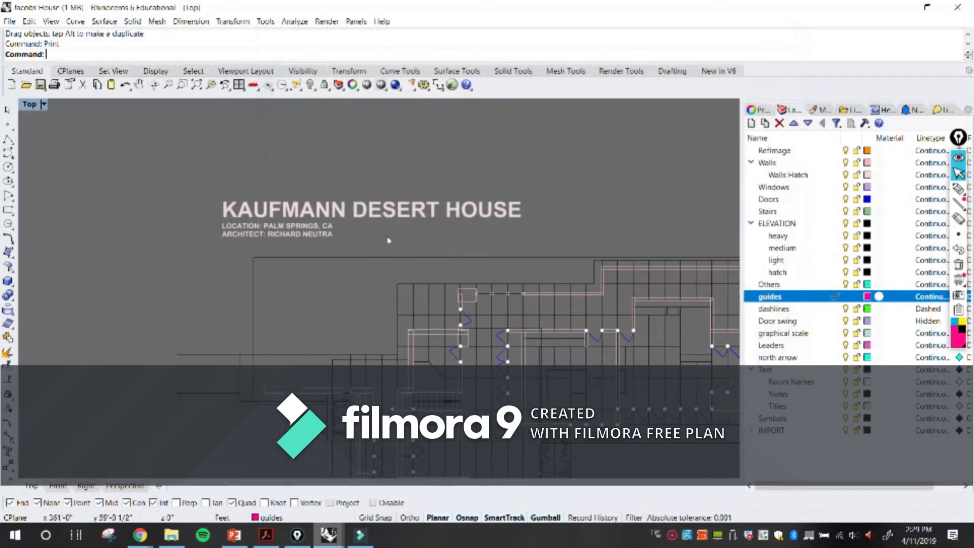
pyautogui.moveTo(376, 241); pyautogui.dragTo(327, 213)
pyautogui.moveTo(341, 215); pyautogui.dragTo(497, 178, button='right')
pyautogui.moveTo(518, 165); pyautogui.dragTo(381, 234)
pyautogui.click(400, 172)
pyautogui.scroll(-6, 389, 196)
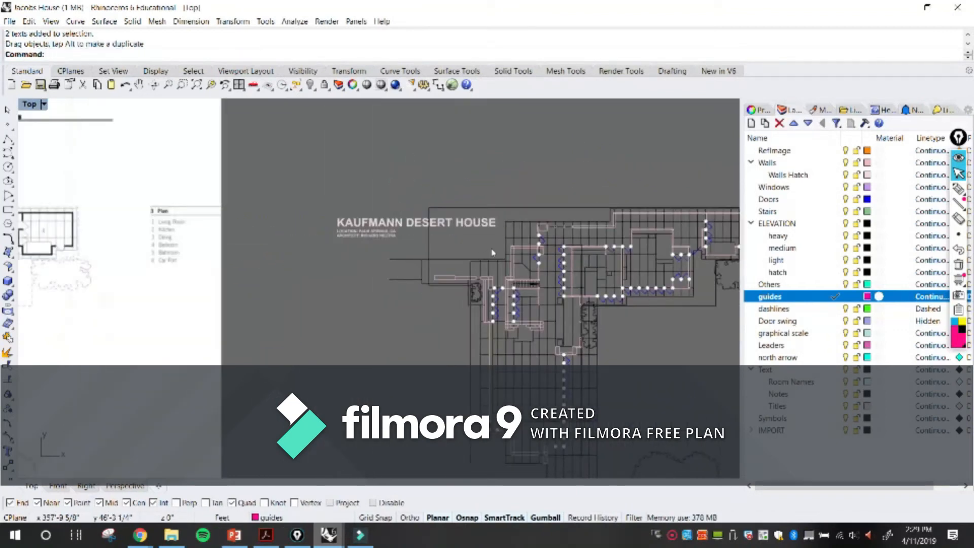
# Step: Select the separate FLOOR PLAN title block, including its underline, scale text and graphic scale
pyautogui.scroll(-10, 492, 249)
pyautogui.moveTo(574, 300); pyautogui.dragTo(491, 360, button='right')
pyautogui.scroll(10, 491, 360)
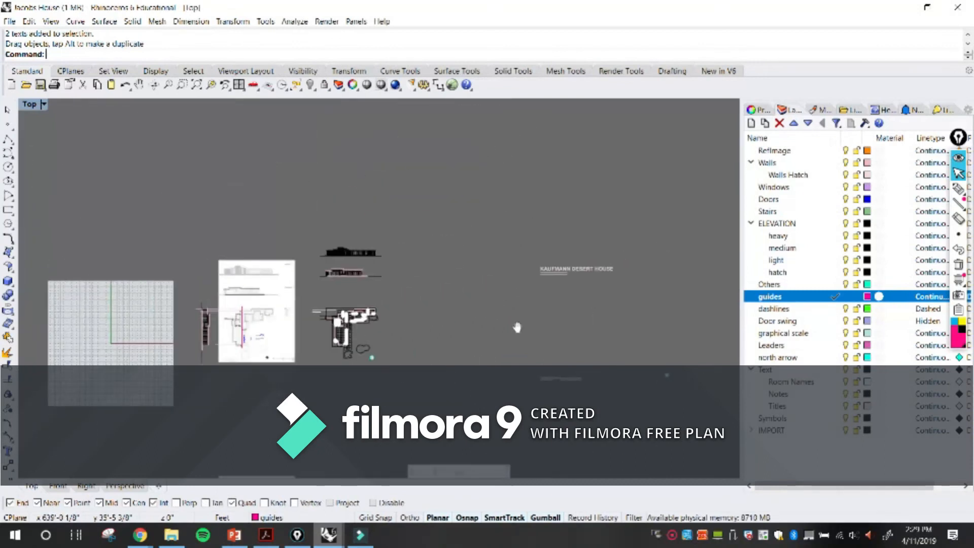
pyautogui.moveTo(629, 386); pyautogui.dragTo(413, 337)
pyautogui.scroll(-8, 473, 347)
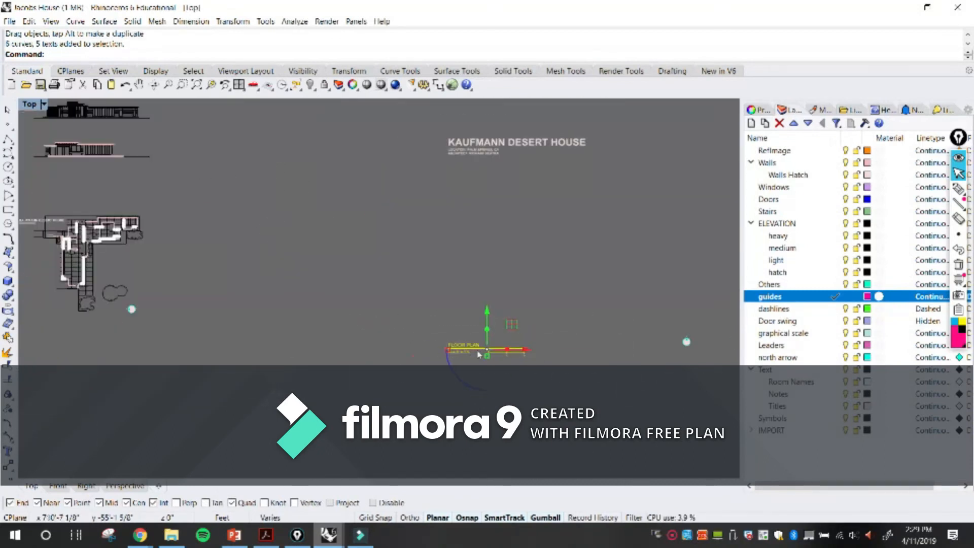
pyautogui.write('Copy')
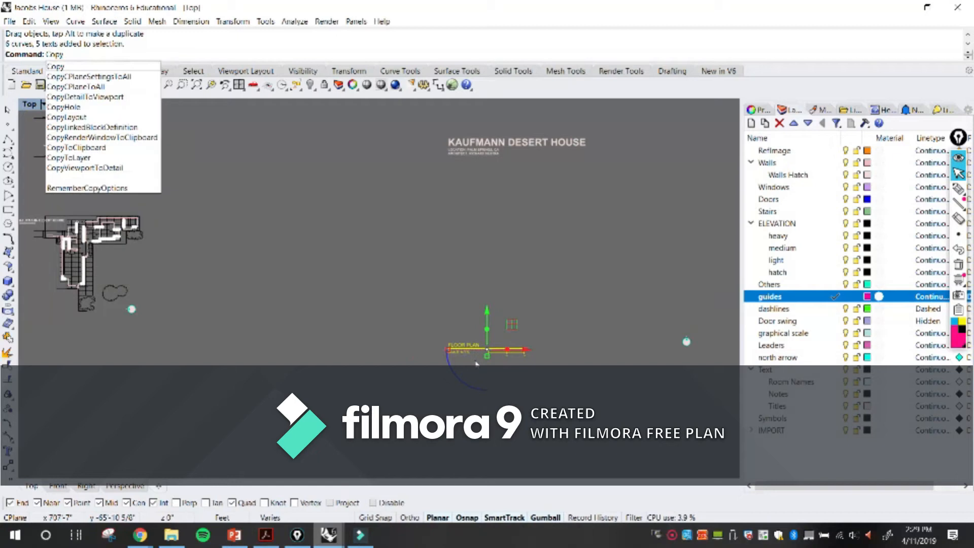
pyautogui.press('Return')
pyautogui.press('Escape')
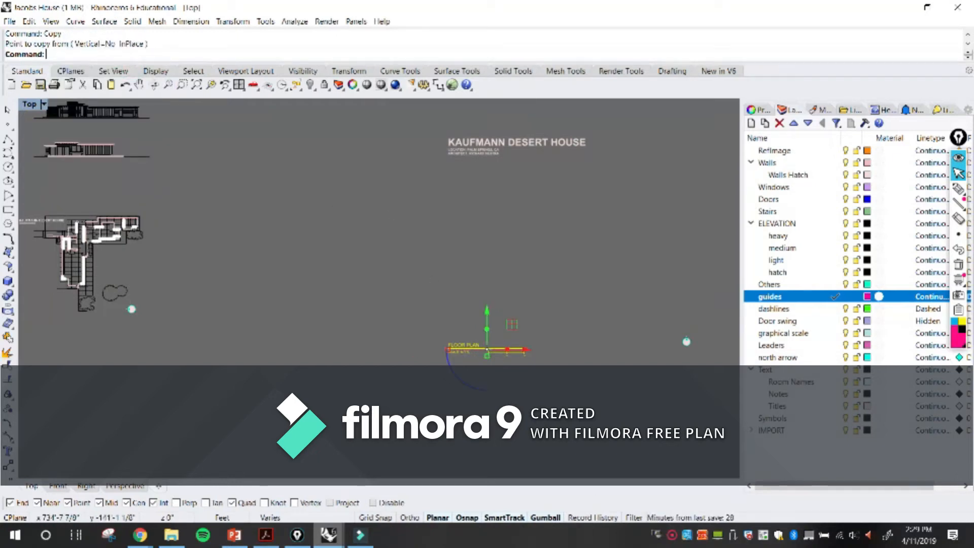
pyautogui.click(671, 536)
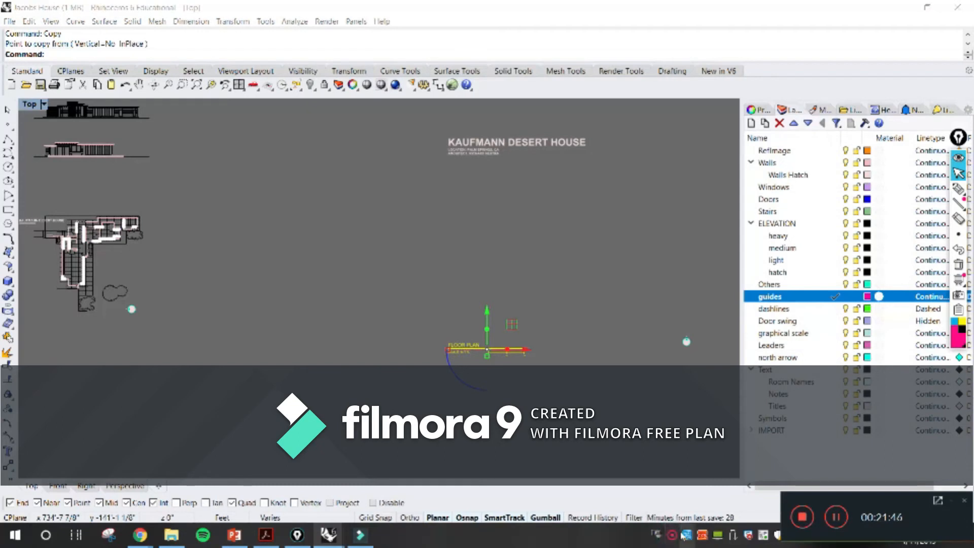
# Step: Copy the selected FLOOR PLAN title block with its graphic scale to the area beneath the Kaufmann house floor plan
pyautogui.rightClick(526, 286)
pyautogui.click(526, 296)
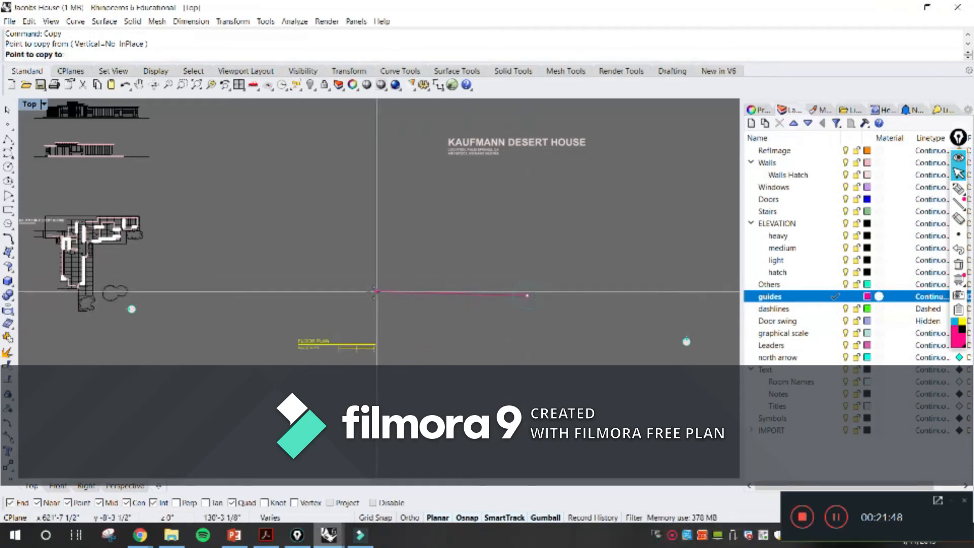
pyautogui.scroll(-2, 366, 291)
pyautogui.moveTo(332, 299); pyautogui.dragTo(481, 301, button='right')
pyautogui.scroll(4, 322, 268)
pyautogui.moveTo(306, 257); pyautogui.dragTo(450, 257, button='right')
pyautogui.scroll(6, 423, 282)
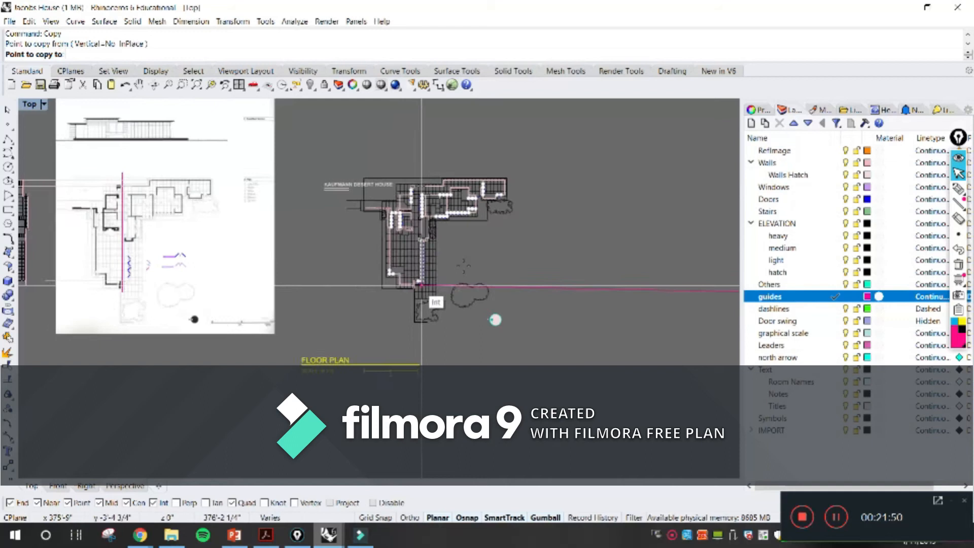
pyautogui.click(450, 217)
pyautogui.scroll(6, 412, 309)
pyautogui.rightClick(420, 314)
pyautogui.scroll(-6, 467, 322)
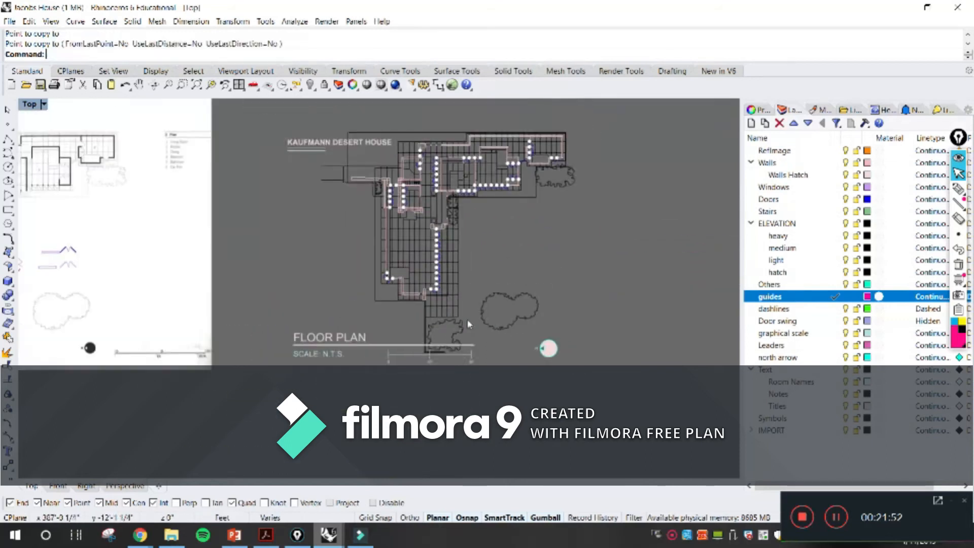
pyautogui.moveTo(467, 324); pyautogui.dragTo(502, 322, button='right')
pyautogui.write('s')
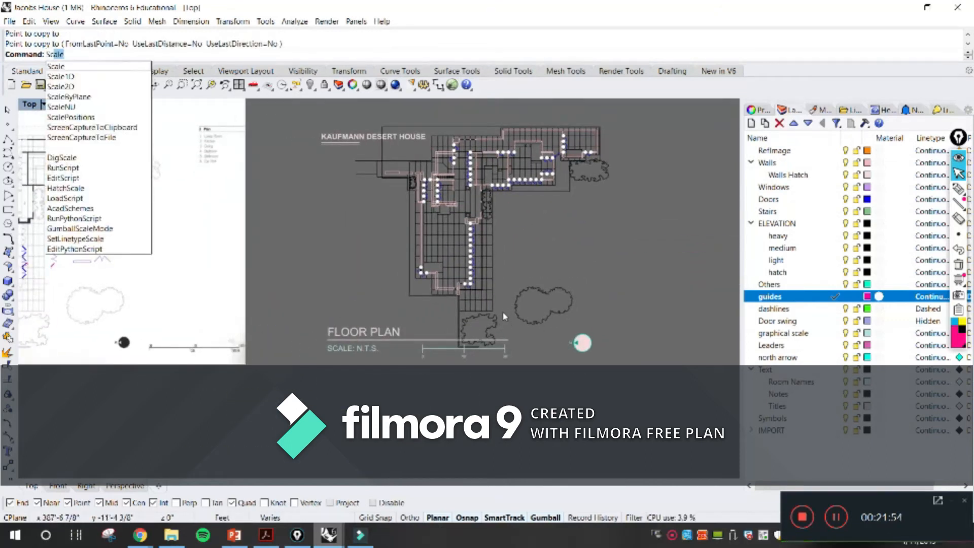
pyautogui.press('Return')
pyautogui.scroll(6, 447, 358)
pyautogui.rightClick(445, 357)
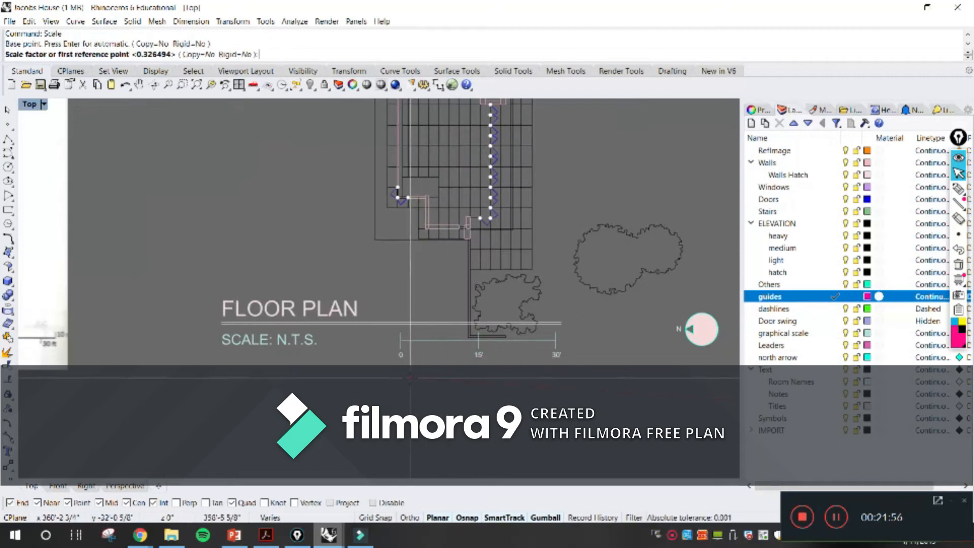
pyautogui.press('Escape')
pyautogui.press('Escape')
# Step: Delete the copied graphic scale with its 0, 15' and 30' labels beneath the FLOOR PLAN title's underline
pyautogui.scroll(4, 423, 359)
pyautogui.scroll(-2, 398, 362)
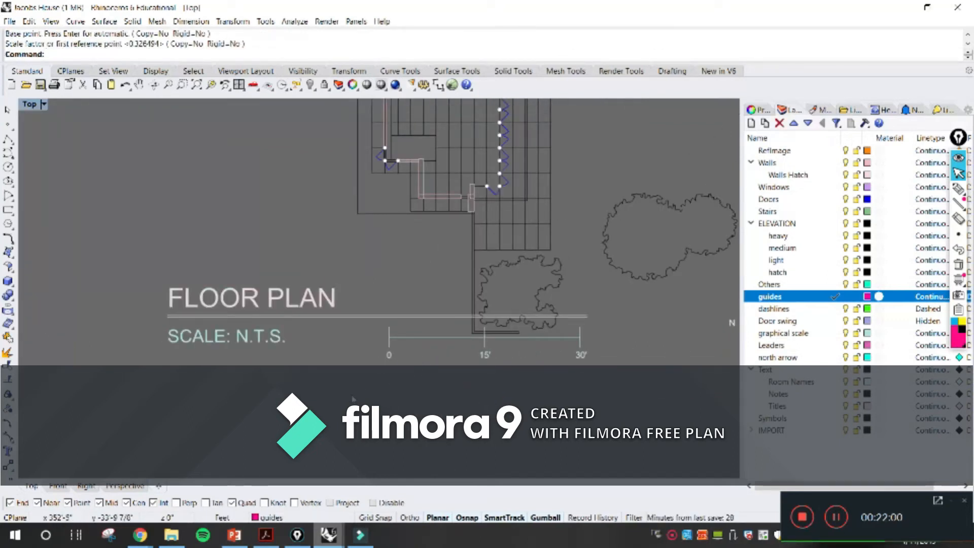
pyautogui.moveTo(356, 387); pyautogui.dragTo(612, 305)
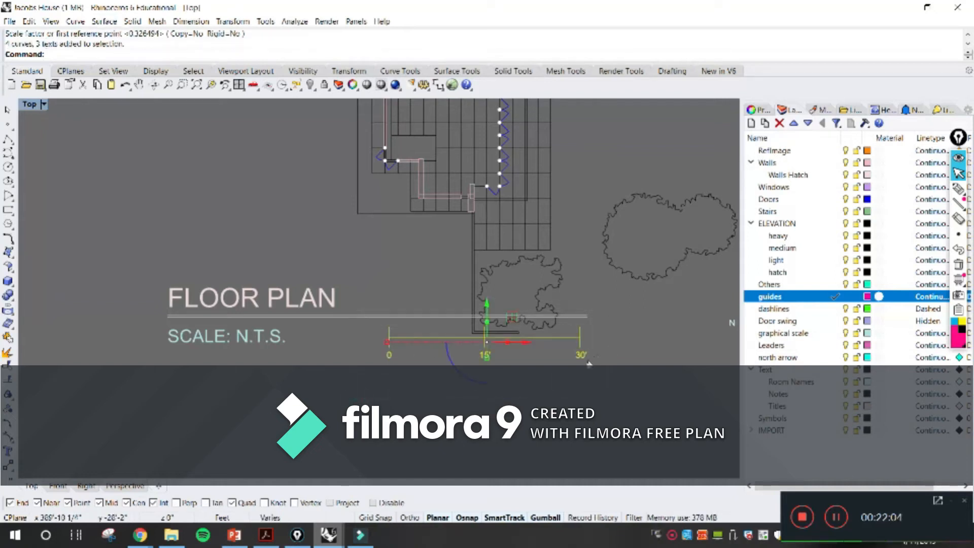
pyautogui.scroll(-12, 595, 343)
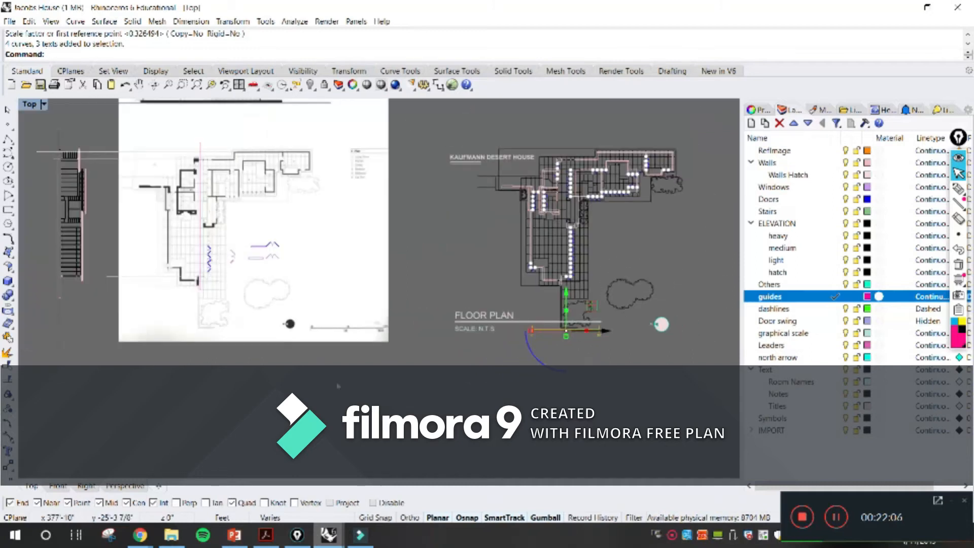
pyautogui.scroll(12, 350, 307)
pyautogui.moveTo(316, 321); pyautogui.dragTo(455, 337, button='right')
pyautogui.moveTo(548, 386); pyautogui.dragTo(281, 366, button='right')
pyautogui.scroll(-6, 315, 345)
pyautogui.moveTo(451, 335); pyautogui.dragTo(309, 340, button='right')
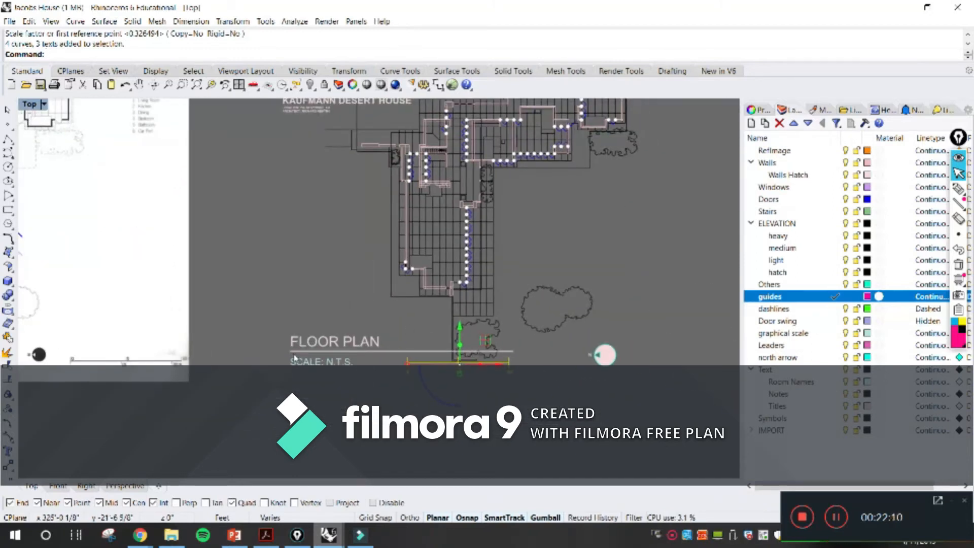
pyautogui.press('Delete')
# Step: Change the scale note under the FLOOR PLAN title to read SCALE: 1/8"=1'-0"
pyautogui.scroll(3, 379, 376)
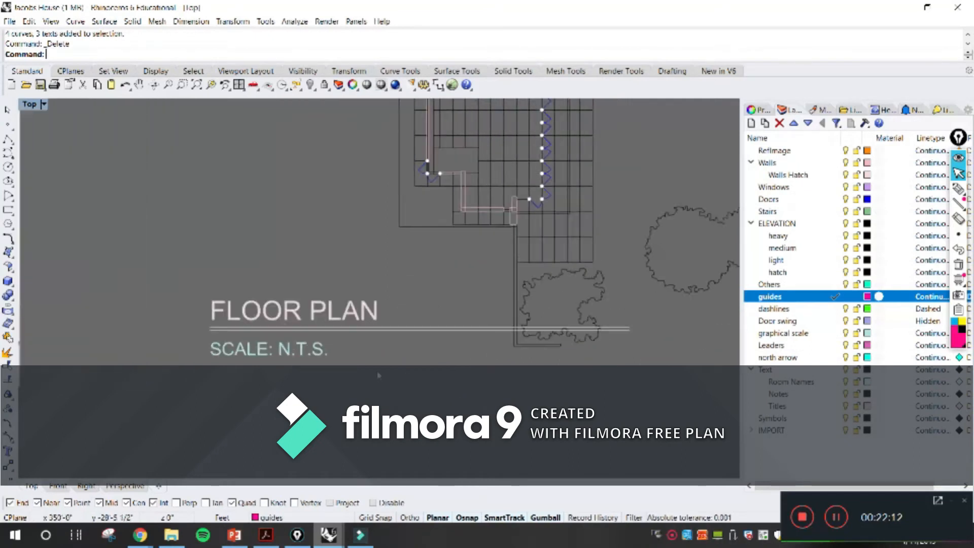
pyautogui.scroll(1, 379, 375)
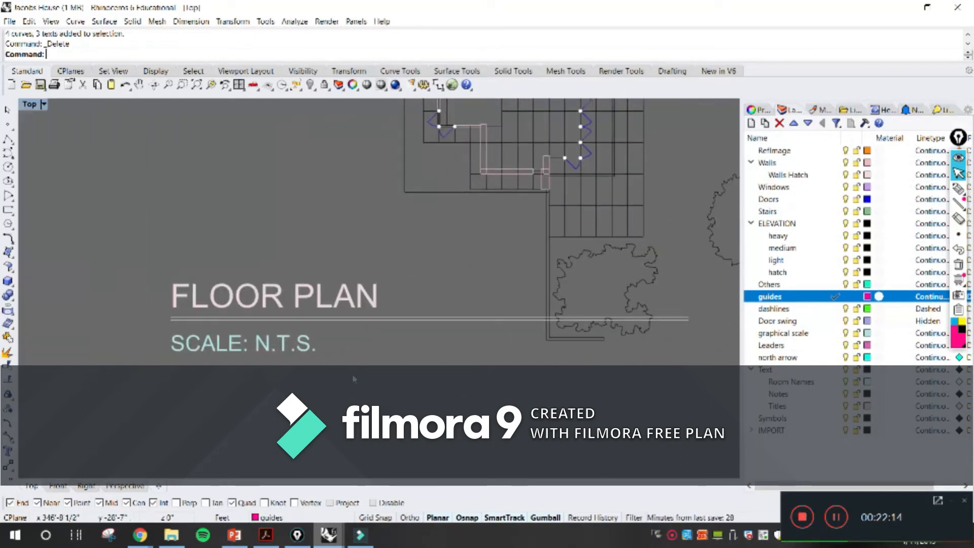
pyautogui.click(305, 345)
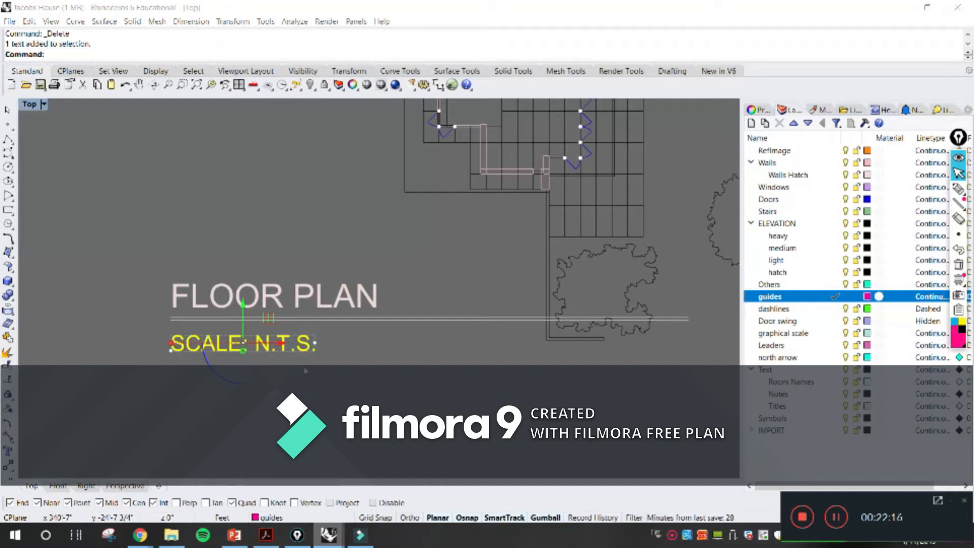
pyautogui.doubleClick(306, 347)
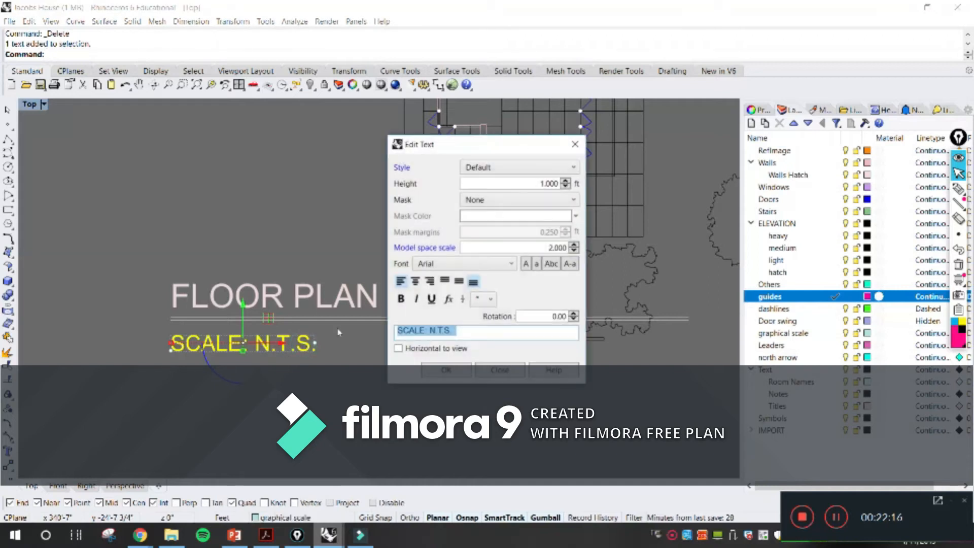
pyautogui.click(467, 334)
pyautogui.click(473, 334)
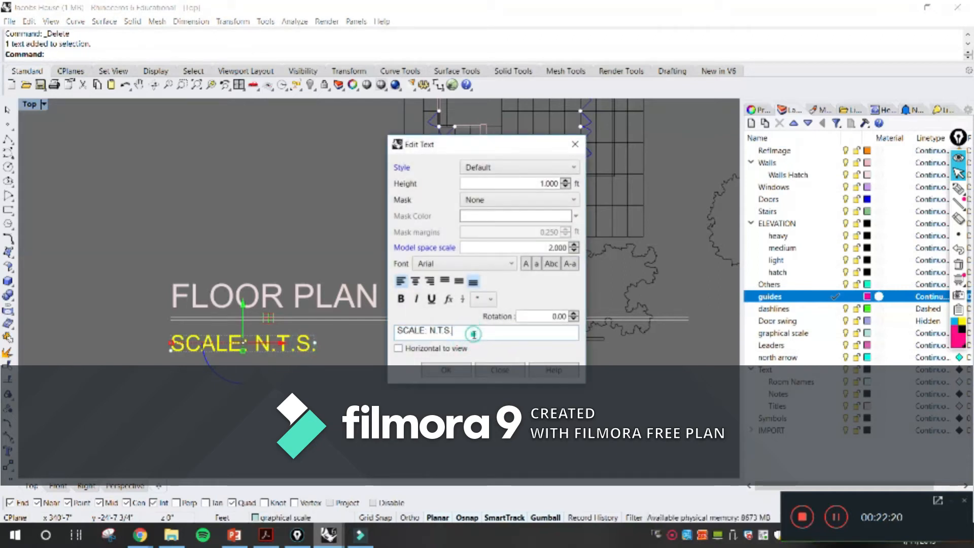
pyautogui.moveTo(330, 536)
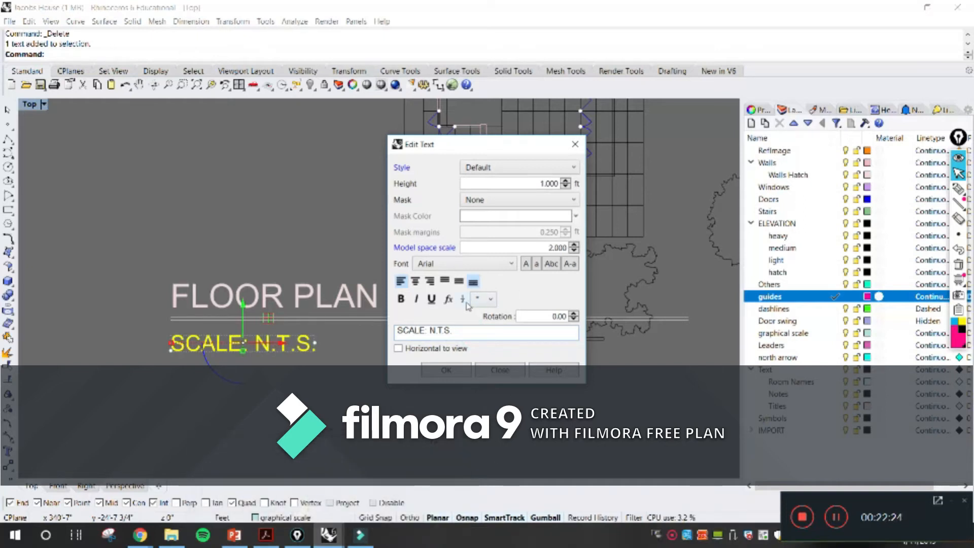
pyautogui.press('BackSpace')
pyautogui.press('BackSpace')
pyautogui.press('BackSpace')
pyautogui.press('BackSpace')
pyautogui.press('BackSpace')
pyautogui.press('BackSpace')
pyautogui.press('BackSpace')
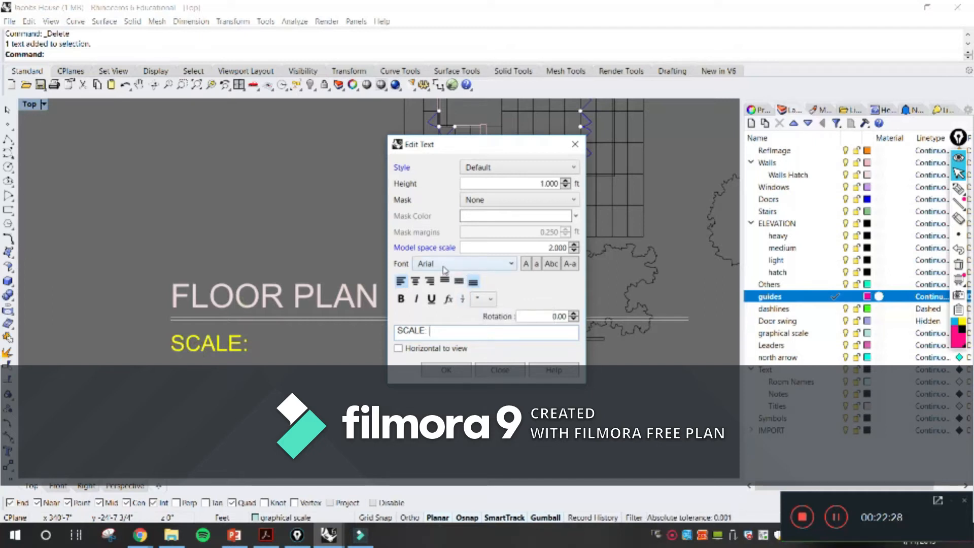
pyautogui.write('1/8"=1')
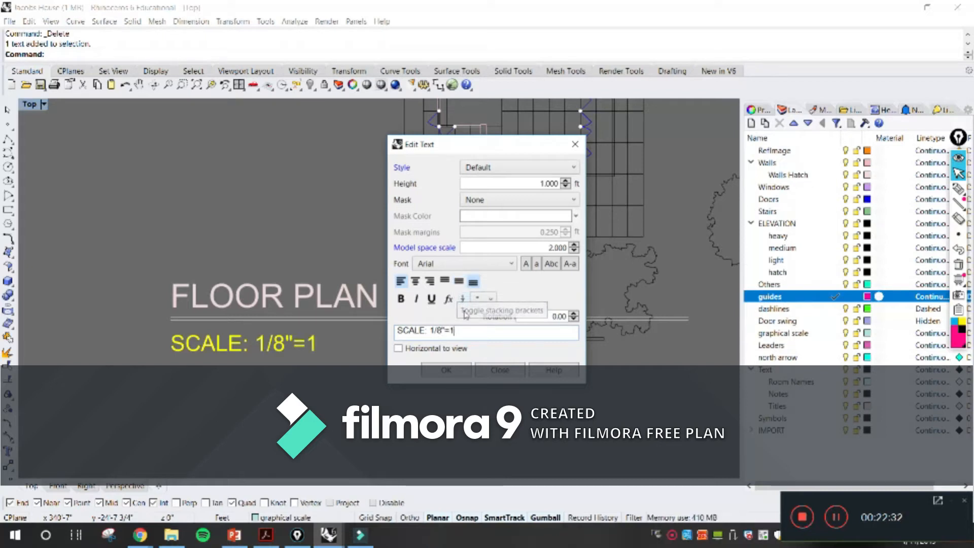
pyautogui.write("'-0")
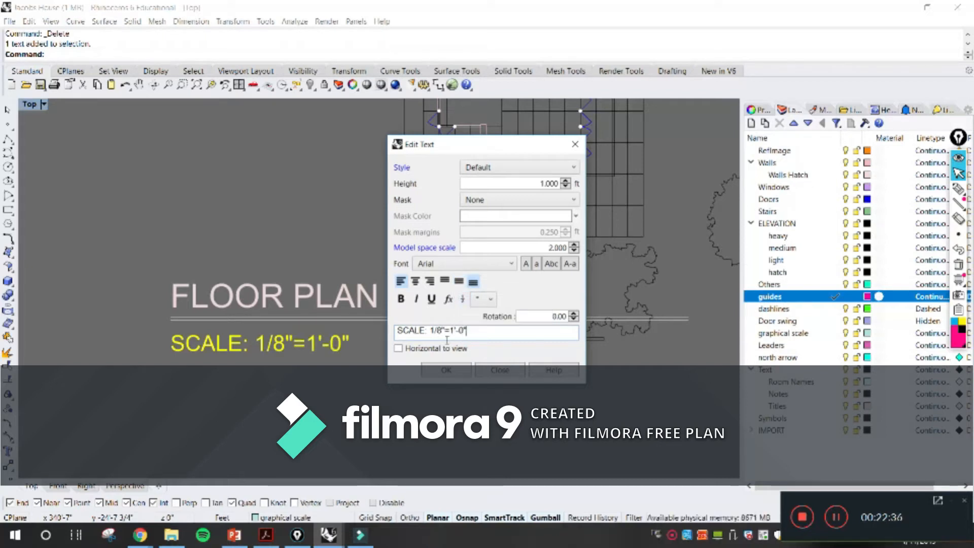
pyautogui.click(454, 374)
# Step: Scale the FLOOR PLAN title block down by a factor of about 0.44 from the start point of its underline
pyautogui.moveTo(252, 284); pyautogui.dragTo(295, 303, button='right')
pyautogui.moveTo(393, 396); pyautogui.dragTo(296, 303)
pyautogui.write('sca')
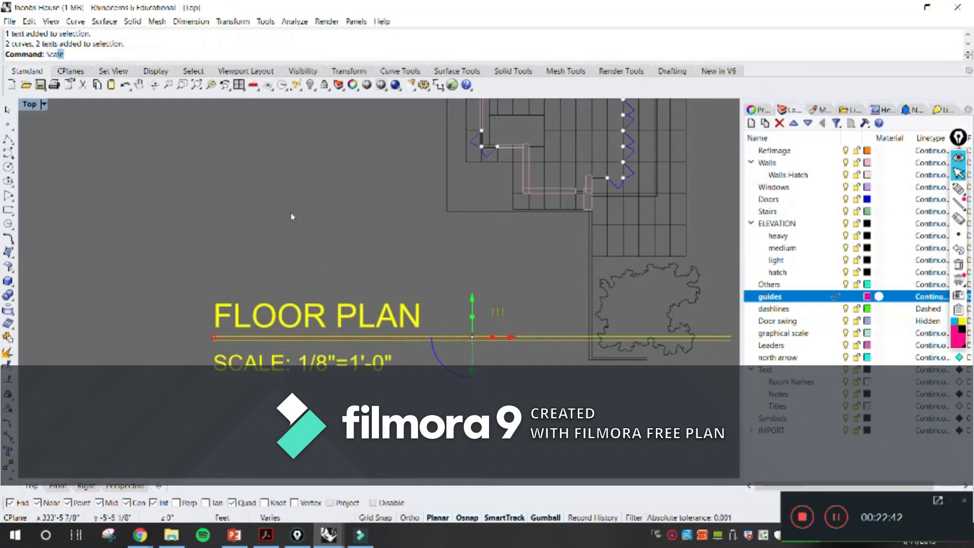
pyautogui.press('Return')
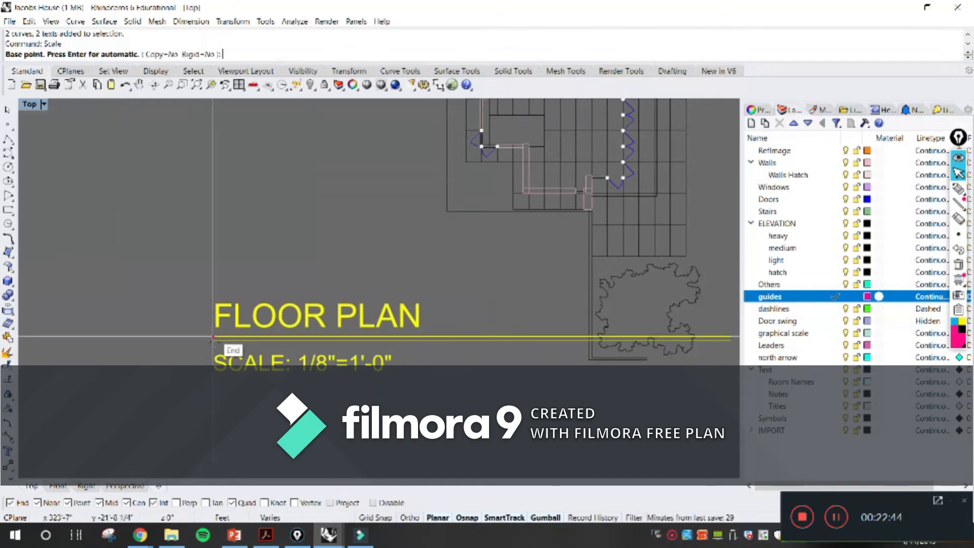
pyautogui.click(213, 337)
pyautogui.scroll(-4, 213, 337)
pyautogui.click(490, 339)
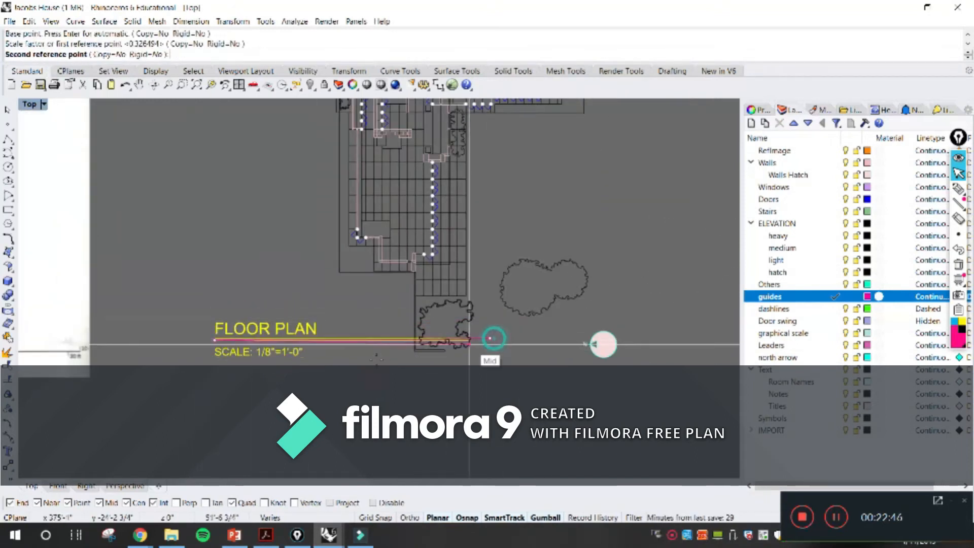
pyautogui.scroll(-2, 351, 342)
pyautogui.moveTo(351, 343); pyautogui.dragTo(382, 416, button='right')
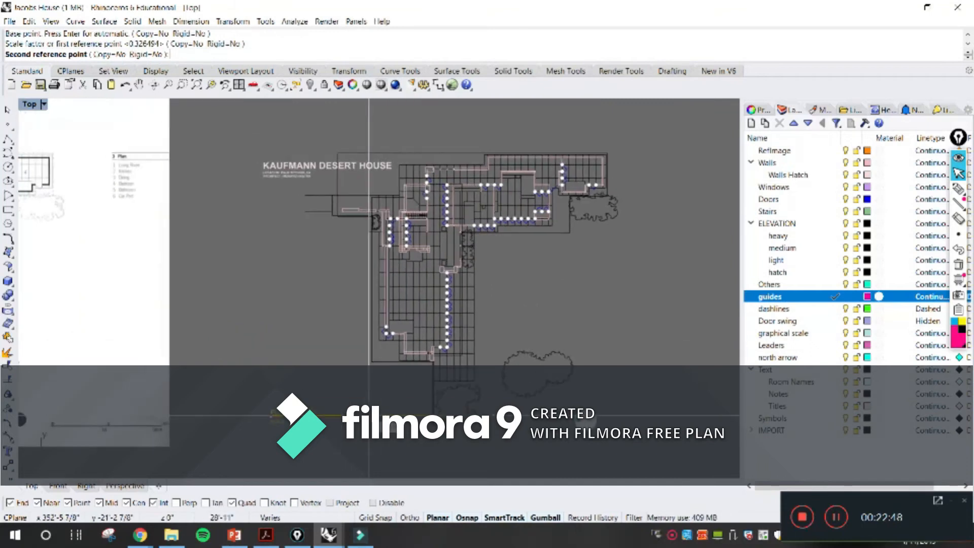
pyautogui.click(369, 416)
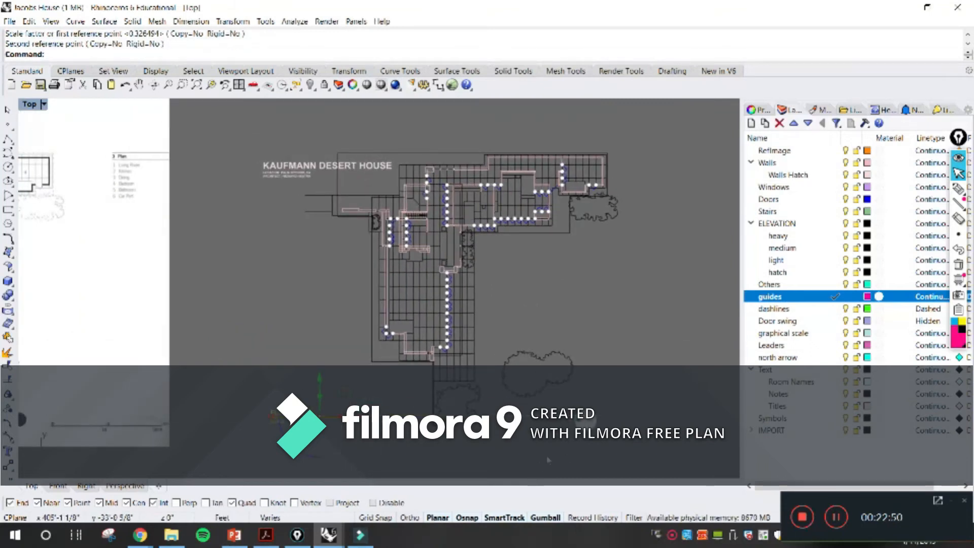
# Step: Scale down the north arrow symbol beside the floor plan using two reference points
pyautogui.moveTo(605, 390); pyautogui.dragTo(609, 393)
pyautogui.scroll(8, 611, 398)
pyautogui.scroll(-10, 610, 399)
pyautogui.scroll(4, 610, 427)
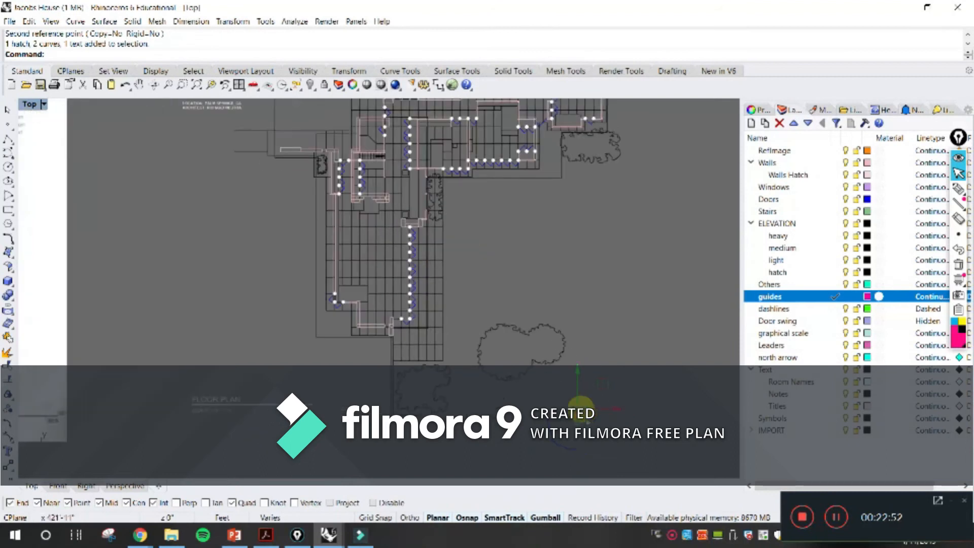
pyautogui.rightClick(595, 409)
pyautogui.scroll(4, 594, 408)
pyautogui.click(578, 410)
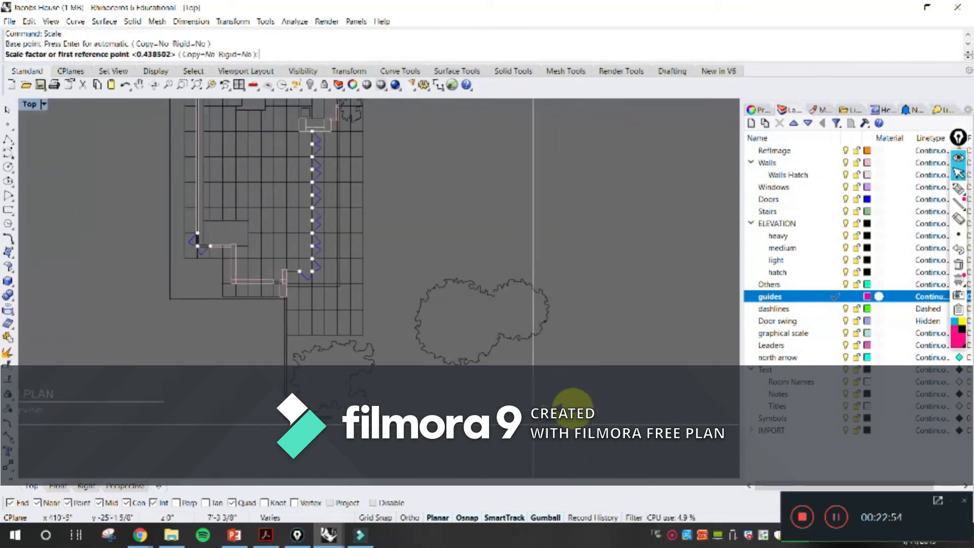
pyautogui.click(533, 424)
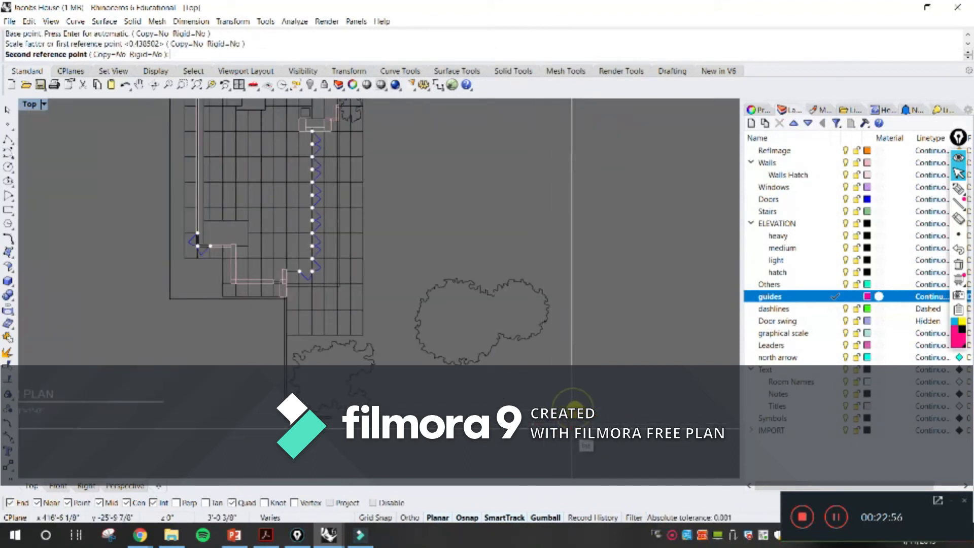
pyautogui.click(557, 424)
pyautogui.scroll(-8, 576, 425)
pyautogui.scroll(-2, 600, 407)
# Step: Check the sheet layout in the print preview at 1/8" = 1'-0" without printing
pyautogui.click(628, 333)
pyautogui.scroll(4, 629, 332)
pyautogui.moveTo(629, 324); pyautogui.dragTo(637, 267, button='right')
pyautogui.write('Print')
pyautogui.press('Return')
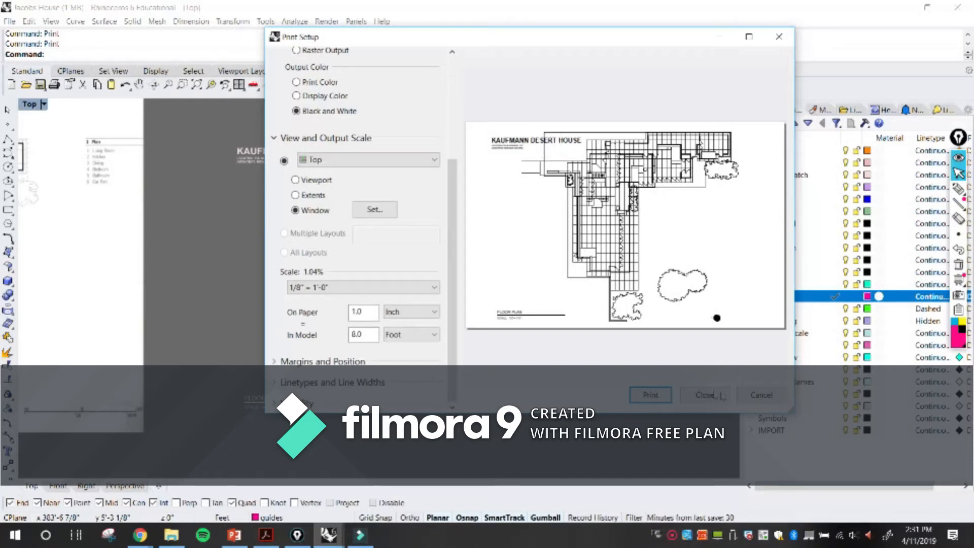
pyautogui.click(719, 395)
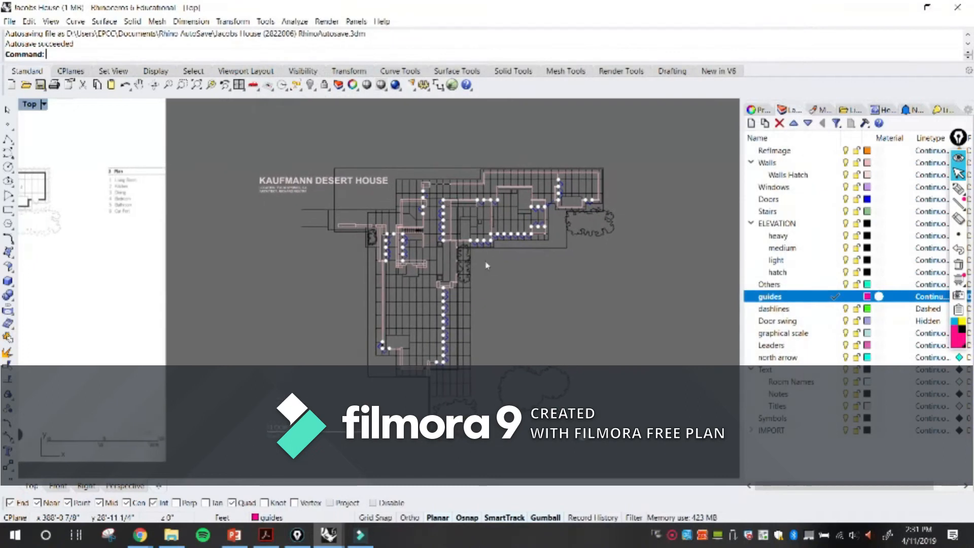
# Step: Move the KAUFMANN DESERT HOUSE title with its location and architect lines slightly upward, away from the floor plan
pyautogui.scroll(4, 313, 201)
pyautogui.moveTo(275, 201); pyautogui.dragTo(232, 152)
pyautogui.moveTo(330, 147); pyautogui.dragTo(330, 118)
pyautogui.click(267, 192)
# Step: Change the main title text above the floor plan to read JACOBS HOUSE
pyautogui.moveTo(262, 194); pyautogui.dragTo(261, 274, button='right')
pyautogui.click(293, 221)
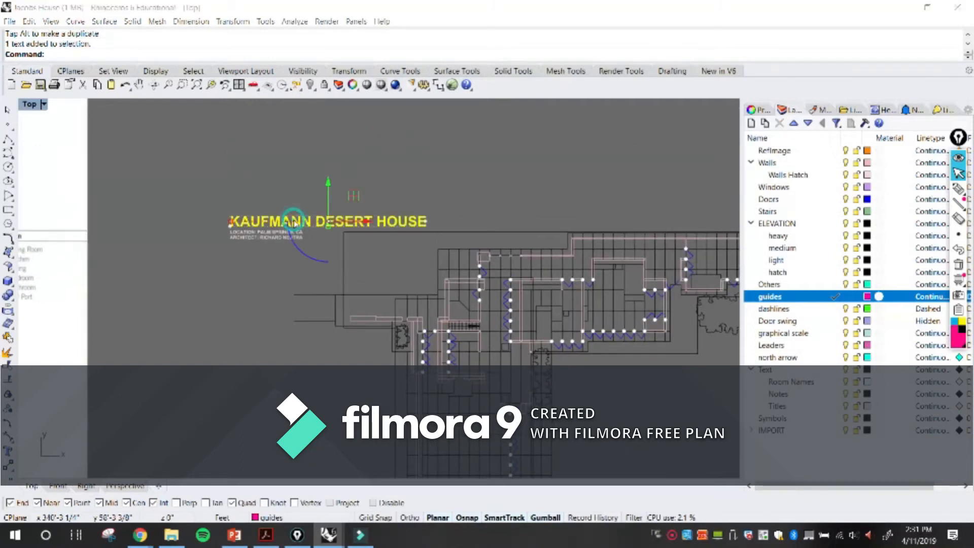
pyautogui.doubleClick(293, 221)
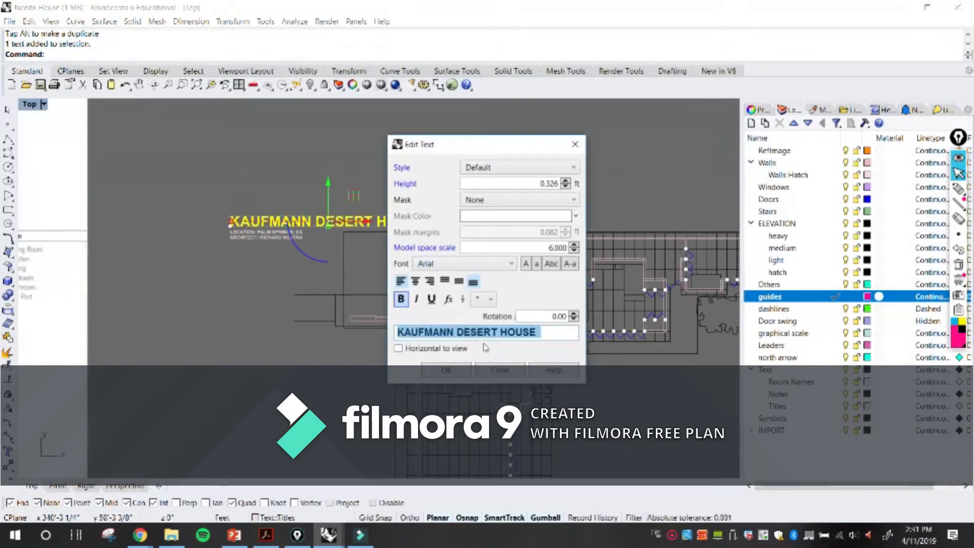
pyautogui.click(501, 333)
pyautogui.moveTo(502, 332); pyautogui.dragTo(406, 337)
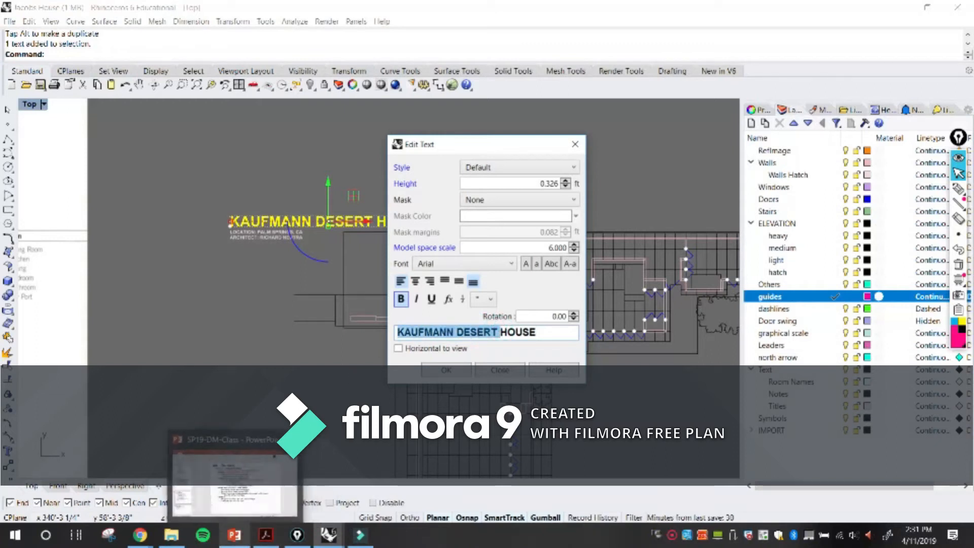
pyautogui.write('JACOBS')
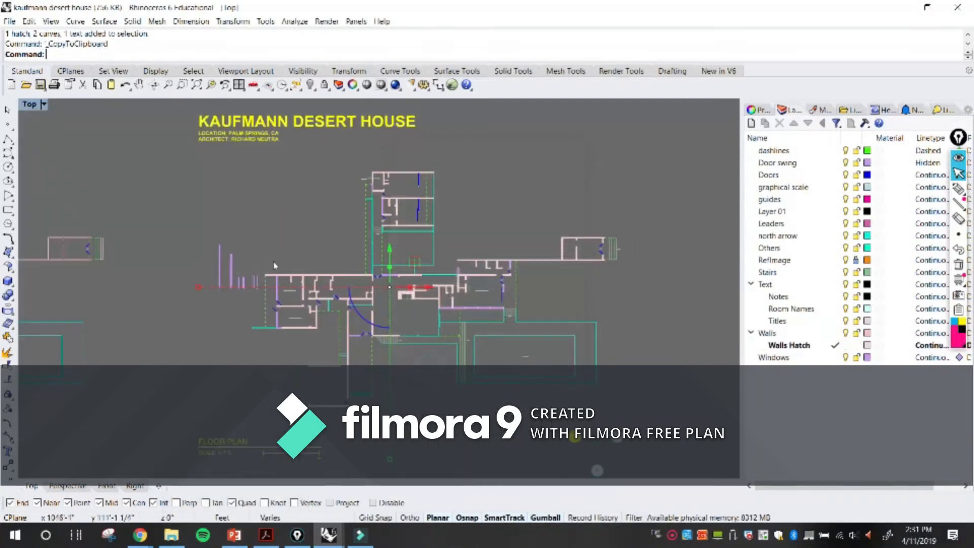
pyautogui.scroll(-1, 348, 224)
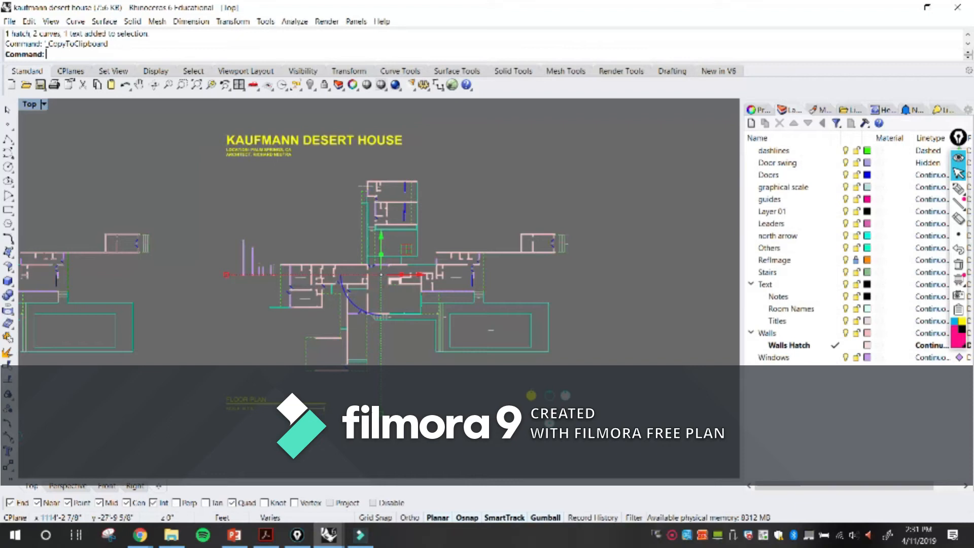
pyautogui.moveTo(329, 534)
pyautogui.click(284, 474)
pyautogui.click(374, 156)
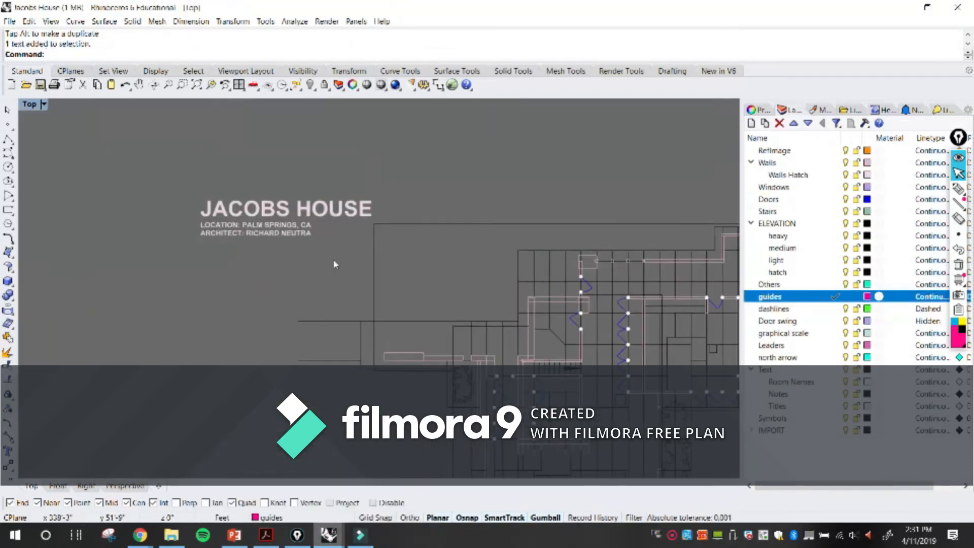
# Step: Shift the JACOBS HOUSE title together with its location and architect lines slightly left, farther from the floor plan
pyautogui.scroll(1, 327, 264)
pyautogui.click(307, 204)
pyautogui.scroll(-2, 306, 204)
pyautogui.moveTo(308, 204); pyautogui.dragTo(355, 201, button='right')
pyautogui.moveTo(357, 203); pyautogui.dragTo(325, 203)
pyautogui.moveTo(309, 253); pyautogui.dragTo(296, 186)
pyautogui.click(311, 131)
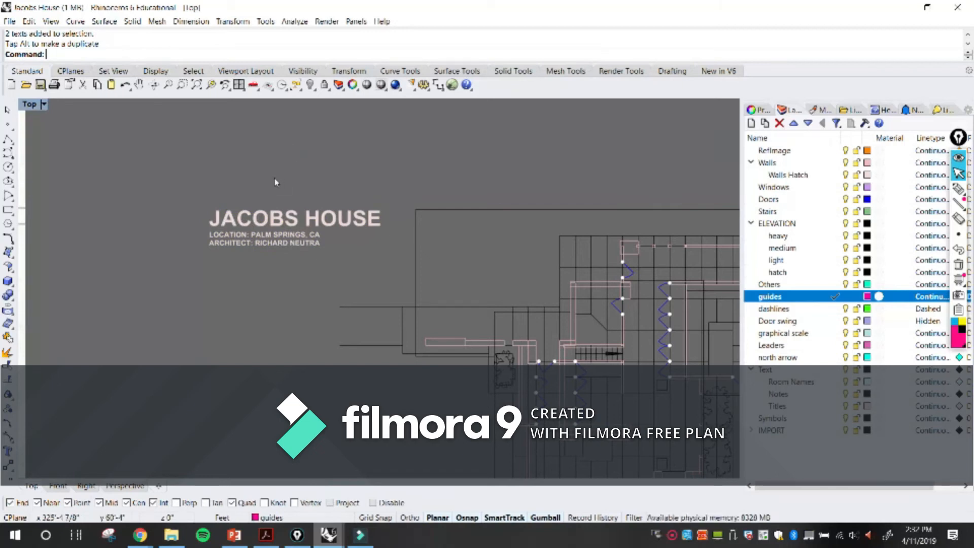
# Step: Print the floor plan sheet at 1/8" = 1'-0" to a PDF file named Jacobs House FloorPlan
pyautogui.write('Print')
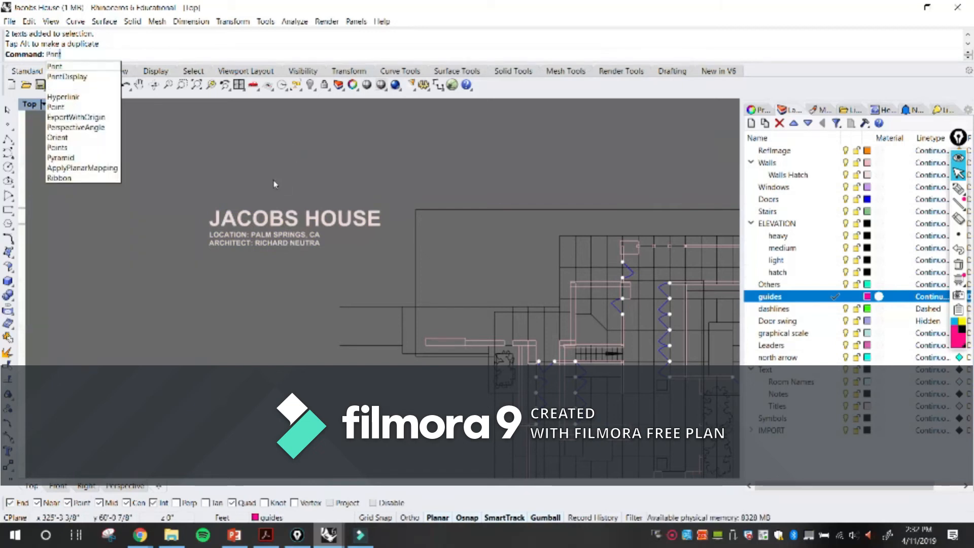
pyautogui.press('Return')
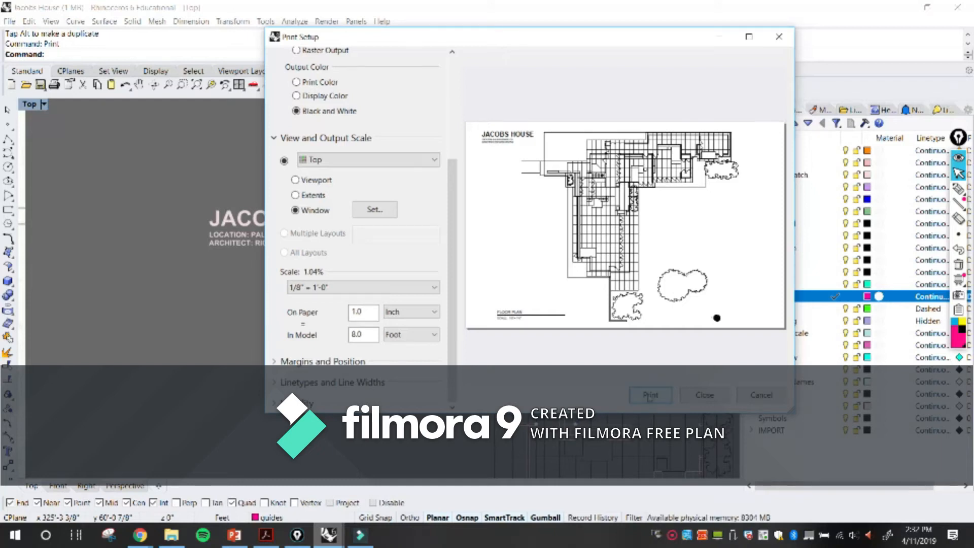
pyautogui.click(650, 395)
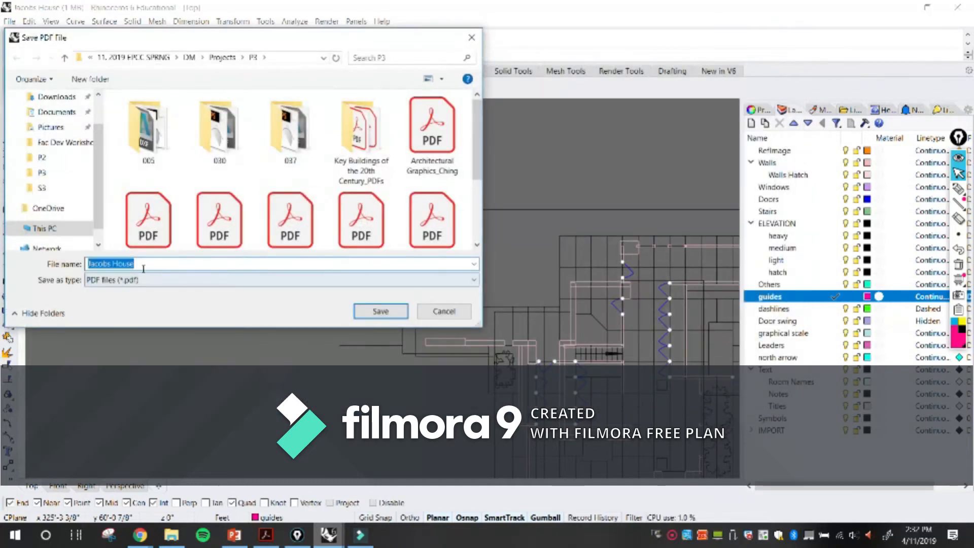
pyautogui.click(143, 268)
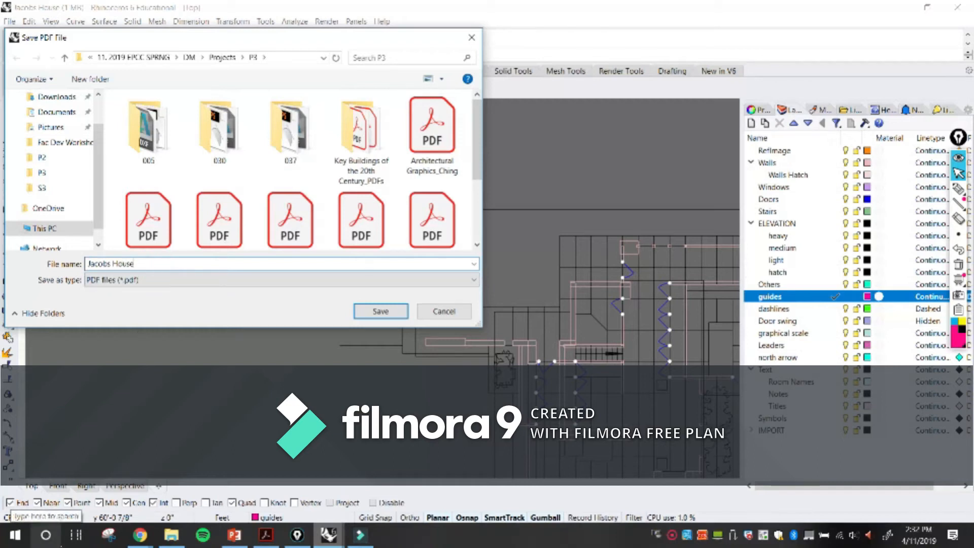
pyautogui.hotkey('ctrl', 'a')
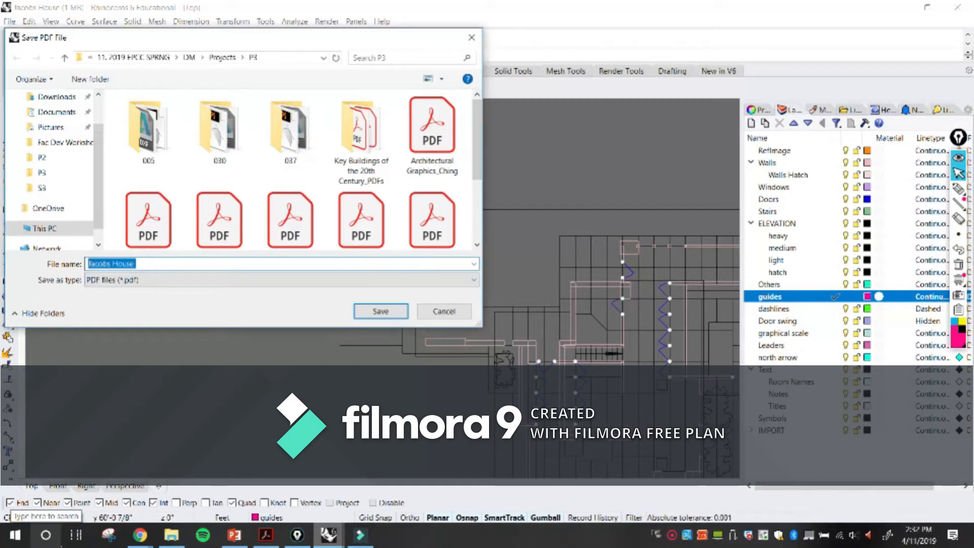
pyautogui.write('FloorPlan')
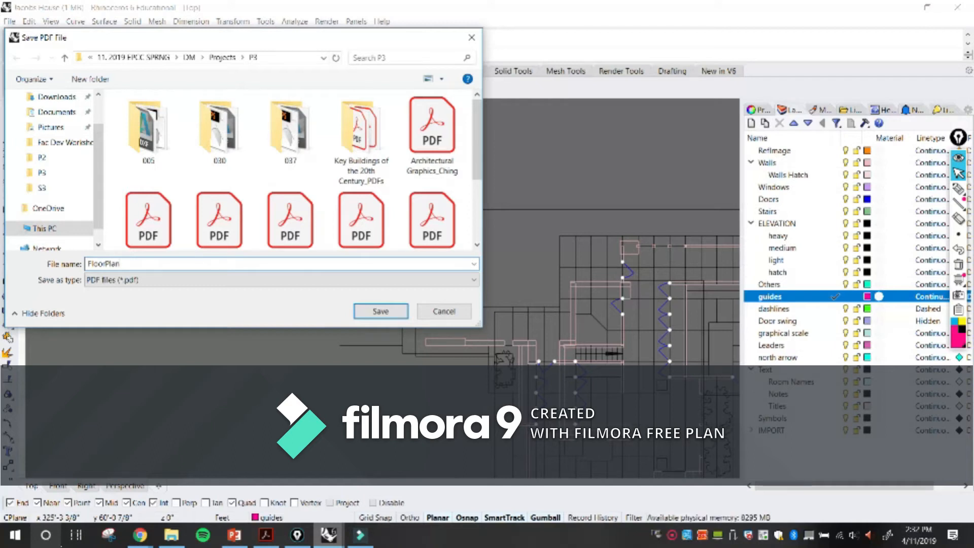
pyautogui.hotkey('ctrl', 'z')
pyautogui.press('Right')
pyautogui.write('Floor')
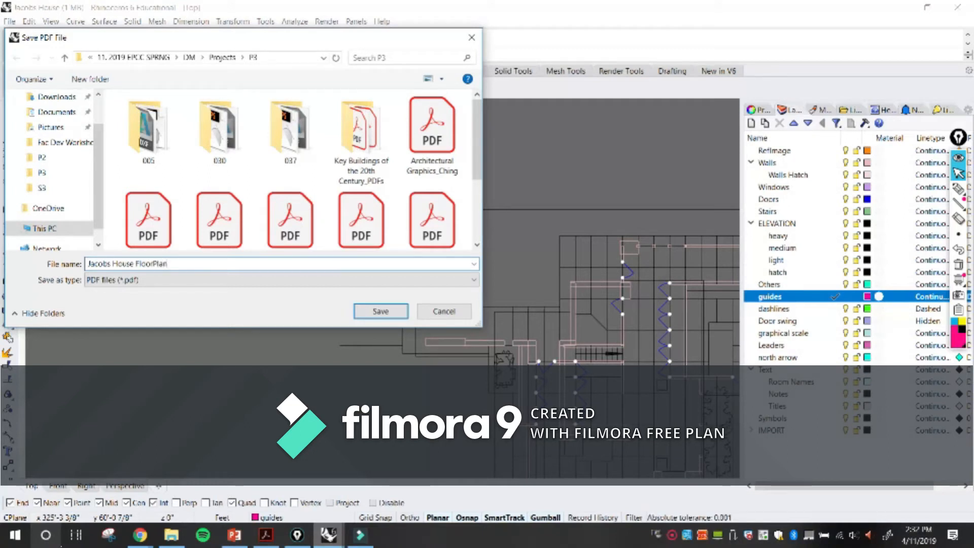
pyautogui.press('Return')
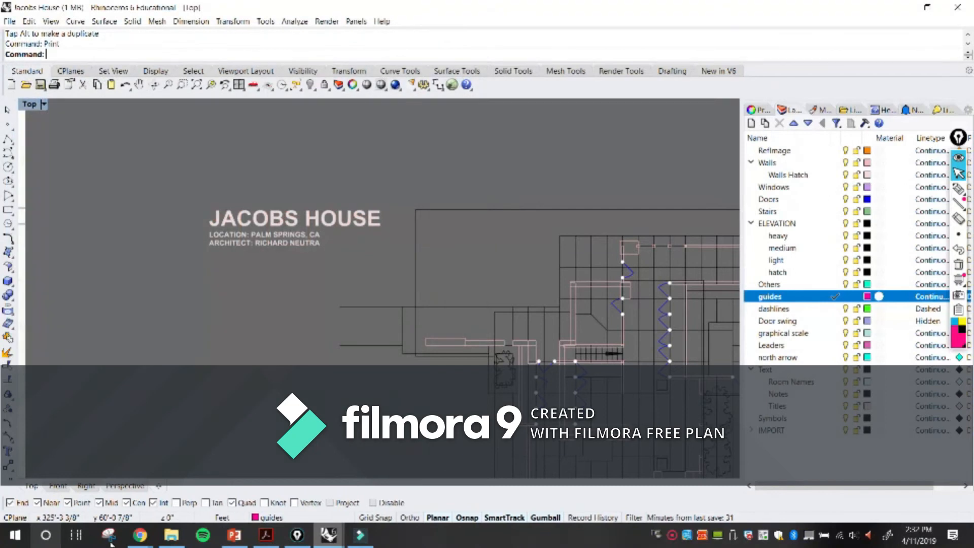
# Step: Move the two building elevations from above the floor plan to the empty area on its right
pyautogui.scroll(-5, 437, 251)
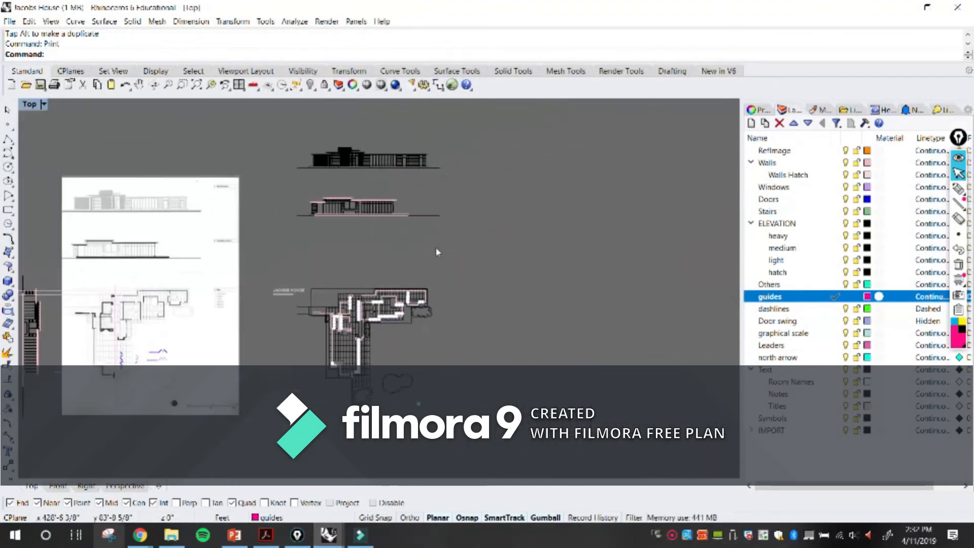
pyautogui.moveTo(446, 278); pyautogui.dragTo(535, 349)
pyautogui.press('Escape')
pyautogui.scroll(5, 466, 338)
pyautogui.moveTo(428, 273); pyautogui.dragTo(496, 278, button='right')
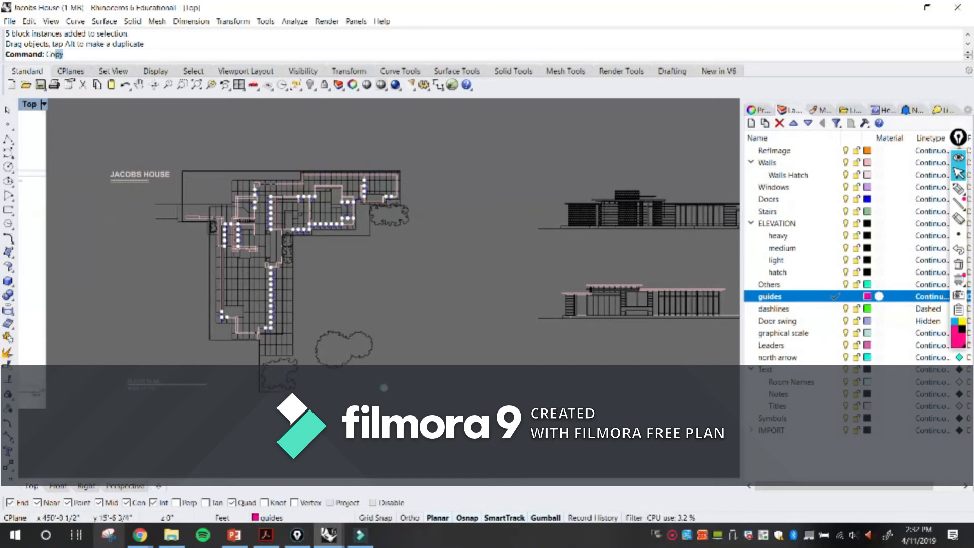
# Step: Copy the JACOBS HOUSE title block and the FLOOR PLAN label horizontally to the elevations
pyautogui.write('p')
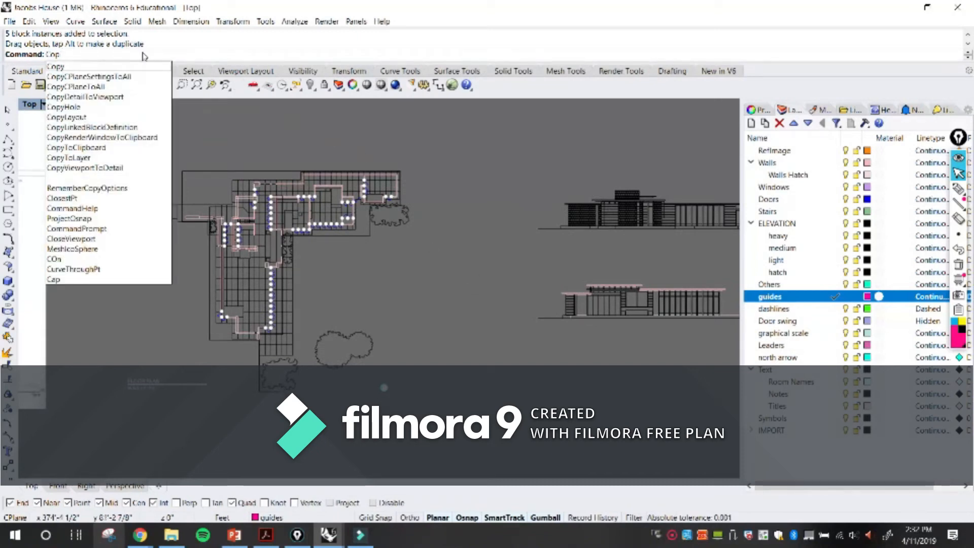
pyautogui.click(81, 66)
pyautogui.moveTo(80, 140); pyautogui.dragTo(183, 192)
pyautogui.moveTo(173, 399); pyautogui.dragTo(127, 372)
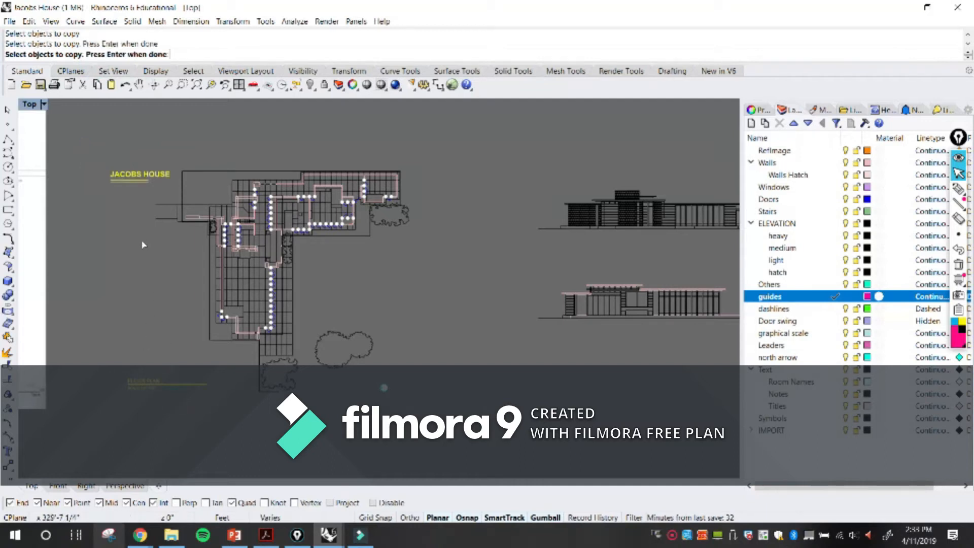
pyautogui.rightClick(192, 125)
pyautogui.scroll(-2, 194, 125)
pyautogui.click(194, 126)
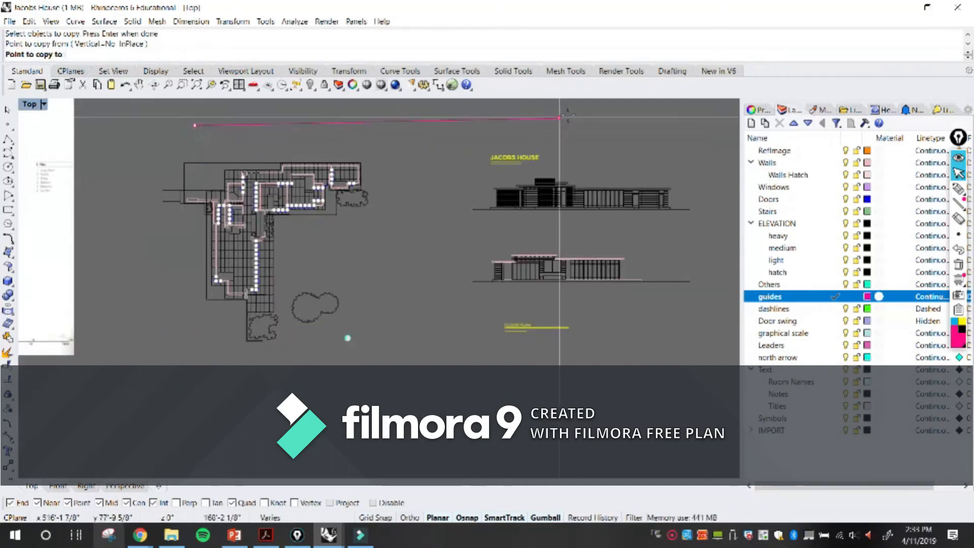
pyautogui.press('shift')
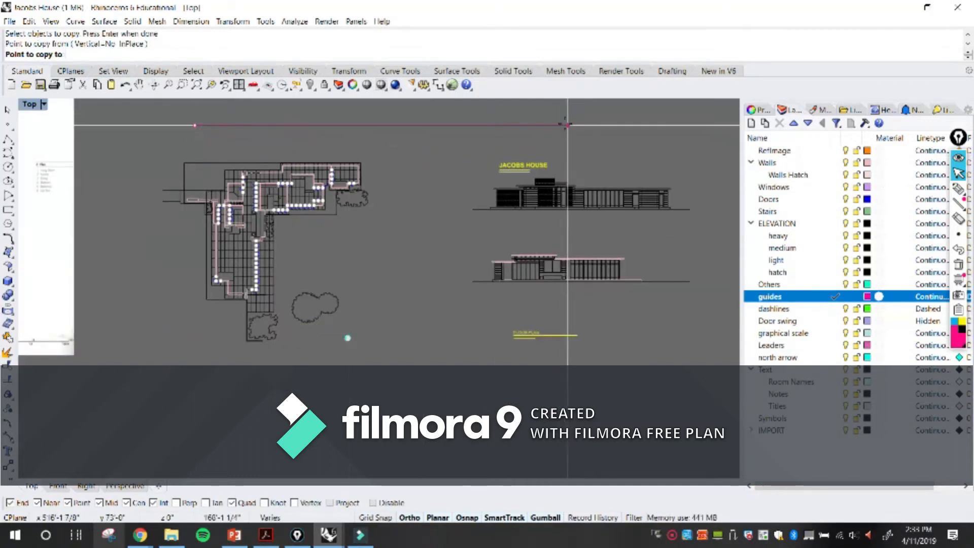
pyautogui.keyDown('shift'); pyautogui.click(537, 125); pyautogui.keyUp('shift')
pyautogui.scroll(2, 546, 159)
pyautogui.press('Return')
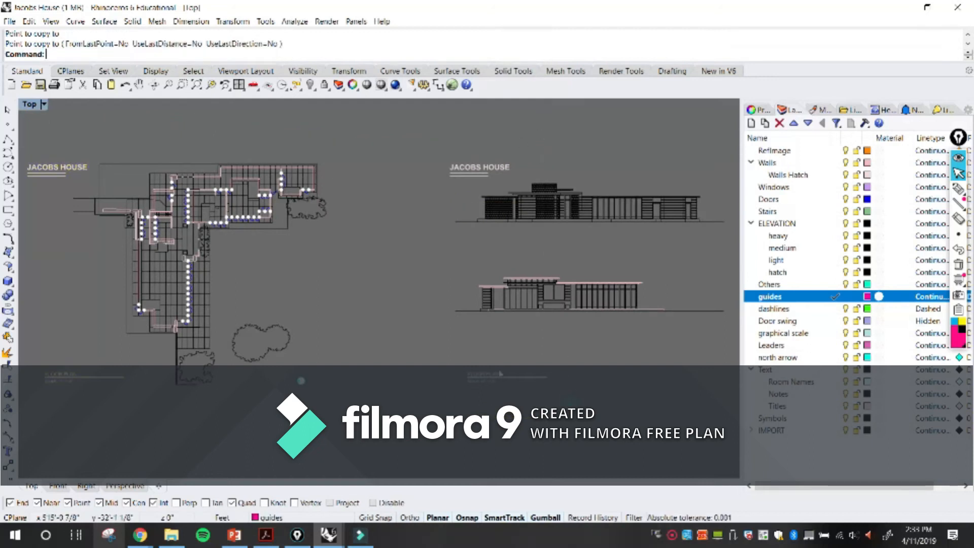
# Step: Copy the FLOOR PLAN label with its underline and scale note straight up to just below the upper elevation
pyautogui.moveTo(500, 374); pyautogui.dragTo(446, 363)
pyautogui.write('Cop')
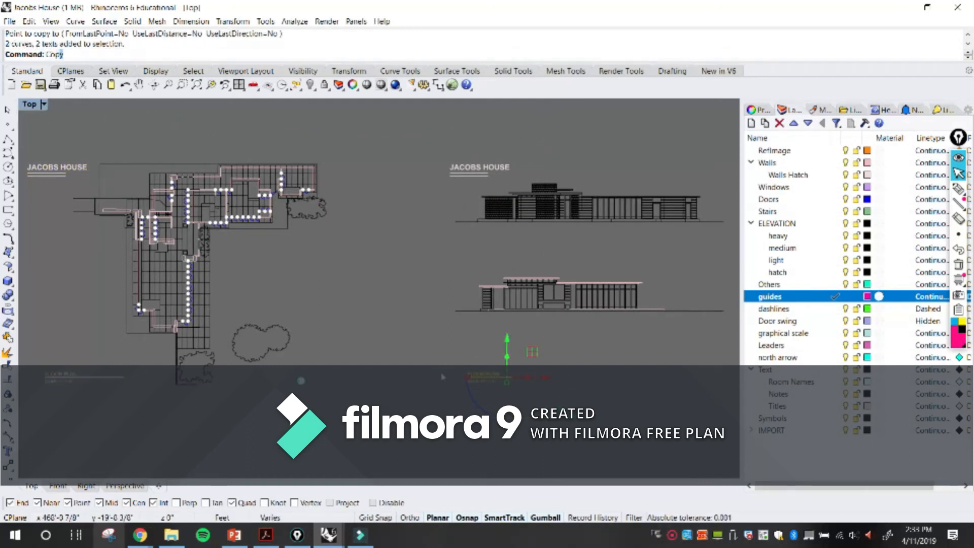
pyautogui.write('y')
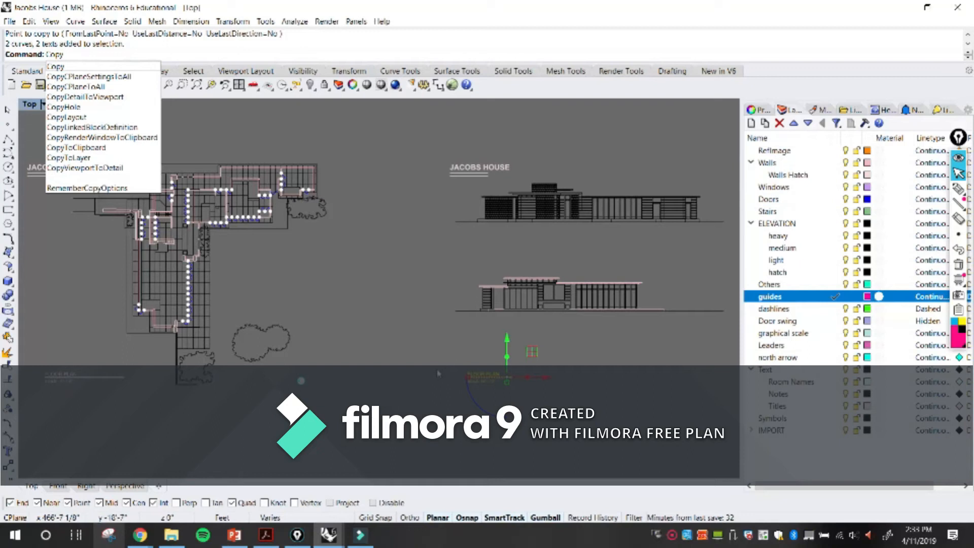
pyautogui.press('Return')
pyautogui.click(451, 349)
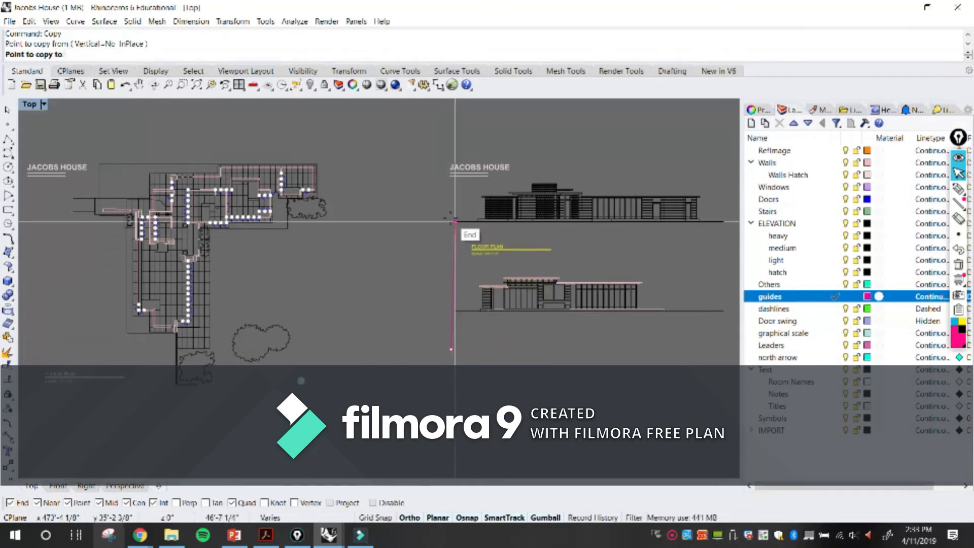
pyautogui.click(451, 206)
pyautogui.press('Escape')
# Step: Change the title of the label below the upper elevation to WEST ELEVATION
pyautogui.moveTo(491, 264); pyautogui.dragTo(428, 328, button='right')
pyautogui.scroll(8, 430, 319)
pyautogui.moveTo(527, 267)
pyautogui.mouseDown(button='right')
pyautogui.moveTo(285, 353)
pyautogui.moveTo(306, 344)
pyautogui.mouseUp(button='right')
pyautogui.moveTo(339, 292); pyautogui.dragTo(308, 300, button='right')
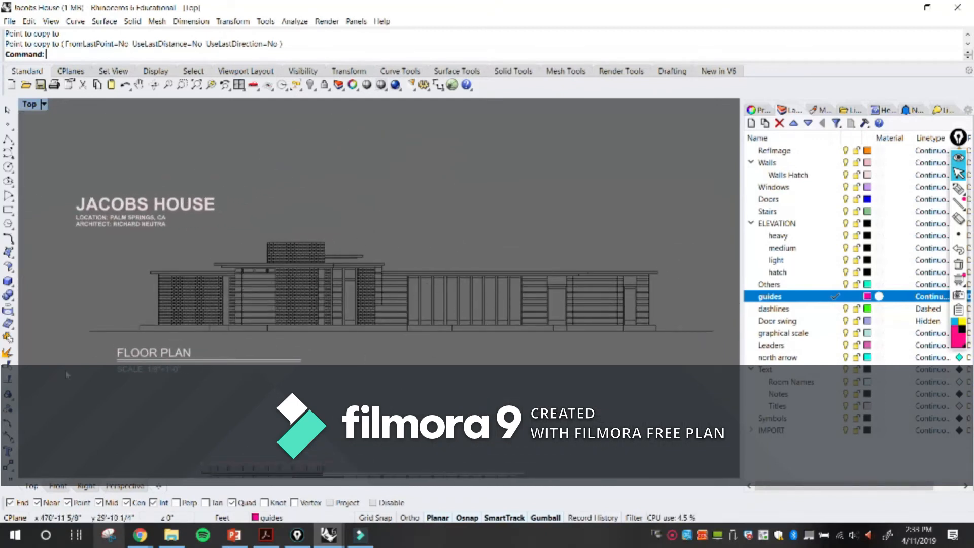
pyautogui.scroll(4, 152, 361)
pyautogui.click(149, 358)
pyautogui.doubleClick(150, 357)
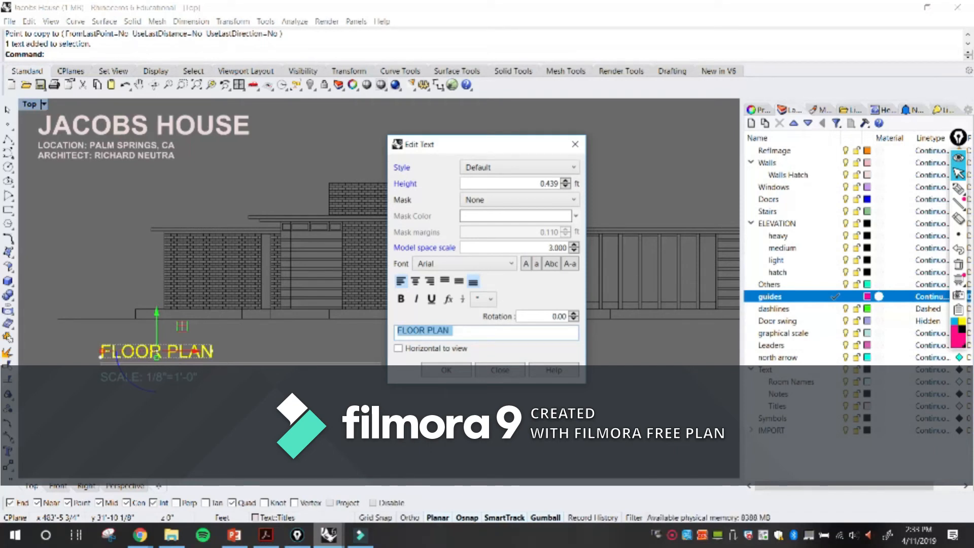
pyautogui.write('WEST ')
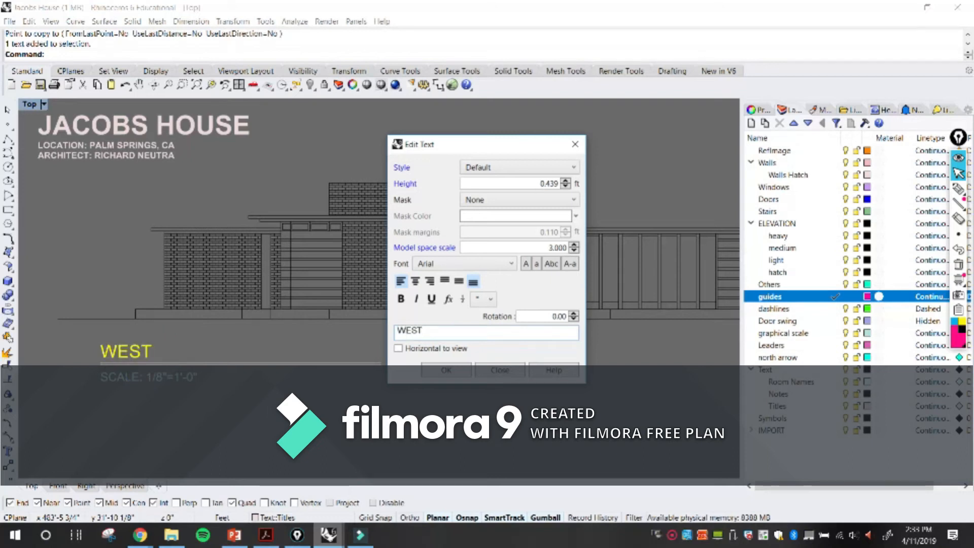
pyautogui.write('ELEVATION')
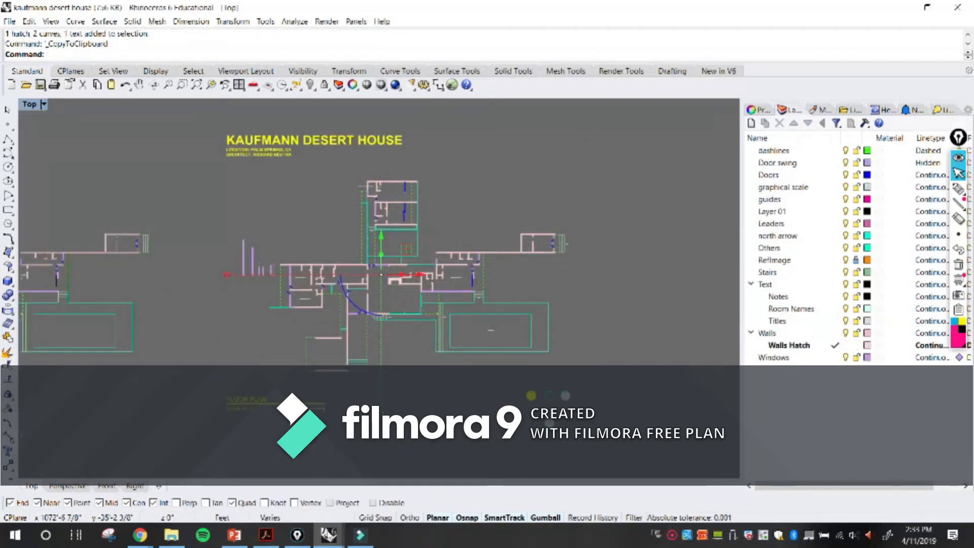
pyautogui.moveTo(329, 534)
pyautogui.click(303, 484)
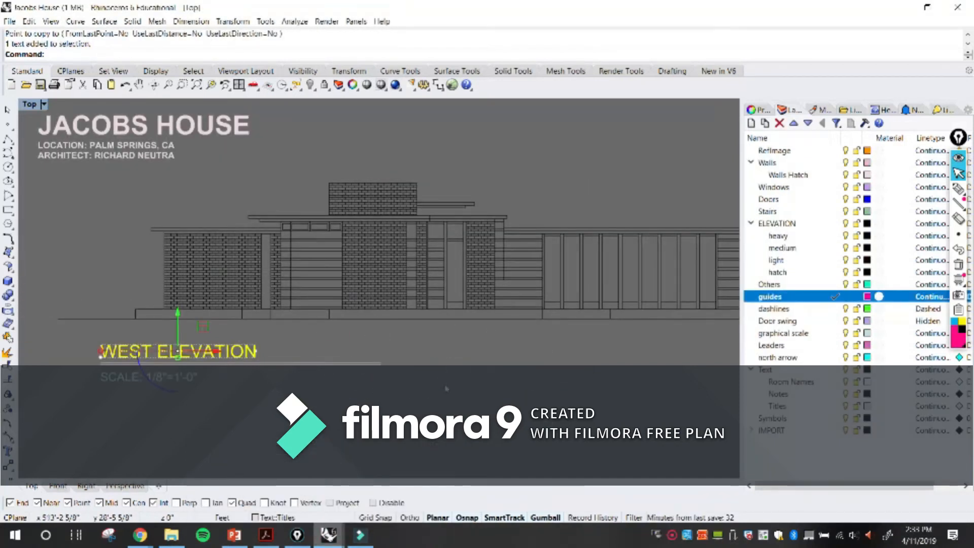
pyautogui.click(446, 388)
pyautogui.scroll(-6, 426, 352)
pyautogui.moveTo(424, 364); pyautogui.dragTo(413, 318, button='right')
pyautogui.scroll(5, 248, 192)
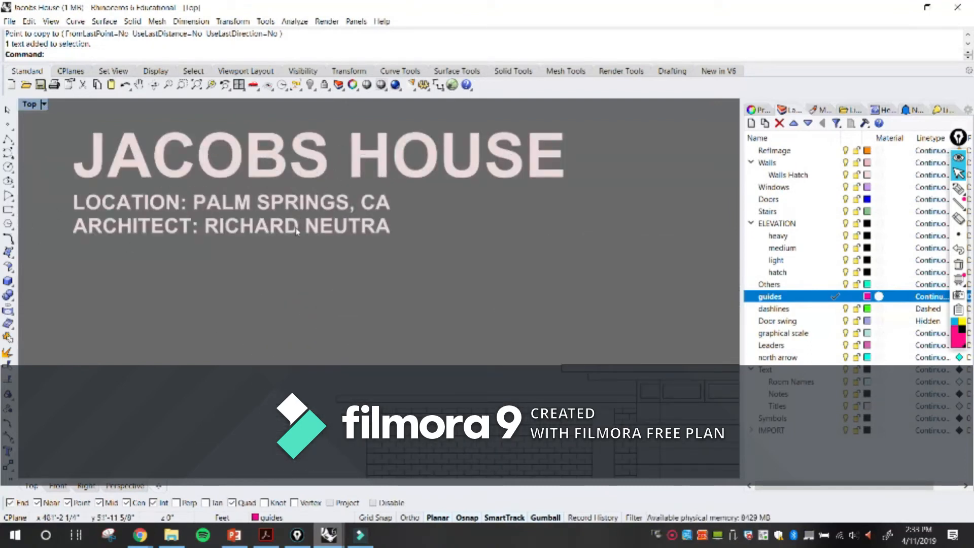
pyautogui.doubleClick(297, 231)
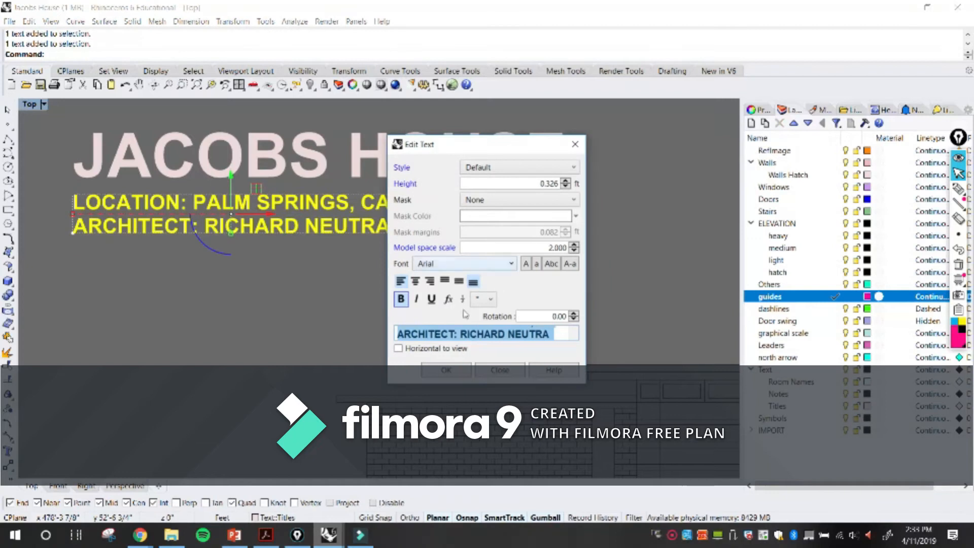
pyautogui.click(521, 334)
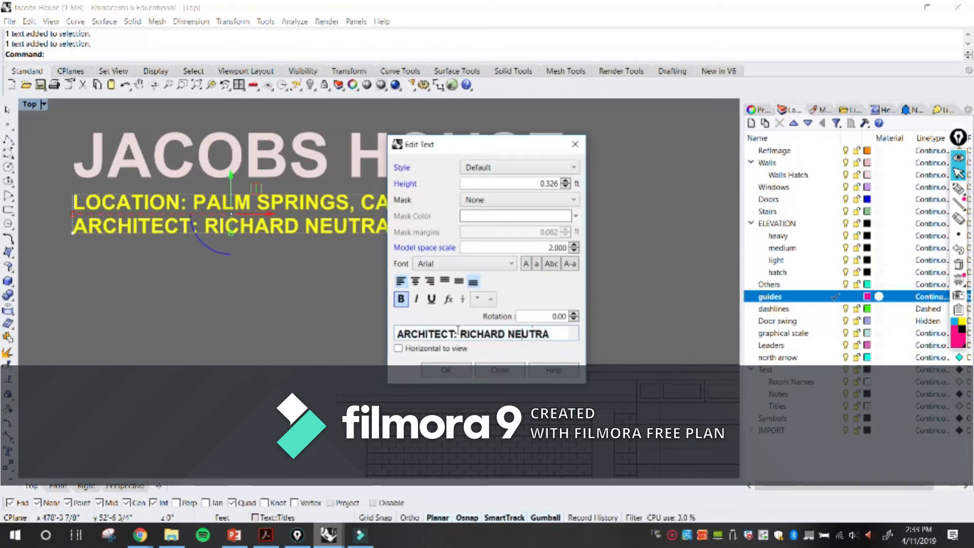
pyautogui.moveTo(460, 334); pyautogui.dragTo(551, 334)
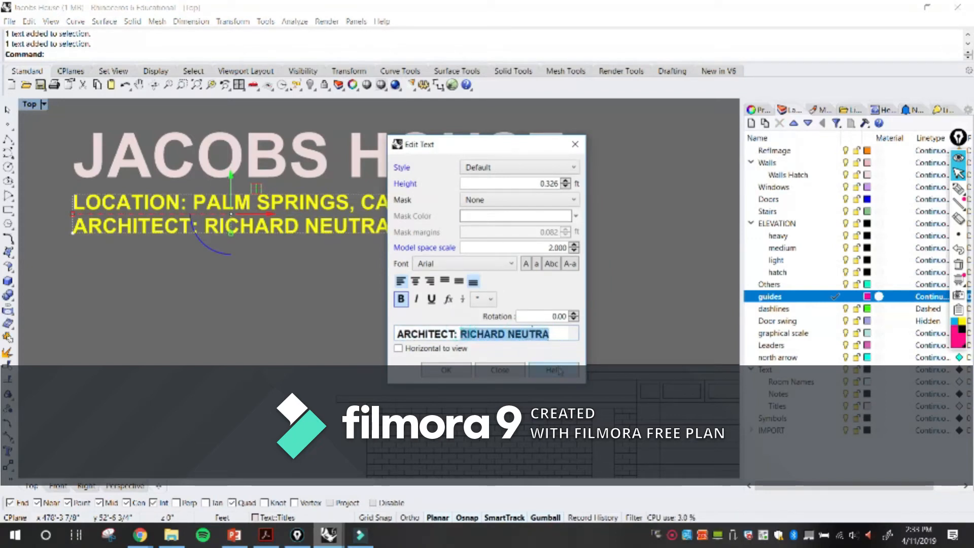
pyautogui.click(446, 370)
# Step: Move the upper elevation together with its WEST ELEVATION label down, farther from the JACOBS HOUSE title
pyautogui.scroll(-2, 371, 287)
pyautogui.scroll(-3, 371, 288)
pyautogui.scroll(3, 278, 299)
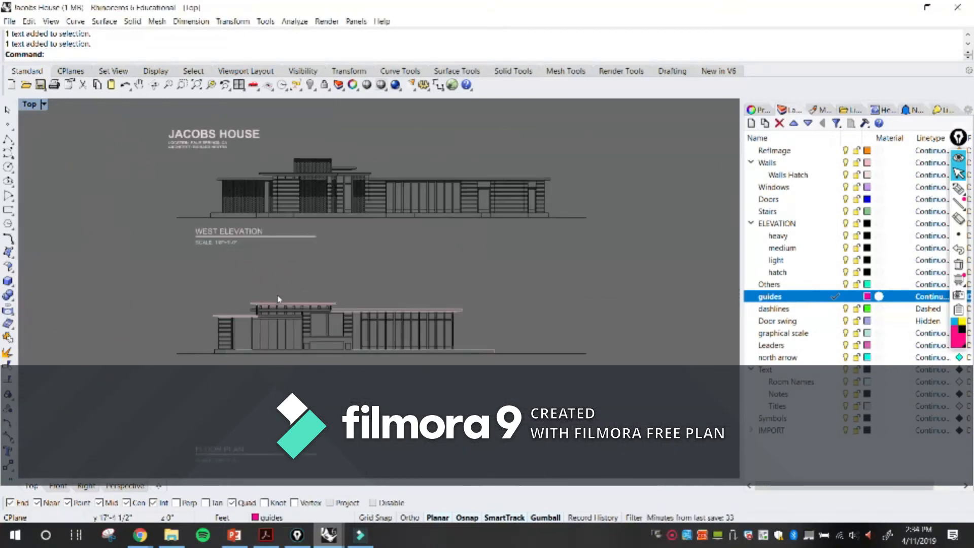
pyautogui.moveTo(260, 467); pyautogui.dragTo(178, 437)
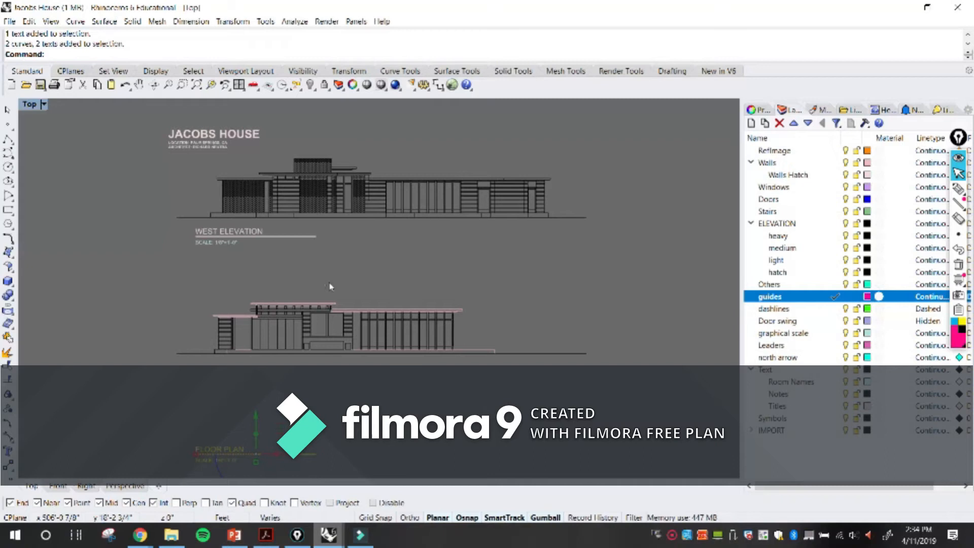
pyautogui.moveTo(358, 265); pyautogui.dragTo(152, 169)
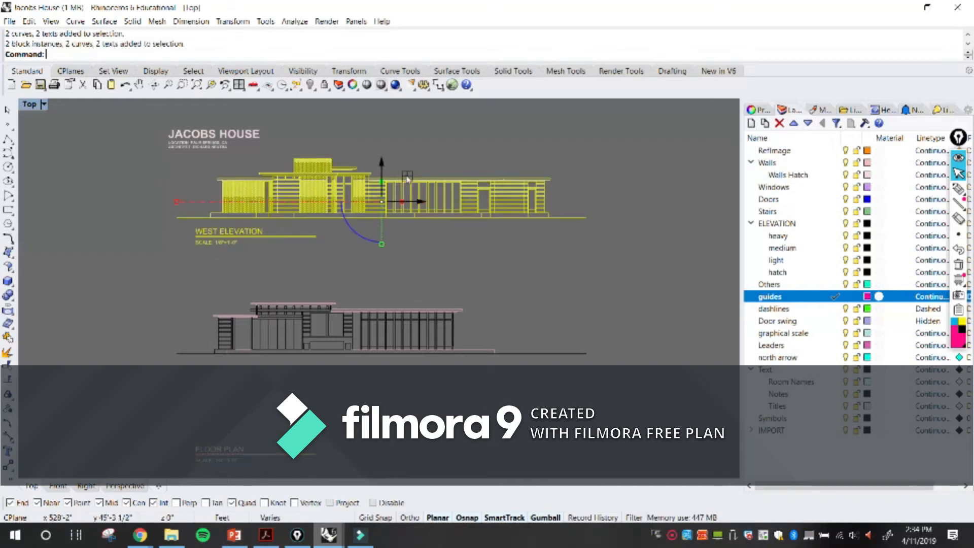
pyautogui.moveTo(388, 166); pyautogui.dragTo(389, 200)
pyautogui.moveTo(416, 384); pyautogui.dragTo(303, 320)
pyautogui.moveTo(381, 289); pyautogui.dragTo(372, 332)
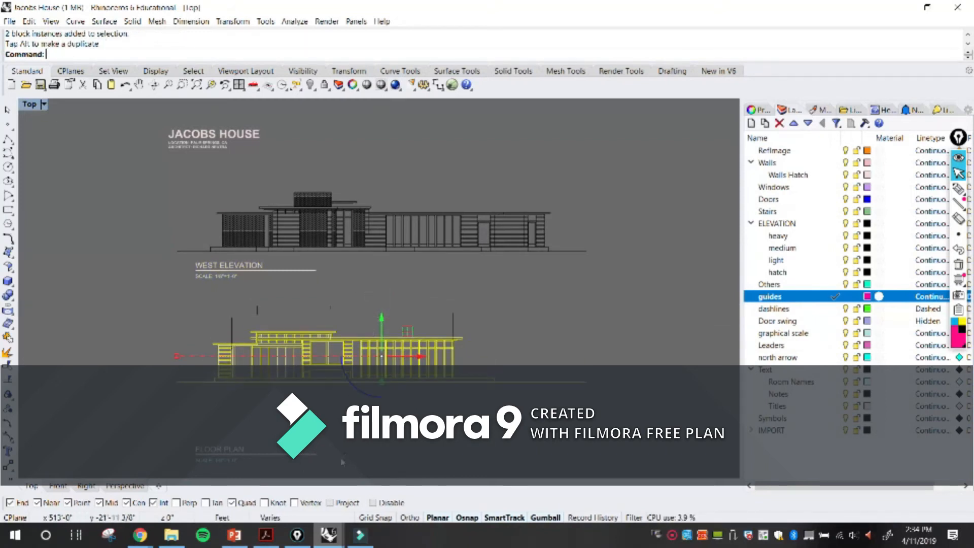
pyautogui.hotkey('ctrl', 'z')
# Step: Move the complete lower elevation slightly down and bring its FLOOR PLAN label up close beneath it
pyautogui.moveTo(151, 289)
pyautogui.mouseDown()
pyautogui.moveTo(296, 341)
pyautogui.moveTo(512, 358)
pyautogui.moveTo(484, 338)
pyautogui.mouseUp()
pyautogui.moveTo(385, 290); pyautogui.dragTo(385, 312)
pyautogui.moveTo(215, 442)
pyautogui.mouseDown()
pyautogui.moveTo(209, 433)
pyautogui.moveTo(256, 401)
pyautogui.moveTo(256, 370)
pyautogui.mouseUp()
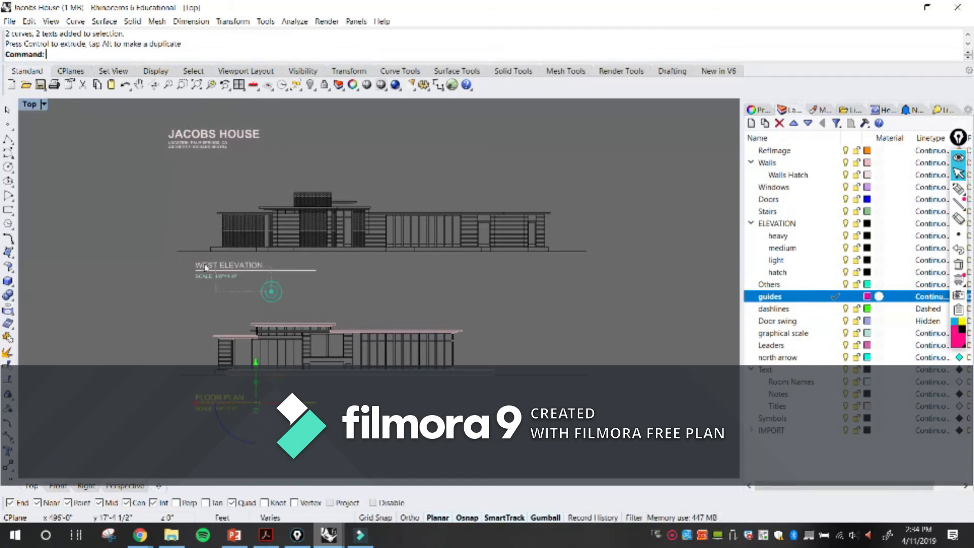
# Step: Shift the WEST ELEVATION and FLOOR PLAN labels together slightly left
pyautogui.moveTo(205, 268); pyautogui.dragTo(204, 266)
pyautogui.moveTo(295, 336); pyautogui.dragTo(287, 337)
pyautogui.click(128, 327)
# Step: Shift only the WEST ELEVATION label with its underline and scale note to the right
pyautogui.moveTo(267, 289); pyautogui.dragTo(210, 265)
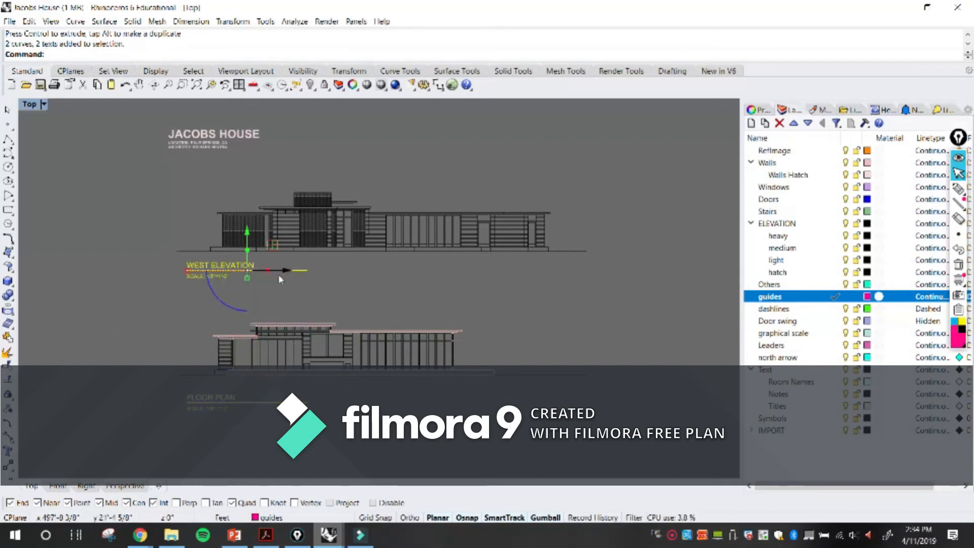
pyautogui.moveTo(286, 270); pyautogui.dragTo(304, 271)
pyautogui.click(148, 300)
# Step: Draw a vertical guide line about 38 ft long from the left end of the WEST ELEVATION label down past the FLOOR PLAN label
pyautogui.scroll(3, 213, 264)
pyautogui.moveTo(188, 258); pyautogui.dragTo(231, 292, button='right')
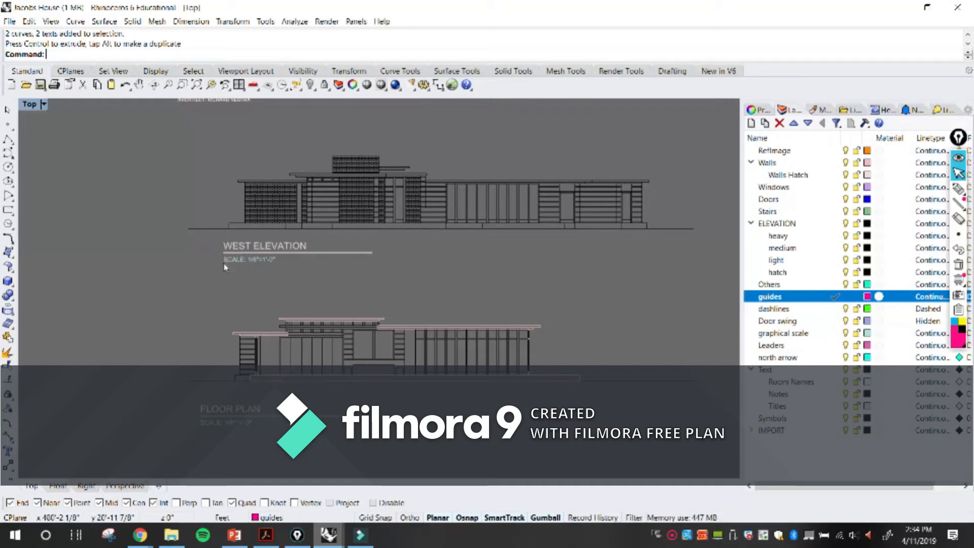
pyautogui.press('Return')
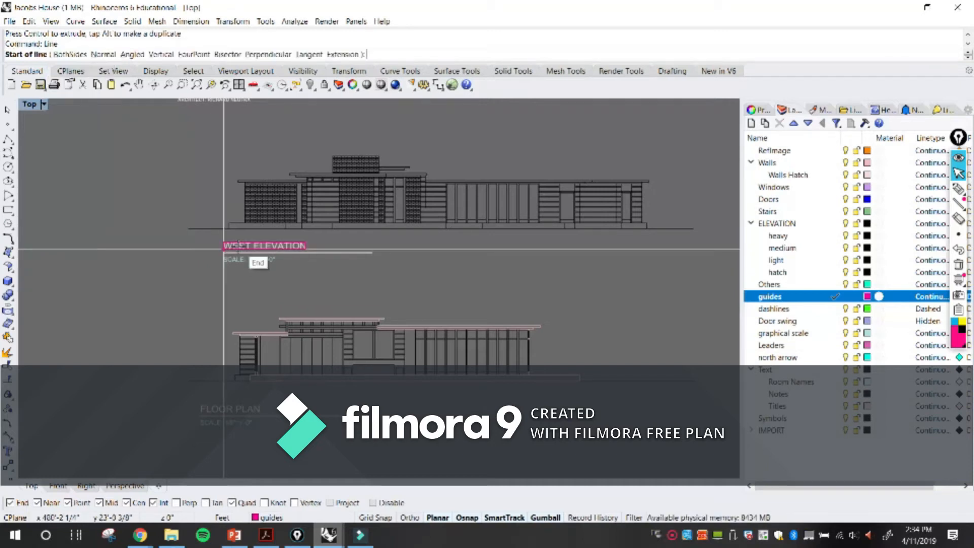
pyautogui.click(223, 249)
pyautogui.press('F8')
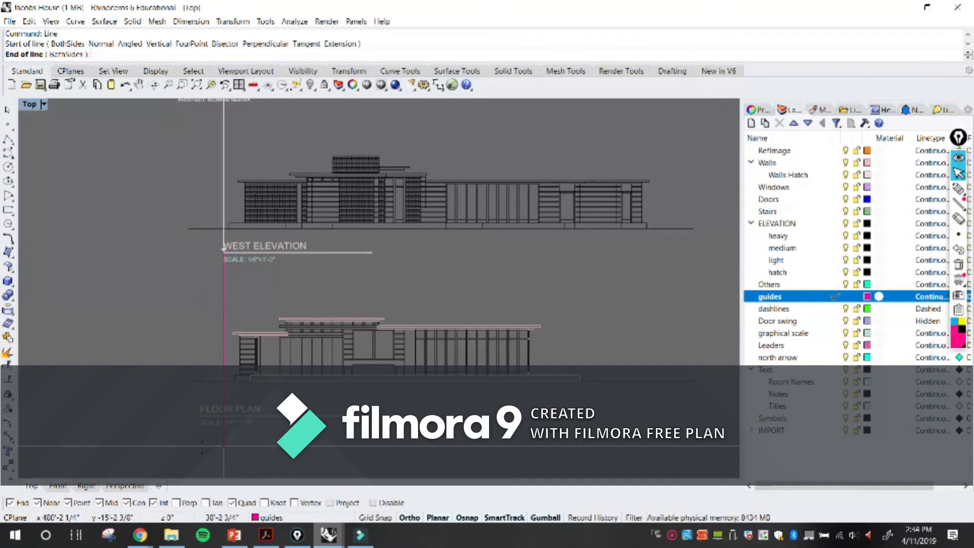
pyautogui.keyDown('shift'); pyautogui.click(202, 447); pyautogui.keyUp('shift')
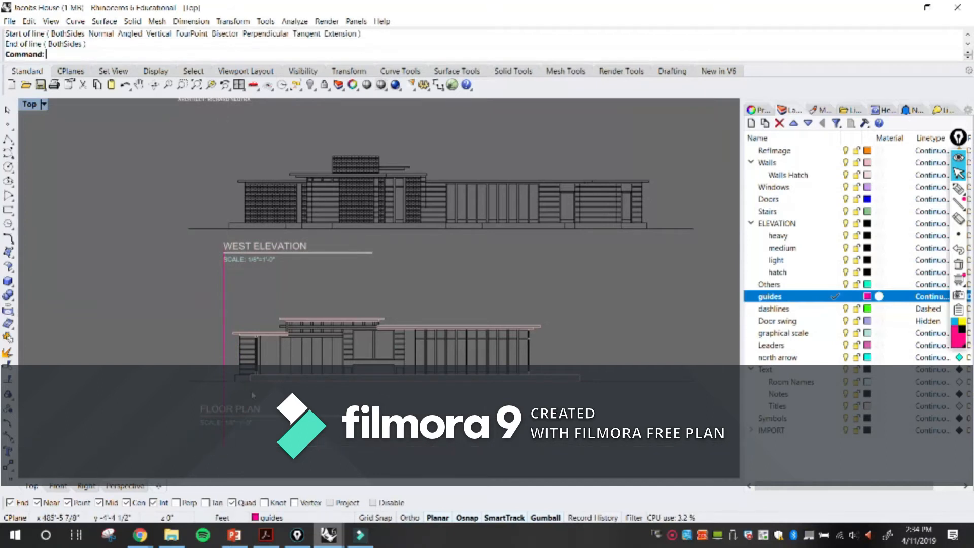
# Step: Move the WEST ELEVATION label and its guide line into alignment with the left end of the FLOOR PLAN underline, and delete the guide
pyautogui.scroll(2, 246, 321)
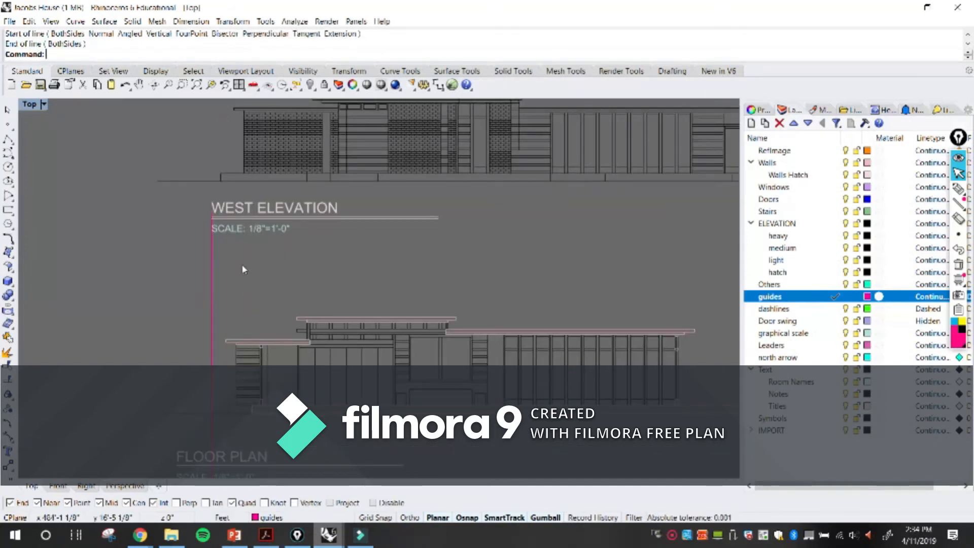
pyautogui.moveTo(165, 204); pyautogui.dragTo(165, 203)
pyautogui.moveTo(231, 369); pyautogui.dragTo(274, 292, button='right')
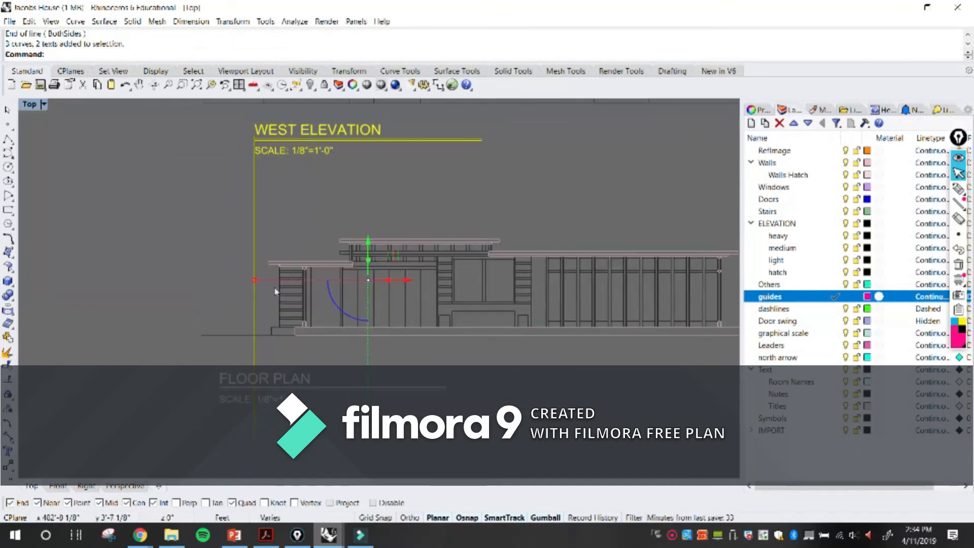
pyautogui.scroll(5, 263, 303)
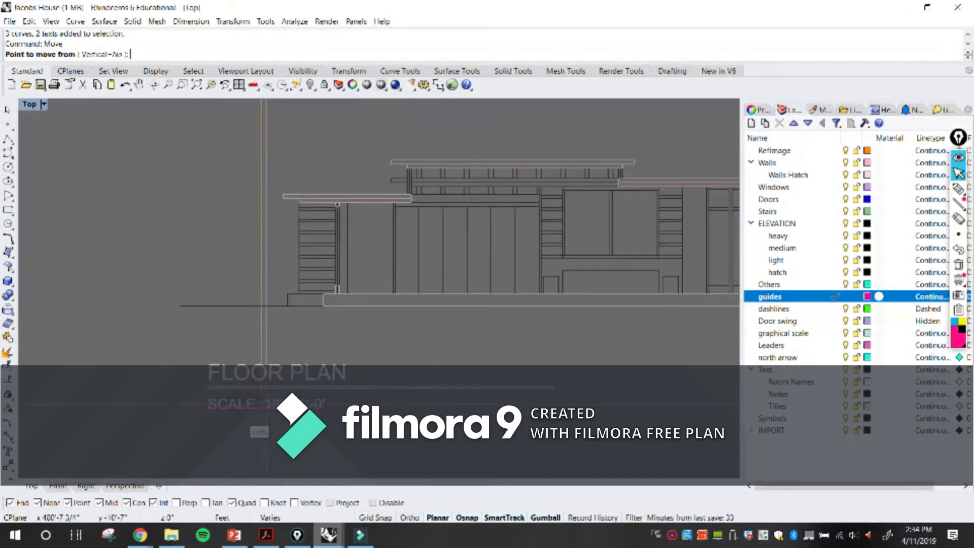
pyautogui.click(253, 362)
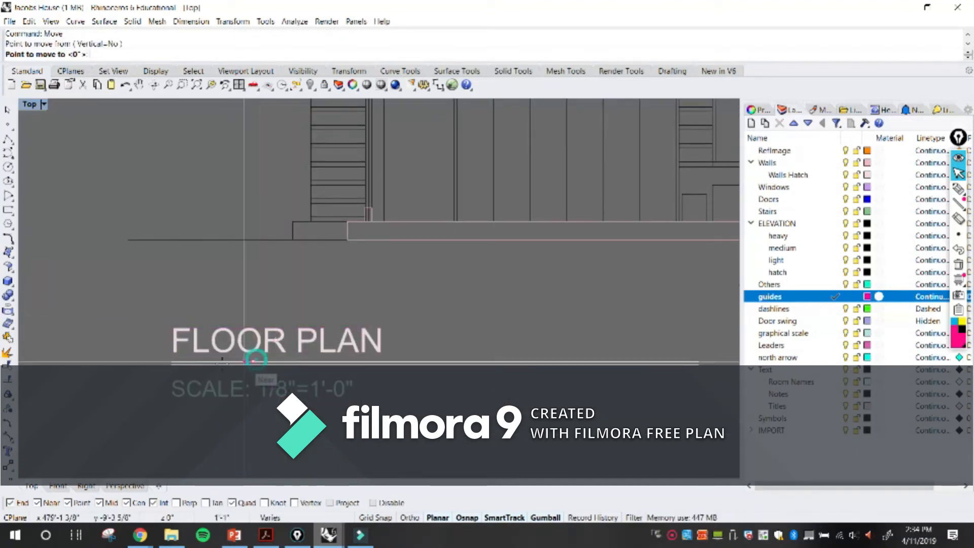
pyautogui.click(167, 361)
pyautogui.scroll(-5, 230, 282)
pyautogui.click(212, 251)
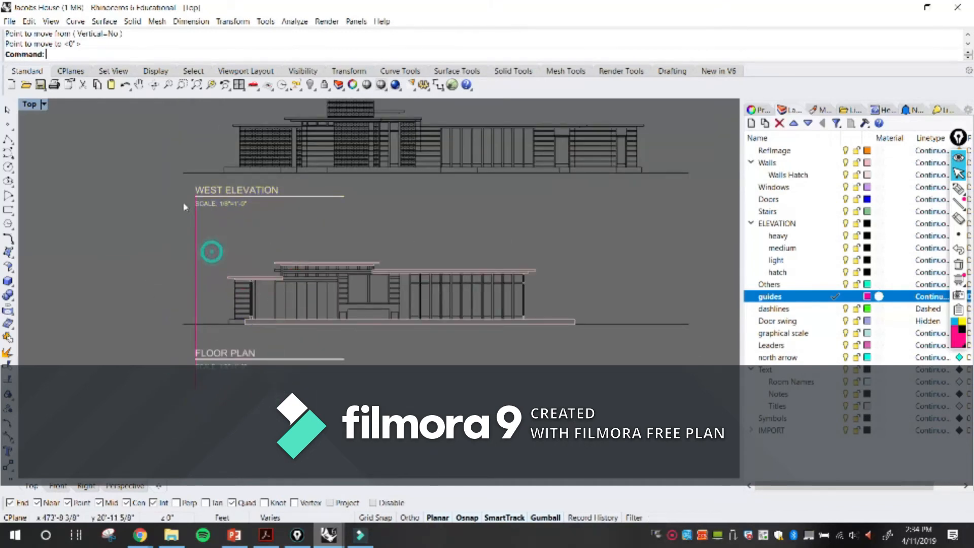
pyautogui.click(197, 255)
pyautogui.press('Delete')
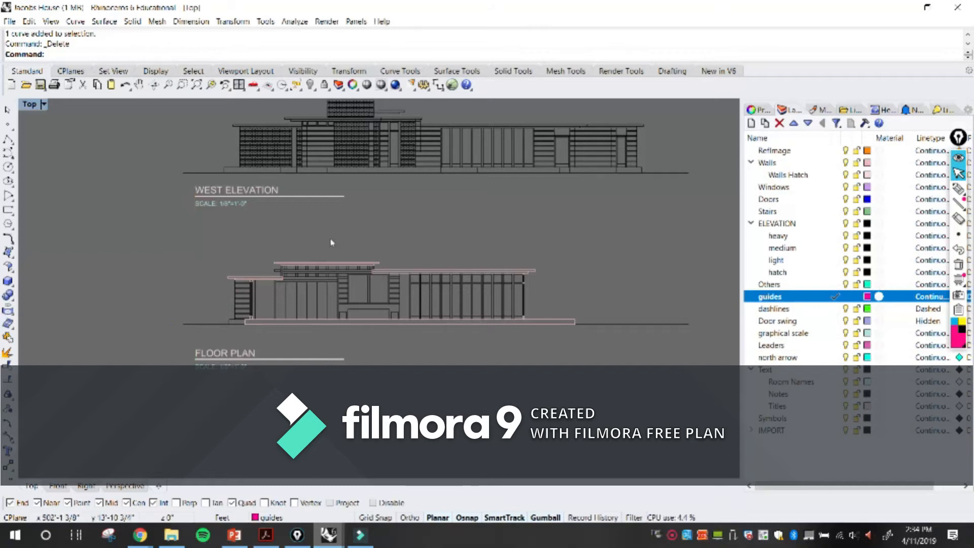
# Step: Move both elevation labels left to line up with the left ends of the elevations' ground lines
pyautogui.click(199, 346)
pyautogui.keyDown('shift'); pyautogui.click(217, 192); pyautogui.keyUp('shift')
pyautogui.moveTo(308, 277); pyautogui.dragTo(297, 275)
pyautogui.click(135, 168)
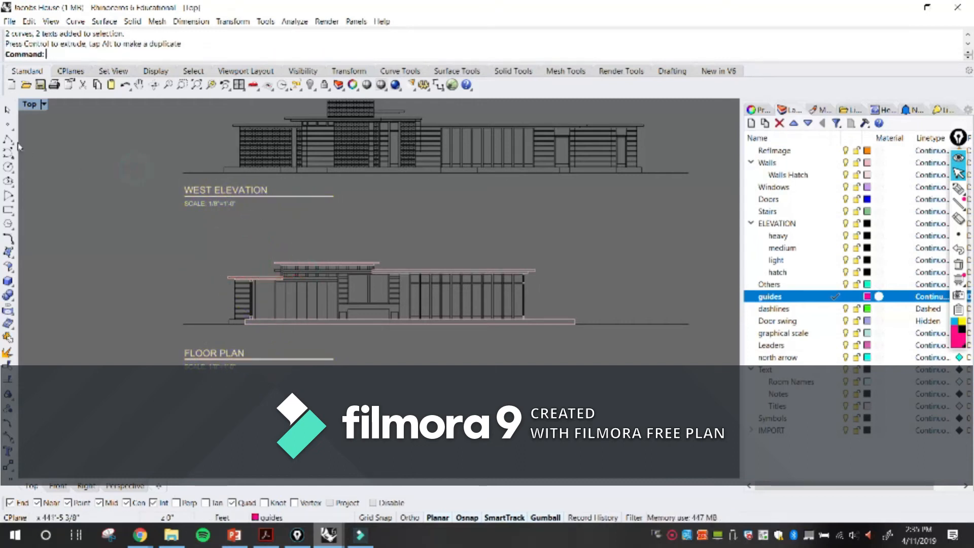
# Step: Check the labels' alignment with a vertical polyline from the left end of the upper ground line, and delete that polyline
pyautogui.click(8, 139)
pyautogui.click(183, 173)
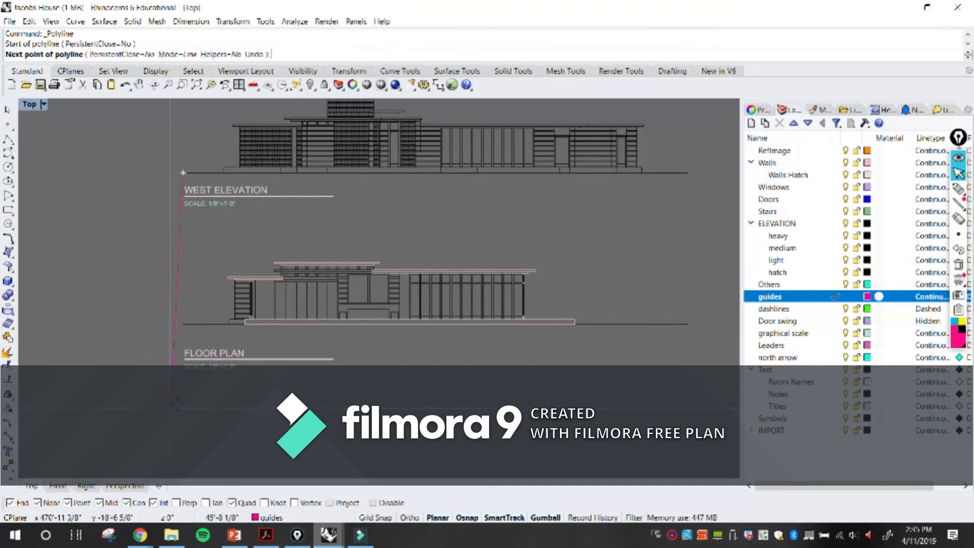
pyautogui.click(182, 425)
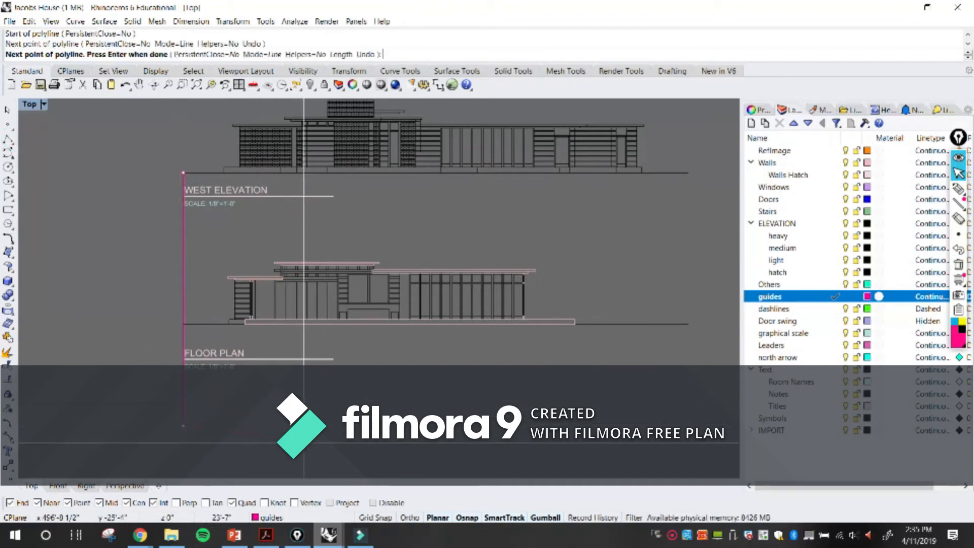
pyautogui.press('Return')
pyautogui.moveTo(377, 263); pyautogui.dragTo(349, 308, button='right')
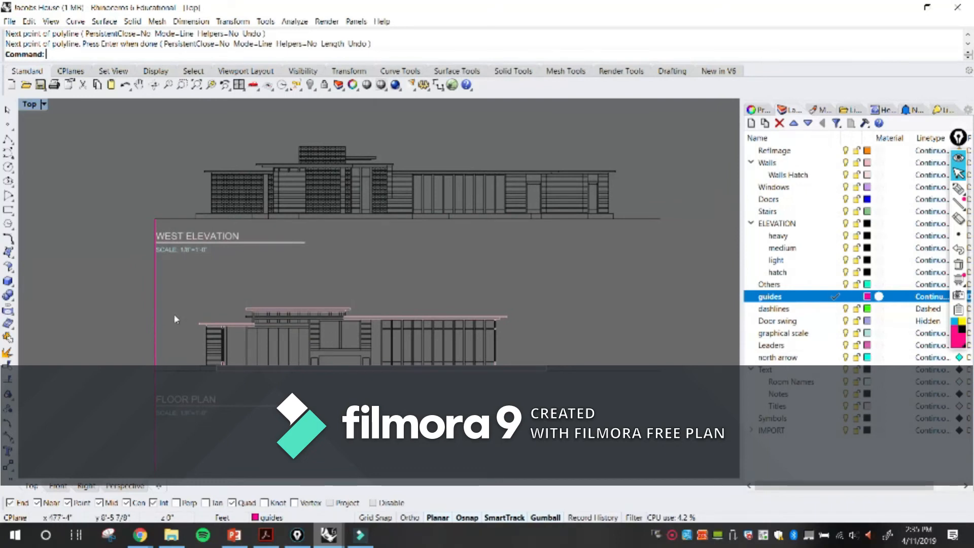
pyautogui.click(155, 319)
pyautogui.press('Delete')
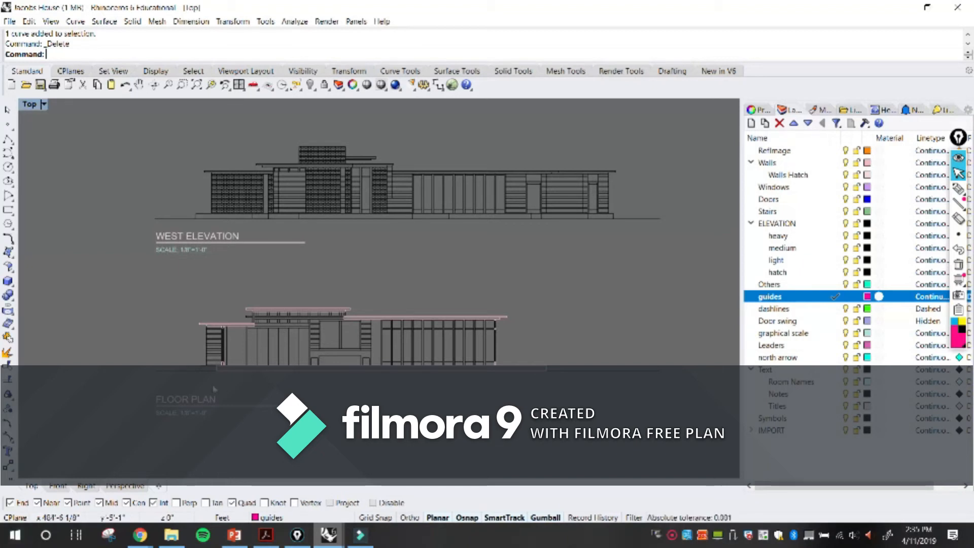
pyautogui.moveTo(327, 285); pyautogui.dragTo(341, 336, button='right')
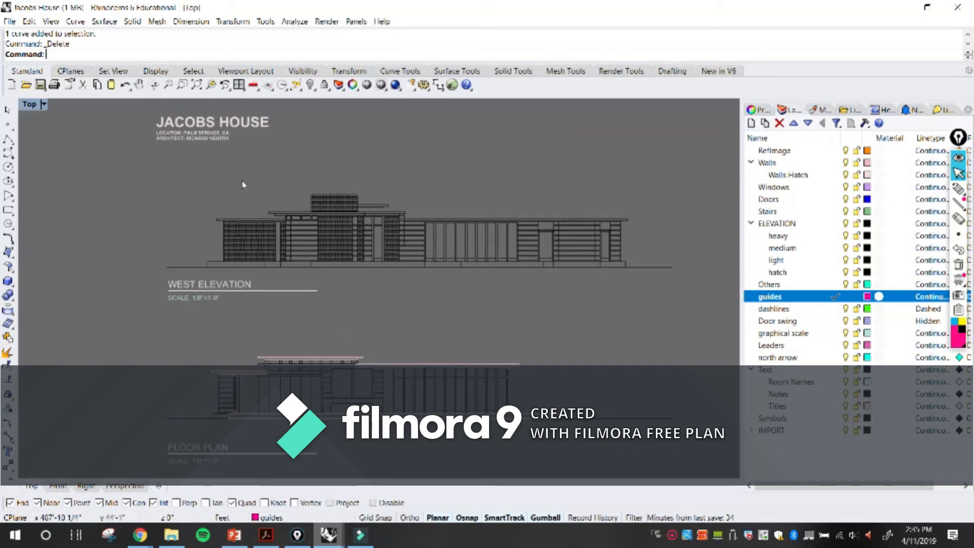
pyautogui.doubleClick(201, 447)
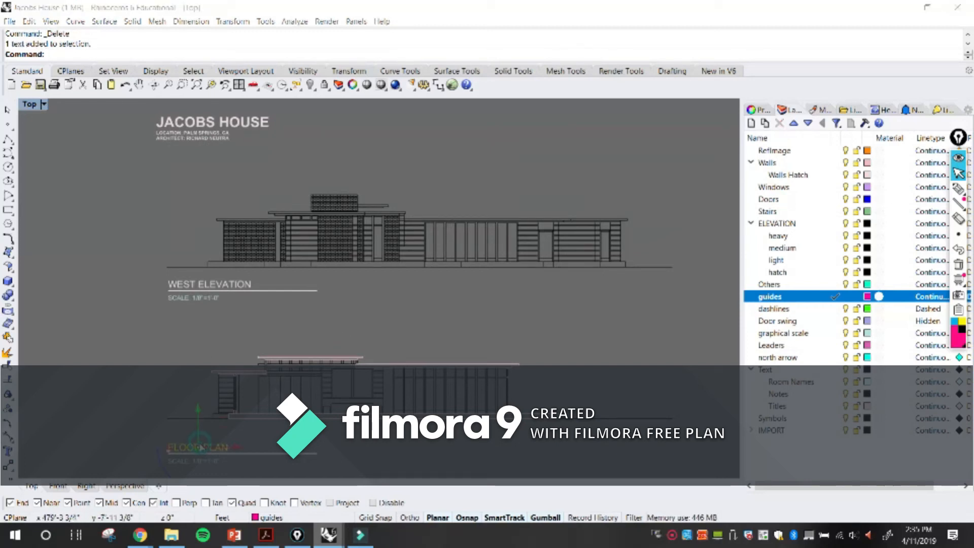
pyautogui.click(497, 370)
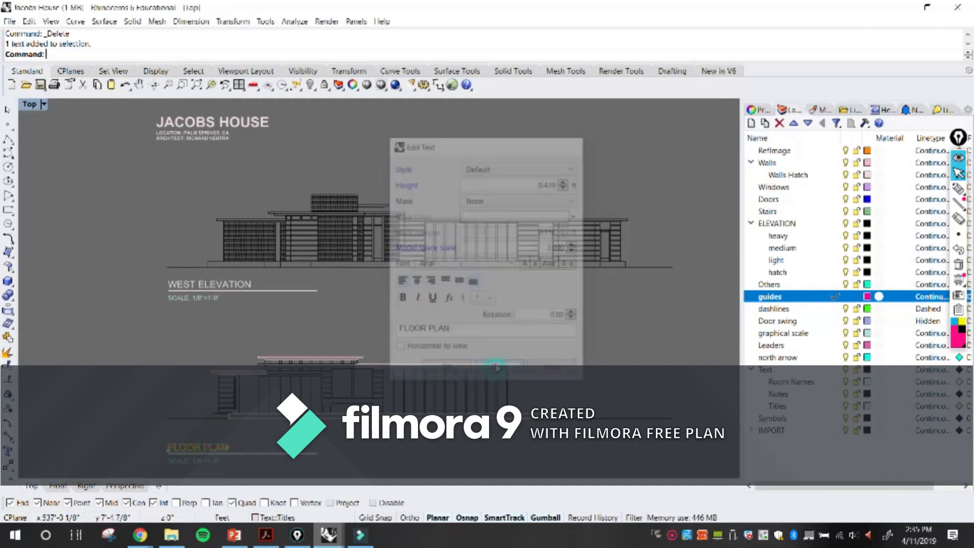
# Step: Examine the drawing titles beside the upper elevation, the middle drawing and the floor plan on the reference sheet
pyautogui.scroll(-10, 500, 332)
pyautogui.click(348, 323)
pyautogui.scroll(10, 348, 323)
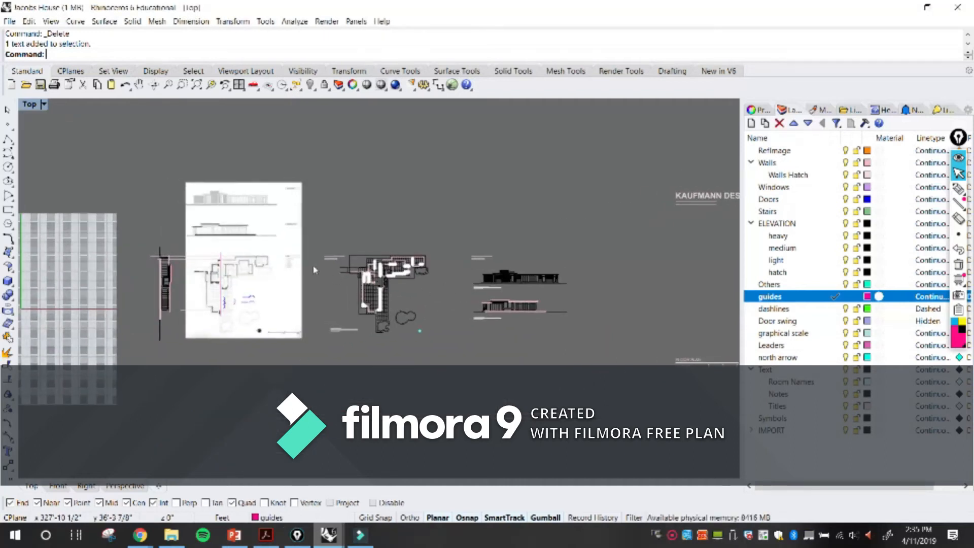
pyautogui.scroll(-5, 257, 287)
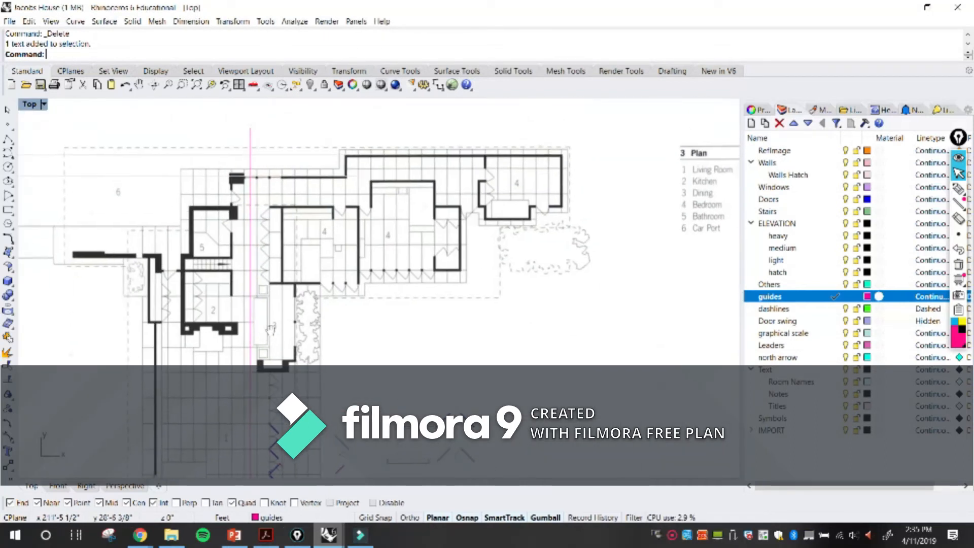
pyautogui.moveTo(355, 220); pyautogui.dragTo(356, 424, button='right')
pyautogui.scroll(12, 459, 158)
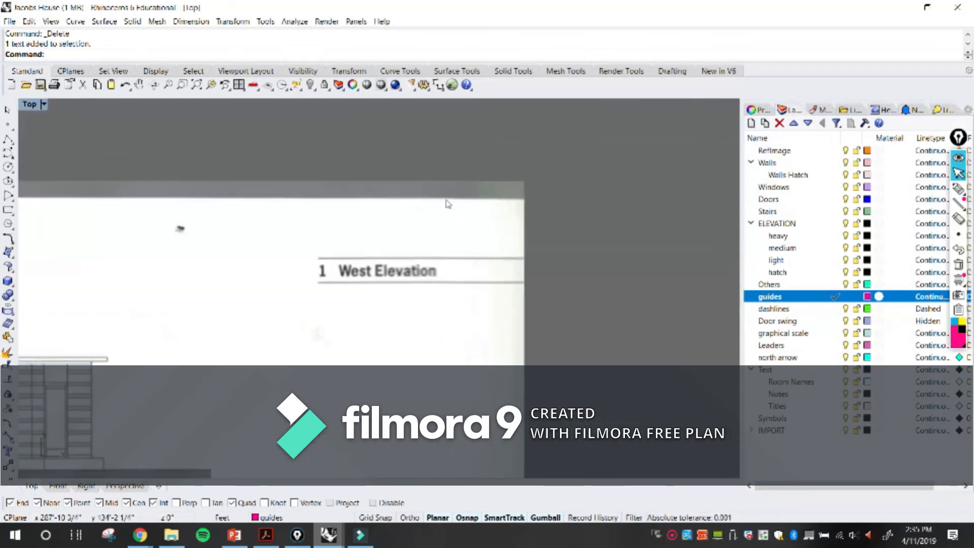
pyautogui.moveTo(380, 320); pyautogui.dragTo(388, 204, button='right')
pyautogui.scroll(-5, 390, 207)
pyautogui.scroll(5, 375, 249)
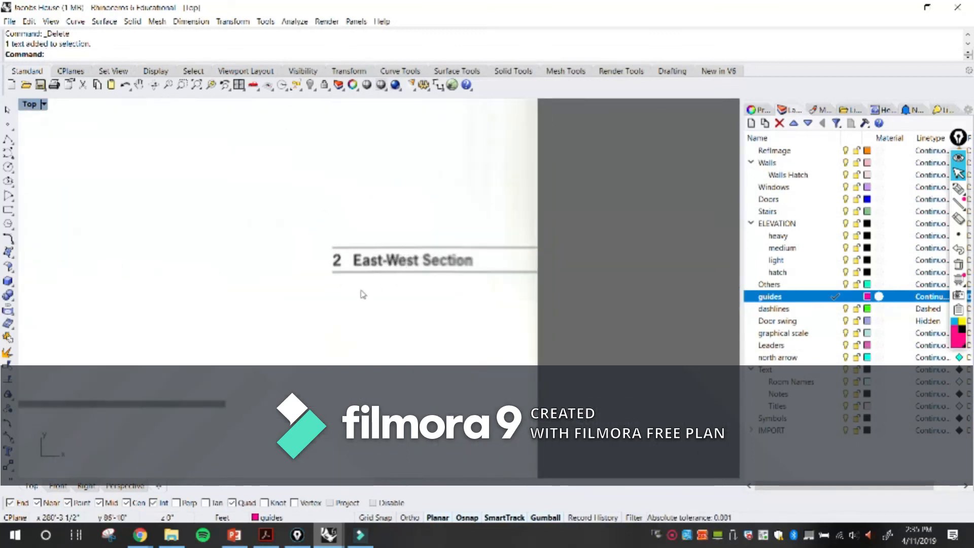
pyautogui.scroll(-8, 402, 215)
pyautogui.moveTo(367, 281); pyautogui.dragTo(356, 204, button='right')
pyautogui.moveTo(274, 269)
pyautogui.mouseDown(button='right')
pyautogui.moveTo(297, 282)
pyautogui.moveTo(273, 273)
pyautogui.moveTo(285, 279)
pyautogui.mouseUp(button='right')
pyautogui.scroll(6, 252, 246)
# Step: Switch to the Architectural Graphics PDF in Acrobat and highlight the two arrows of the horizontal section cut on the Building Sections page
pyautogui.click(265, 535)
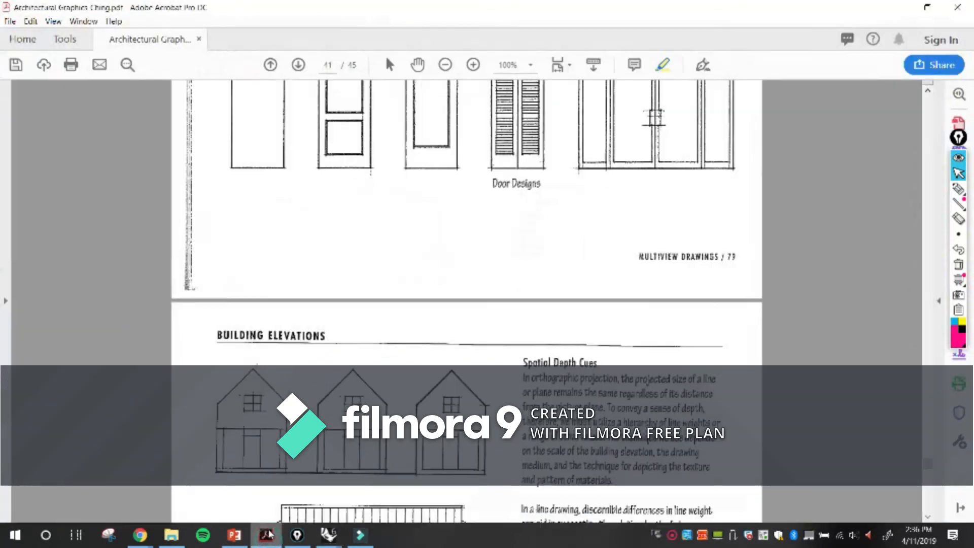
pyautogui.scroll(5, 862, 239)
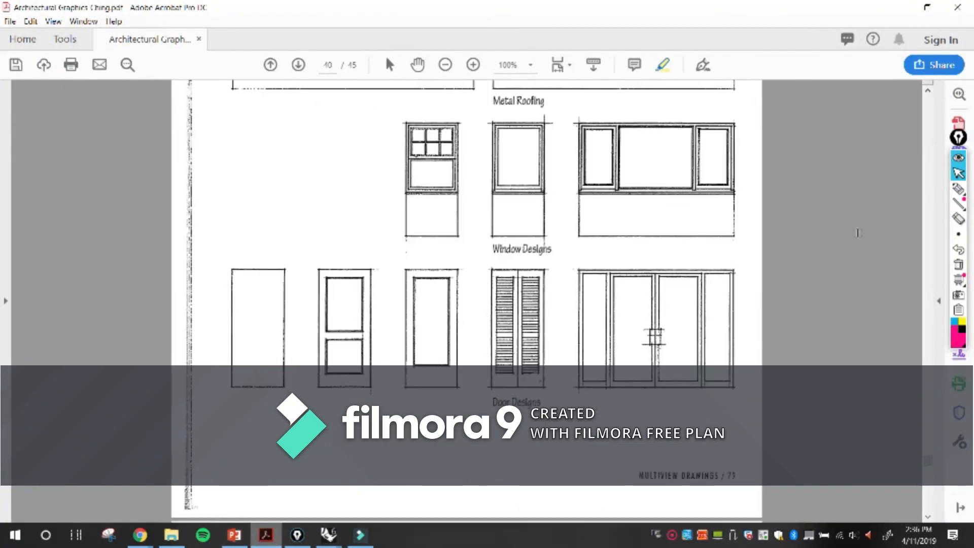
pyautogui.moveTo(928, 462)
pyautogui.mouseDown()
pyautogui.moveTo(936, 342)
pyautogui.moveTo(947, 325)
pyautogui.moveTo(942, 335)
pyautogui.mouseUp()
pyautogui.scroll(-3, 535, 397)
pyautogui.moveTo(417, 296); pyautogui.dragTo(428, 297)
pyautogui.moveTo(515, 296); pyautogui.dragTo(547, 296)
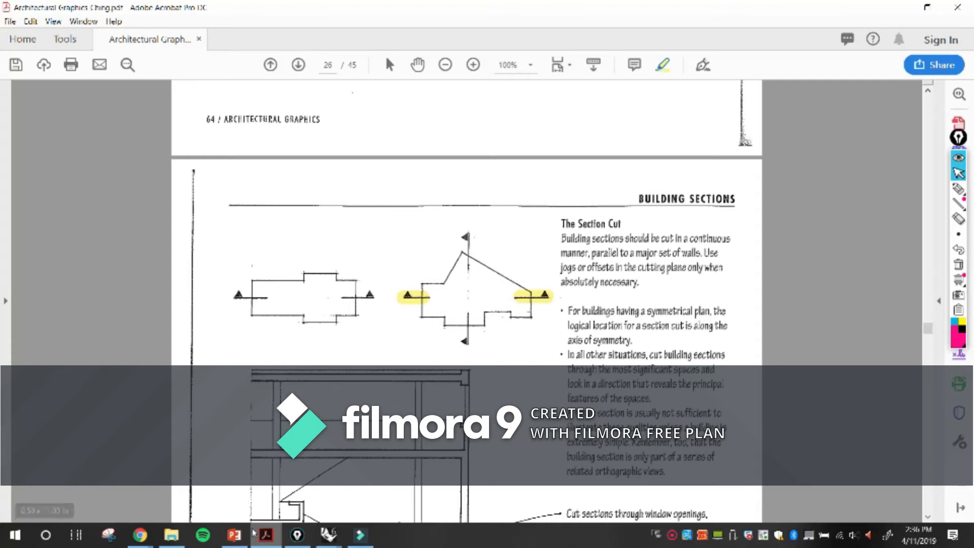
# Step: Return to the Jacobs House model in Rhino and examine the floor plan and its north arrow
pyautogui.moveTo(327, 530)
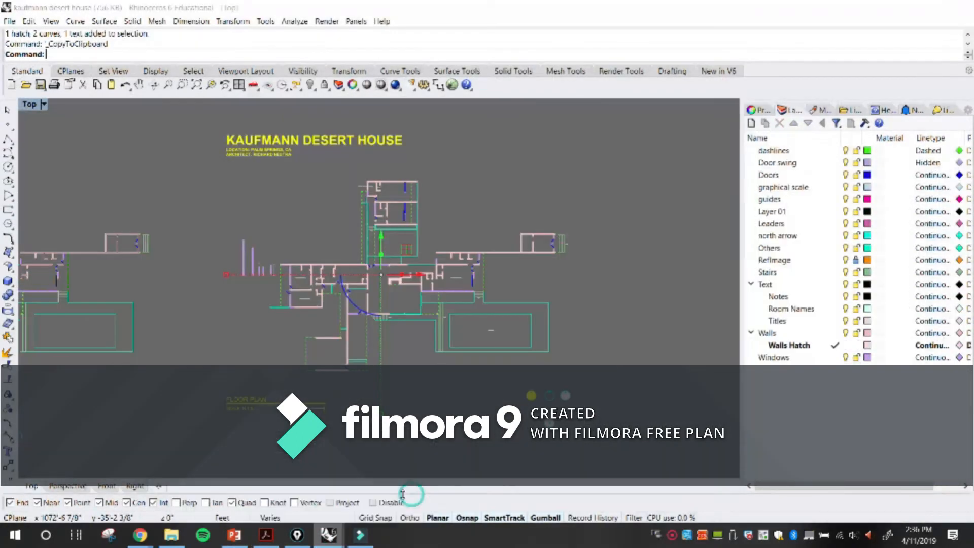
pyautogui.click(397, 482)
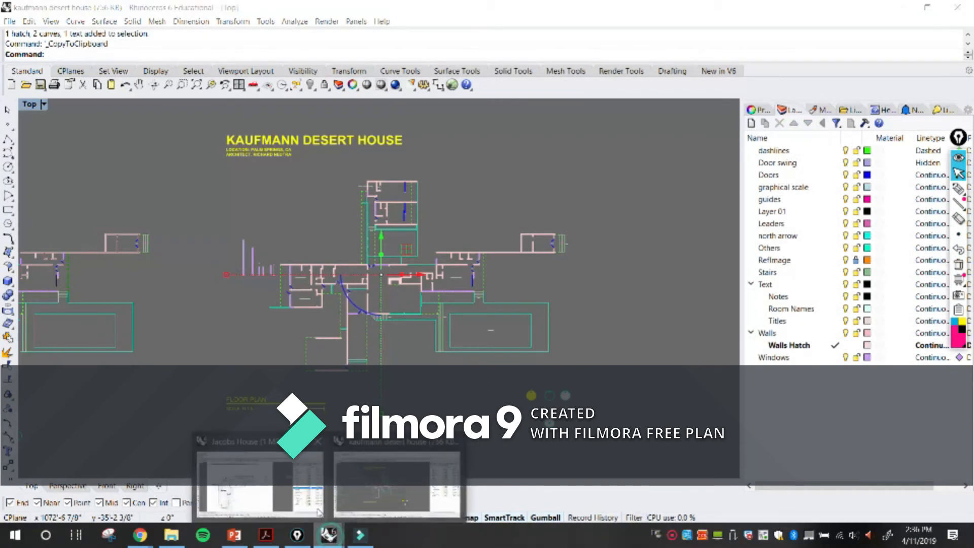
pyautogui.click(281, 489)
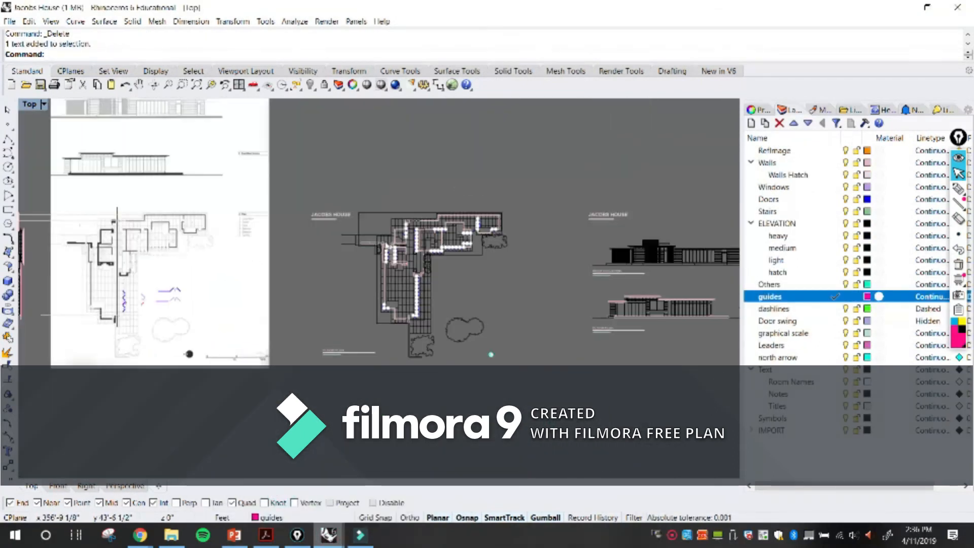
pyautogui.scroll(5, 371, 243)
pyautogui.moveTo(370, 242); pyautogui.dragTo(353, 256, button='right')
pyautogui.scroll(-6, 360, 257)
pyautogui.moveTo(479, 378); pyautogui.dragTo(428, 348, button='right')
pyautogui.scroll(9, 426, 346)
pyautogui.scroll(5, 364, 359)
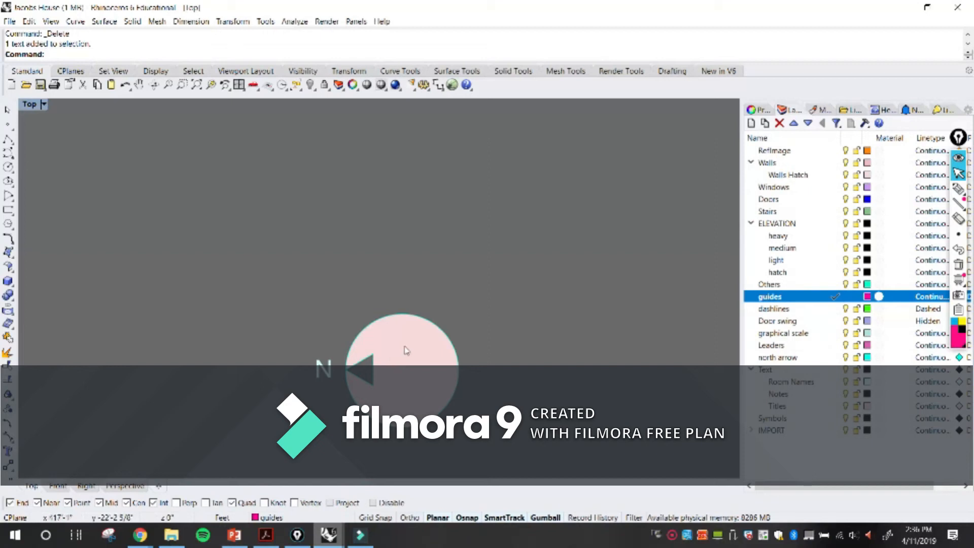
pyautogui.scroll(-9, 404, 311)
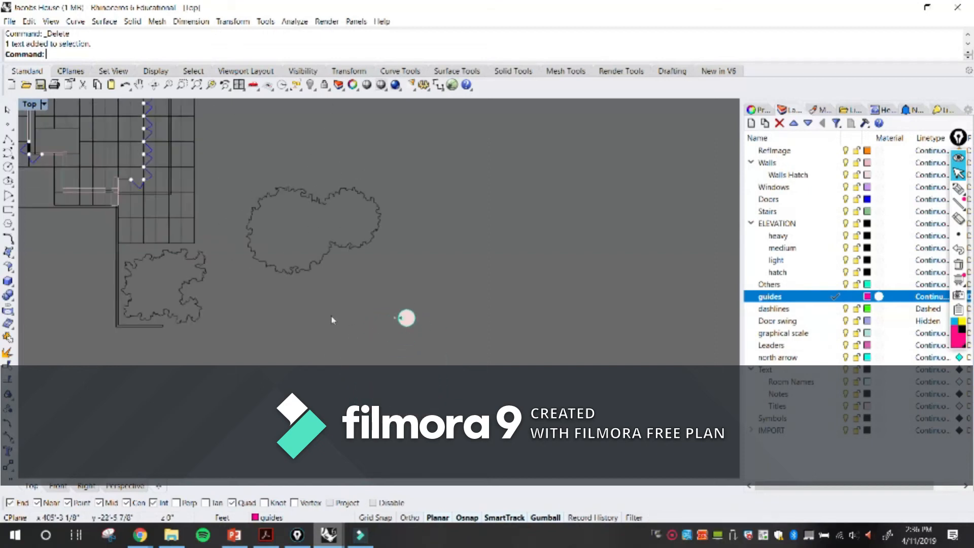
pyautogui.moveTo(329, 319); pyautogui.dragTo(440, 386, button='right')
# Step: Switch to Chrome and search Google in a new tab for section cut symbol images
pyautogui.moveTo(140, 535)
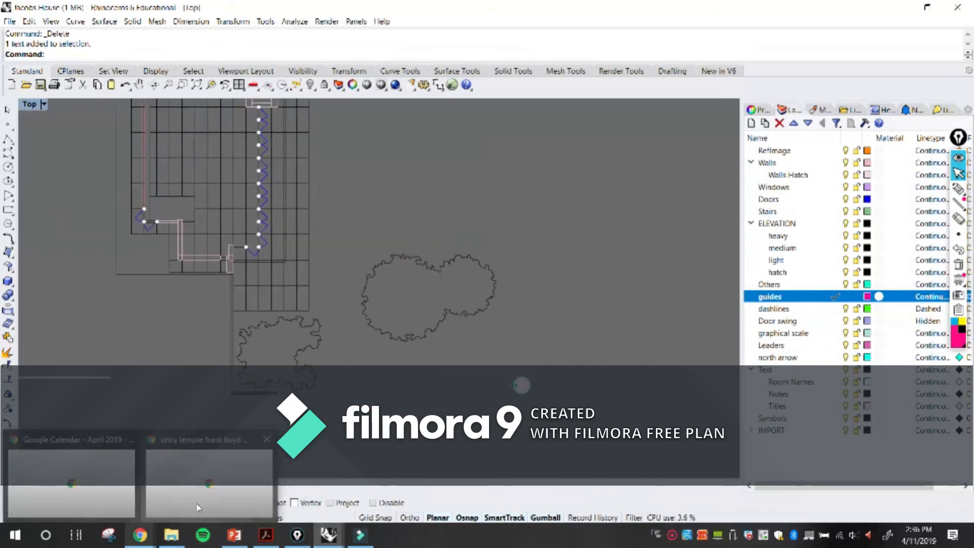
pyautogui.click(203, 502)
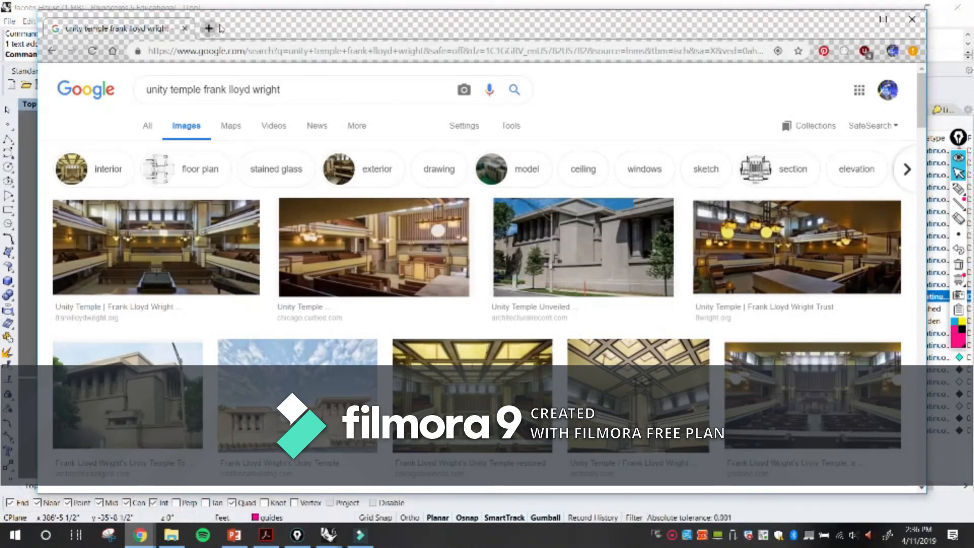
pyautogui.click(209, 28)
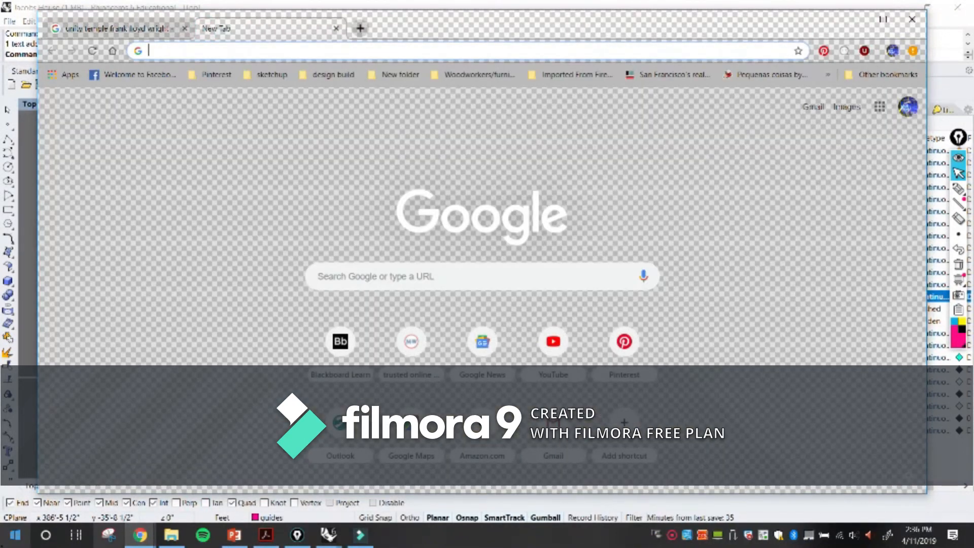
pyautogui.write('section cut')
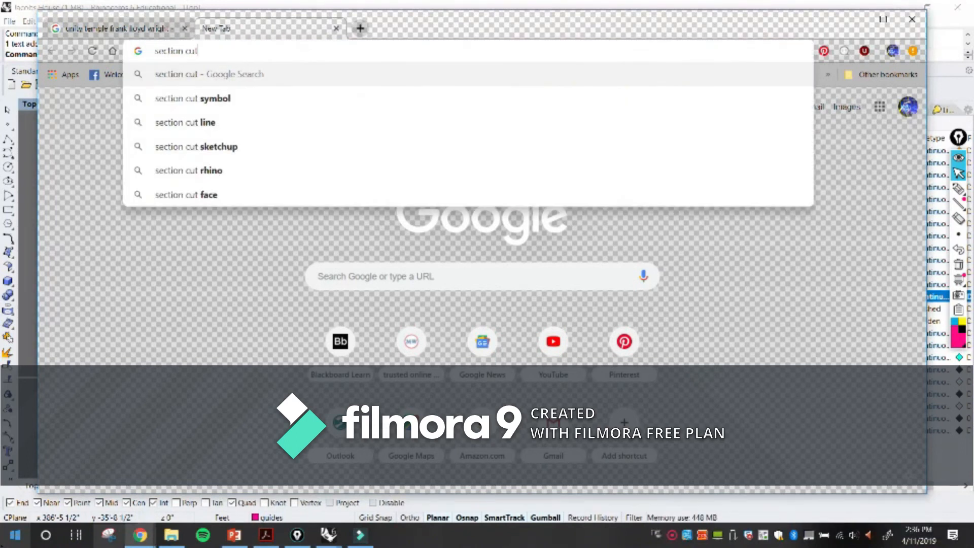
pyautogui.press('Down')
pyautogui.press('Return')
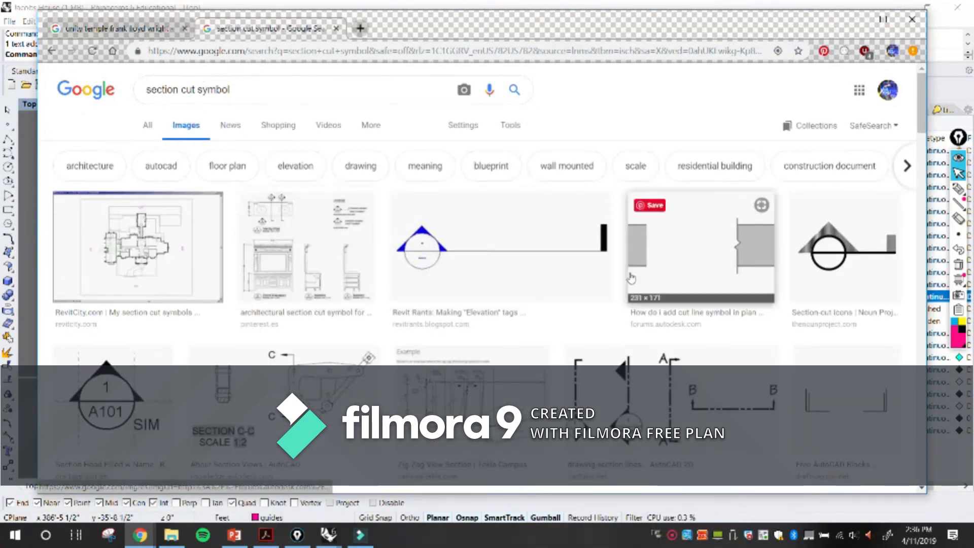
# Step: Compare the Section Head Filled w Name symbol with the Structural Drafter section cut symbol in the image results
pyautogui.click(123, 405)
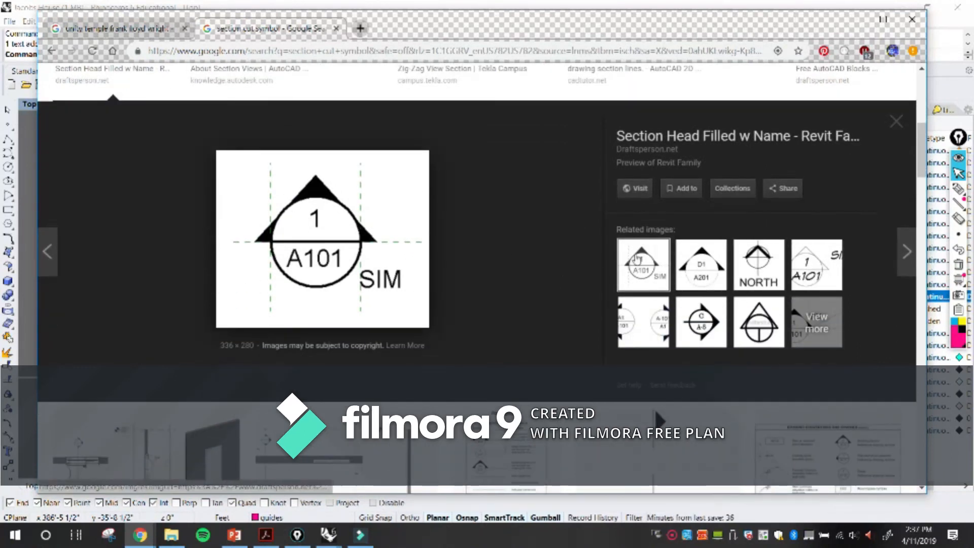
pyautogui.scroll(-6, 634, 259)
pyautogui.scroll(4, 659, 305)
pyautogui.click(682, 321)
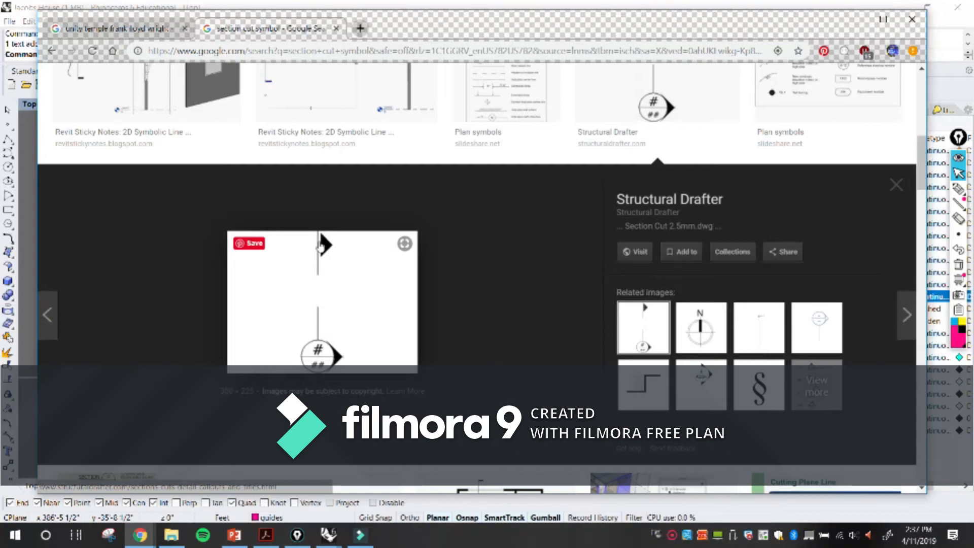
pyautogui.scroll(9, 302, 258)
pyautogui.click(117, 409)
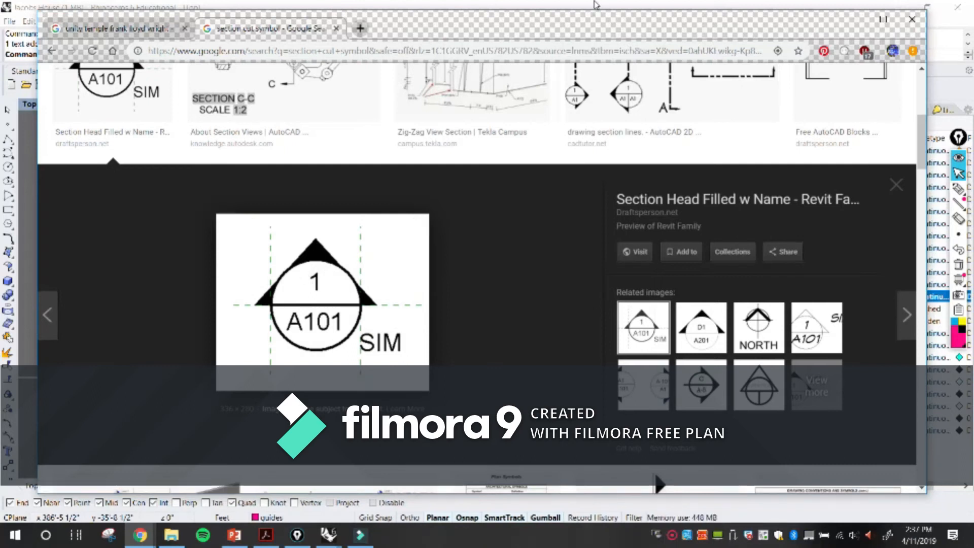
# Step: Switch back to Rhino and examine the vertical line crossing the reference floor plan next to the rotated drawing
pyautogui.click(325, 534)
pyautogui.moveTo(376, 359)
pyautogui.mouseDown(button='right')
pyautogui.moveTo(392, 387)
pyautogui.moveTo(390, 413)
pyautogui.mouseUp(button='right')
pyautogui.moveTo(440, 220)
pyautogui.mouseDown(button='right')
pyautogui.moveTo(476, 248)
pyautogui.moveTo(605, 280)
pyautogui.moveTo(553, 326)
pyautogui.moveTo(572, 313)
pyautogui.moveTo(640, 309)
pyautogui.moveTo(646, 322)
pyautogui.mouseUp(button='right')
pyautogui.scroll(-4, 576, 272)
pyautogui.scroll(-5, 552, 326)
pyautogui.scroll(5, 299, 318)
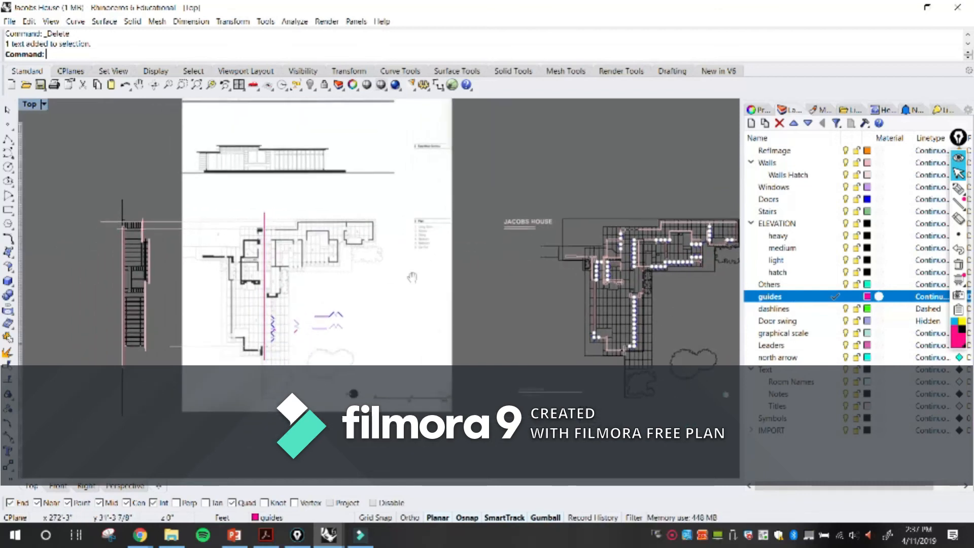
pyautogui.scroll(2, 299, 318)
pyautogui.moveTo(224, 251); pyautogui.dragTo(304, 396, button='right')
pyautogui.scroll(-6, 298, 193)
pyautogui.moveTo(269, 216); pyautogui.dragTo(477, 258, button='right')
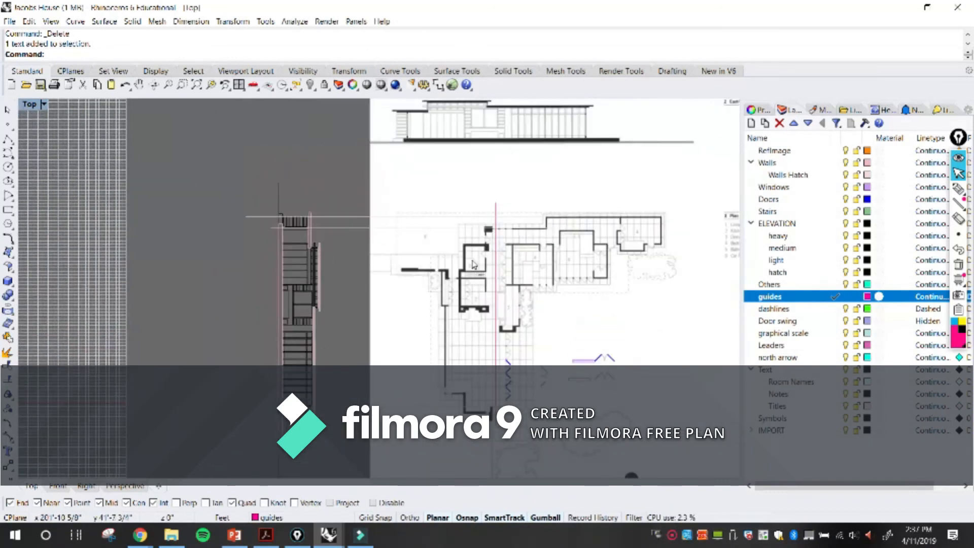
# Step: Inspect the upper end of the rotated elevation drawing, where the horizontal guides meet the wall and window lines
pyautogui.scroll(8, 477, 258)
pyautogui.scroll(-5, 515, 243)
pyautogui.scroll(10, 151, 231)
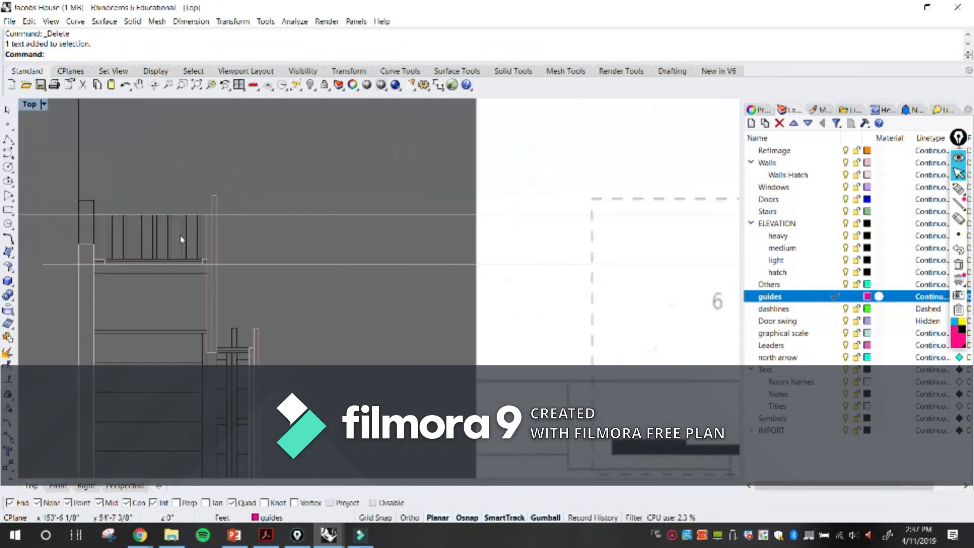
pyautogui.scroll(2, 151, 230)
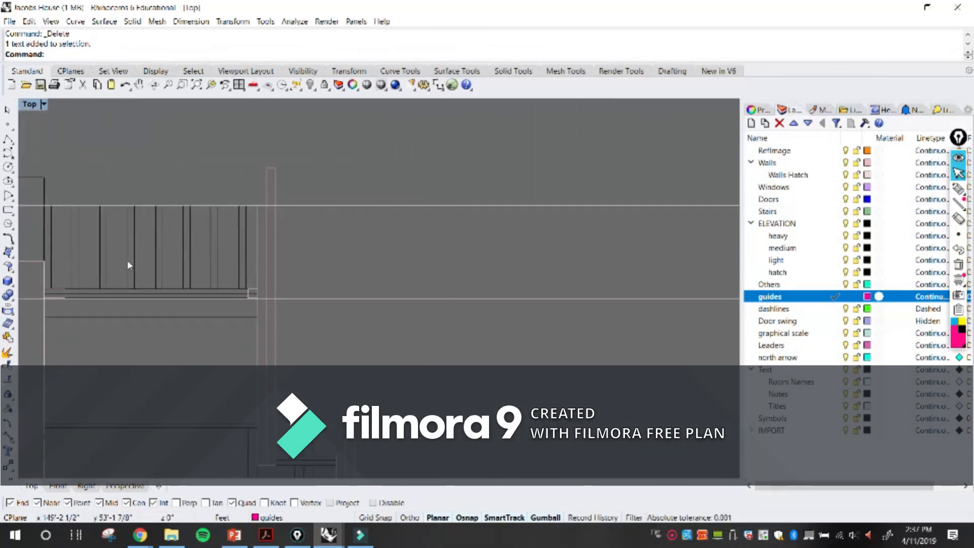
pyautogui.scroll(6, 180, 218)
pyautogui.moveTo(138, 248); pyautogui.dragTo(339, 206, button='right')
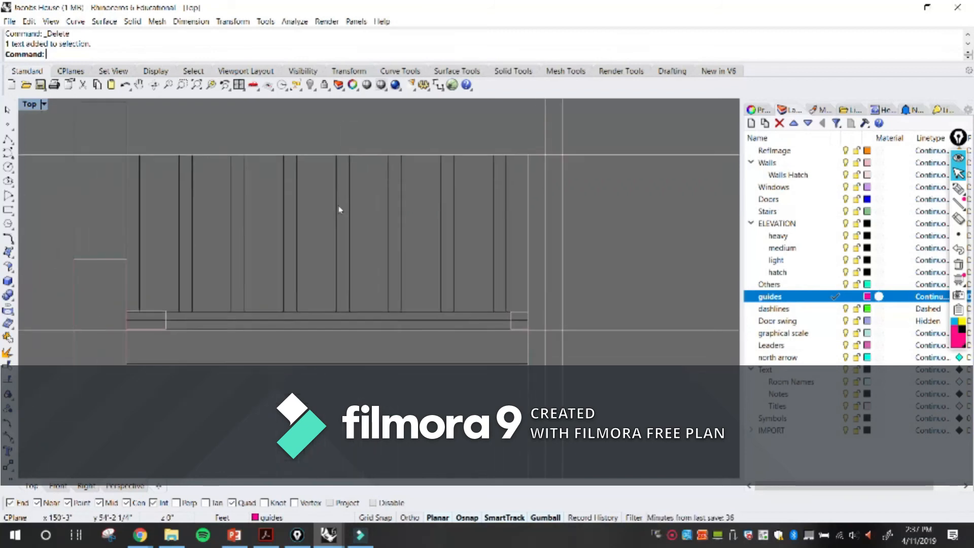
pyautogui.click(492, 323)
pyautogui.press('Escape')
pyautogui.scroll(4, 499, 307)
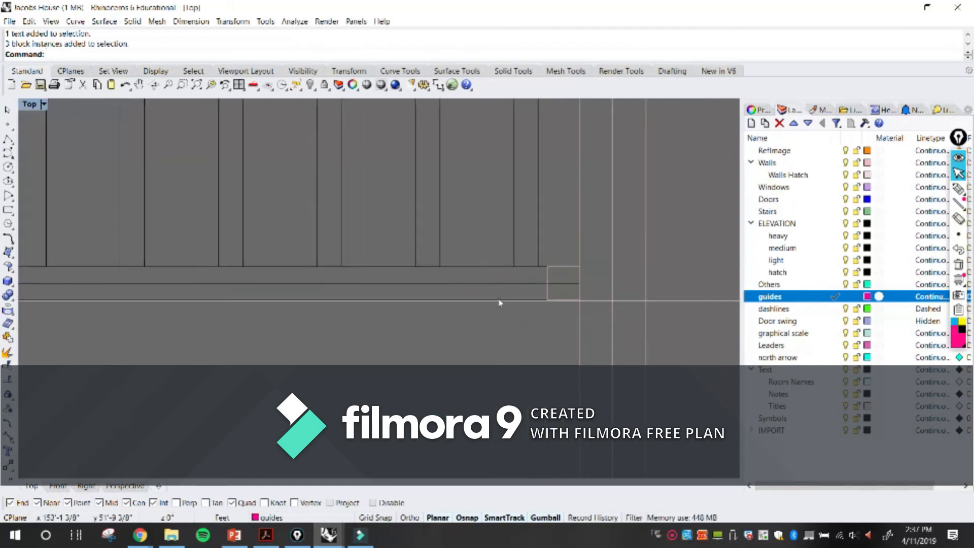
pyautogui.scroll(-10, 505, 285)
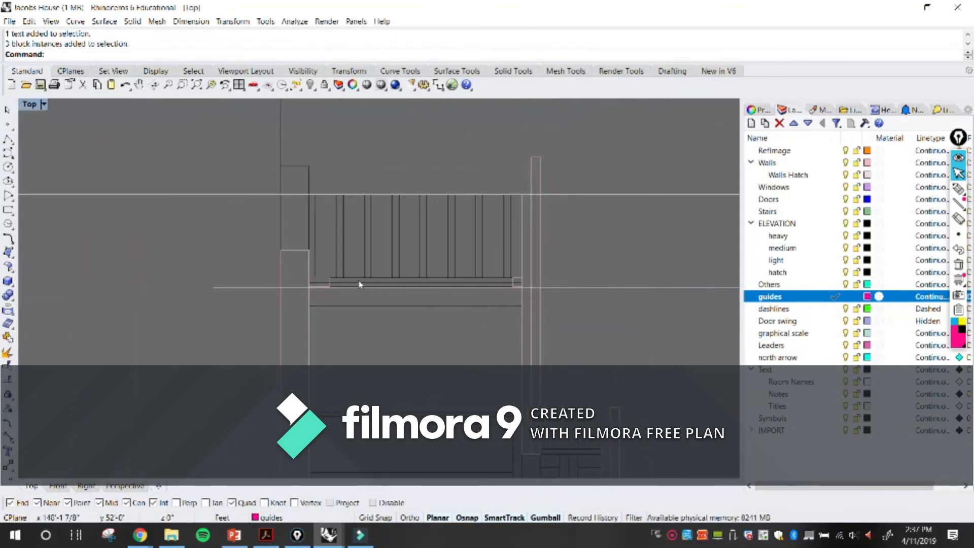
pyautogui.scroll(3, 385, 287)
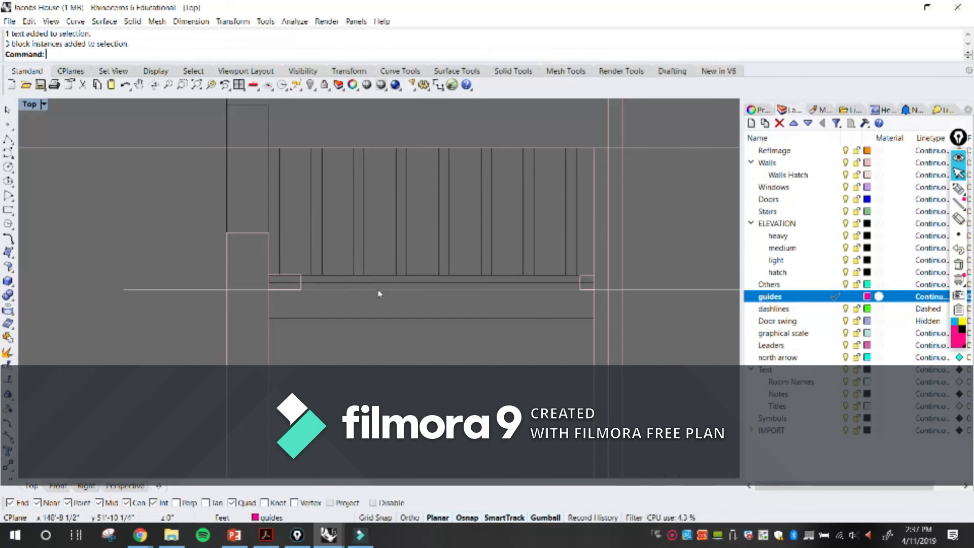
# Step: Inspect the lower end of the rotated elevation drawing against the matching walls and doors on the reference floor plan
pyautogui.scroll(-16, 580, 283)
pyautogui.moveTo(554, 365)
pyautogui.mouseDown(button='right')
pyautogui.moveTo(482, 265)
pyautogui.moveTo(460, 209)
pyautogui.mouseUp(button='right')
pyautogui.moveTo(456, 350); pyautogui.dragTo(436, 271, button='right')
pyautogui.scroll(10, 478, 341)
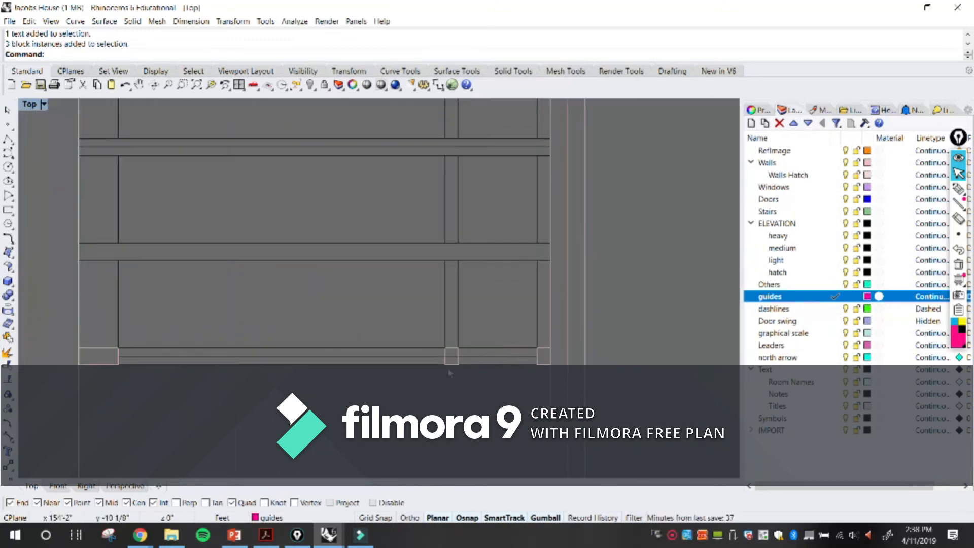
pyautogui.scroll(-10, 355, 358)
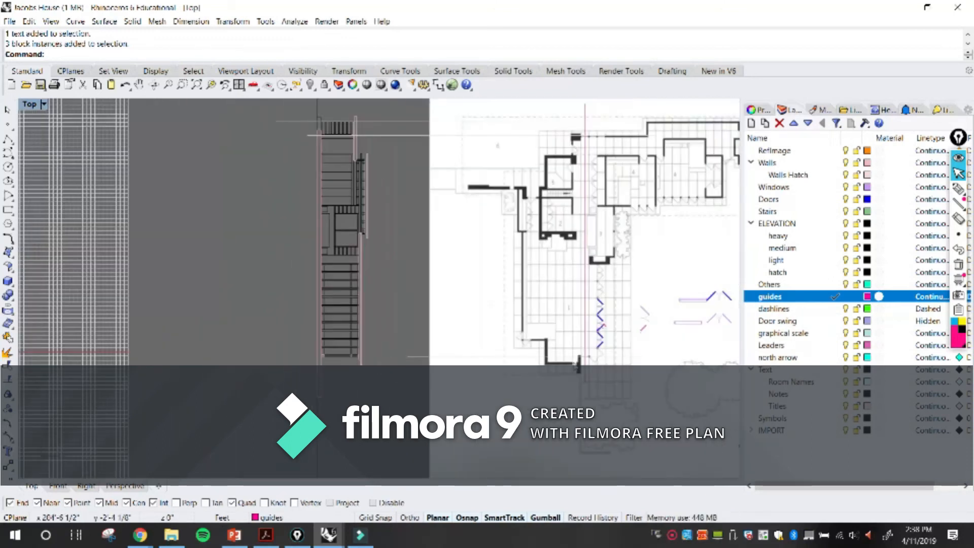
pyautogui.scroll(6, 599, 358)
pyautogui.scroll(3, 599, 358)
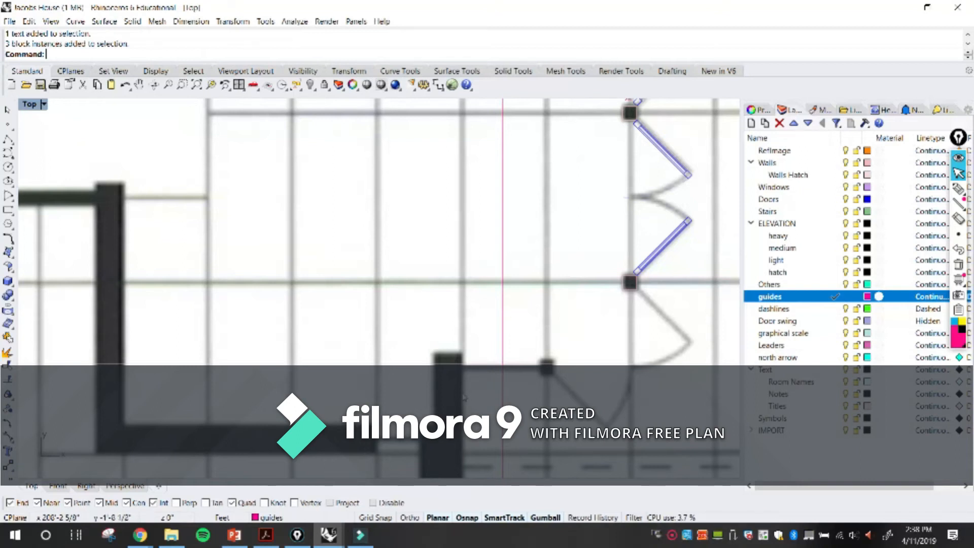
pyautogui.scroll(-10, 456, 406)
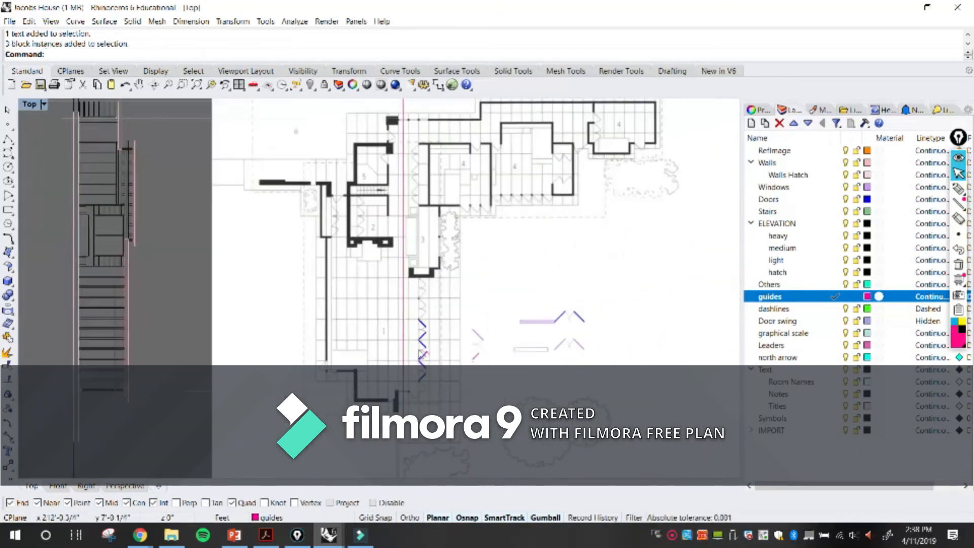
# Step: Examine the vertical guide crossing the reference floor plan and the walls, doors and windows it passes through
pyautogui.moveTo(382, 372); pyautogui.dragTo(363, 376, button='right')
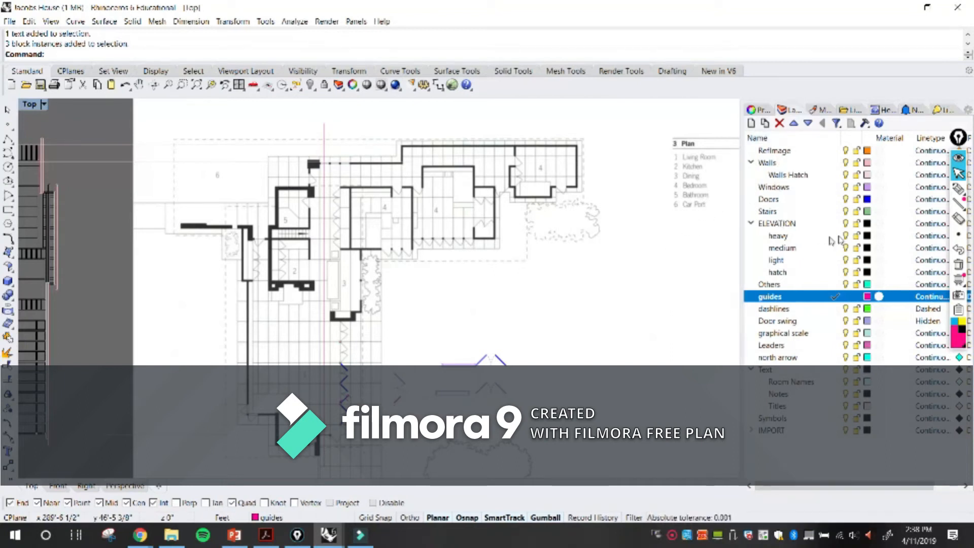
pyautogui.scroll(-3, 442, 288)
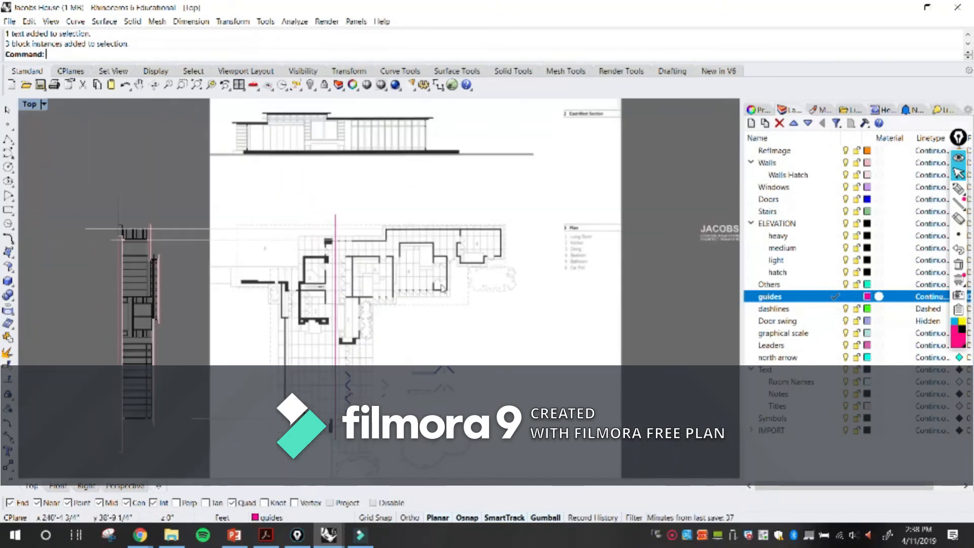
pyautogui.moveTo(434, 295); pyautogui.dragTo(415, 354, button='right')
pyautogui.moveTo(404, 260); pyautogui.dragTo(400, 292, button='right')
pyautogui.scroll(5, 310, 394)
pyautogui.moveTo(311, 394); pyautogui.dragTo(345, 370, button='right')
pyautogui.moveTo(373, 135); pyautogui.dragTo(335, 282, button='right')
pyautogui.scroll(10, 333, 213)
pyautogui.scroll(-3, 328, 245)
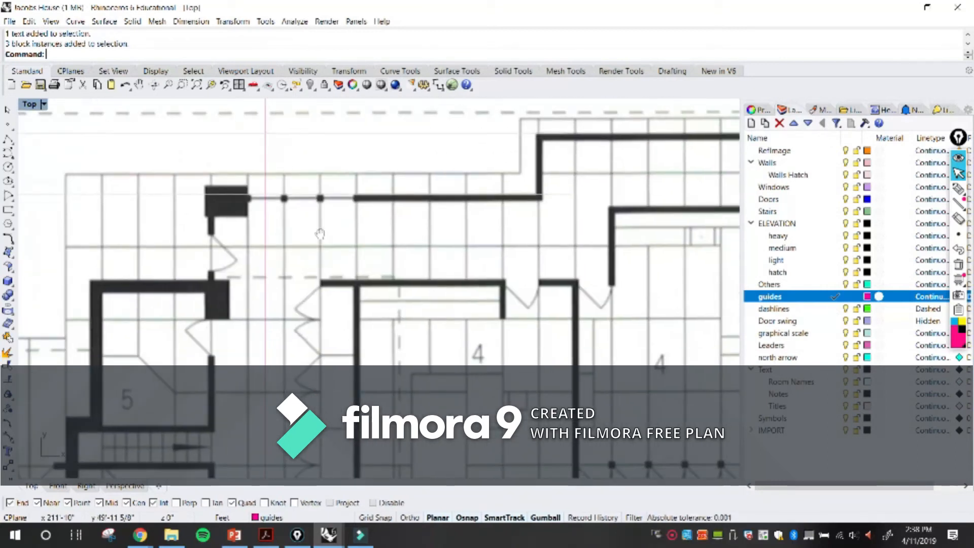
pyautogui.scroll(-5, 323, 250)
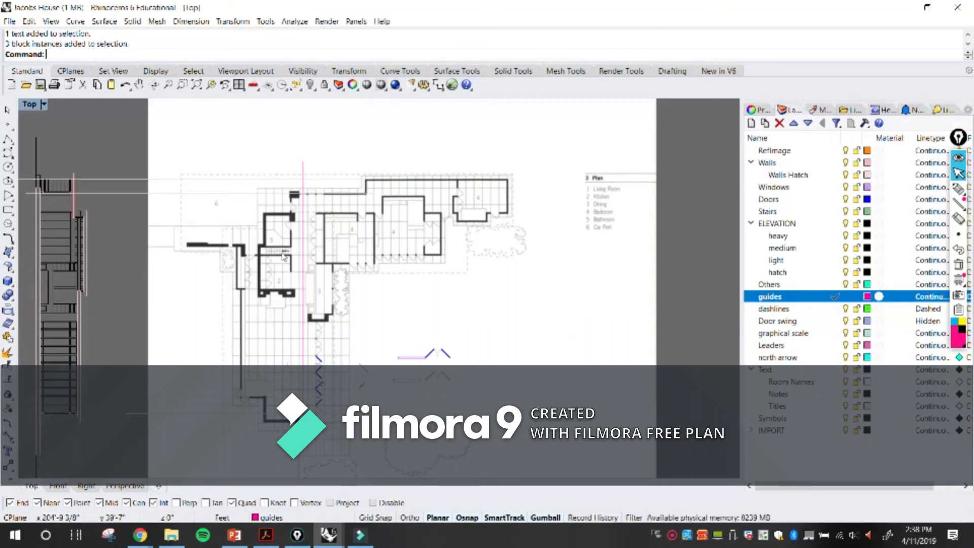
pyautogui.scroll(-4, 285, 253)
pyautogui.scroll(-5, 324, 276)
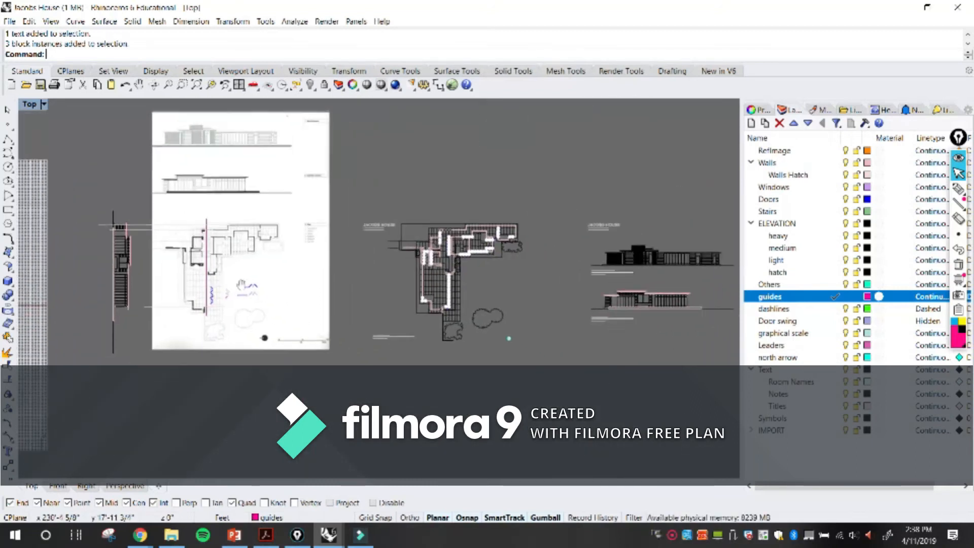
# Step: Examine the drawing titles and scale notes beneath the west elevation and the section drawing below it
pyautogui.scroll(10, 369, 276)
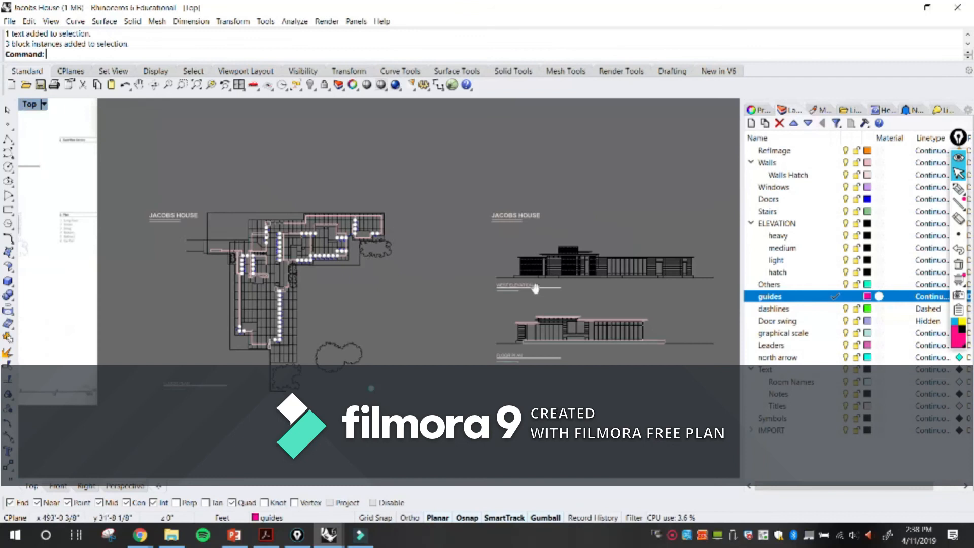
pyautogui.moveTo(375, 320); pyautogui.dragTo(350, 283, button='right')
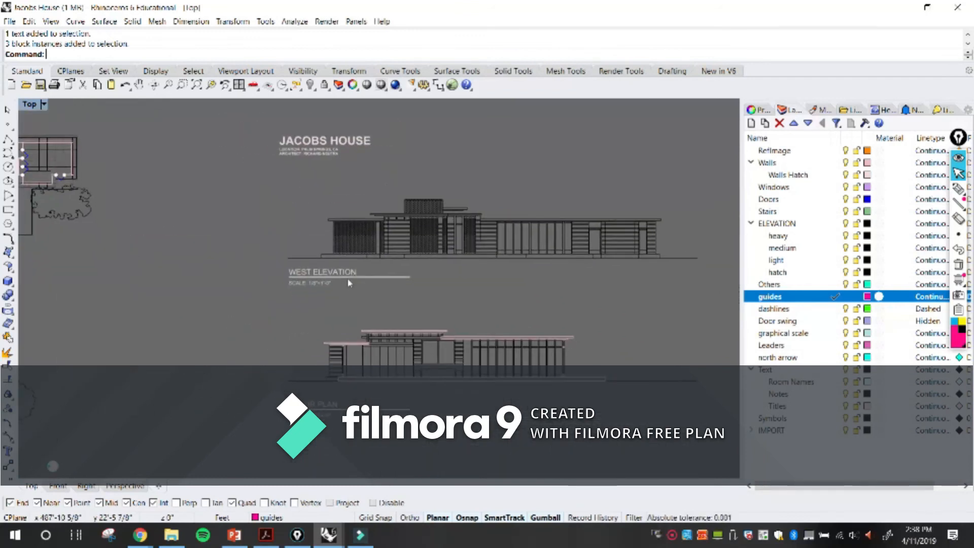
pyautogui.scroll(-10, 374, 321)
pyautogui.scroll(12, 131, 275)
pyautogui.moveTo(145, 249); pyautogui.dragTo(342, 351, button='right')
pyautogui.scroll(6, 273, 227)
pyautogui.scroll(-18, 284, 223)
pyautogui.scroll(7, 461, 307)
pyautogui.scroll(8, 456, 312)
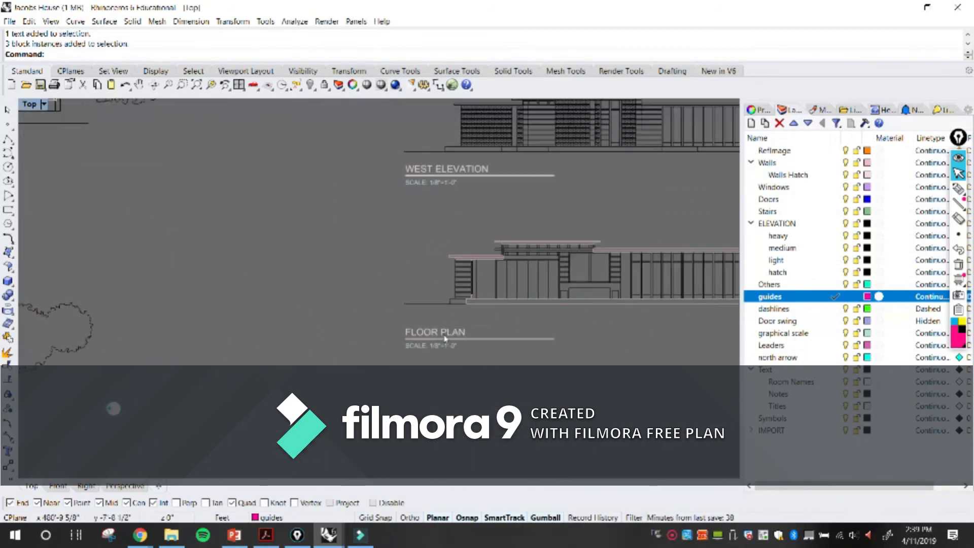
# Step: Change the FLOOR PLAN title beneath the lower drawing to EAST-WEST SECTION
pyautogui.doubleClick(446, 335)
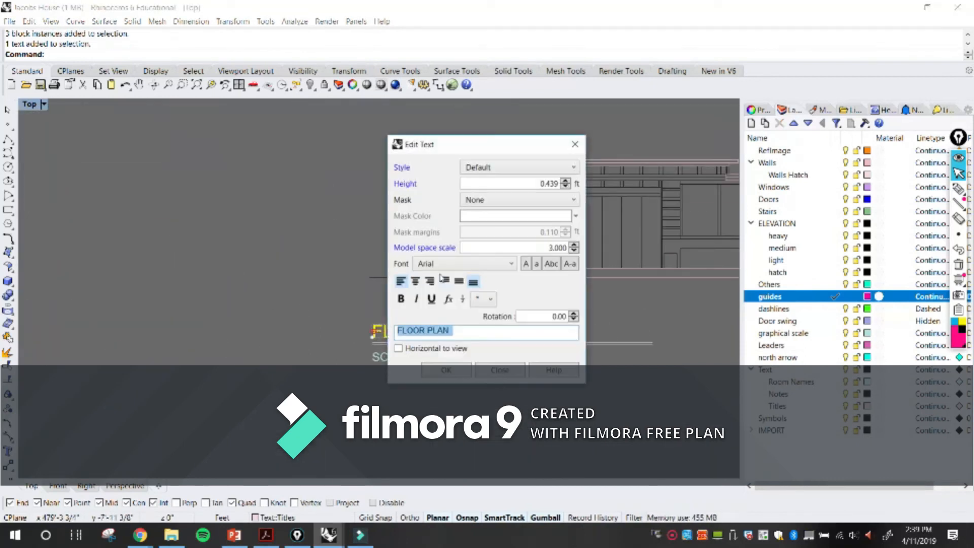
pyautogui.write('EAST ')
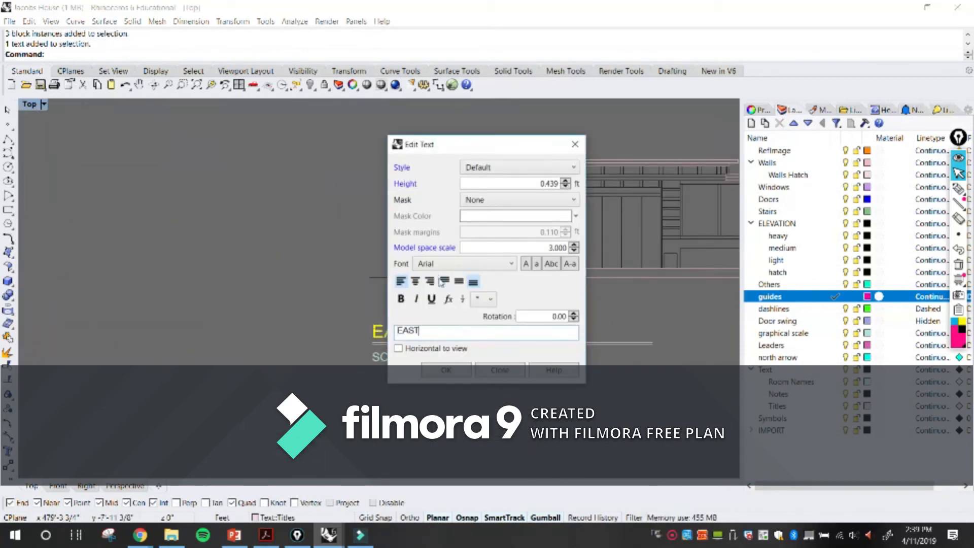
pyautogui.write('WEST')
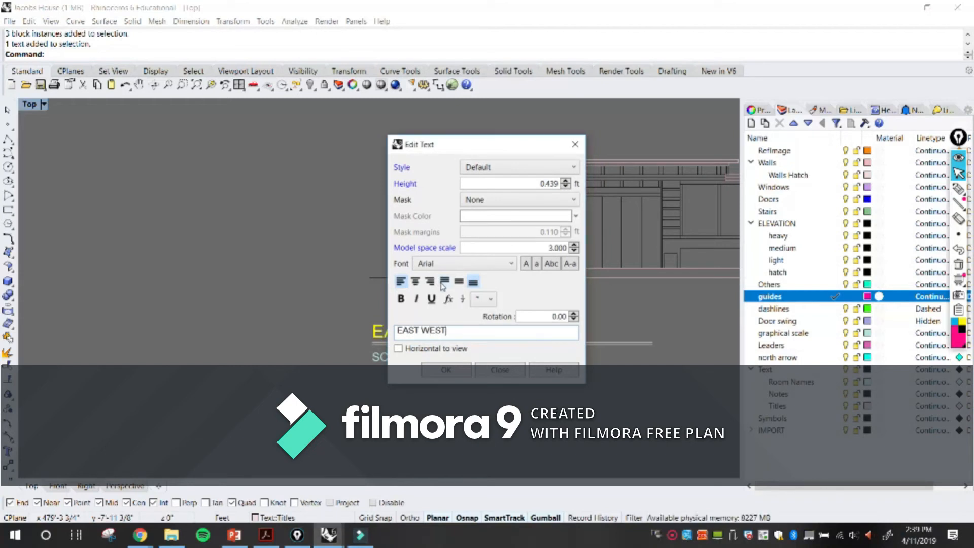
pyautogui.write(' SECTION')
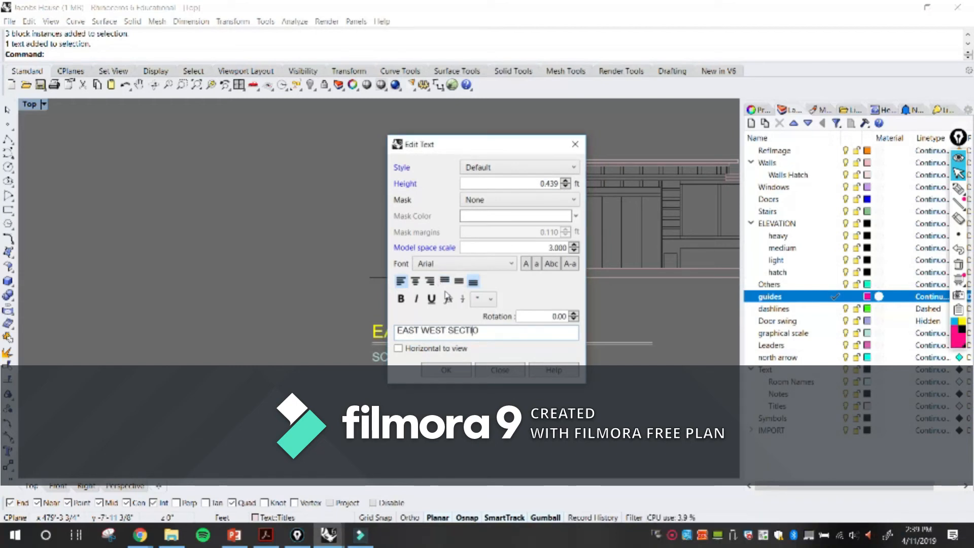
pyautogui.click(421, 330)
pyautogui.press('BackSpace')
pyautogui.write('-')
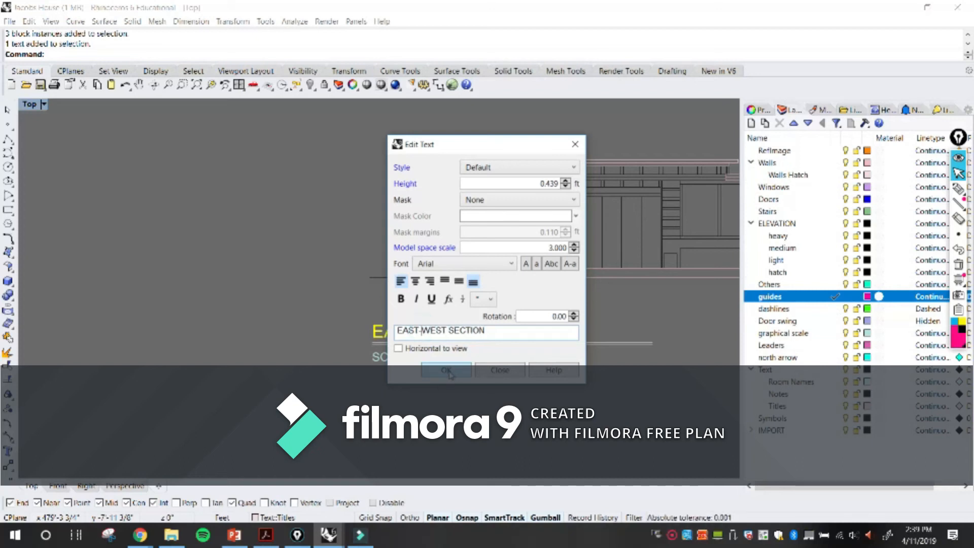
pyautogui.click(450, 374)
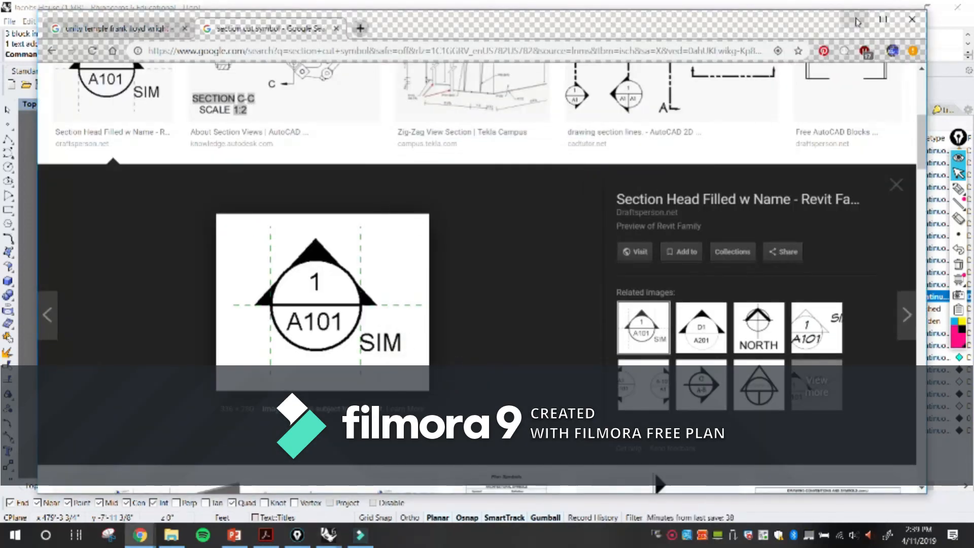
# Step: Switch back to Rhino and review the sheet with the west elevation and east-west section
pyautogui.click(856, 21)
pyautogui.click(314, 282)
pyautogui.moveTo(475, 317)
pyautogui.mouseDown(button='right')
pyautogui.moveTo(380, 405)
pyautogui.moveTo(334, 389)
pyautogui.moveTo(421, 401)
pyautogui.mouseUp(button='right')
pyautogui.moveTo(404, 214)
pyautogui.mouseDown(button='right')
pyautogui.moveTo(328, 200)
pyautogui.moveTo(239, 293)
pyautogui.moveTo(402, 276)
pyautogui.moveTo(275, 295)
pyautogui.moveTo(311, 282)
pyautogui.moveTo(211, 291)
pyautogui.mouseUp(button='right')
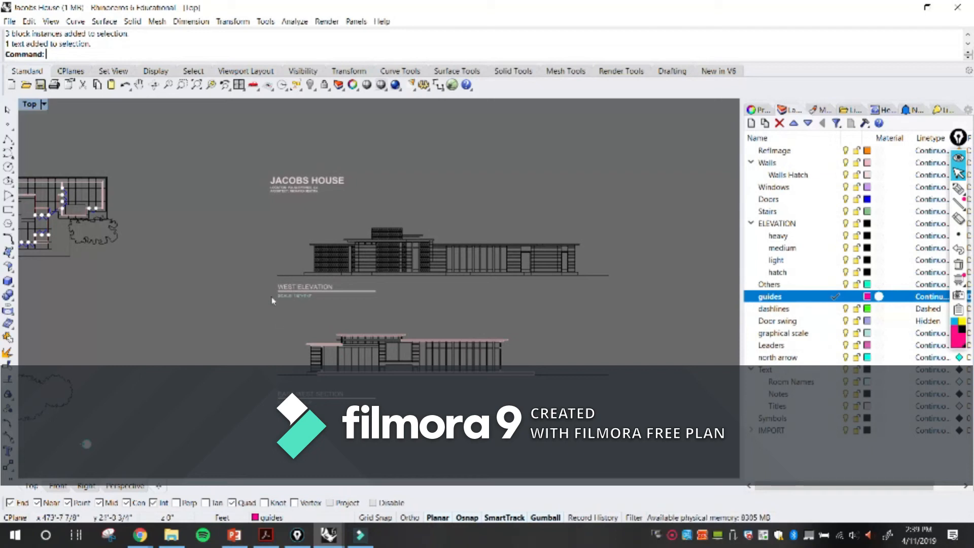
# Step: Copy the circular north arrow symbol from the floor plan to spots beneath the right ends of the west elevation and east-west section
pyautogui.moveTo(272, 300); pyautogui.dragTo(398, 261, button='right')
pyautogui.write('Copy')
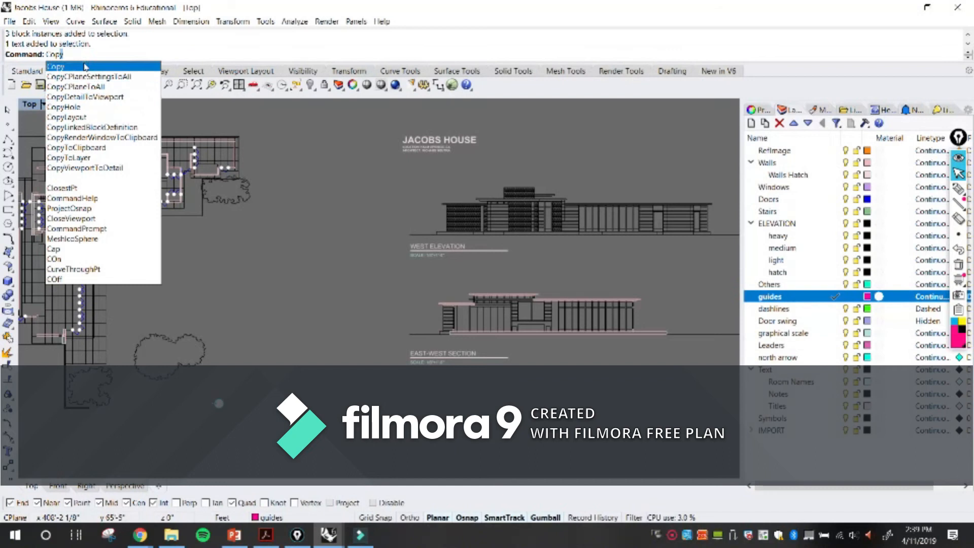
pyautogui.press('Return')
pyautogui.press('Return')
pyautogui.click(218, 403)
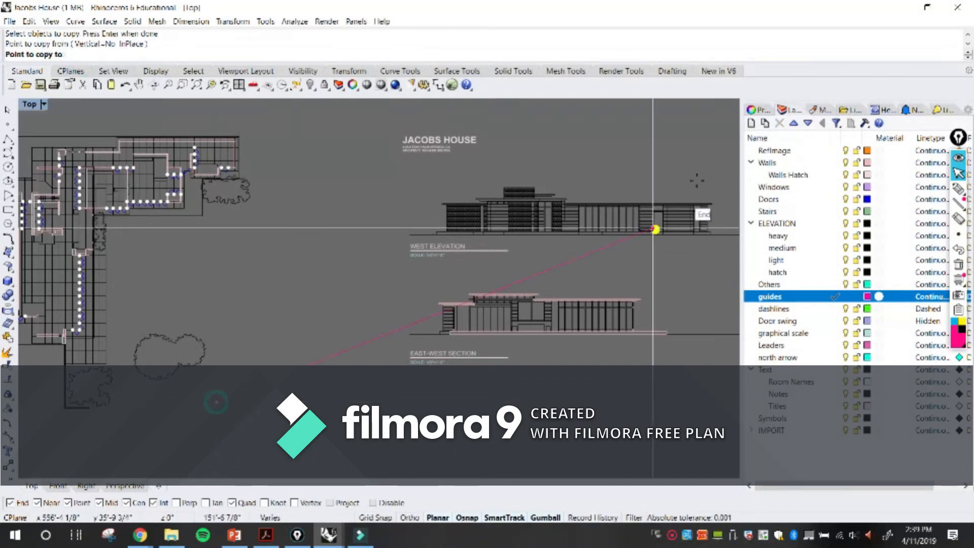
pyautogui.click(671, 256)
pyautogui.moveTo(676, 252); pyautogui.dragTo(597, 299, button='right')
pyautogui.click(656, 336)
pyautogui.press('Return')
pyautogui.scroll(4, 583, 324)
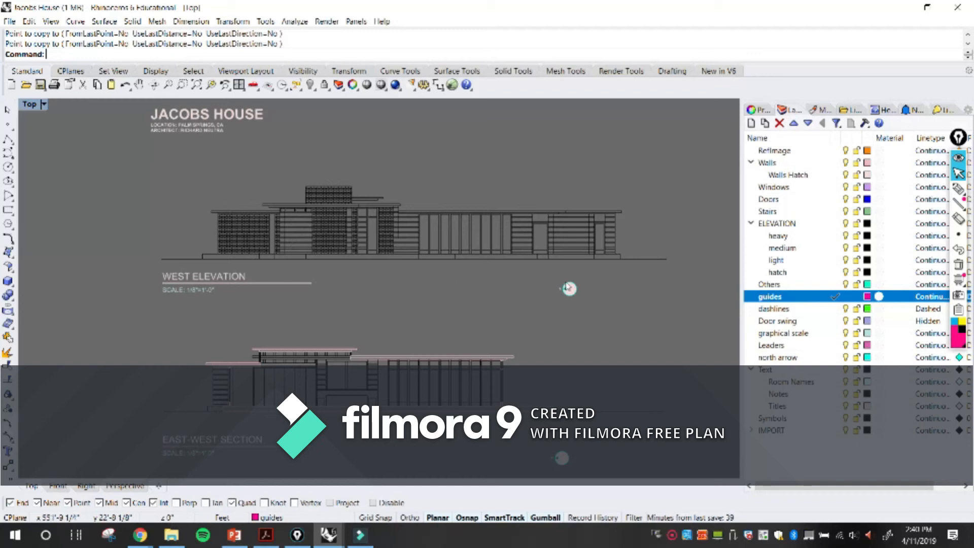
# Step: Delete the two north arrow copies beside the west elevation and east-west section
pyautogui.moveTo(541, 310); pyautogui.dragTo(589, 272)
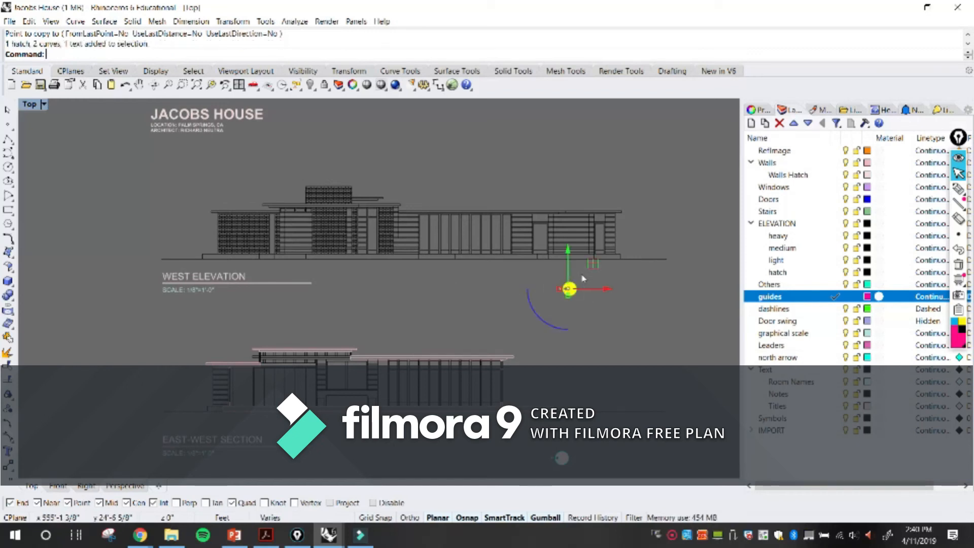
pyautogui.press('Delete')
pyautogui.moveTo(572, 315); pyautogui.dragTo(516, 230, button='right')
pyautogui.moveTo(480, 404); pyautogui.dragTo(545, 347)
pyautogui.press('Delete')
pyautogui.moveTo(525, 357); pyautogui.dragTo(524, 400, button='right')
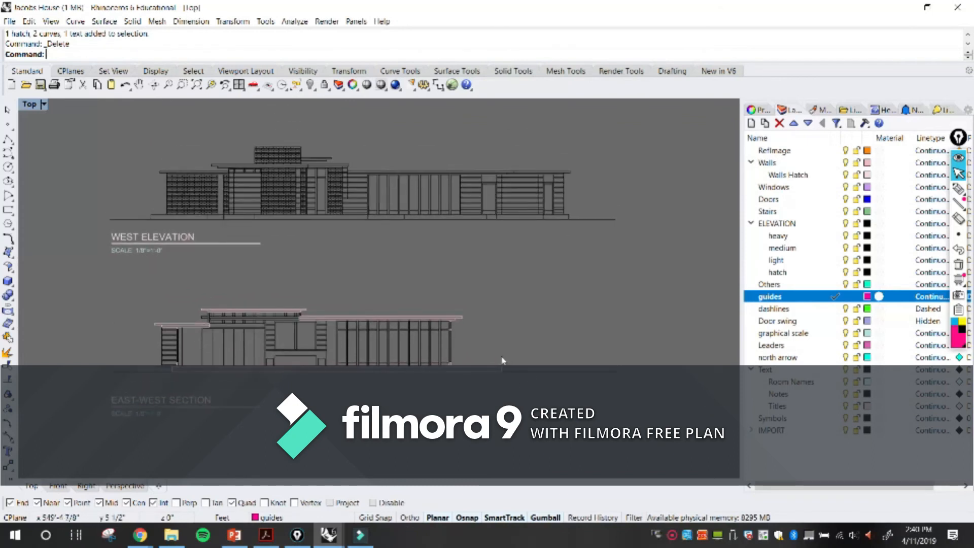
# Step: Review the overall arrangement of the reference sheet, floor plan sheet and elevation sheet
pyautogui.scroll(-3, 527, 305)
pyautogui.moveTo(390, 287); pyautogui.dragTo(515, 363, button='right')
pyautogui.scroll(-6, 636, 244)
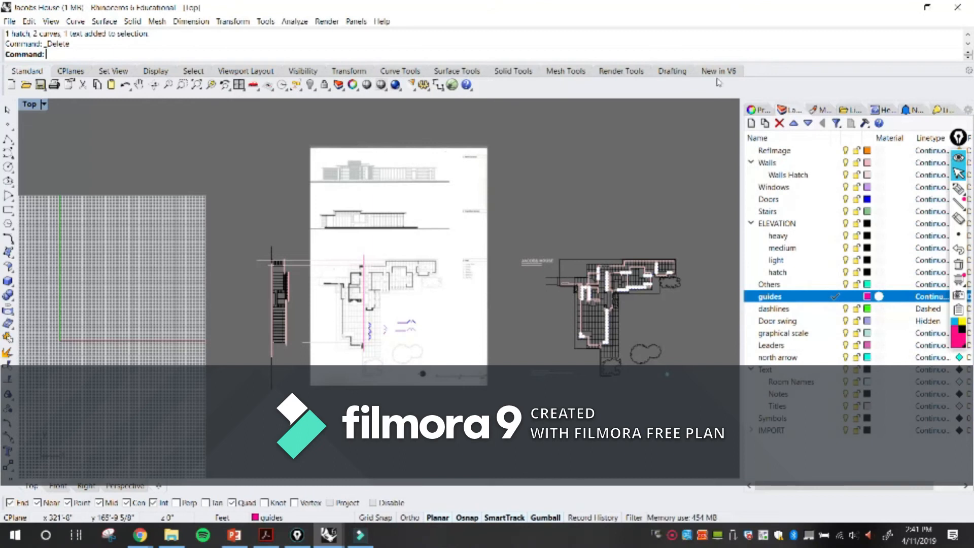
pyautogui.scroll(-8, 601, 266)
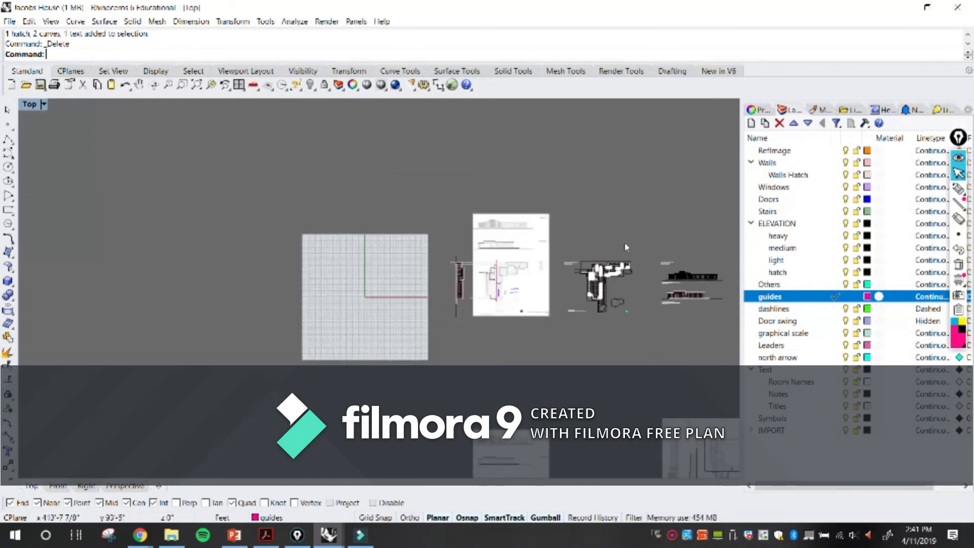
pyautogui.moveTo(626, 248); pyautogui.dragTo(431, 259, button='right')
pyautogui.scroll(12, 518, 291)
pyautogui.moveTo(505, 314); pyautogui.dragTo(474, 254, button='right')
pyautogui.scroll(4, 370, 303)
pyautogui.scroll(-6, 493, 205)
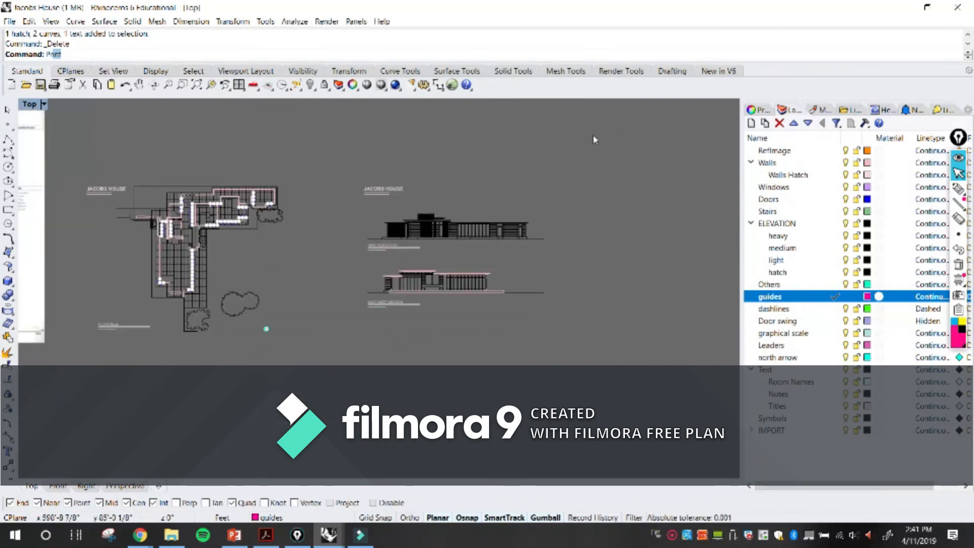
# Step: Move the print window onto the sheet with the west elevation and east-west section, and close the print setup
pyautogui.write('oint')
pyautogui.press('Return')
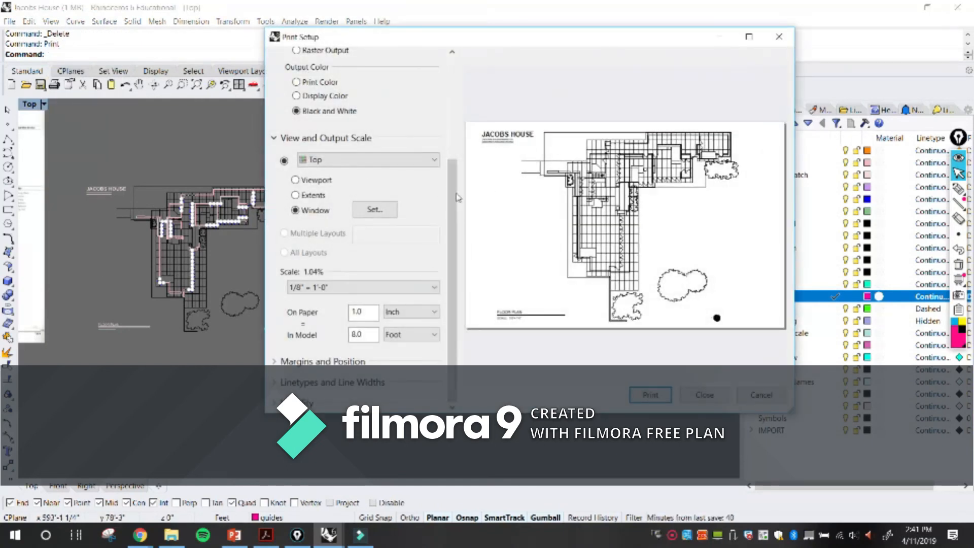
pyautogui.click(378, 212)
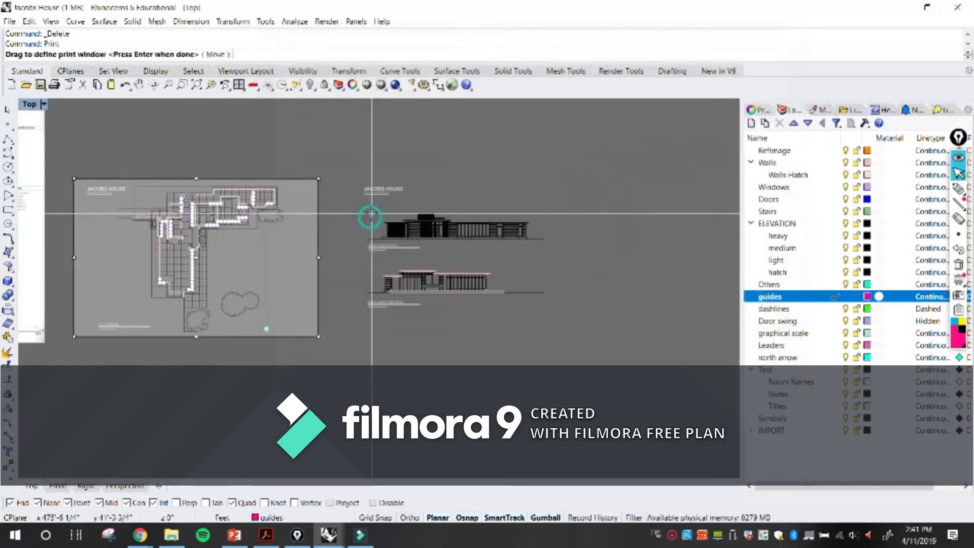
pyautogui.click(217, 54)
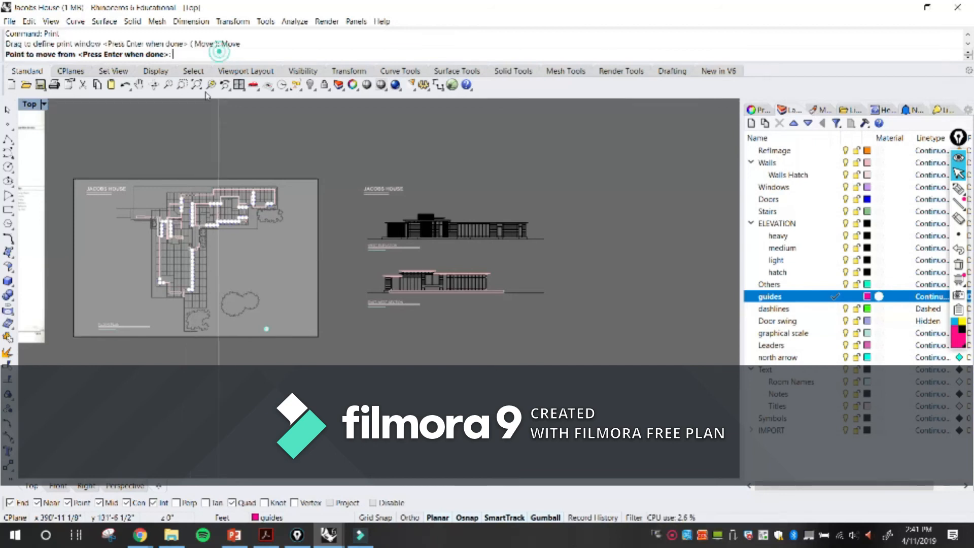
pyautogui.click(190, 148)
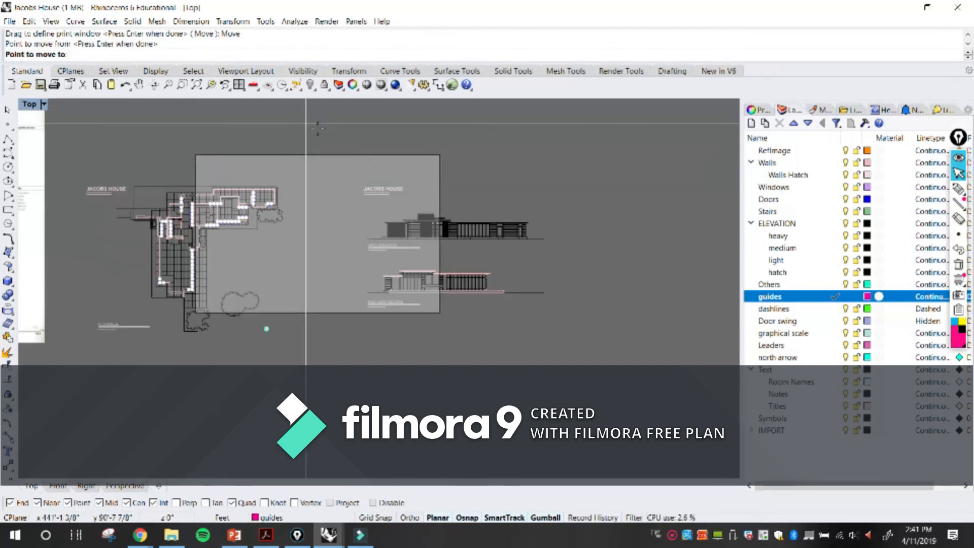
pyautogui.click(442, 141)
pyautogui.press('Return')
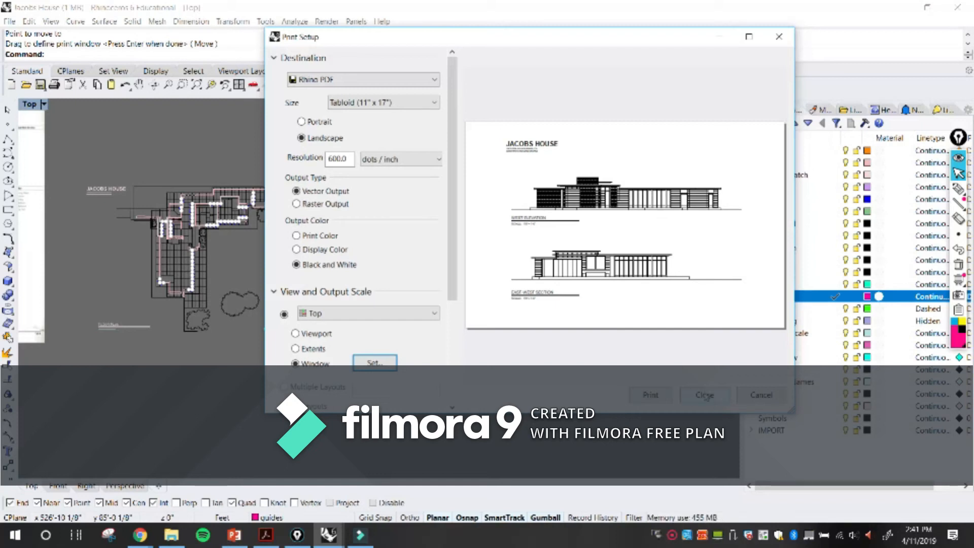
pyautogui.click(708, 402)
# Step: Inspect the location and architect lines in the JACOBS HOUSE title block above the west elevation
pyautogui.scroll(6, 383, 250)
pyautogui.moveTo(348, 230); pyautogui.dragTo(273, 345, button='right')
pyautogui.scroll(6, 319, 262)
pyautogui.write('Copy')
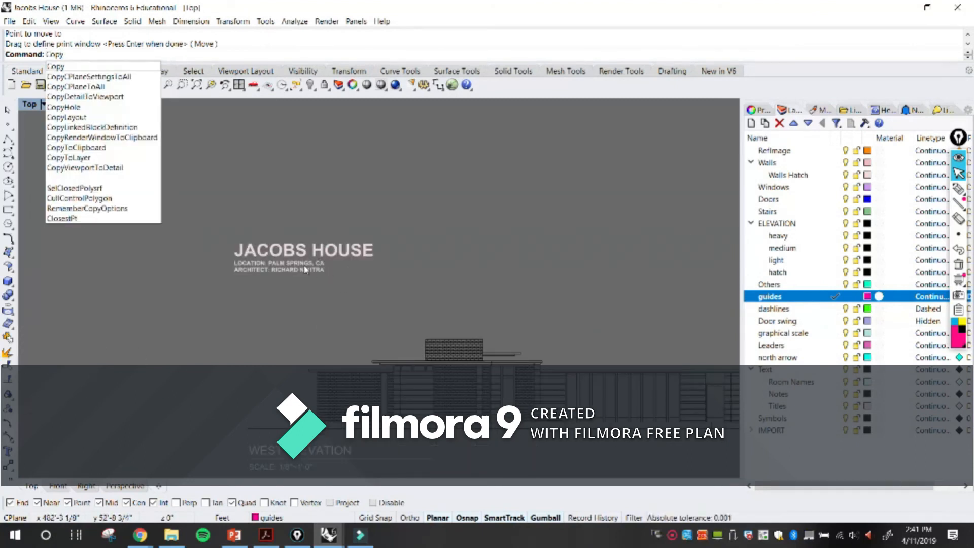
pyautogui.scroll(4, 294, 270)
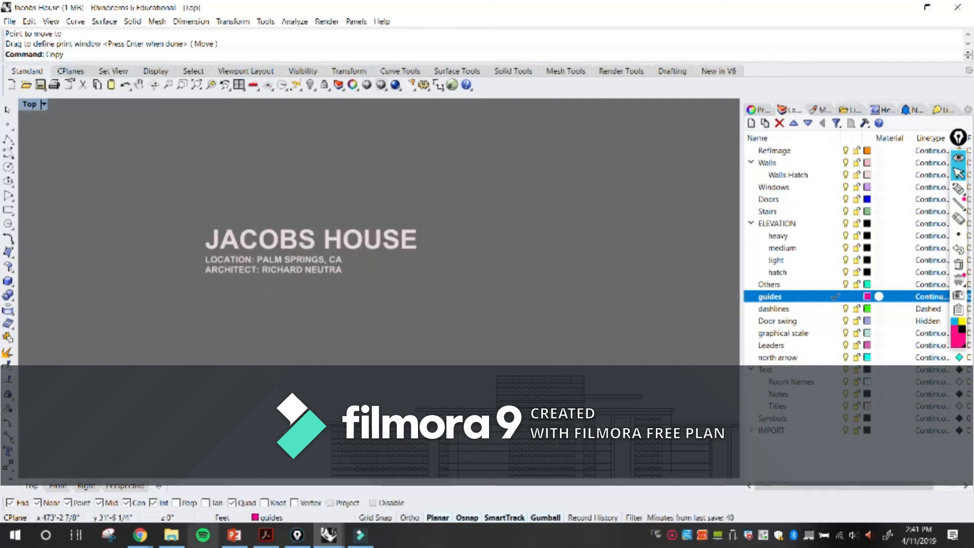
# Step: Switch to Chrome, view all results for the "unity temple frank lloyd wright" search, and return to Rhino
pyautogui.moveTo(170, 545)
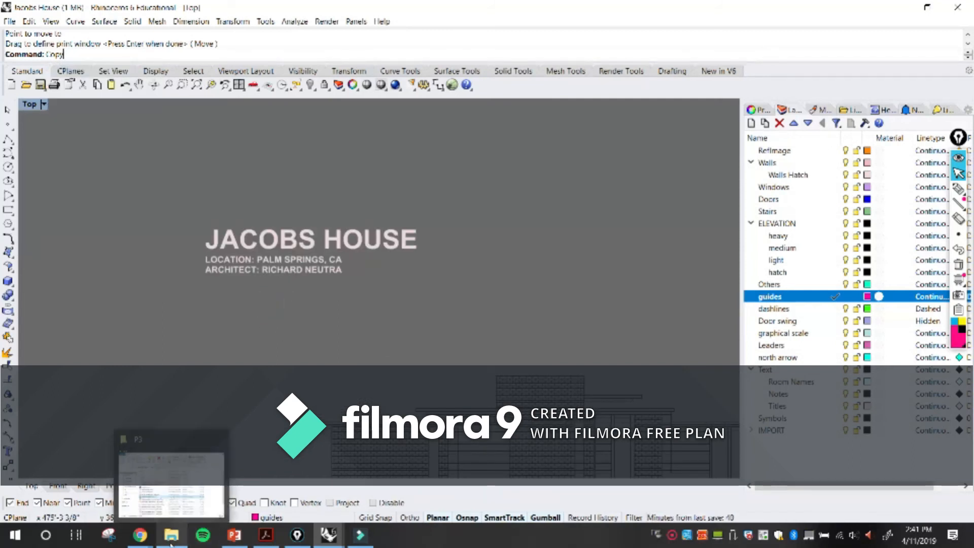
pyautogui.click(213, 469)
pyautogui.click(106, 29)
pyautogui.click(145, 126)
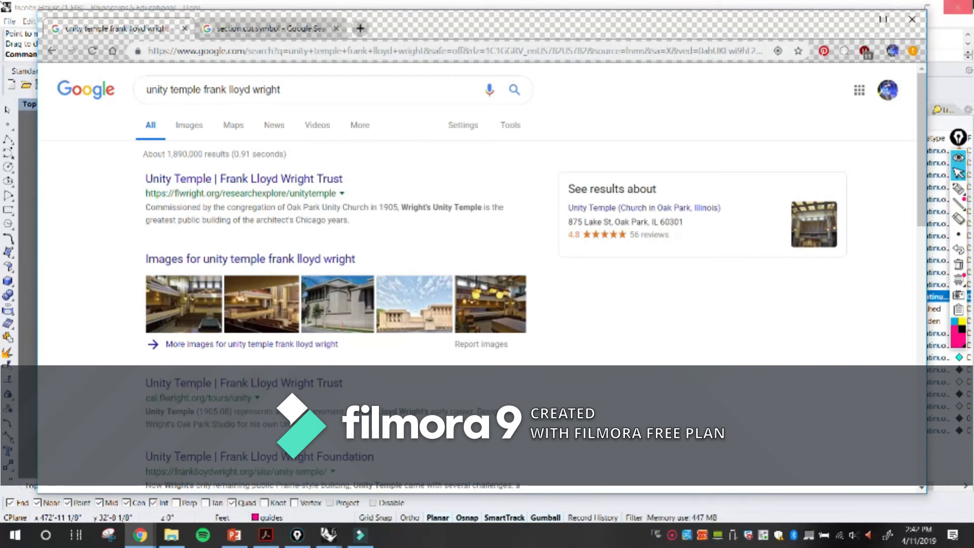
pyautogui.click(854, 21)
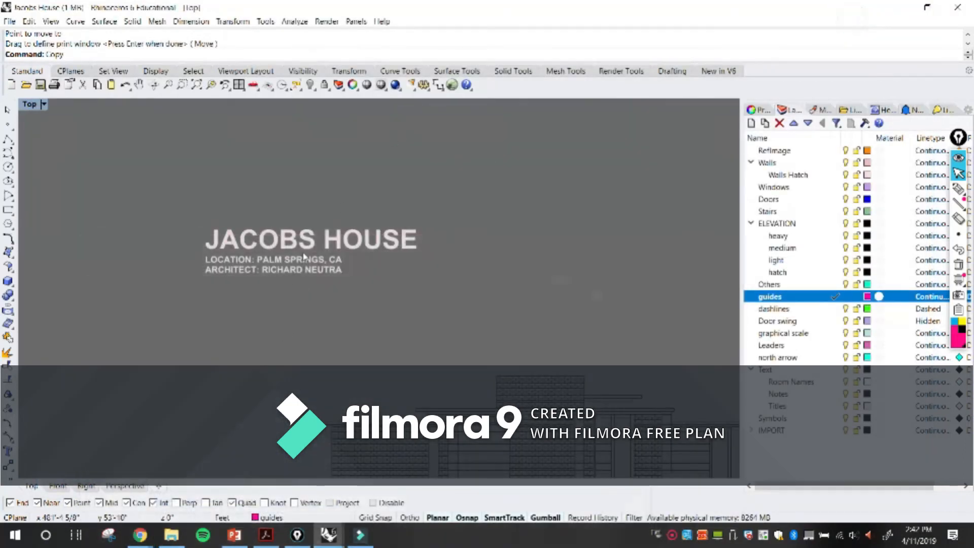
# Step: Open the location and architect text under JACOBS HOUSE for editing, enlarge the editor, and replace PALM SPRINGS with M
pyautogui.doubleClick(304, 256)
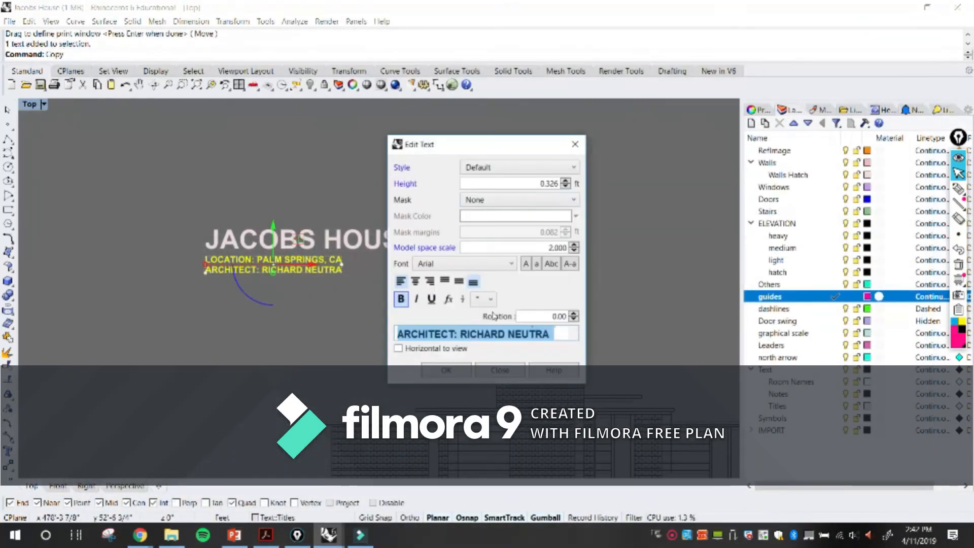
pyautogui.click(554, 336)
pyautogui.scroll(1, 554, 337)
pyautogui.scroll(-1, 553, 337)
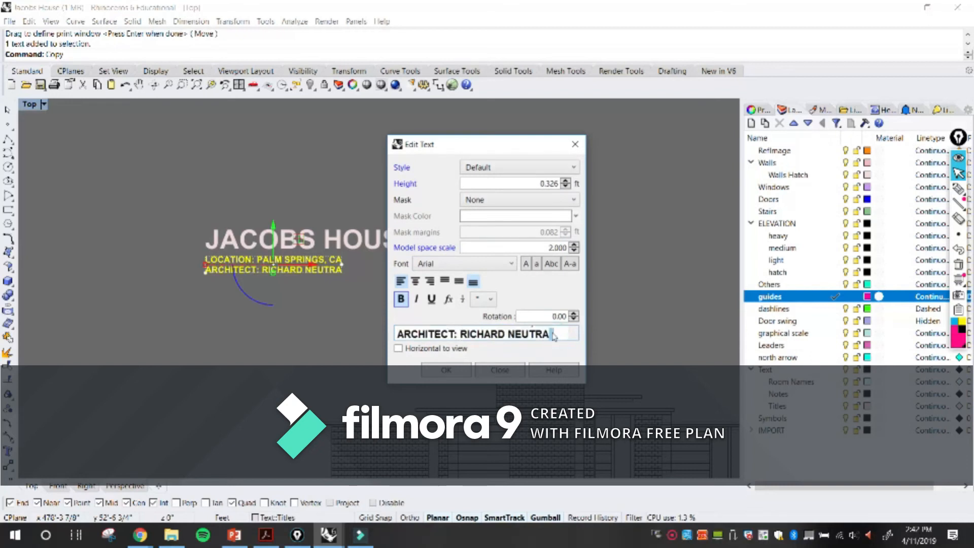
pyautogui.moveTo(579, 385); pyautogui.dragTo(578, 462)
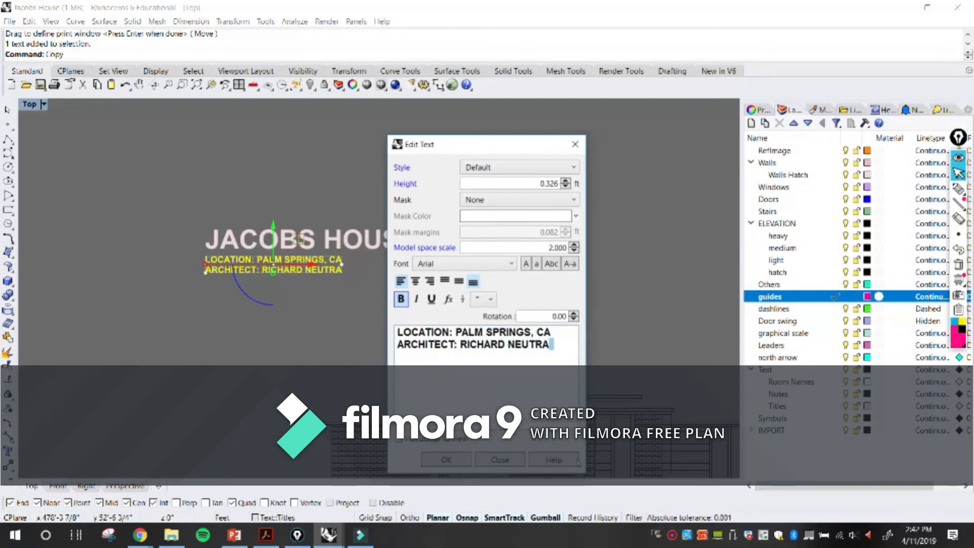
pyautogui.moveTo(486, 332); pyautogui.dragTo(455, 332)
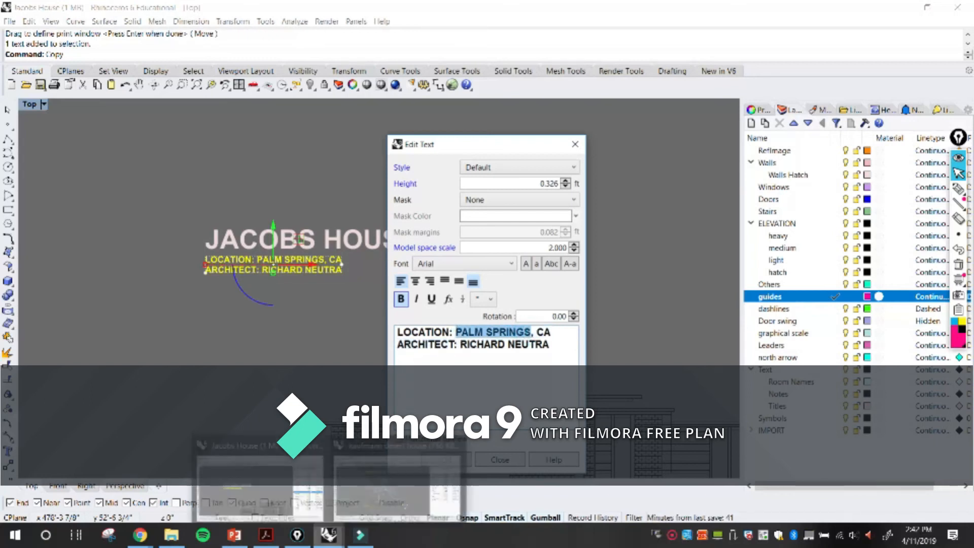
pyautogui.moveTo(172, 535)
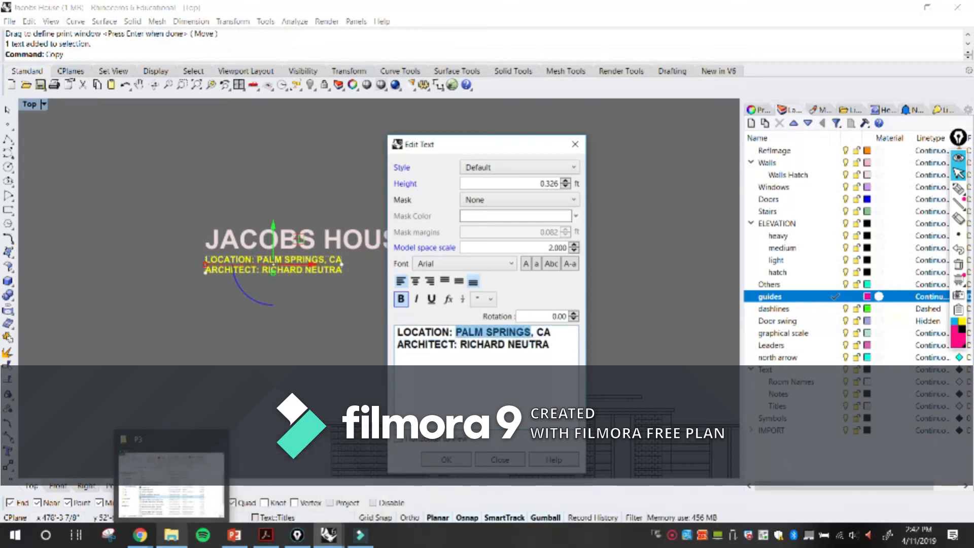
pyautogui.write('M')
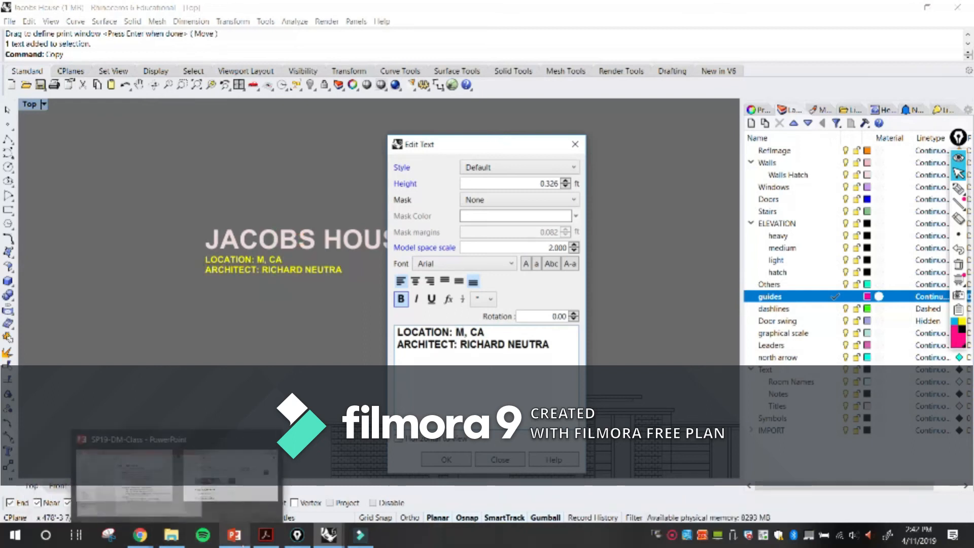
# Step: Switch to File Explorer and open the Unity Temple_FLW PDF from the P3 project folder
pyautogui.moveTo(234, 535)
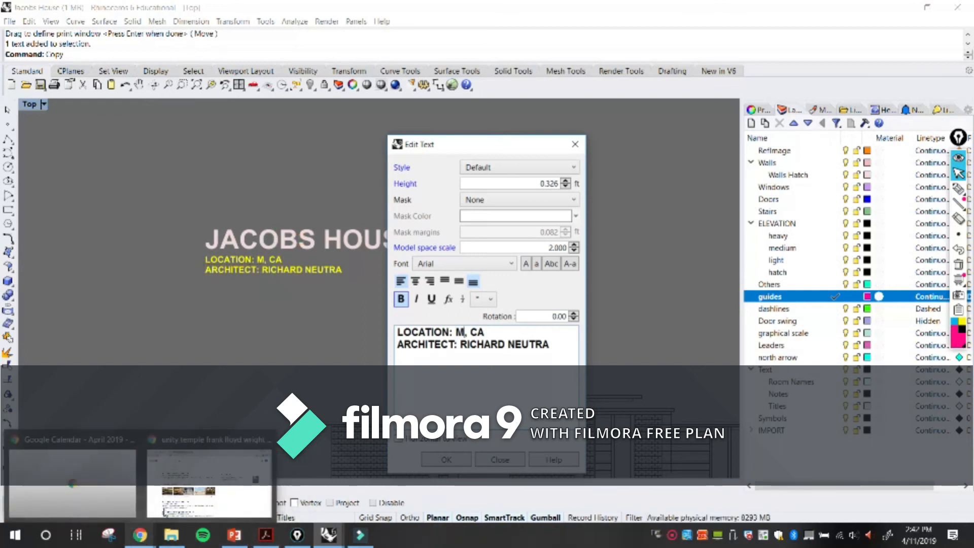
pyautogui.click(185, 533)
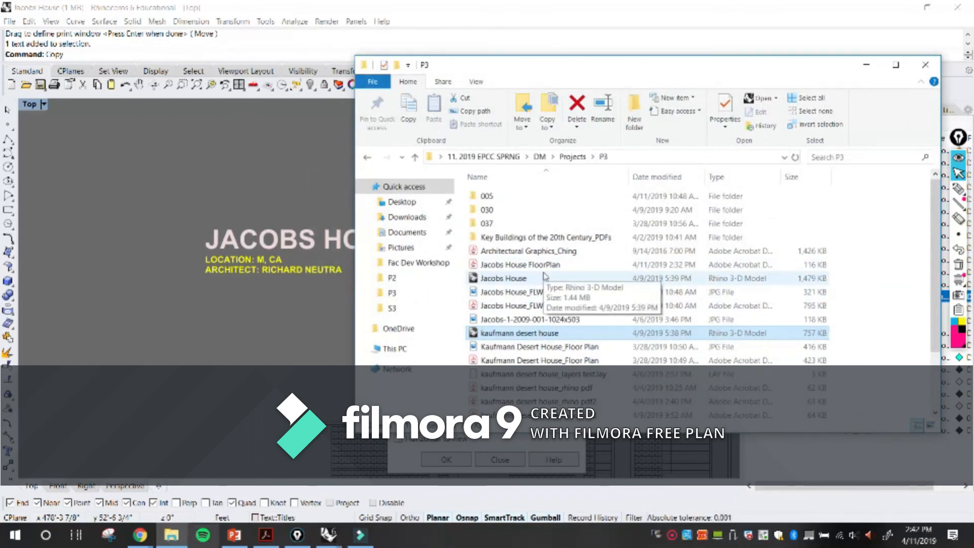
pyautogui.click(546, 360)
pyautogui.scroll(-2, 547, 355)
pyautogui.doubleClick(546, 381)
pyautogui.scroll(-3, 471, 217)
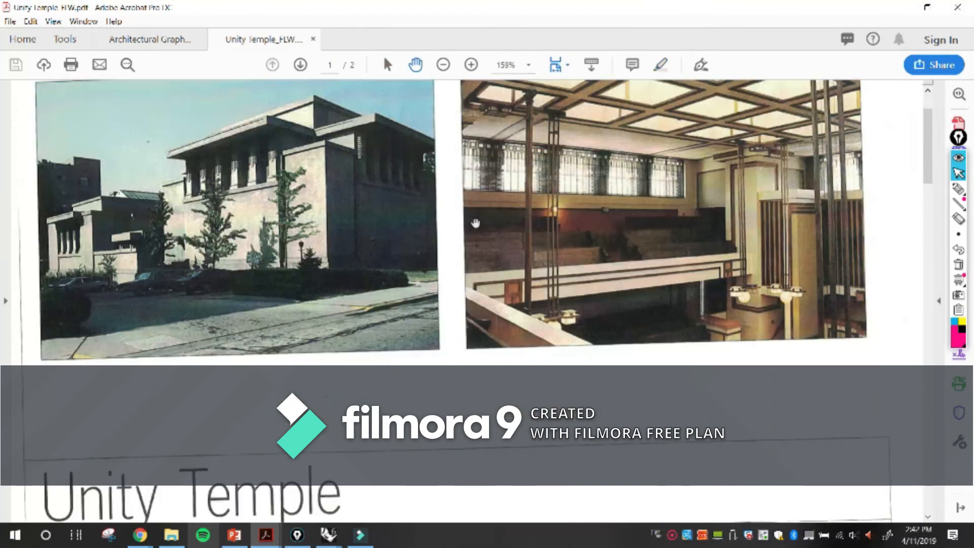
# Step: Examine the first page of the Unity Temple PDF for the architect and location lines beneath the building title
pyautogui.scroll(-7, 487, 217)
pyautogui.scroll(10, 487, 217)
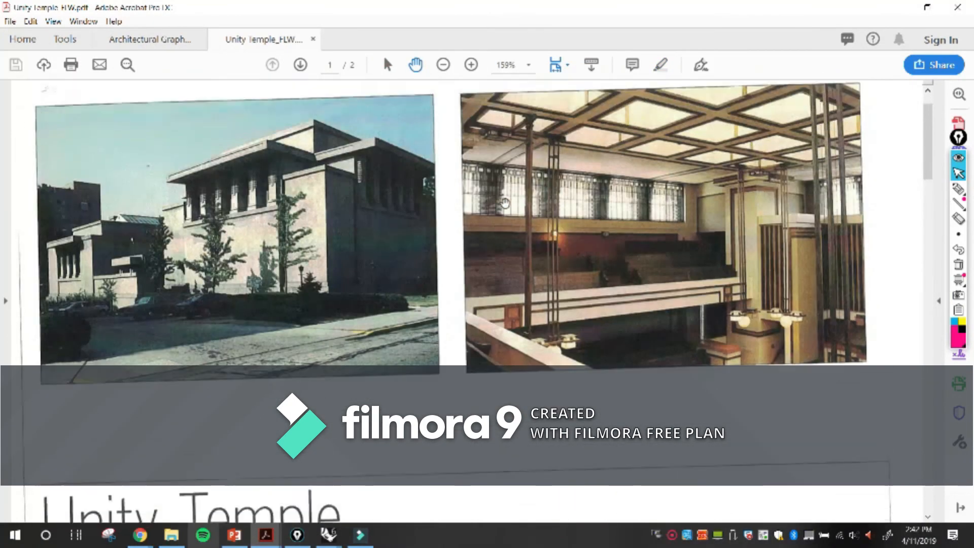
pyautogui.click(443, 65)
pyautogui.click(443, 65)
pyautogui.scroll(-7, 452, 147)
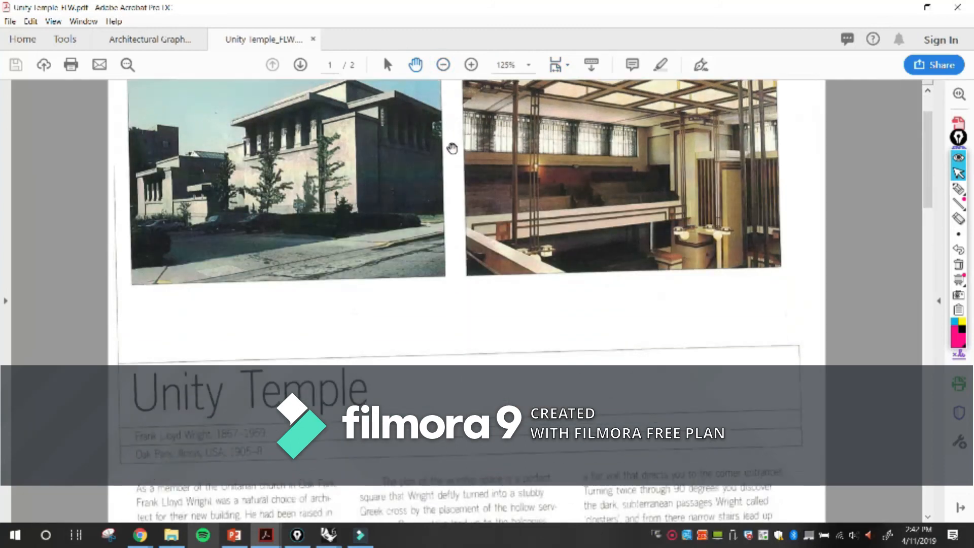
pyautogui.scroll(-8, 461, 159)
pyautogui.scroll(7, 472, 158)
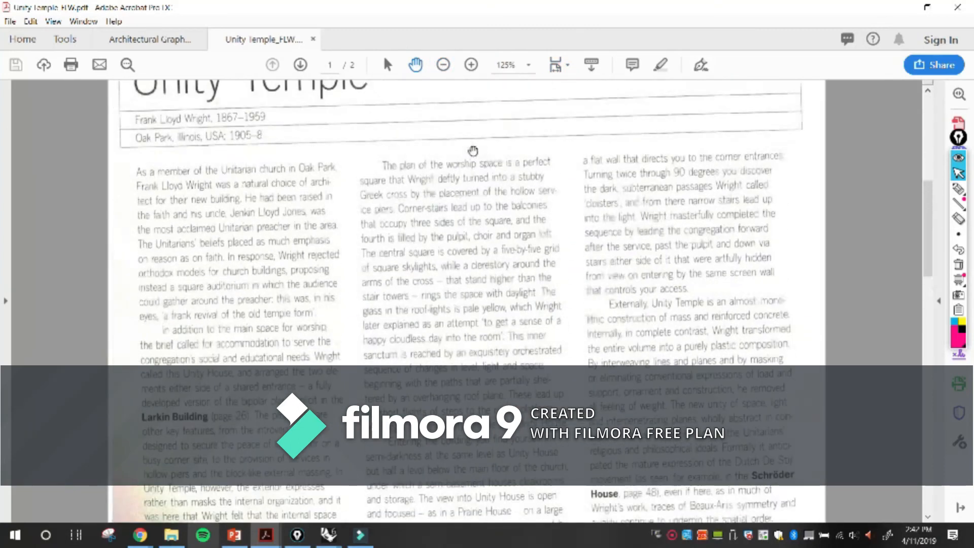
pyautogui.scroll(3, 487, 175)
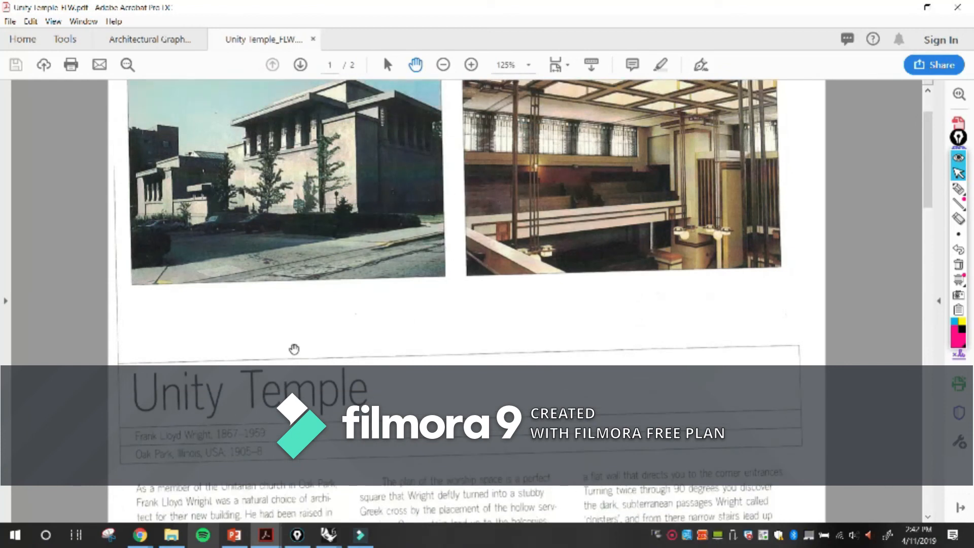
pyautogui.scroll(2, 350, 324)
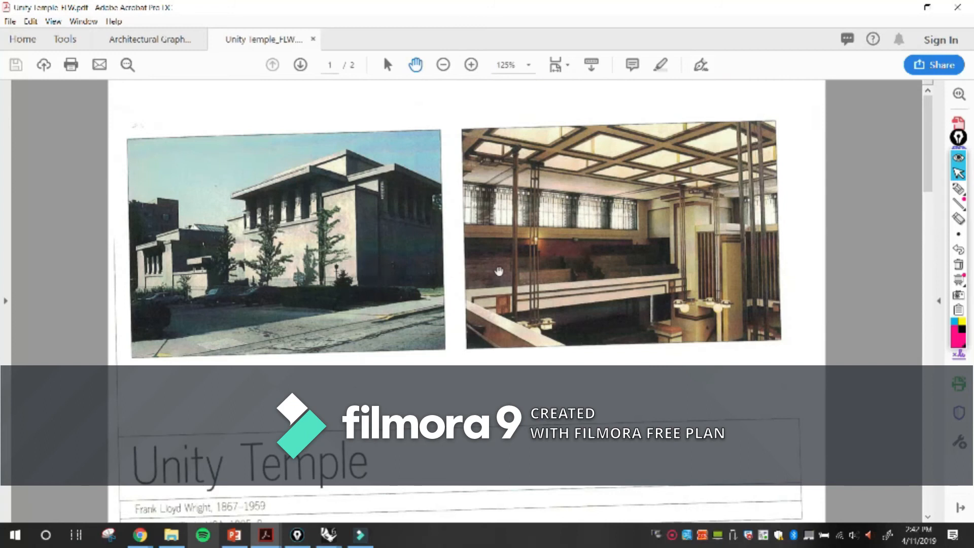
pyautogui.scroll(-6, 355, 305)
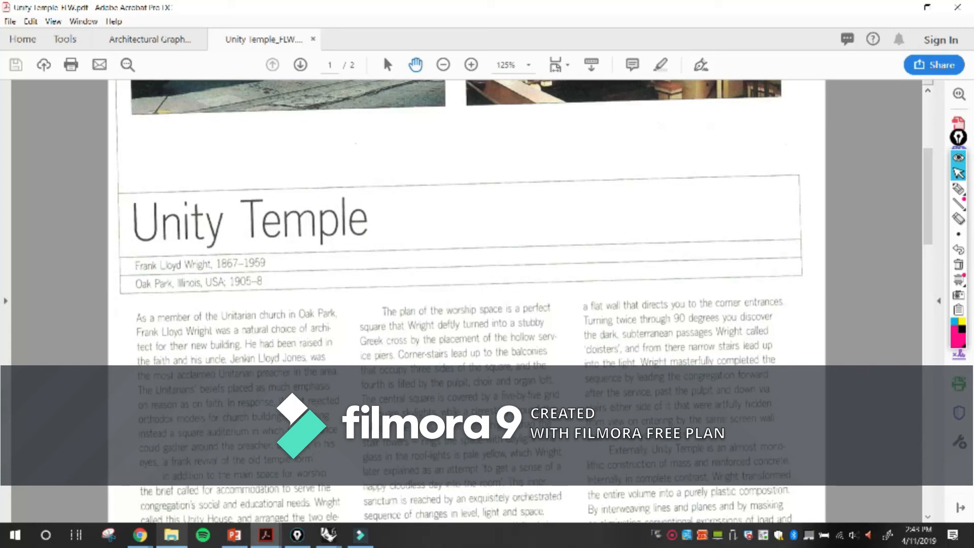
# Step: Switch to Chrome and search Google for "jacobs house" in a new tab
pyautogui.click(126, 541)
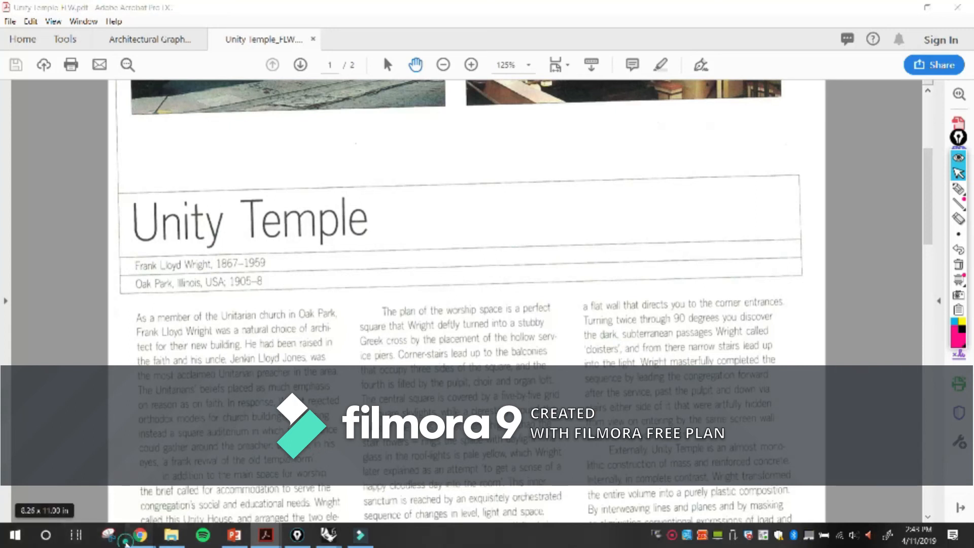
pyautogui.click(203, 496)
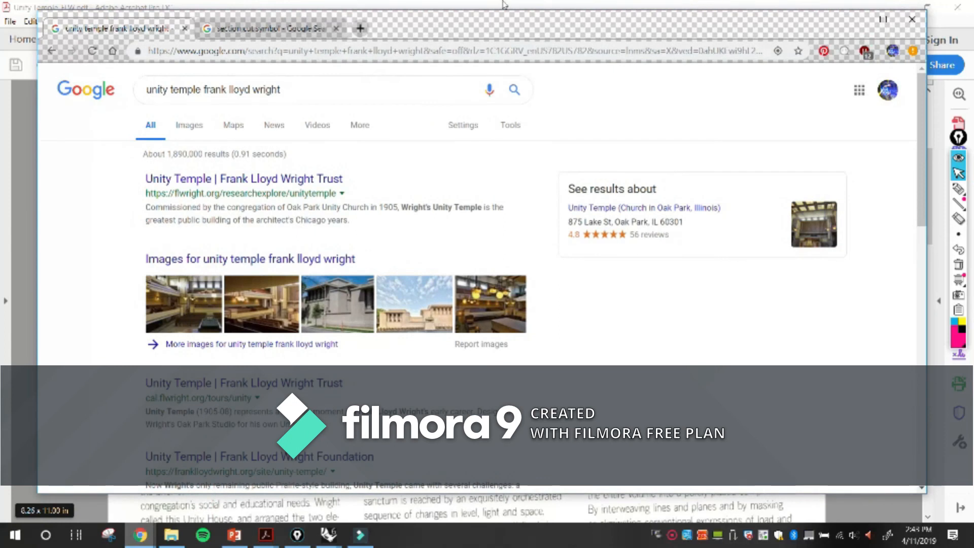
pyautogui.click(360, 29)
pyautogui.click(387, 49)
pyautogui.write('jacobs')
pyautogui.press('Down')
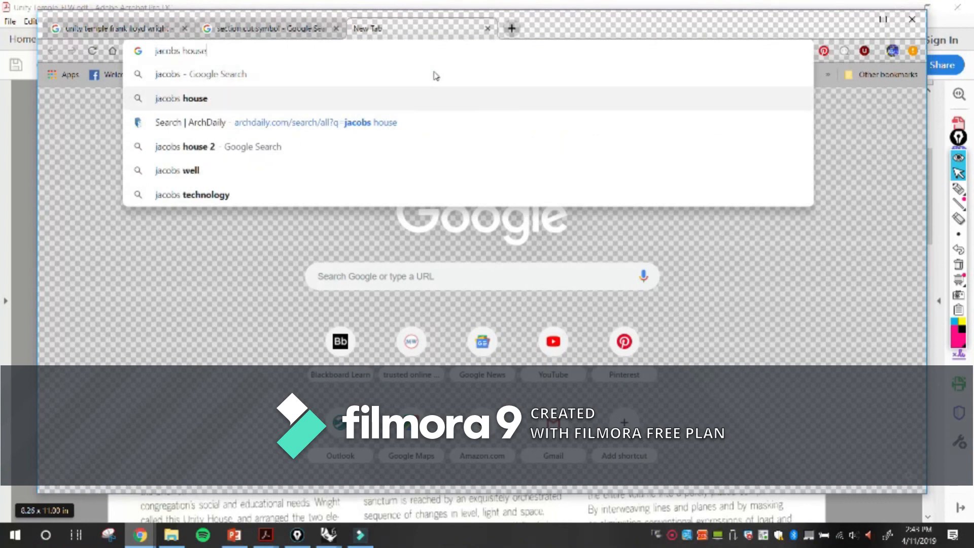
pyautogui.press('Return')
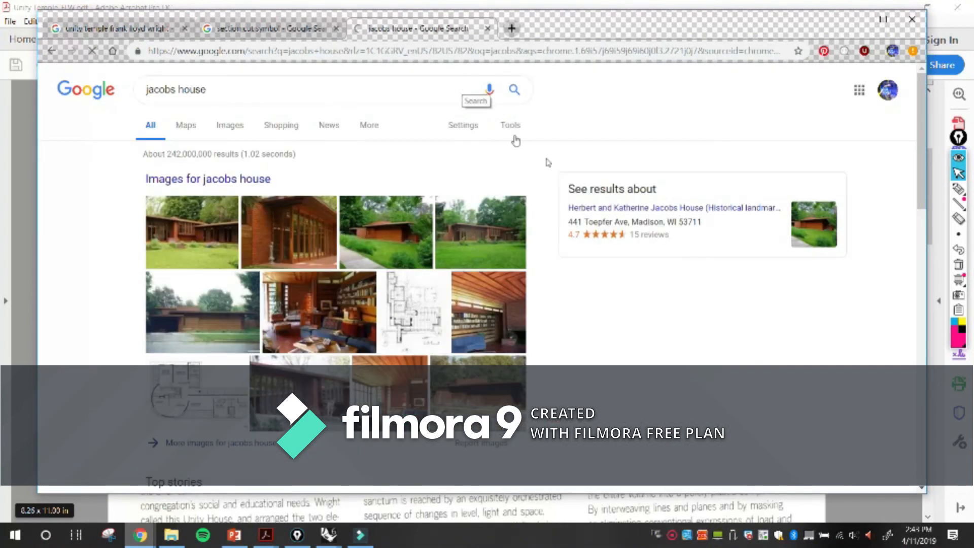
# Step: Look through the Jacobs House search results for the building's location and open its map listing
pyautogui.scroll(-9, 586, 217)
pyautogui.scroll(5, 613, 208)
pyautogui.scroll(-4, 618, 213)
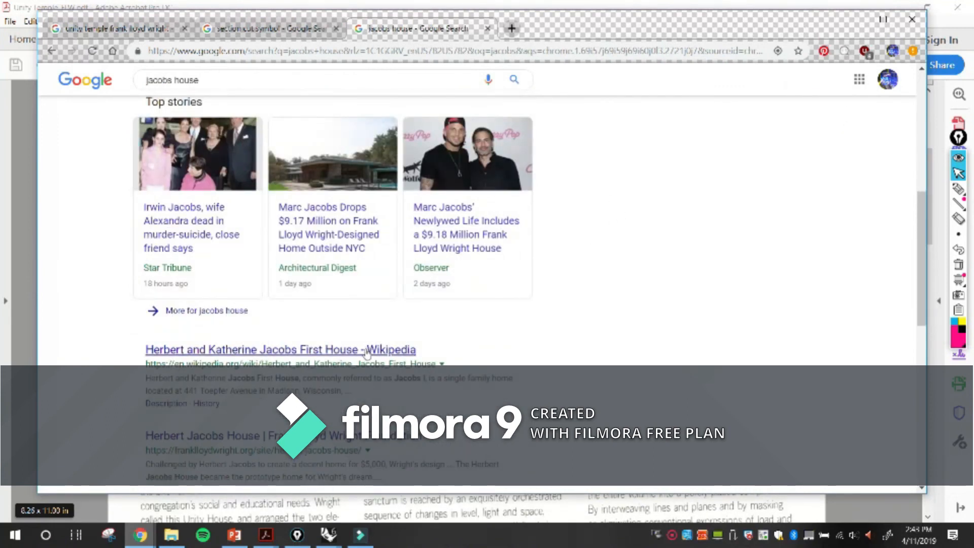
pyautogui.scroll(-1, 566, 307)
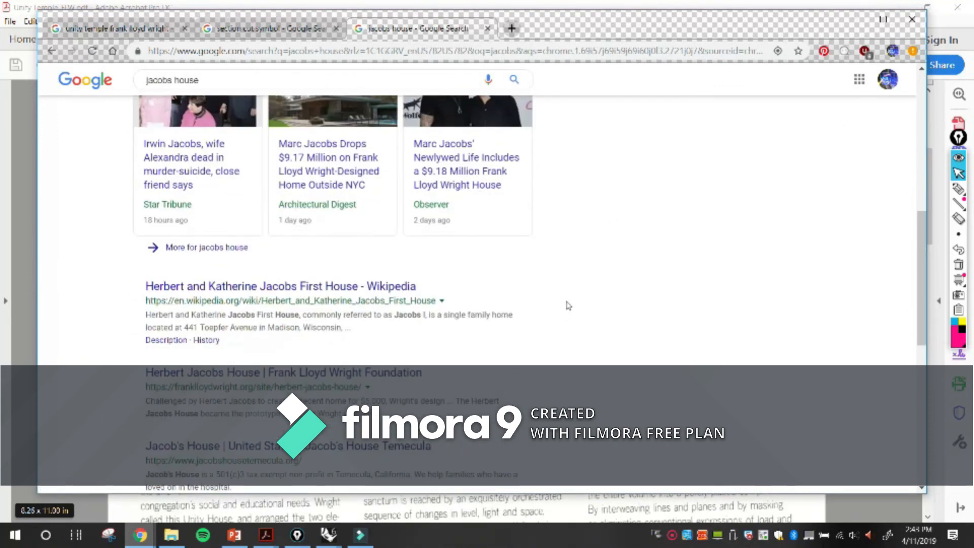
pyautogui.scroll(8, 573, 284)
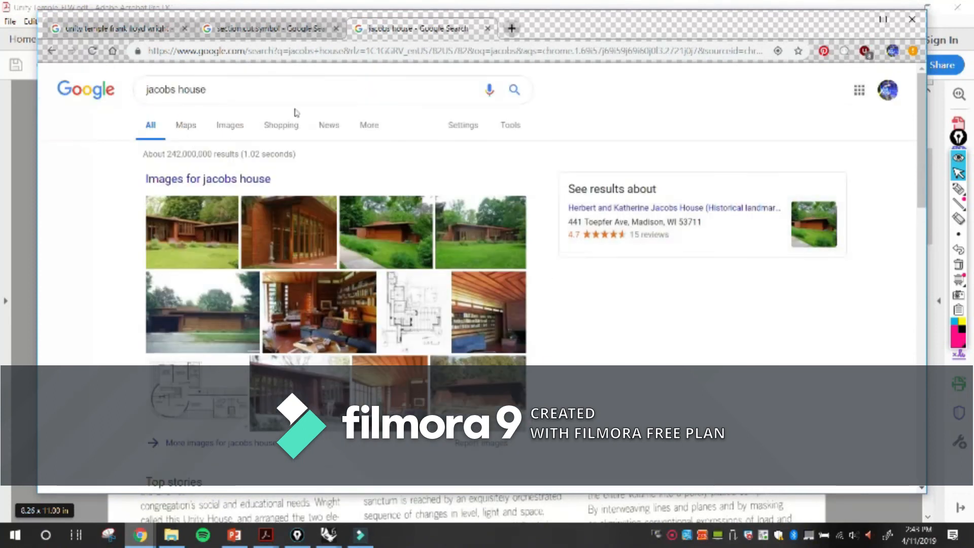
pyautogui.click(186, 126)
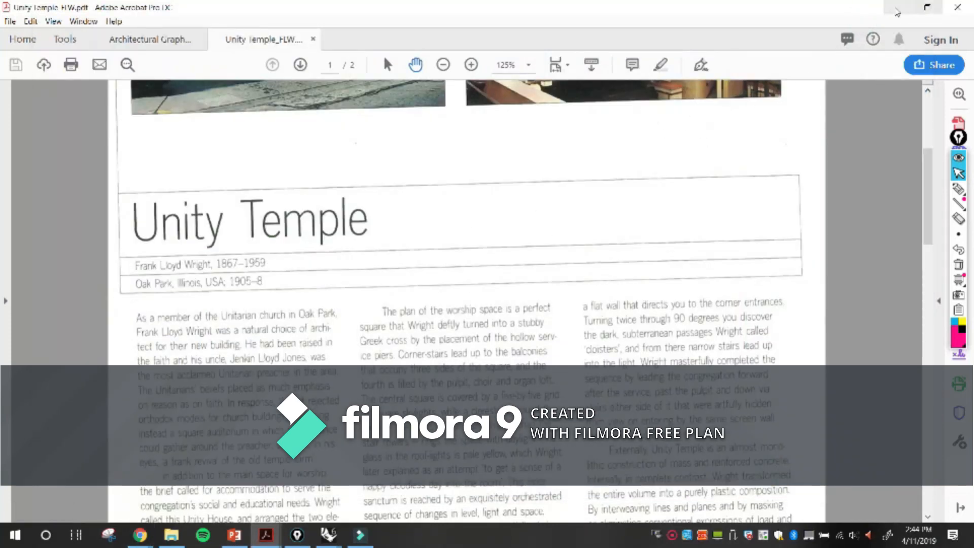
# Step: Return to the text editor in Rhino and move the LOCATION line below the ARCHITECT line
pyautogui.click(896, 8)
pyautogui.doubleClick(274, 266)
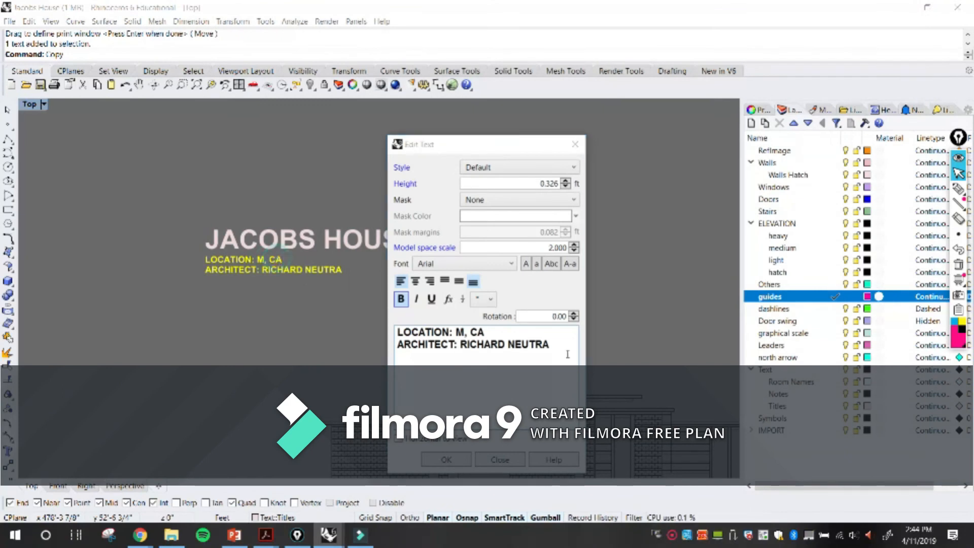
pyautogui.moveTo(507, 333); pyautogui.dragTo(396, 333)
pyautogui.hotkey('ctrl', 'c')
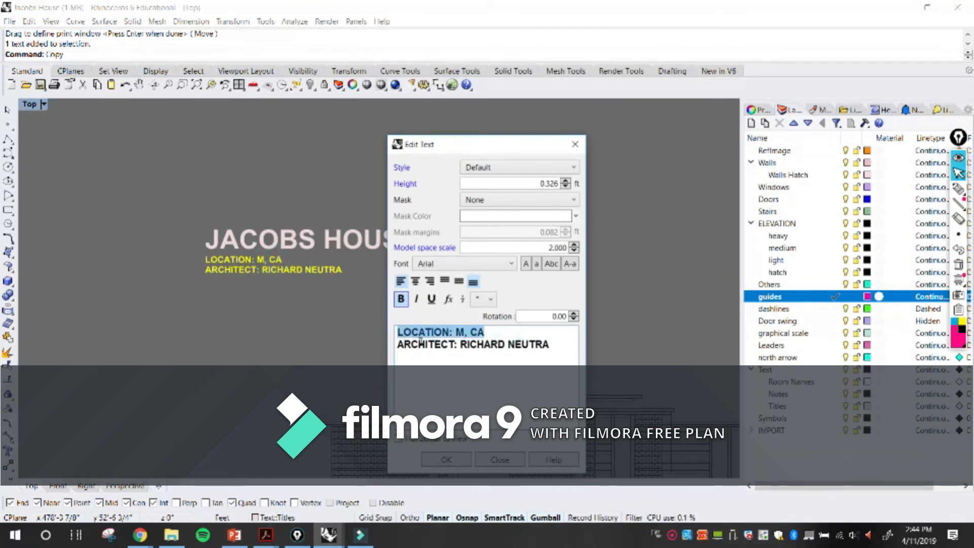
pyautogui.press('Delete')
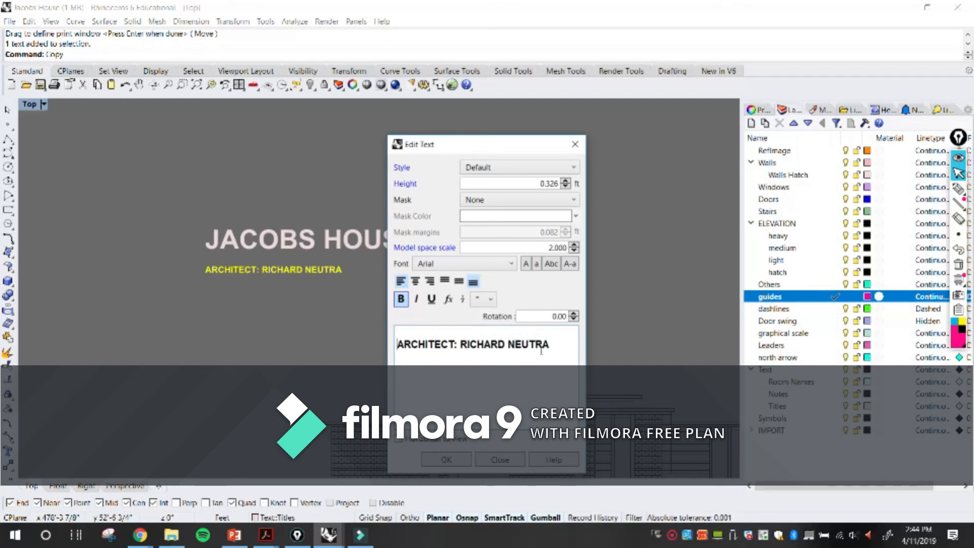
pyautogui.press('BackSpace')
pyautogui.click(546, 331)
pyautogui.press('Return')
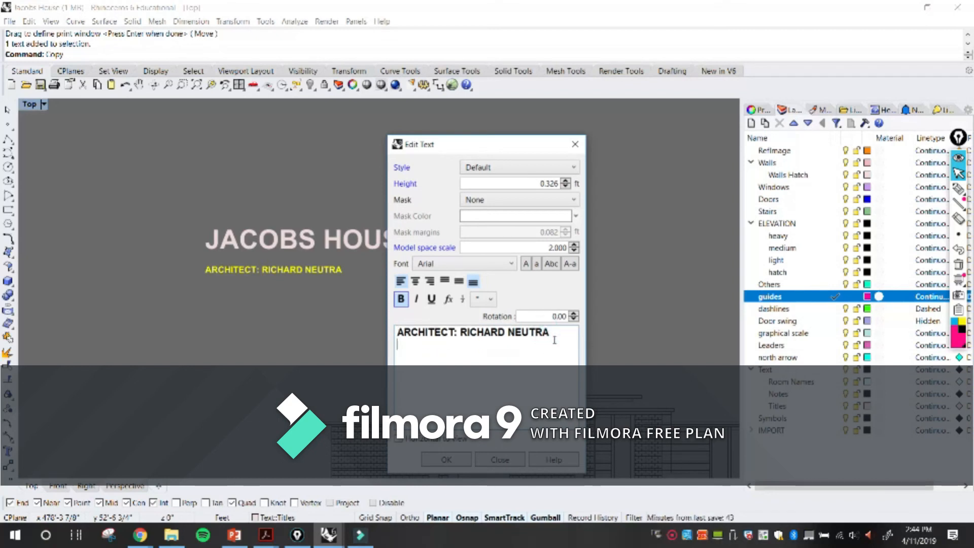
pyautogui.hotkey('ctrl', 'v')
# Step: Replace RICHARD NEUTRA with FRANK LLOYD WRIGHT in the architect line
pyautogui.hotkey('ctrl', 'shift', 'Left')
pyautogui.hotkey('ctrl', 'shift', 'Left')
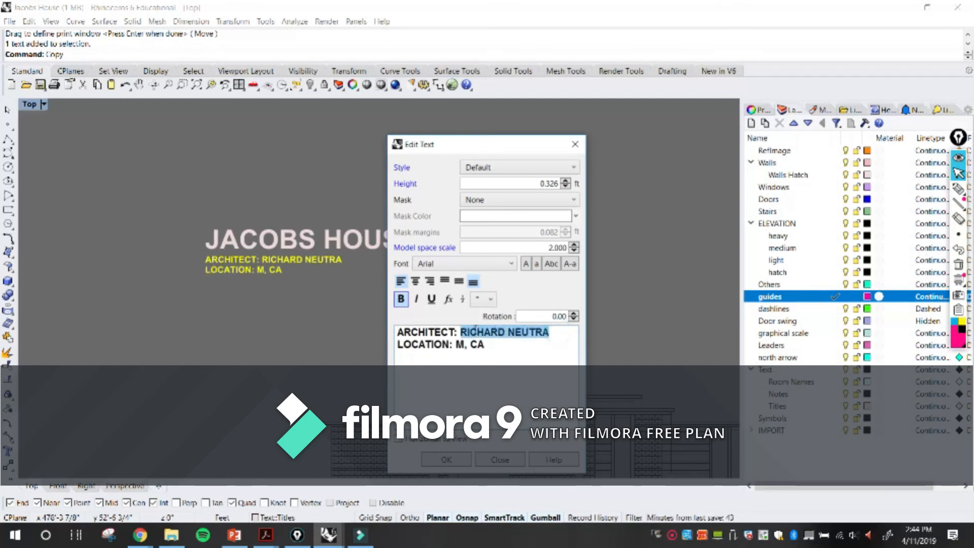
pyautogui.write('FRA')
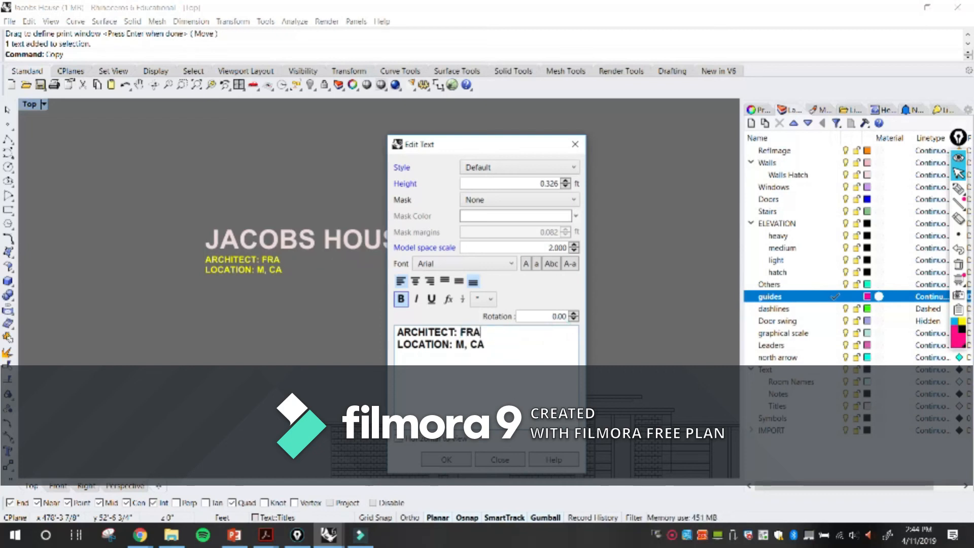
pyautogui.write('NK LLOYD')
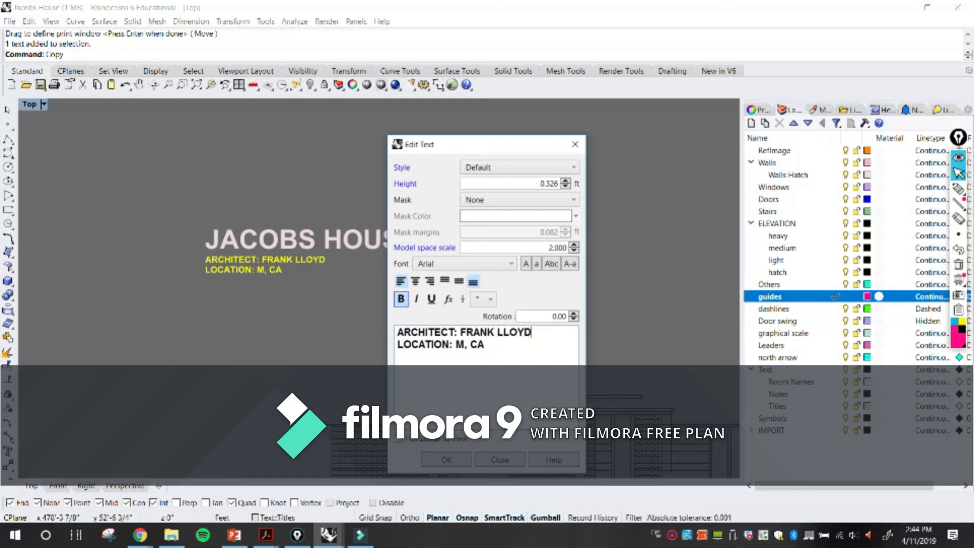
pyautogui.write('WRIGHT')
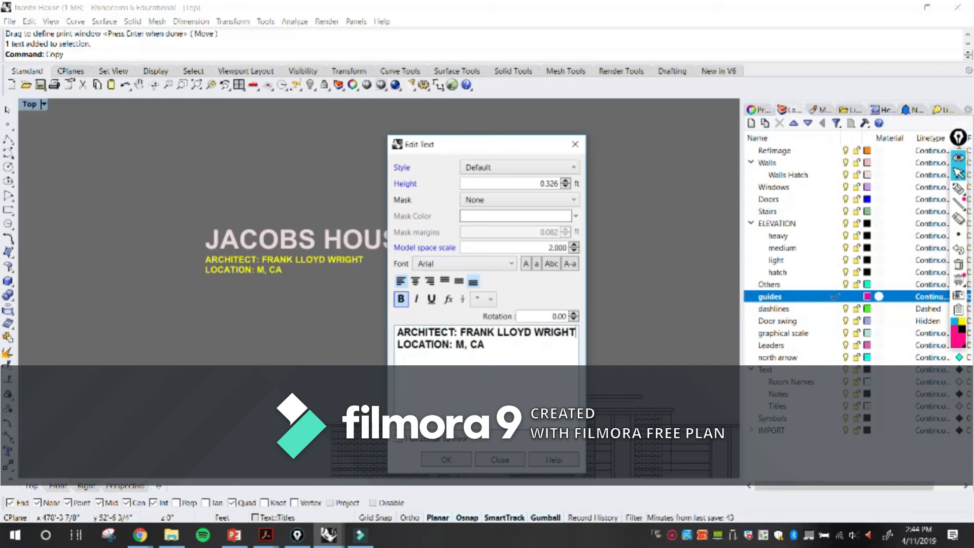
# Step: Switch to Chrome to check the Jacobs House location in its map listing, and return to the text editor in Rhino
pyautogui.click(139, 535)
pyautogui.click(208, 482)
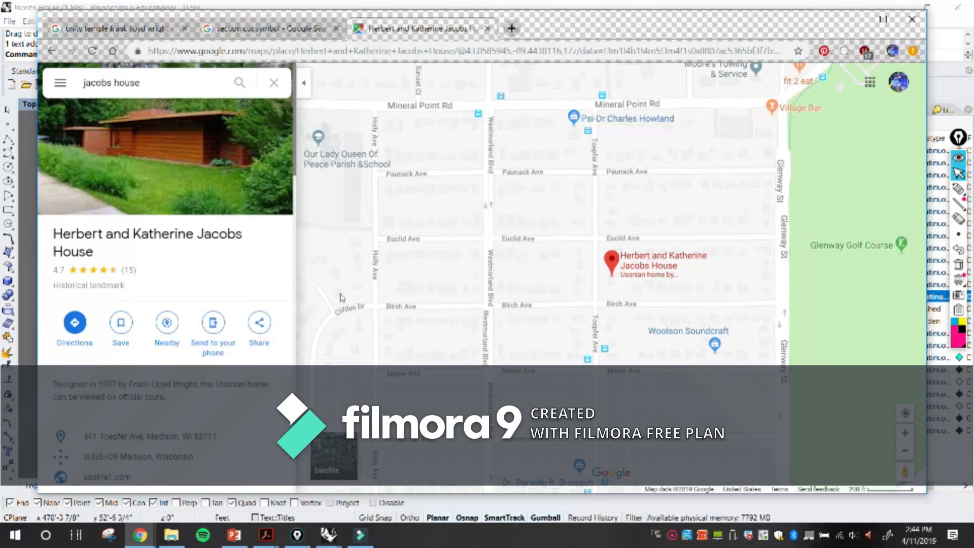
pyautogui.click(855, 24)
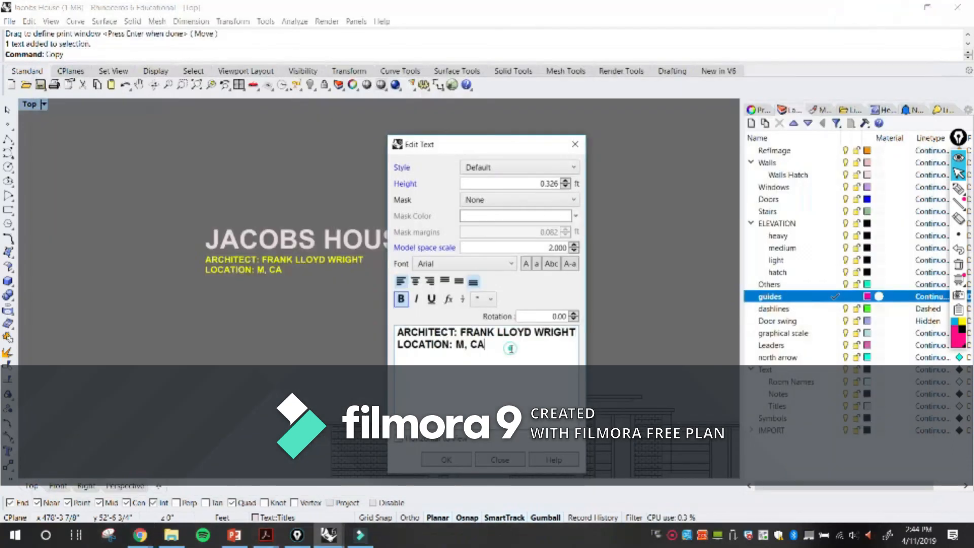
# Step: Change the location line of the sheet title text to MADISON, WI and apply the edit
pyautogui.click(466, 346)
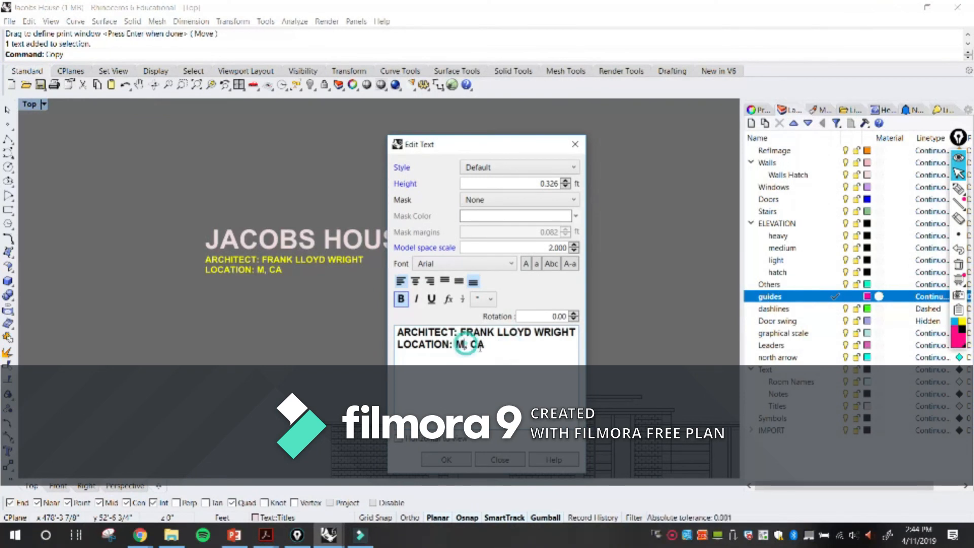
pyautogui.write('ADI')
pyautogui.write('SOB')
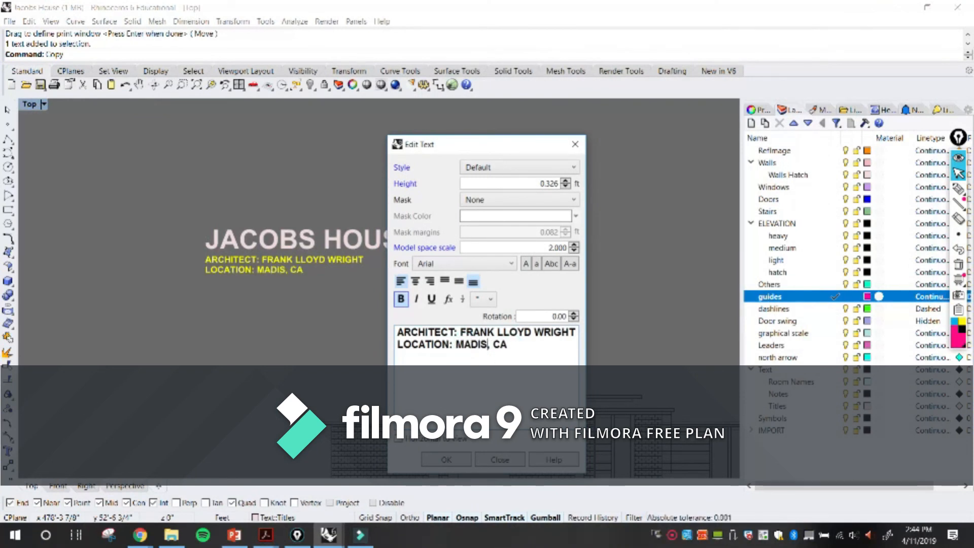
pyautogui.click(530, 349)
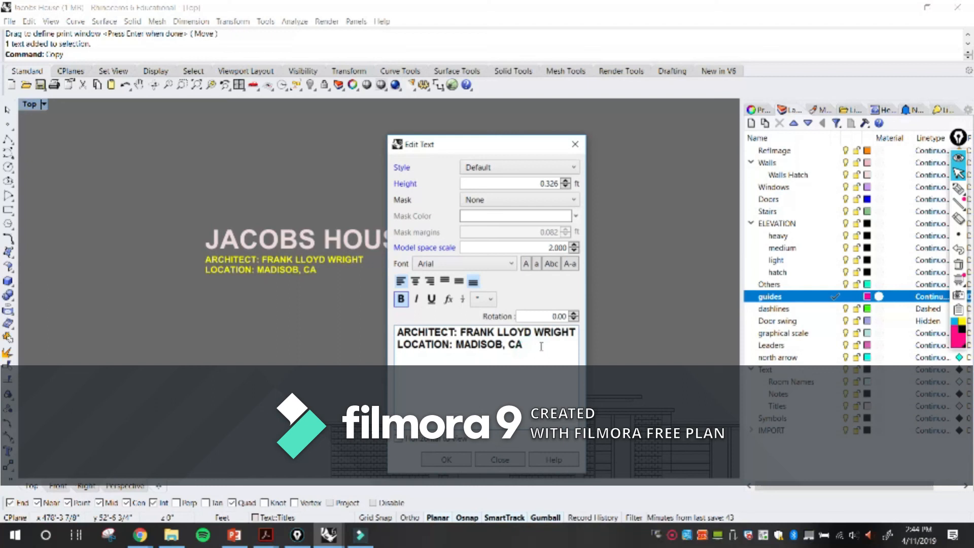
pyautogui.press('BackSpace')
pyautogui.write('N,')
pyautogui.write('WI')
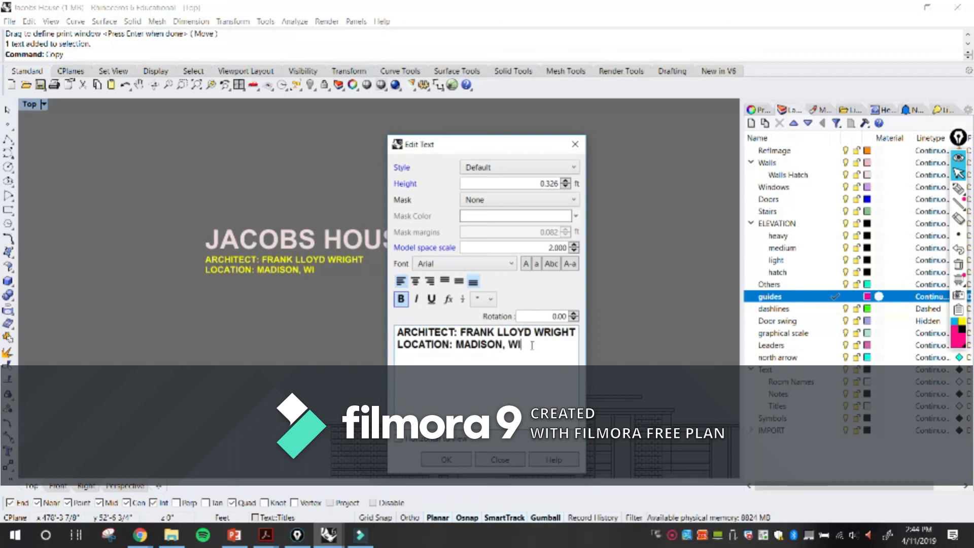
pyautogui.click(447, 459)
pyautogui.click(865, 70)
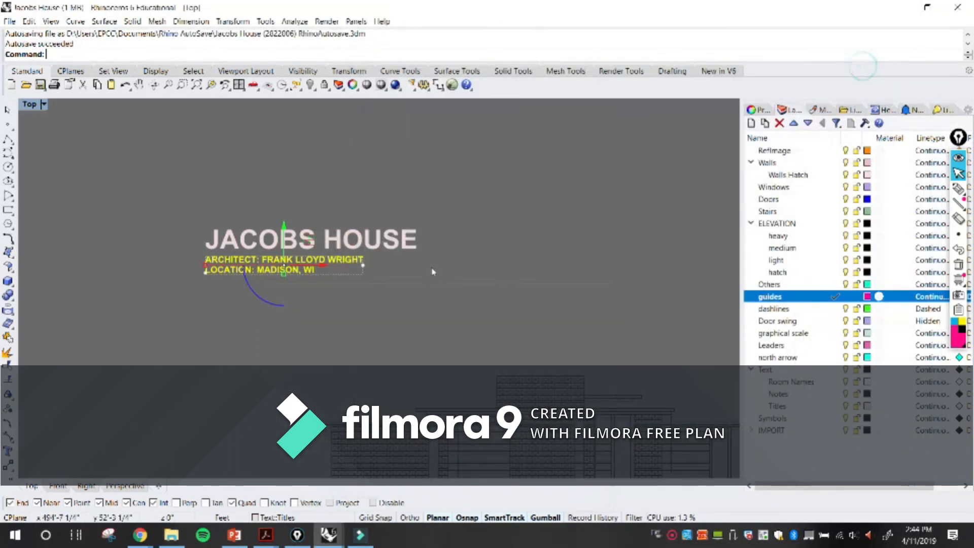
# Step: Copy the architect and location text to the empty area below the east-west section, near its right end
pyautogui.write('copy')
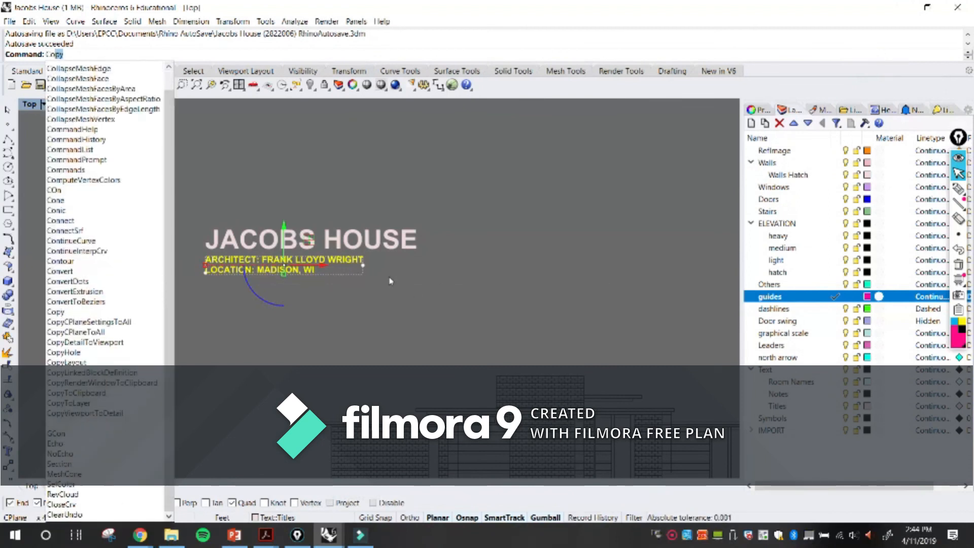
pyautogui.press('Return')
pyautogui.click(364, 266)
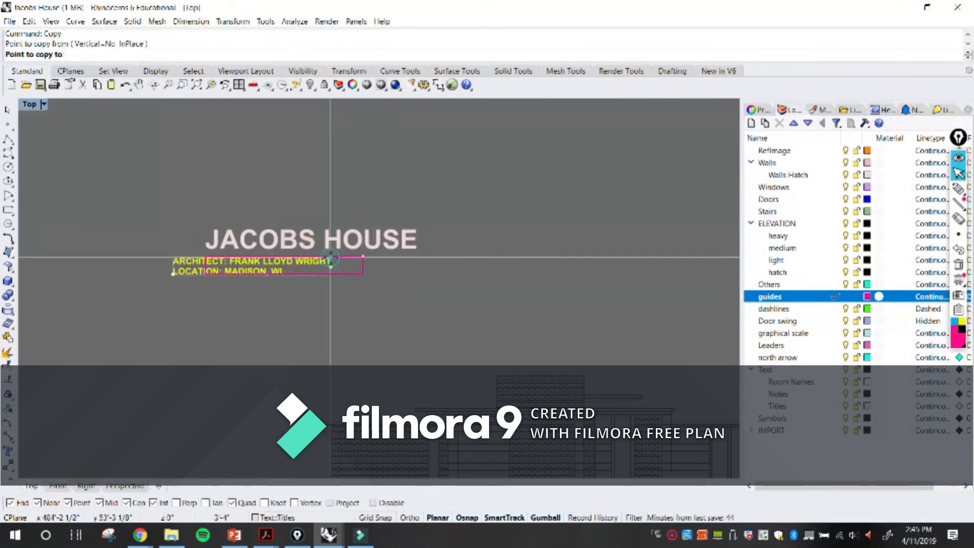
pyautogui.scroll(-5, 396, 315)
pyautogui.moveTo(428, 357); pyautogui.dragTo(511, 330, button='right')
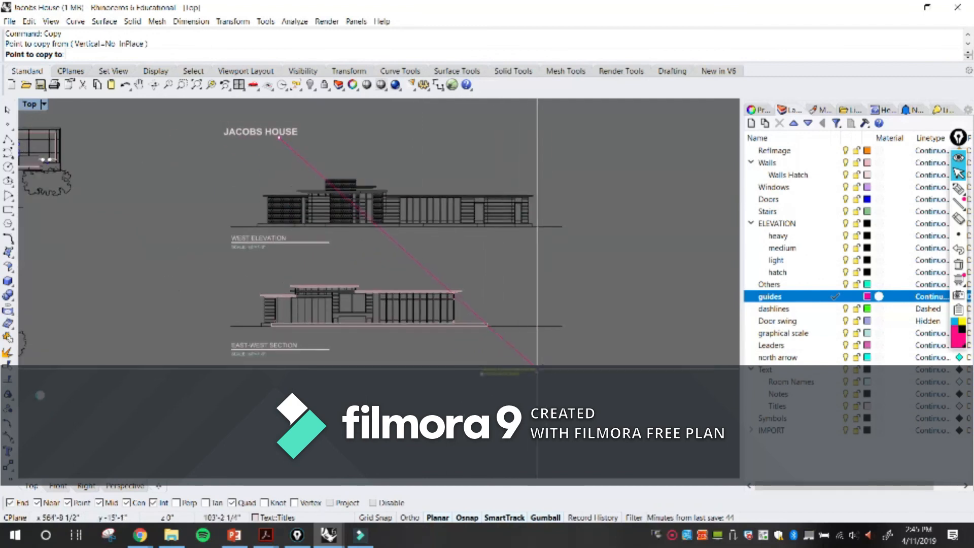
pyautogui.click(544, 364)
pyautogui.scroll(3, 527, 374)
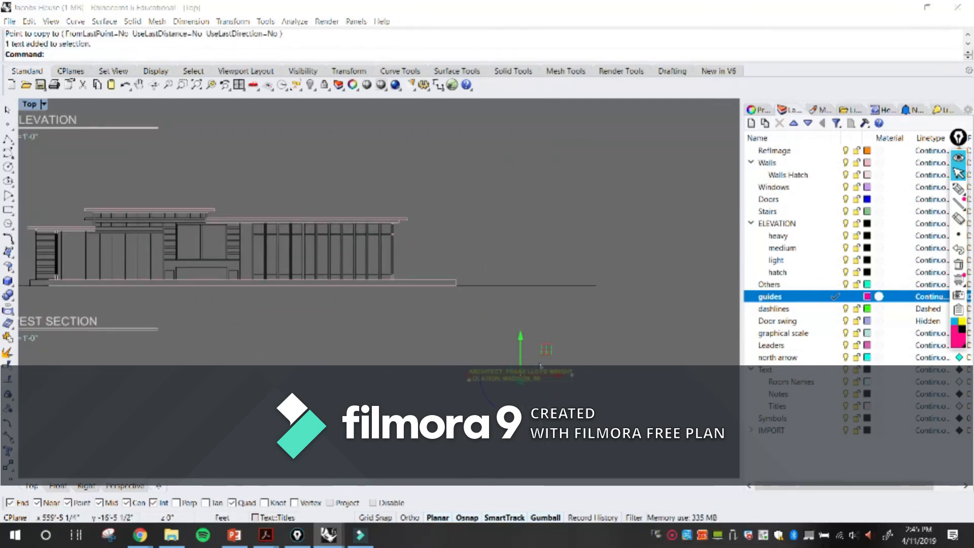
# Step: Replace the copied text with STUDENT & CLASS INFO, align it right, and return to the Jacobs House model window
pyautogui.doubleClick(524, 374)
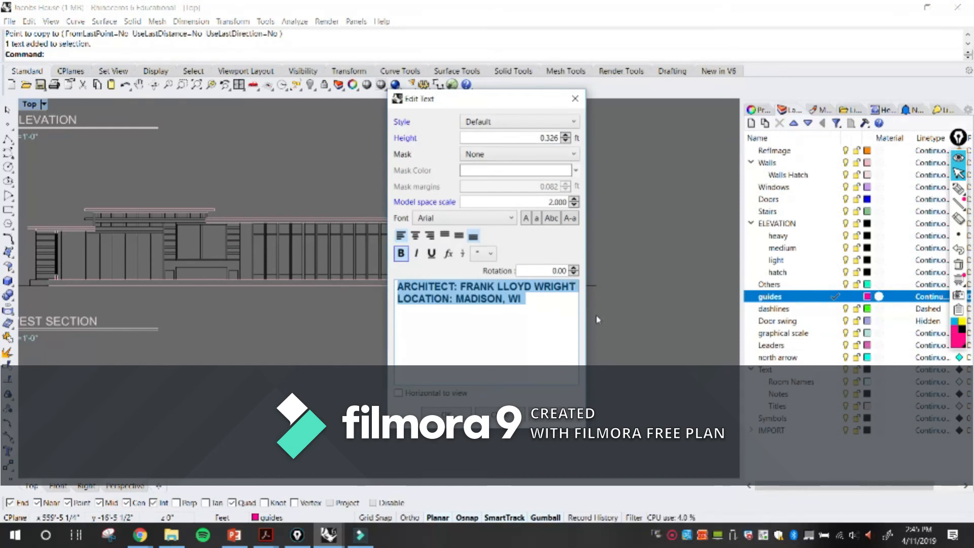
pyautogui.write('STUDEN')
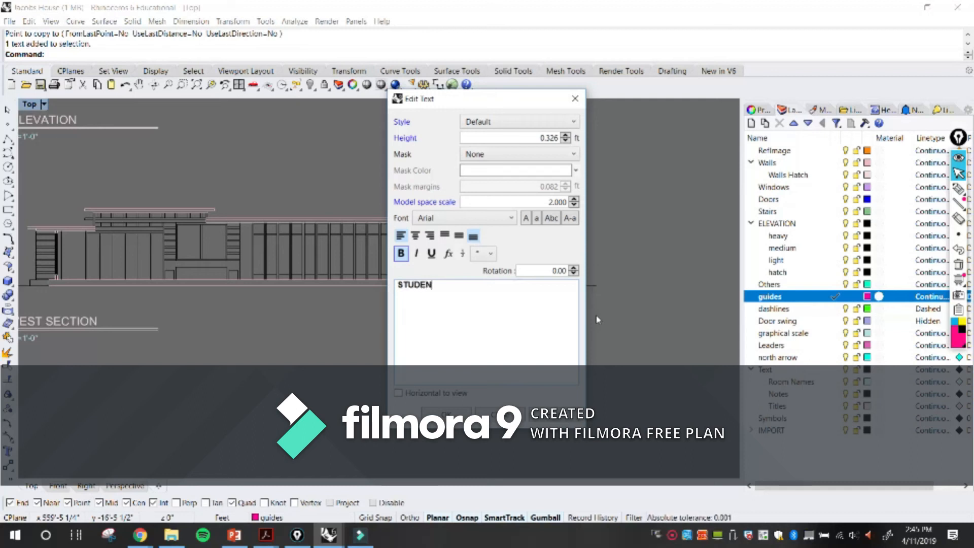
pyautogui.write('T & CLASS INFO')
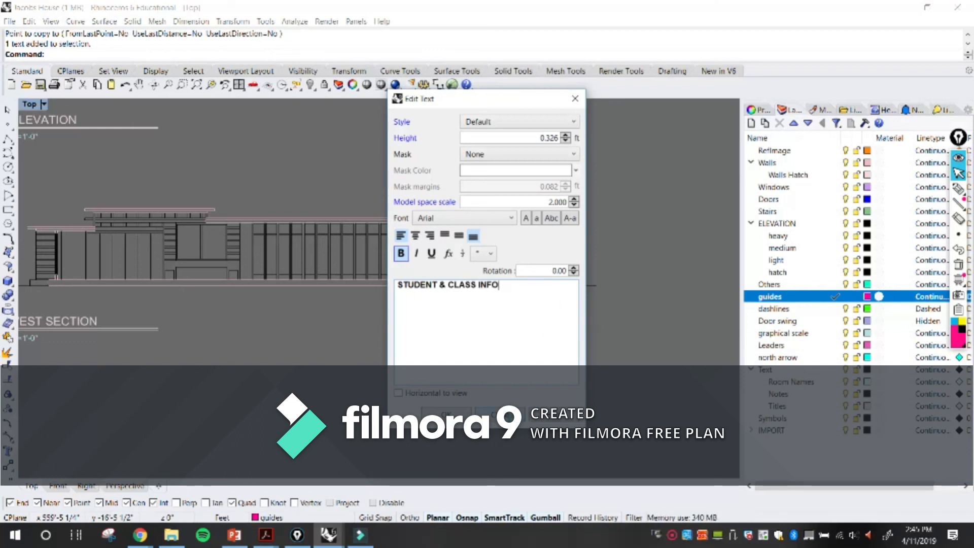
pyautogui.click(430, 235)
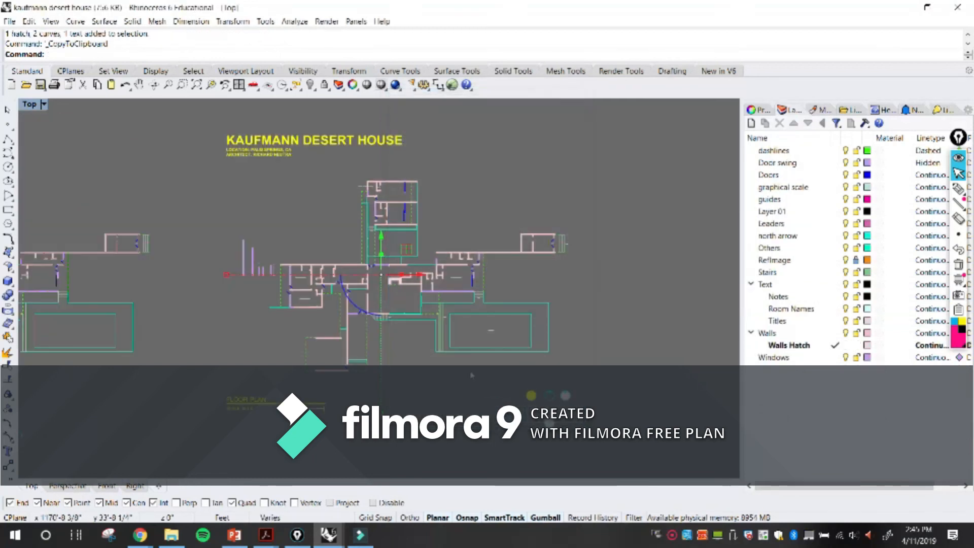
pyautogui.click(257, 495)
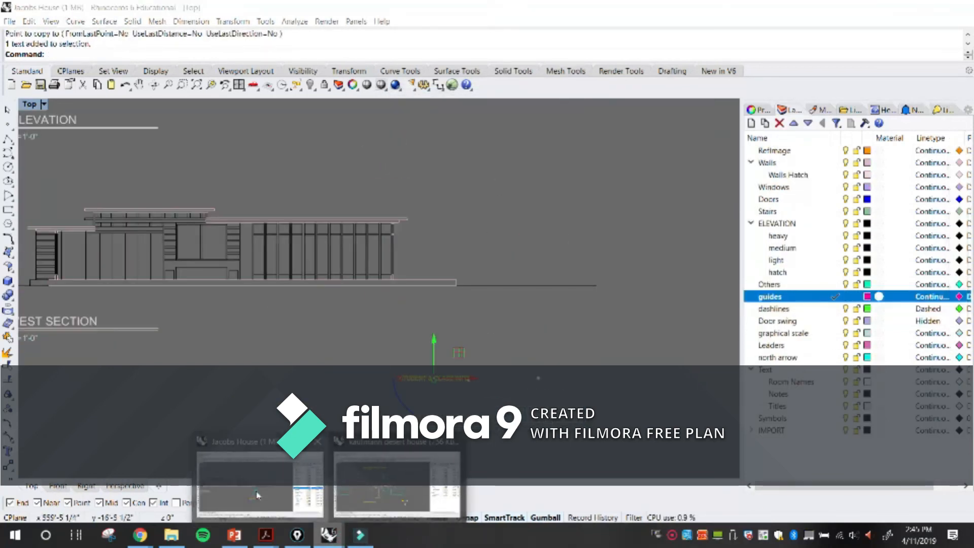
# Step: Move the STUDENT & CLASS INFO text farther right, toward the sheet's lower-right corner below the east-west section
pyautogui.moveTo(486, 258); pyautogui.dragTo(498, 346, button='right')
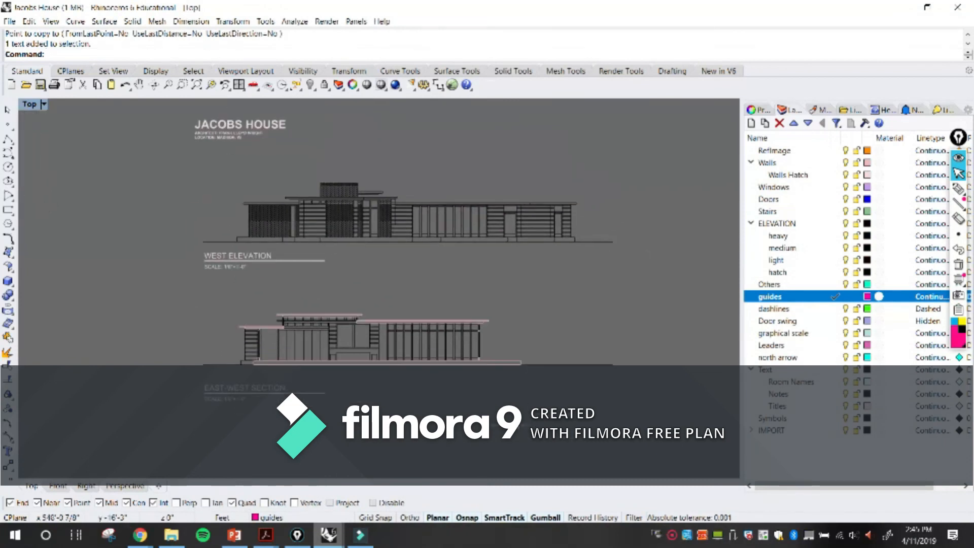
pyautogui.click(517, 426)
pyautogui.moveTo(535, 425); pyautogui.dragTo(592, 425)
pyautogui.click(592, 406)
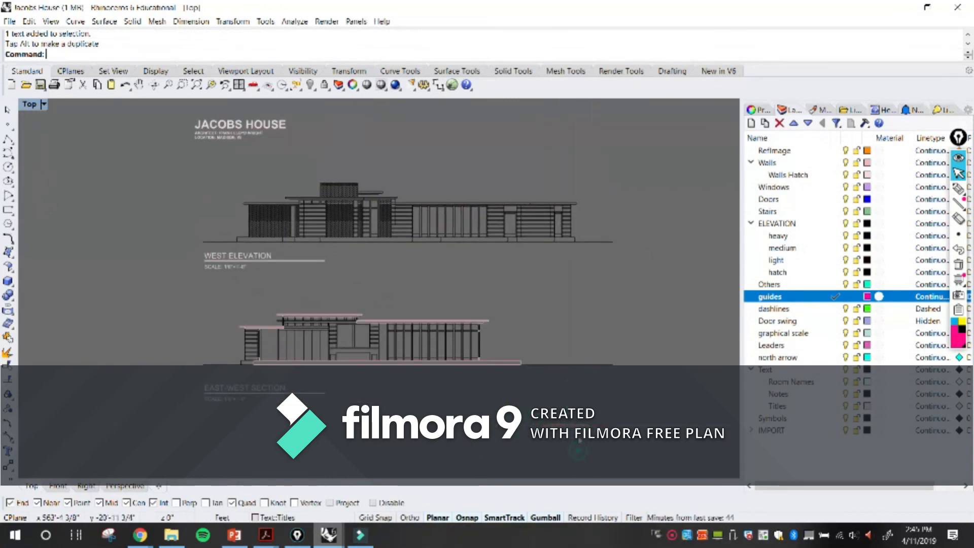
# Step: Print the elevation and section sheet to Rhino PDF and save it in the P3 folder as Jacobs House Elev&Sec
pyautogui.scroll(-4, 507, 431)
pyautogui.scroll(2, 554, 391)
pyautogui.write('rint')
pyautogui.press('Return')
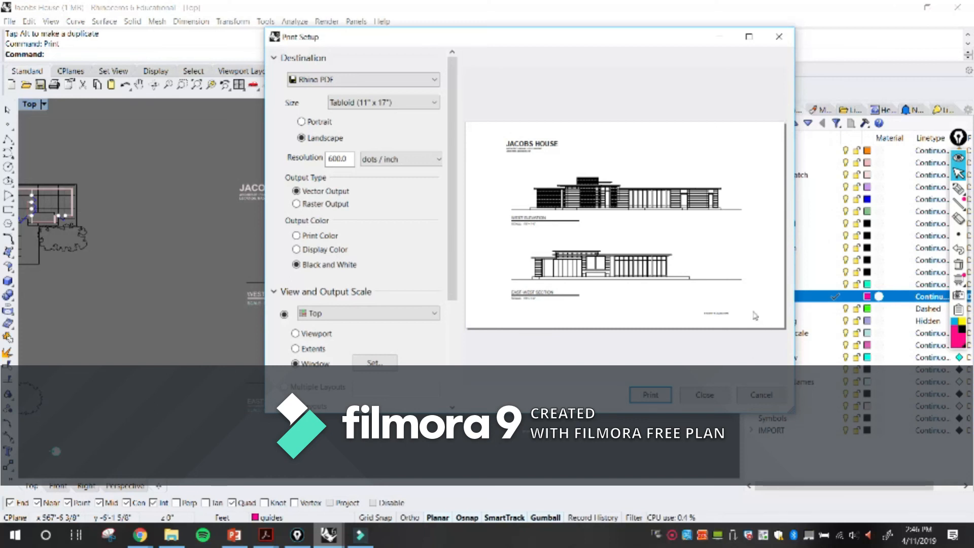
pyautogui.click(650, 395)
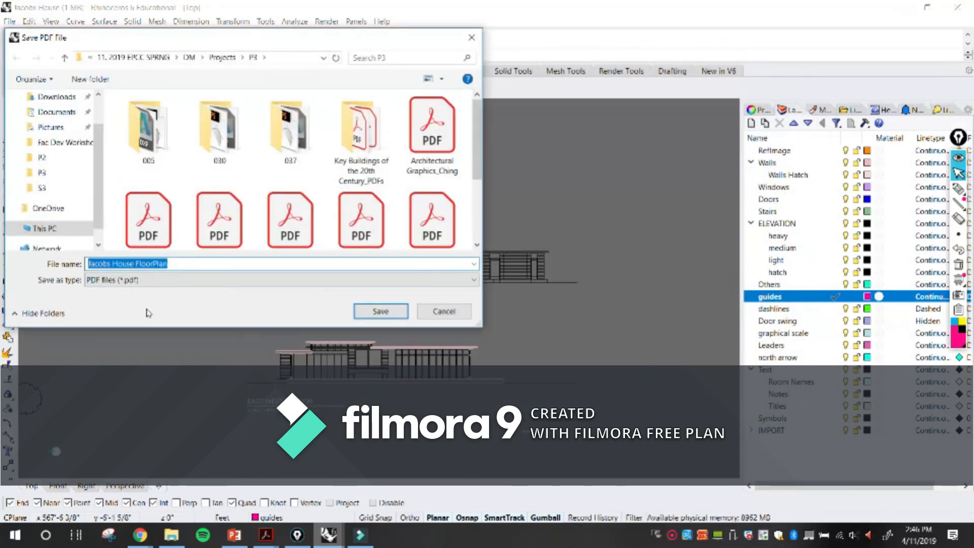
pyautogui.click(202, 260)
pyautogui.doubleClick(202, 261)
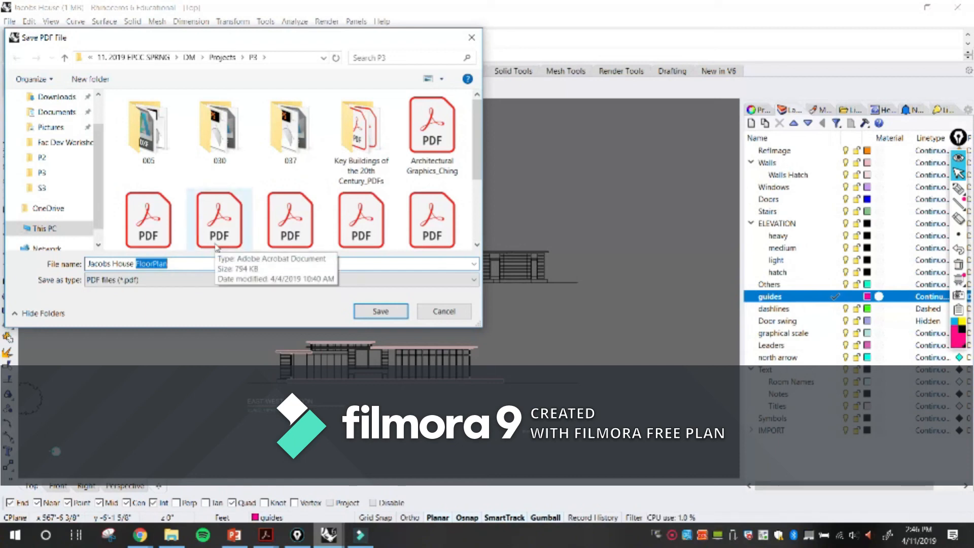
pyautogui.write('Elev&Sec')
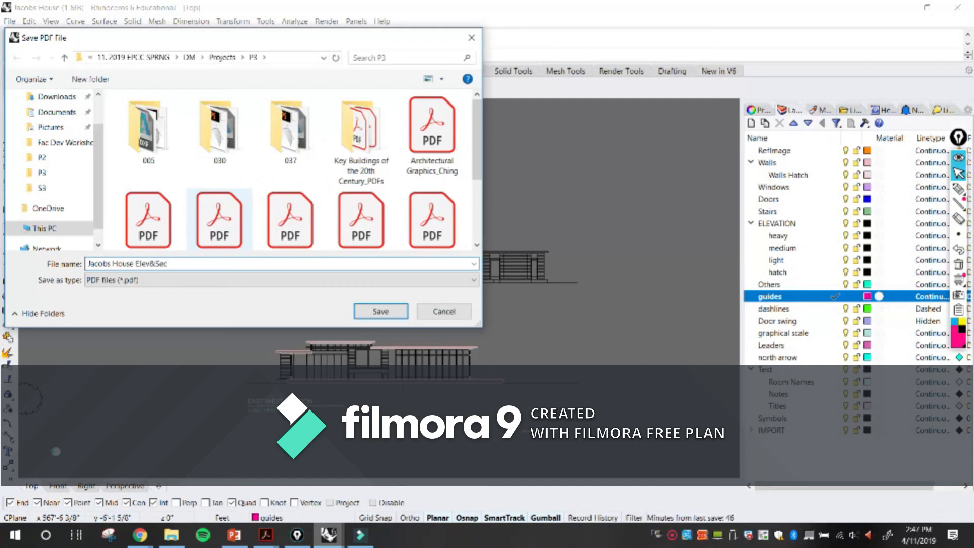
pyautogui.click(380, 312)
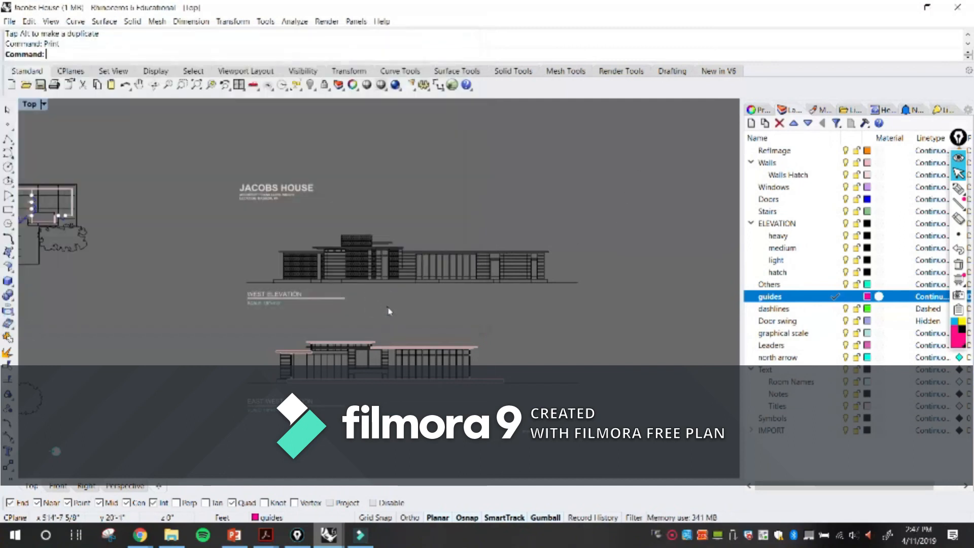
# Step: Switch to File Explorer and open the Jacobs House FloorPlan and Jacobs House Elev&Sec PDFs from the P3 folder for checking
pyautogui.moveTo(171, 535)
pyautogui.click(221, 507)
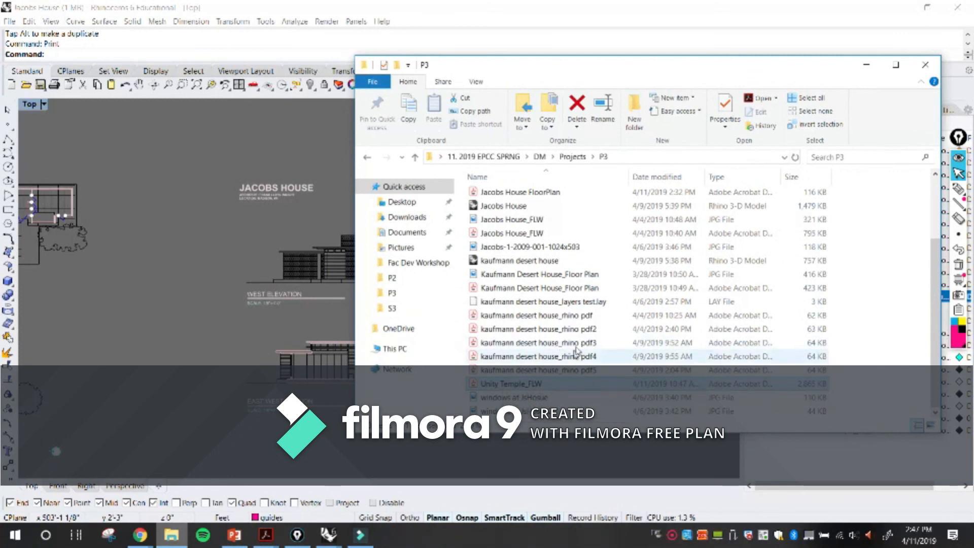
pyautogui.scroll(1, 572, 234)
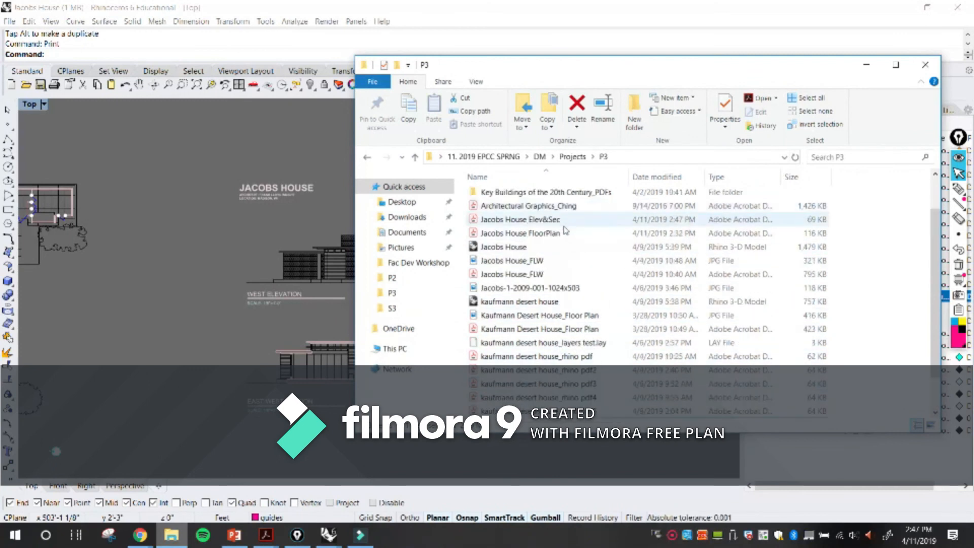
pyautogui.click(557, 221)
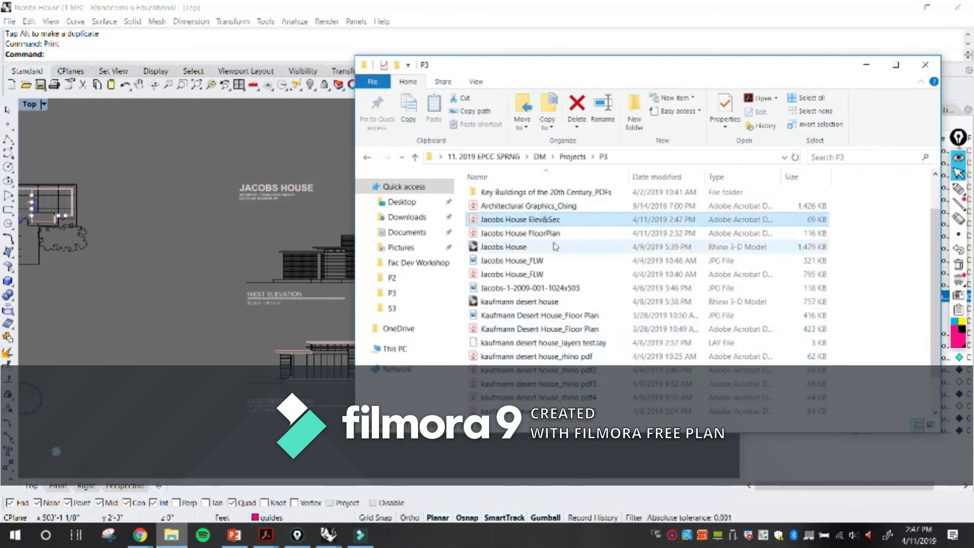
pyautogui.doubleClick(522, 234)
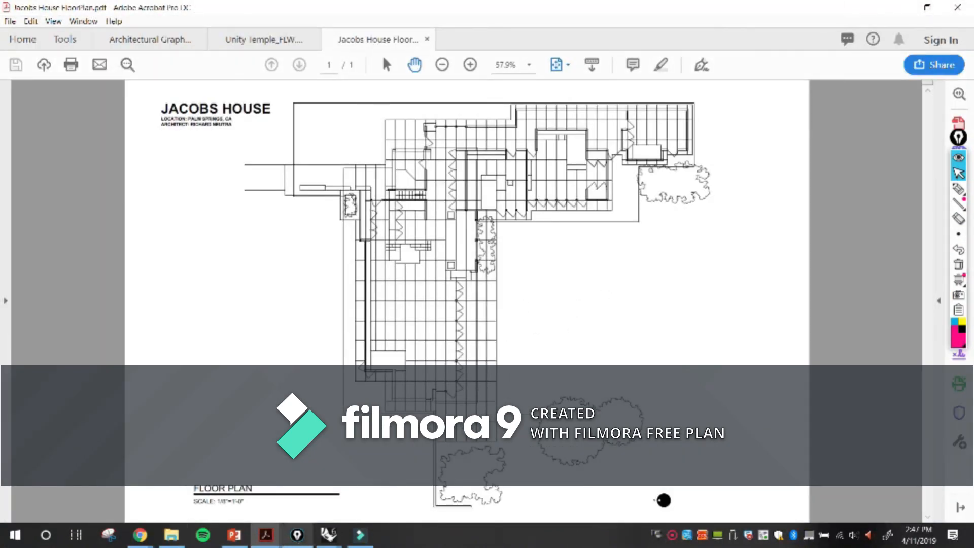
pyautogui.click(172, 535)
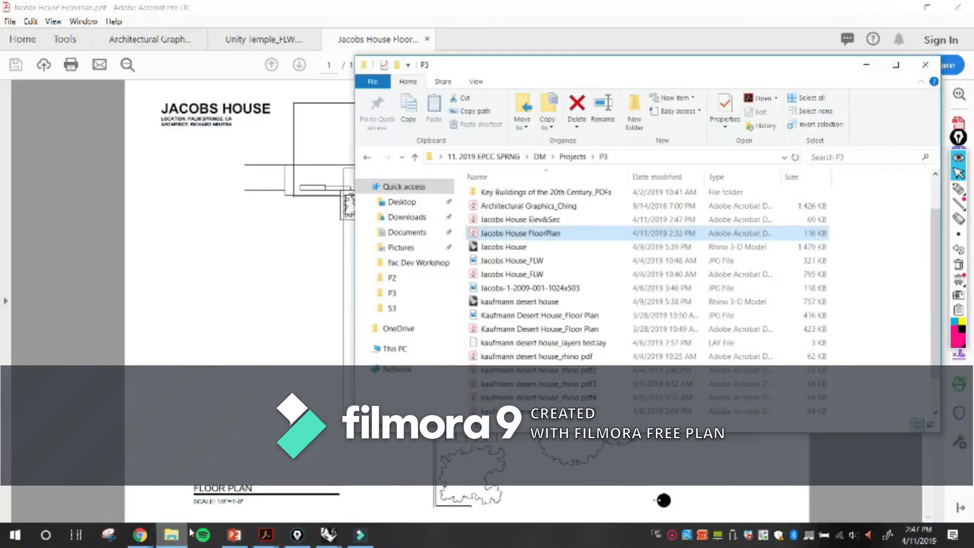
pyautogui.doubleClick(541, 220)
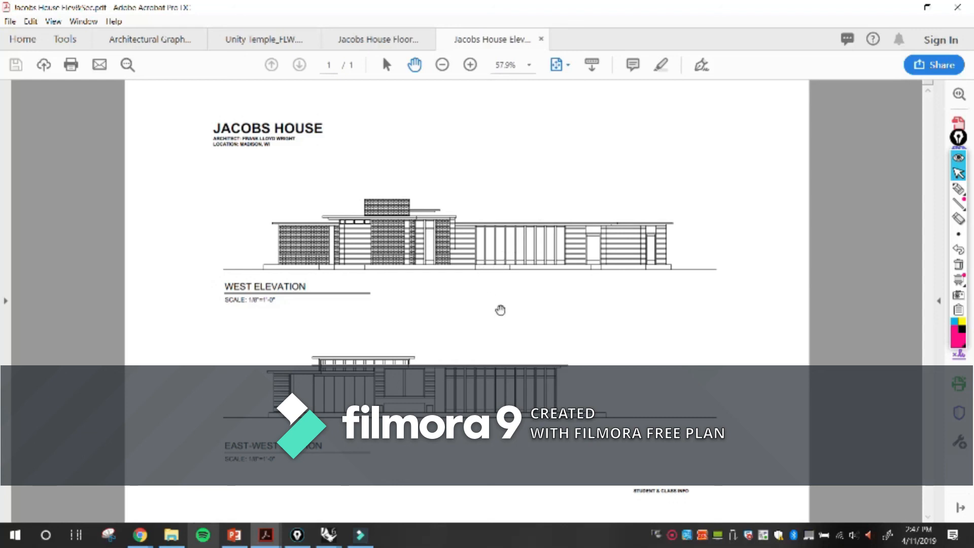
# Step: Switch to PowerPoint to review the Jacobs House assignment requirements, and bring up the Unity Temple PDF in Acrobat
pyautogui.click(234, 535)
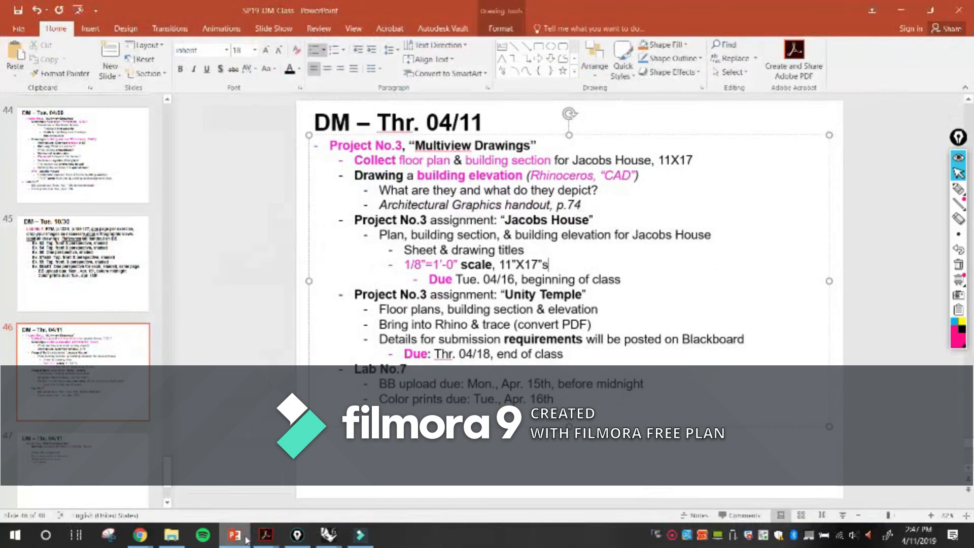
pyautogui.click(482, 235)
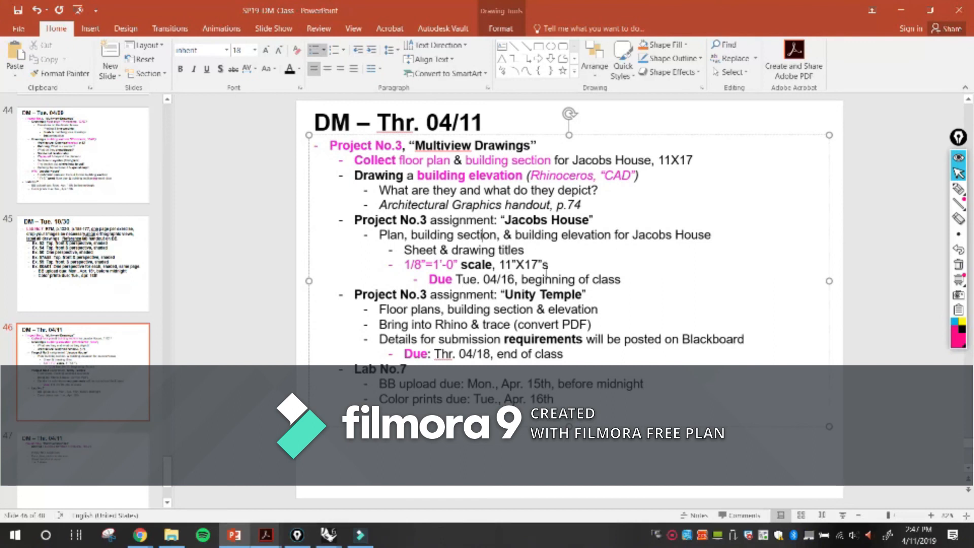
pyautogui.click(900, 10)
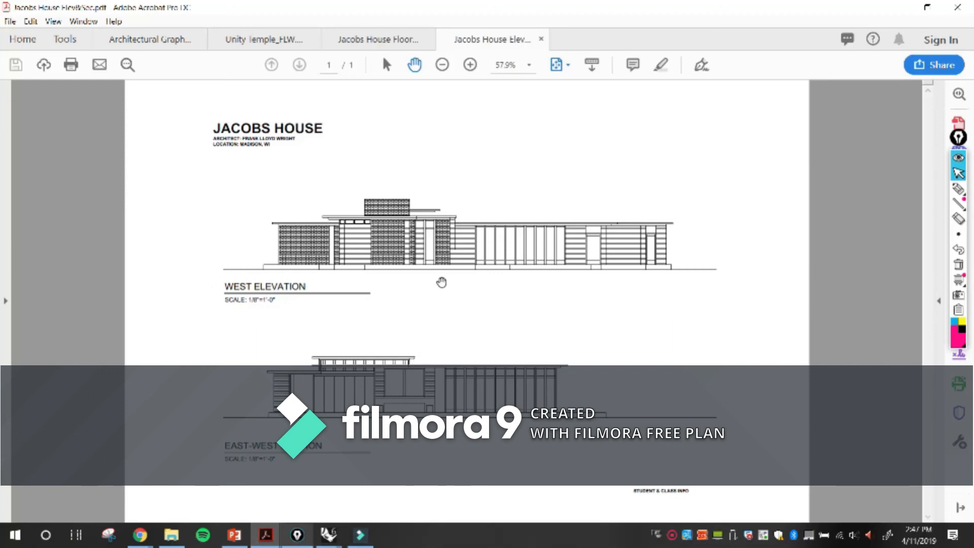
pyautogui.click(266, 533)
pyautogui.click(198, 495)
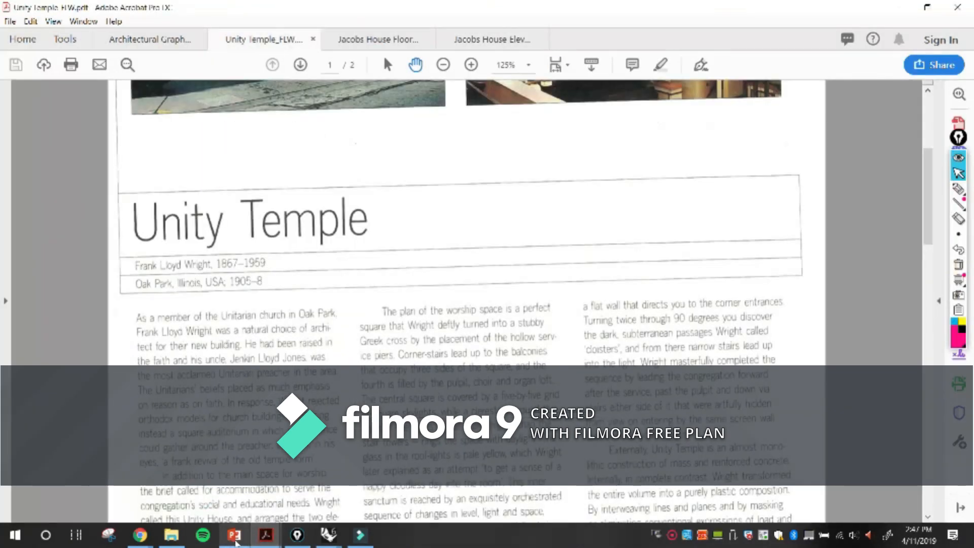
# Step: Return to PowerPoint and review the floor plan, section and elevation requirements of the Unity Temple assignment
pyautogui.click(235, 535)
pyautogui.click(409, 310)
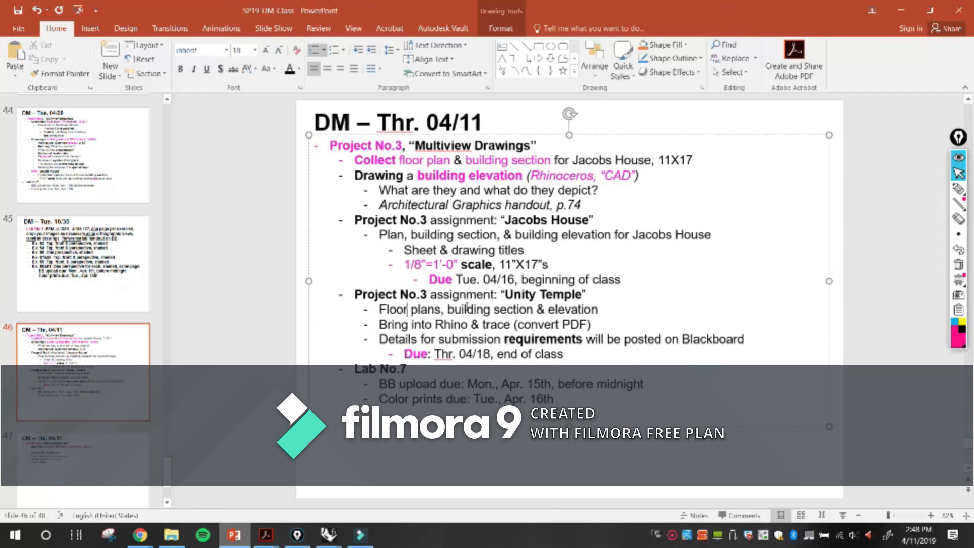
pyautogui.click(544, 295)
pyautogui.moveTo(384, 307); pyautogui.dragTo(444, 308)
pyautogui.click(511, 308)
pyautogui.click(569, 308)
# Step: Switch to the Unity Temple PDF in Acrobat and reduce its zoom to 100%
pyautogui.click(273, 535)
pyautogui.click(226, 498)
pyautogui.click(547, 237)
pyautogui.click(443, 65)
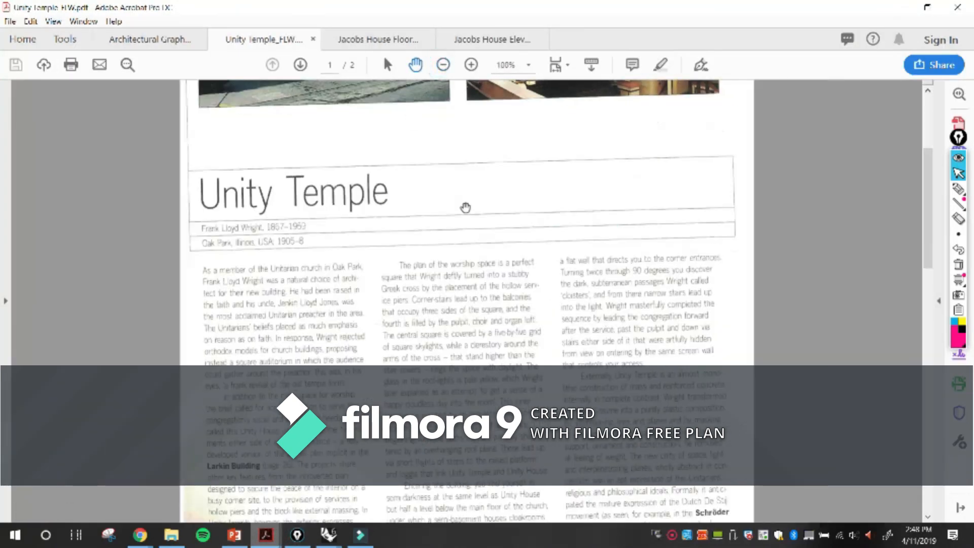
# Step: Look through both pages of the Unity Temple PDF, covering the building description, drawing legend, floor plans, west elevation and section
pyautogui.scroll(5, 463, 206)
pyautogui.scroll(-15, 466, 180)
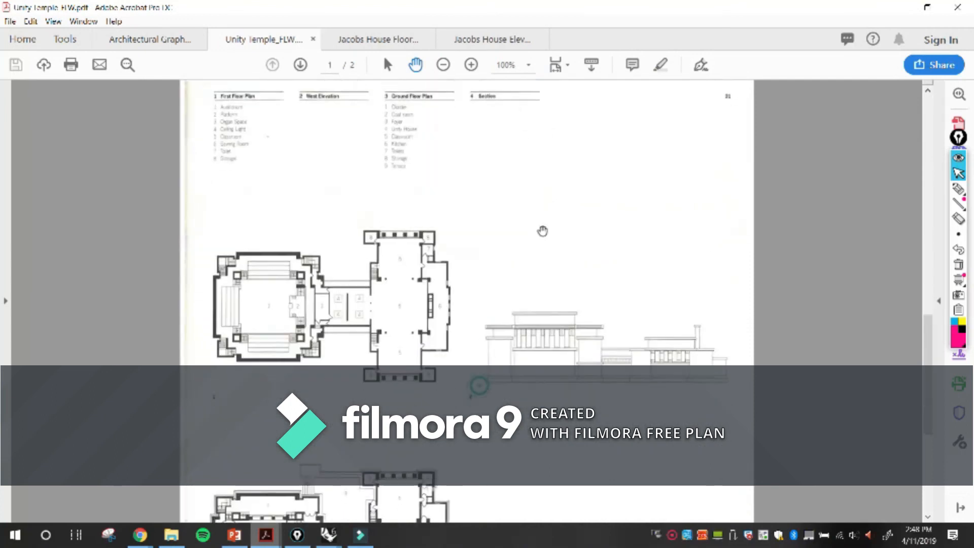
pyautogui.scroll(-2, 521, 295)
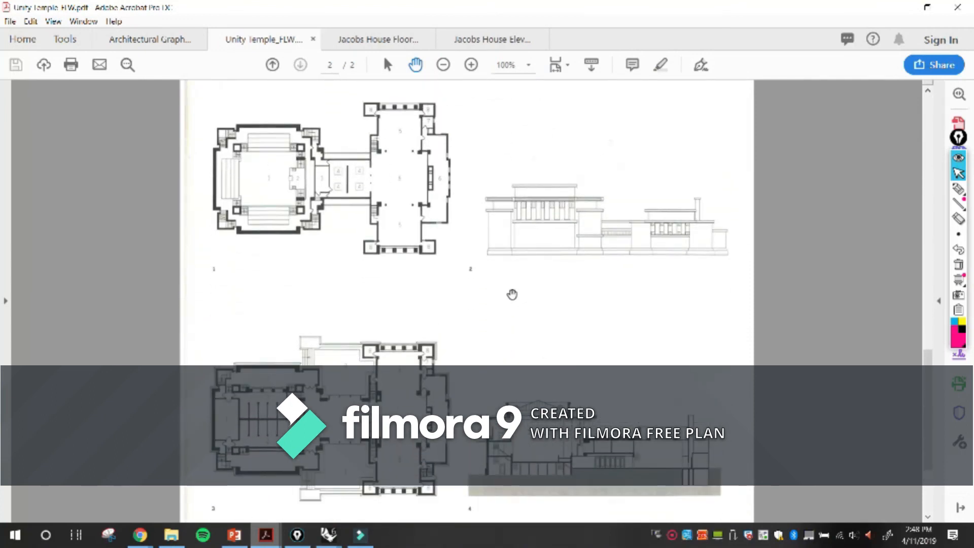
pyautogui.scroll(-5, 510, 294)
pyautogui.scroll(6, 491, 232)
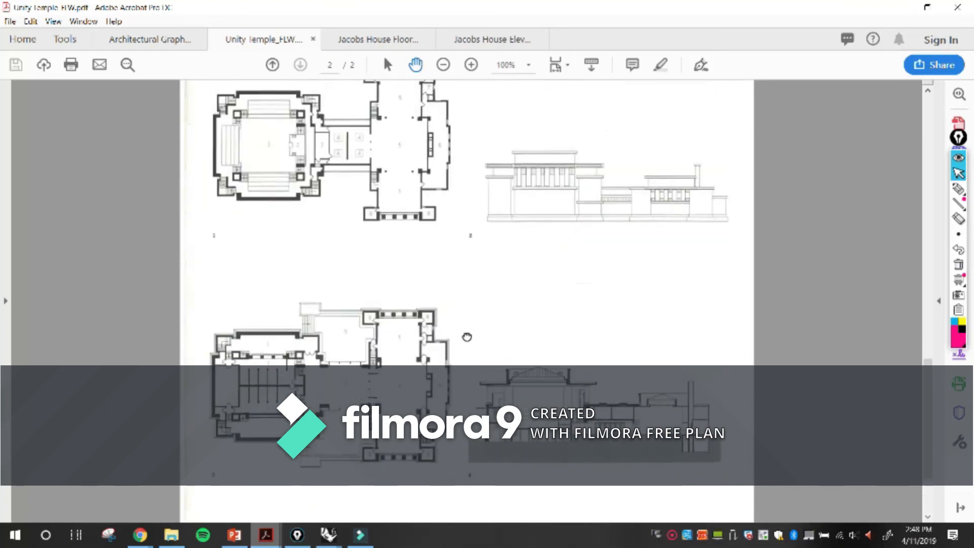
pyautogui.moveTo(454, 386); pyautogui.dragTo(448, 386)
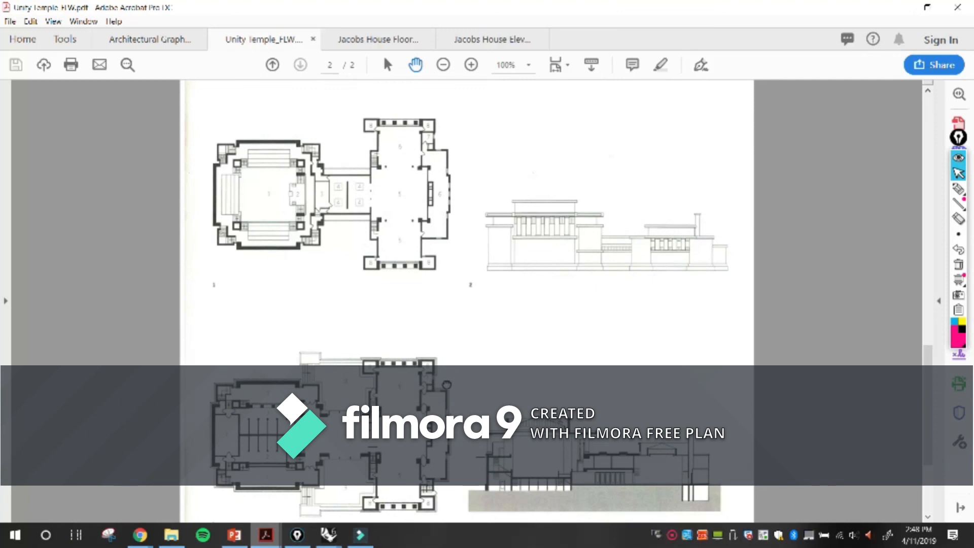
pyautogui.scroll(-1, 446, 385)
pyautogui.scroll(7, 446, 384)
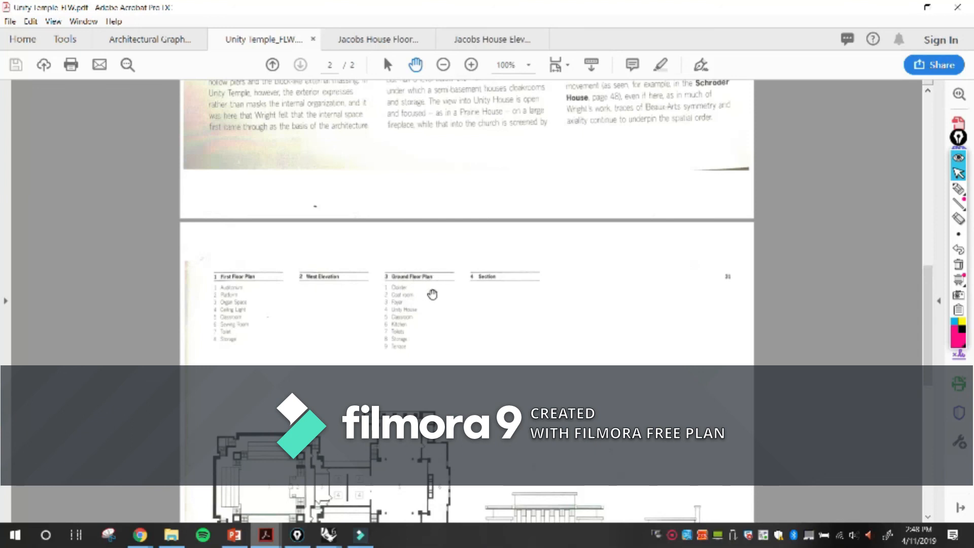
pyautogui.scroll(-3, 506, 326)
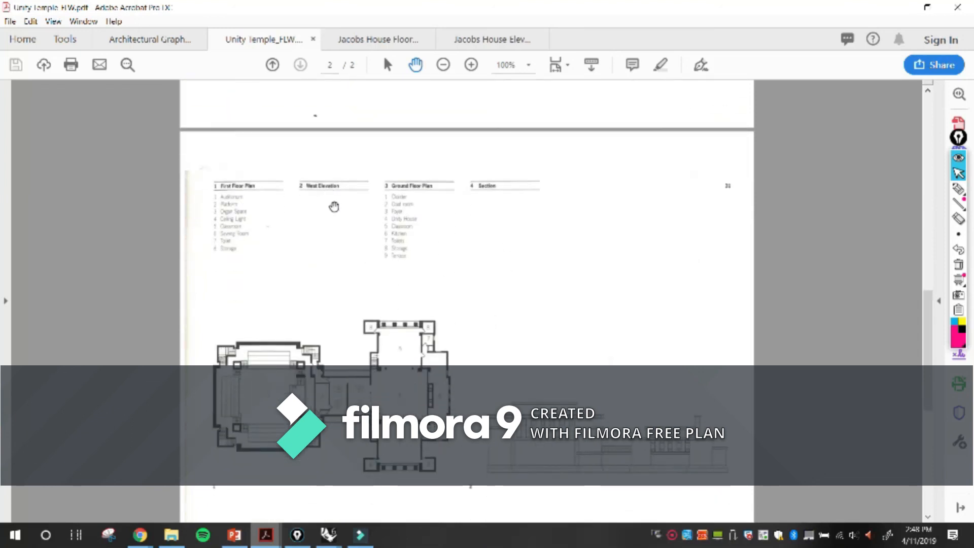
# Step: Compare the Unity Temple building section with the west elevation and the two floor plans on page 2
pyautogui.scroll(-10, 372, 306)
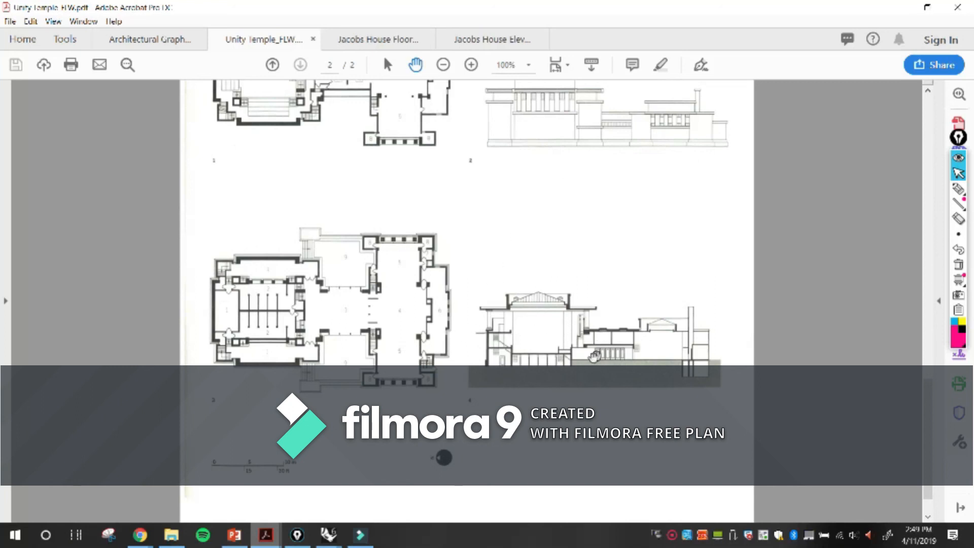
pyautogui.moveTo(585, 246); pyautogui.dragTo(556, 356)
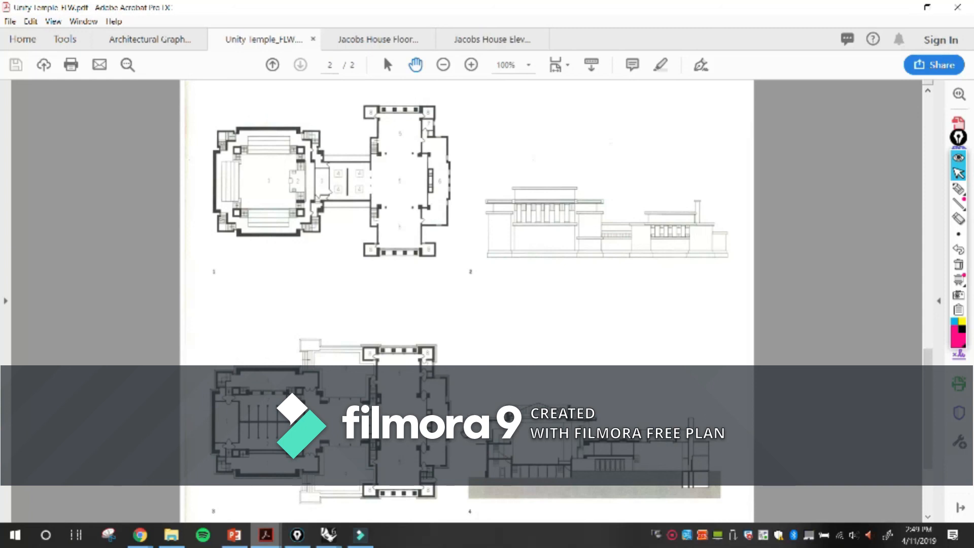
pyautogui.scroll(-3, 443, 486)
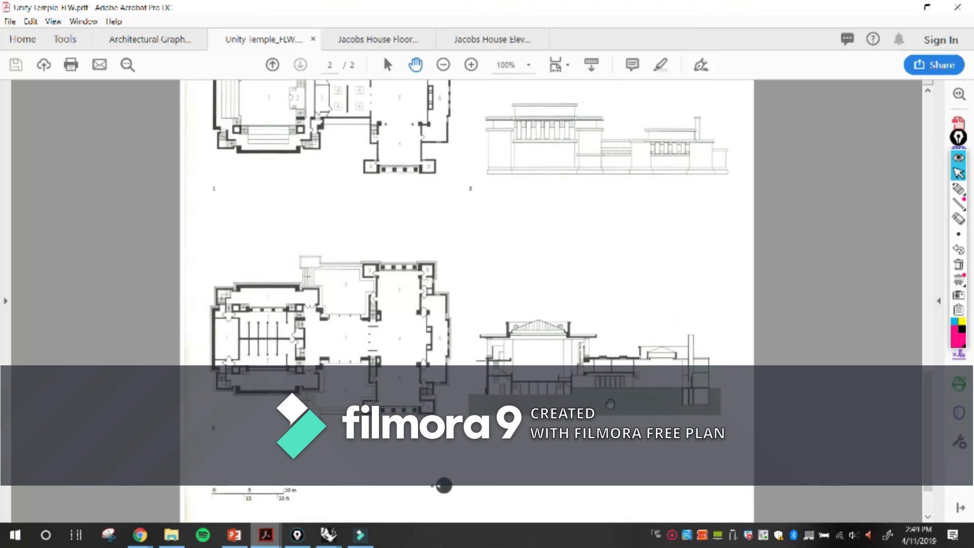
pyautogui.scroll(2, 625, 381)
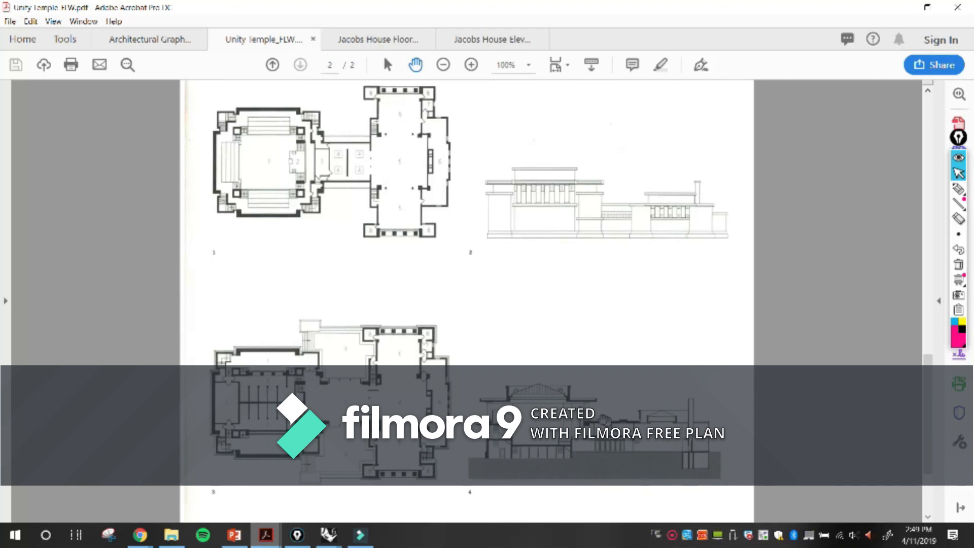
pyautogui.scroll(-4, 605, 421)
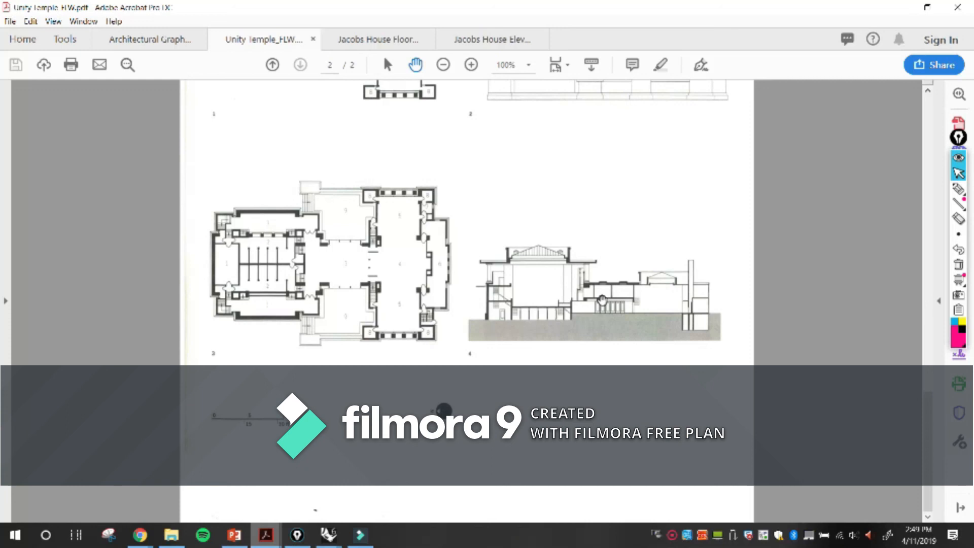
pyautogui.moveTo(611, 290); pyautogui.dragTo(580, 405)
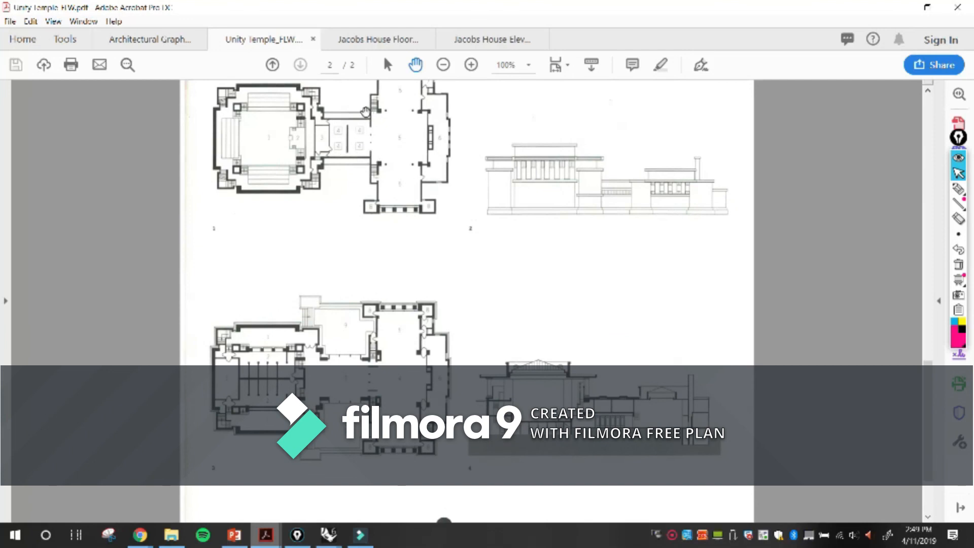
# Step: Check the room legend at the head of page 2 against the first floor plan of Unity Temple
pyautogui.scroll(10, 346, 137)
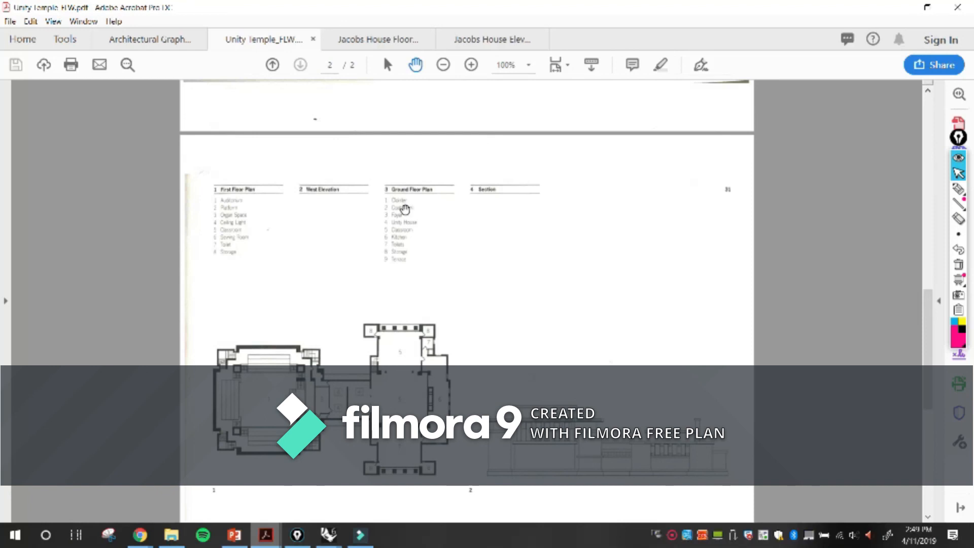
pyautogui.scroll(-3, 389, 254)
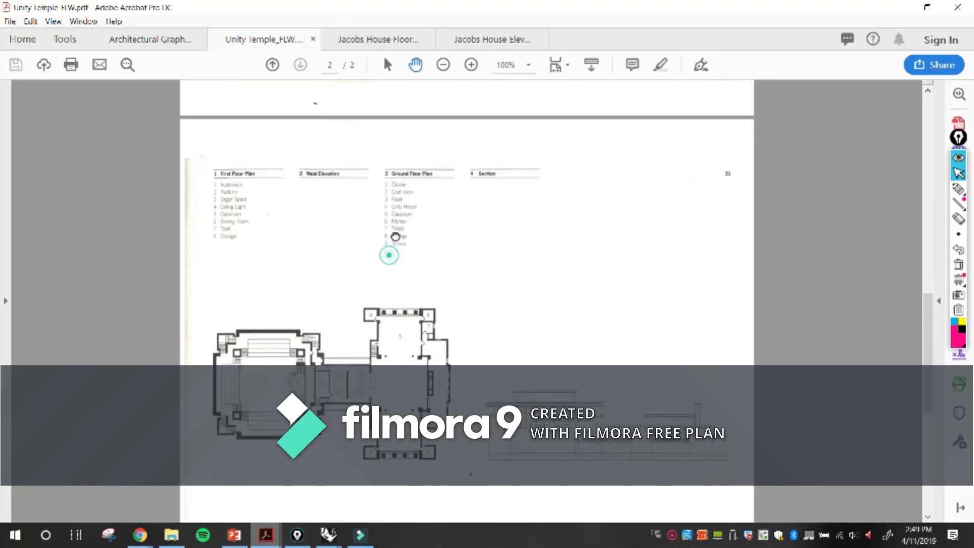
pyautogui.scroll(-1, 346, 333)
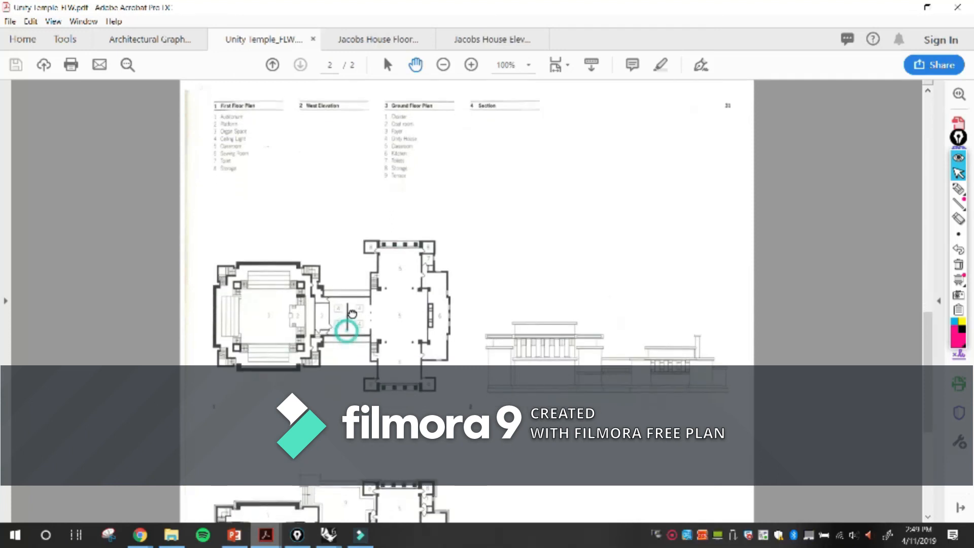
pyautogui.scroll(-2, 355, 314)
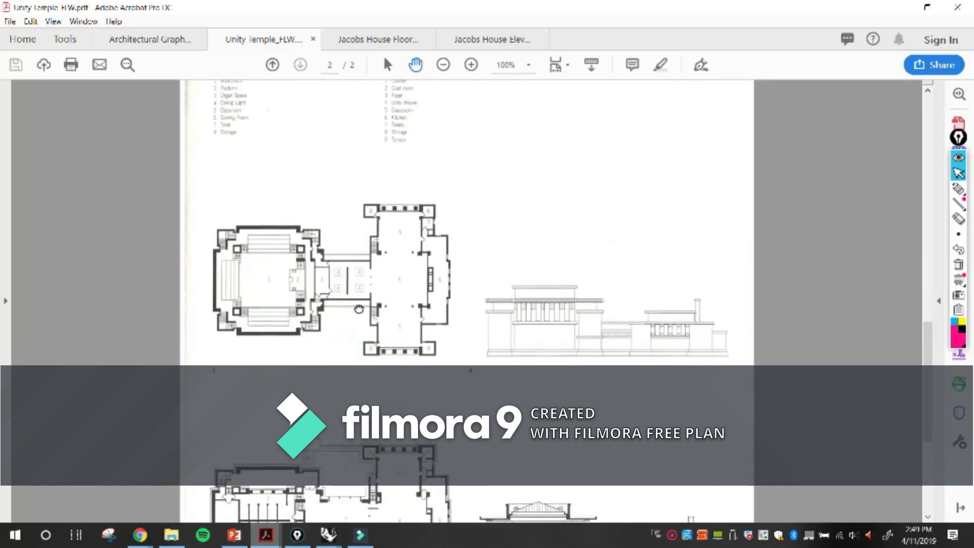
pyautogui.moveTo(356, 338); pyautogui.dragTo(358, 316)
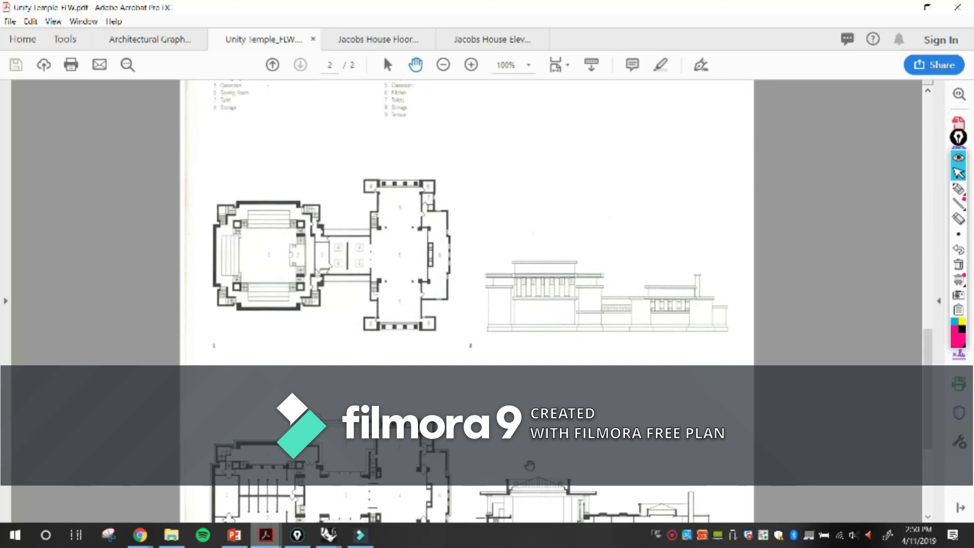
pyautogui.click(671, 535)
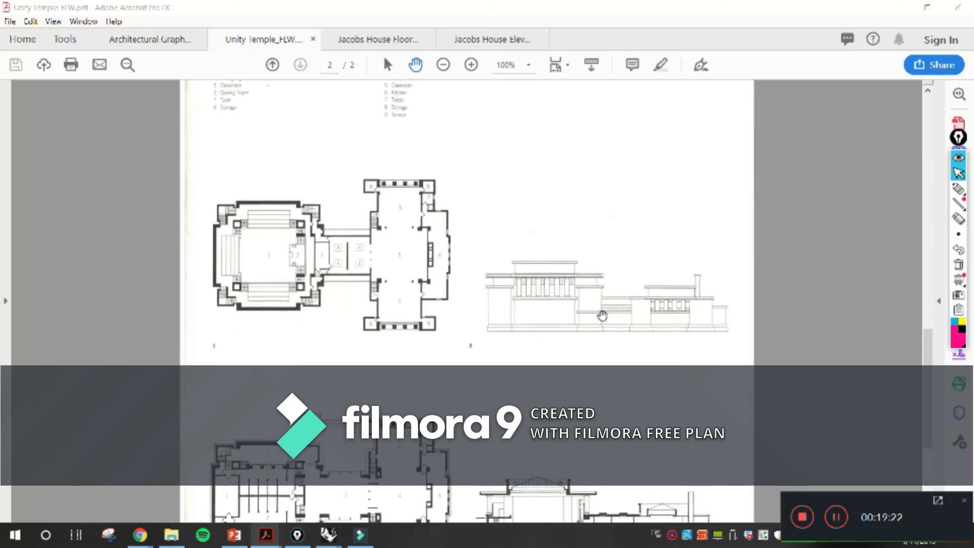
pyautogui.click(329, 535)
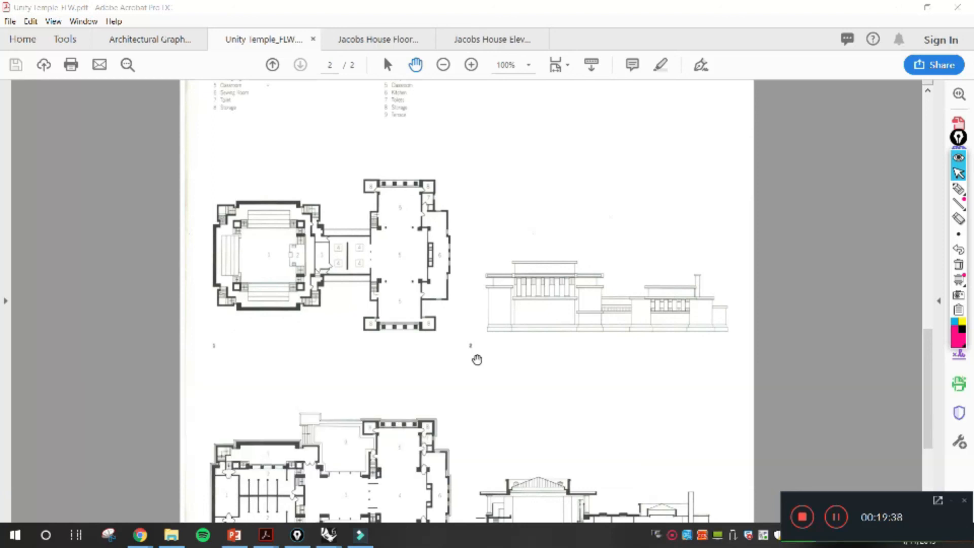
# Step: Examine the Unity Temple ground floor plan, section, graphic scale and north arrow together with the first floor plan and west elevation
pyautogui.moveTo(471, 335); pyautogui.dragTo(467, 284)
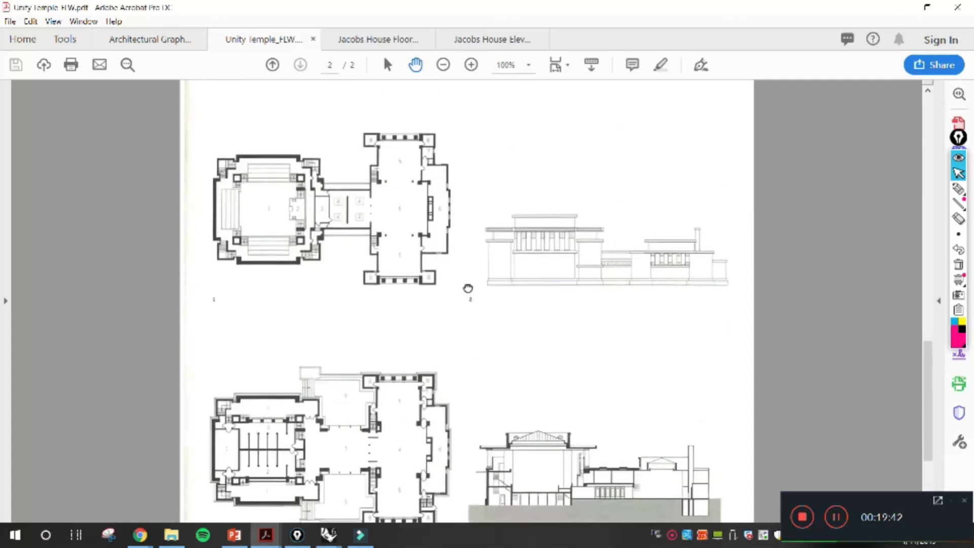
pyautogui.moveTo(533, 332); pyautogui.dragTo(540, 237)
pyautogui.moveTo(521, 340); pyautogui.dragTo(552, 366)
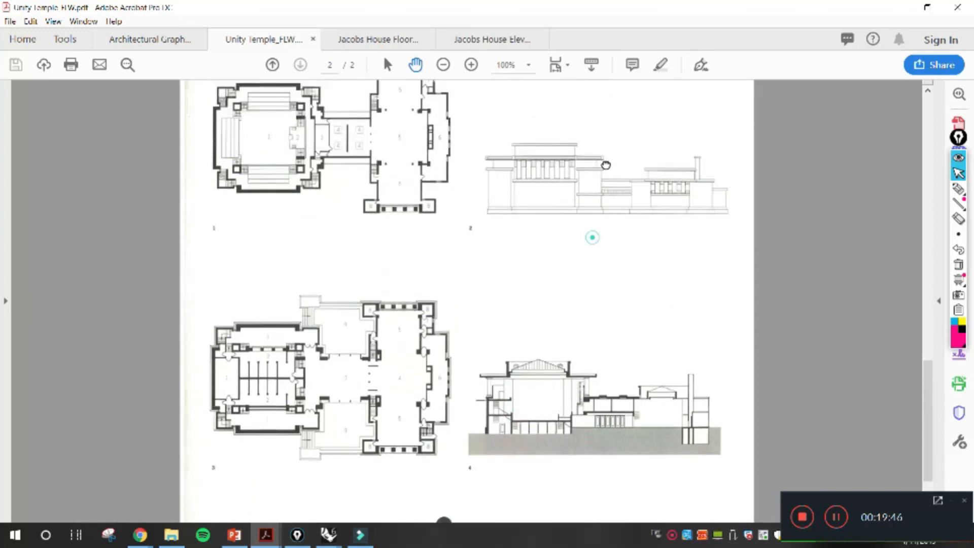
pyautogui.moveTo(592, 237); pyautogui.dragTo(610, 146)
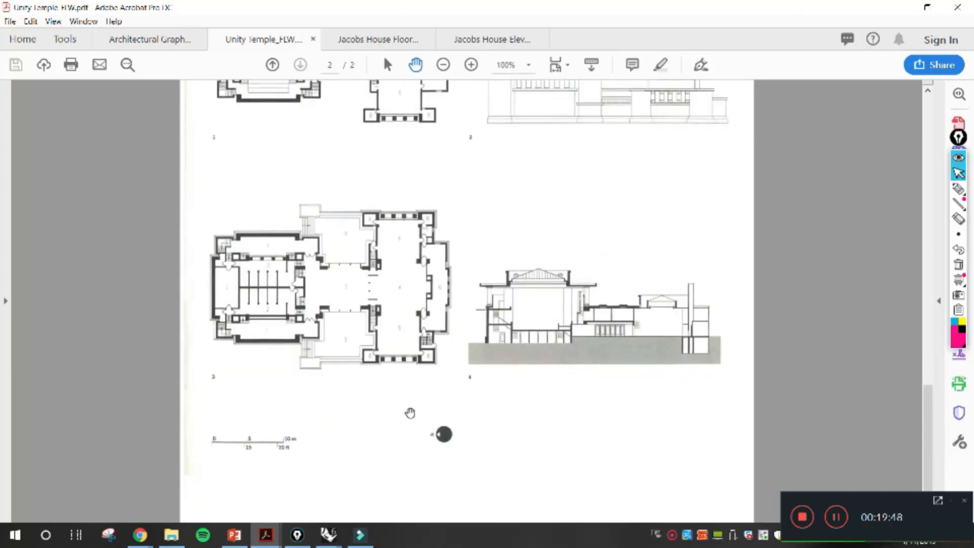
pyautogui.moveTo(398, 345); pyautogui.dragTo(394, 368)
pyautogui.moveTo(248, 529)
pyautogui.moveTo(398, 229); pyautogui.dragTo(383, 359)
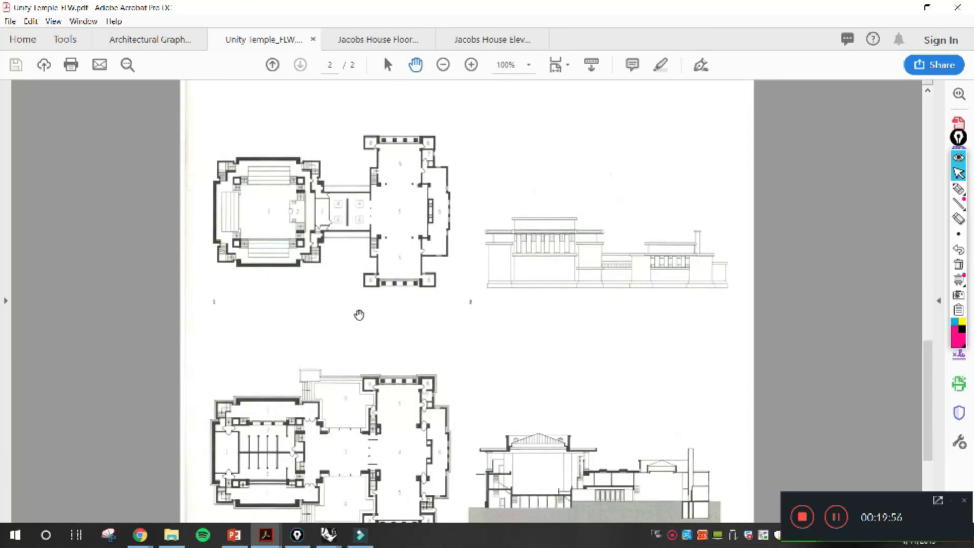
pyautogui.scroll(-6, 348, 369)
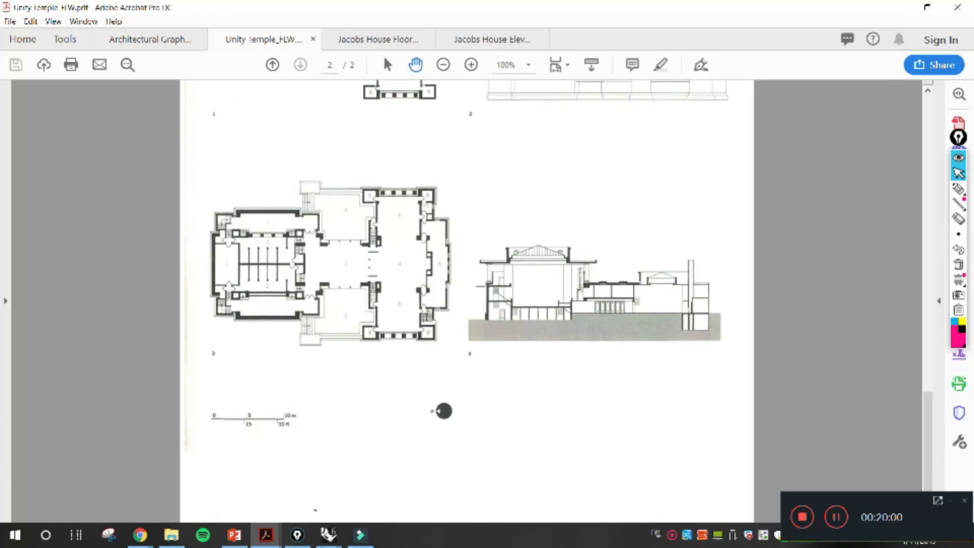
# Step: Bring up the Jacobs House Elev&Sec and Architectural Graphics_Ching PDFs for reference, and return to the Unity Temple PDF
pyautogui.moveTo(234, 535)
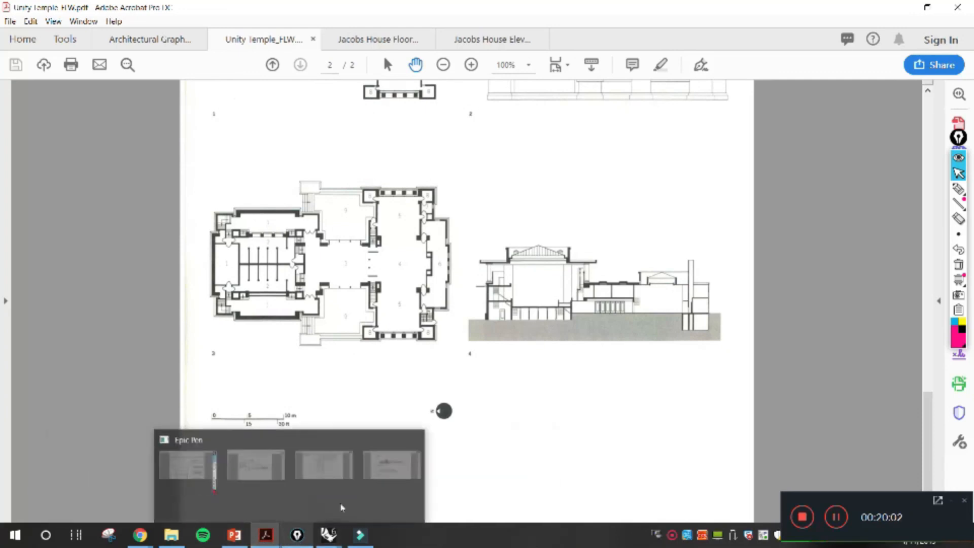
pyautogui.moveTo(266, 537)
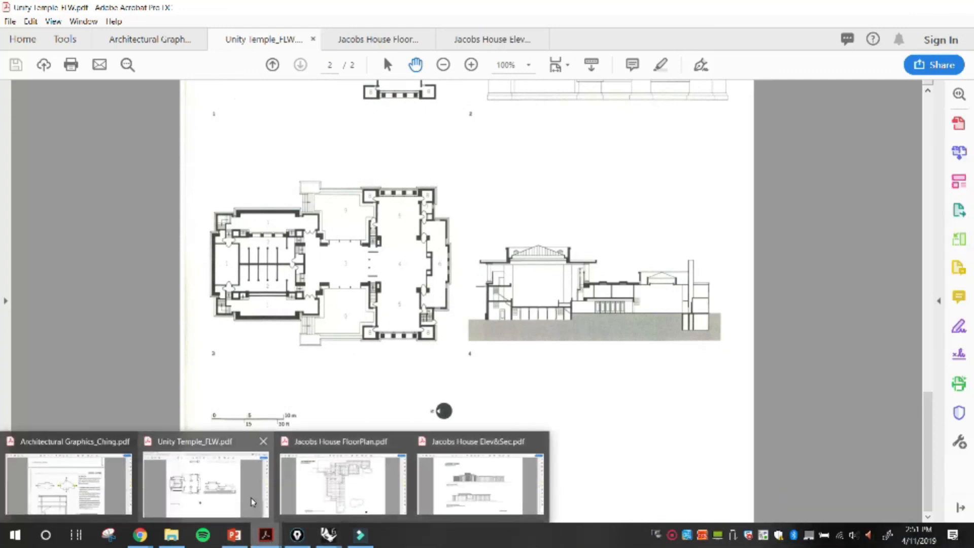
pyautogui.click(465, 491)
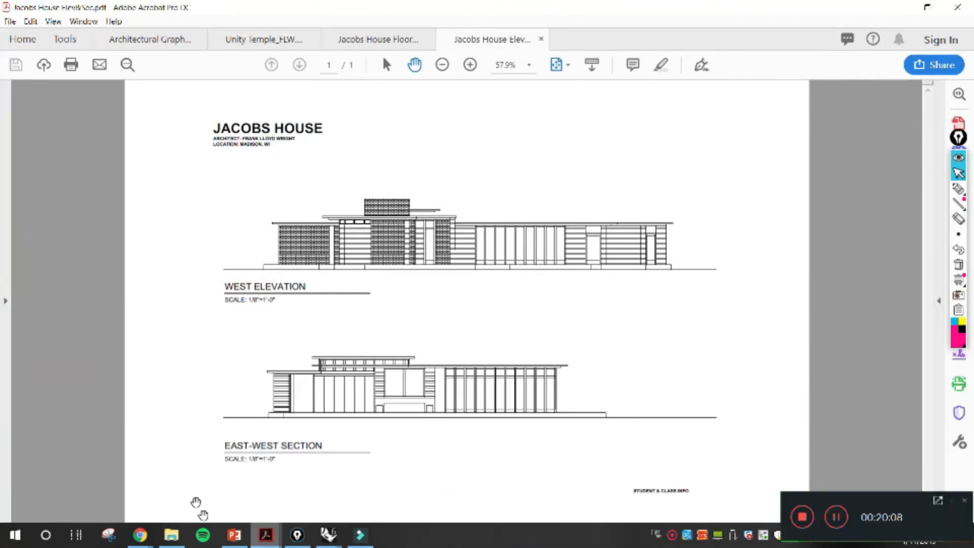
pyautogui.moveTo(266, 537)
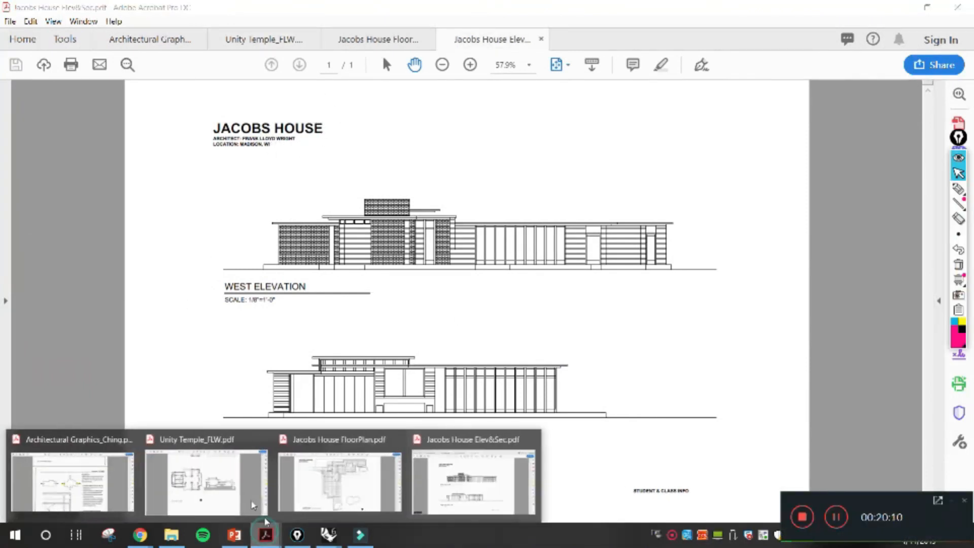
pyautogui.click(109, 489)
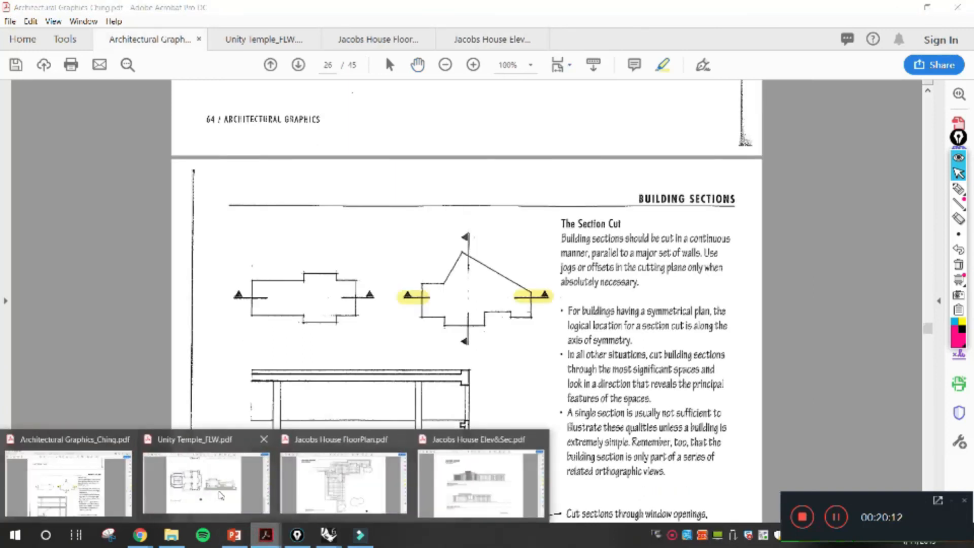
pyautogui.click(218, 492)
# Step: Review the four Unity Temple drawings on page 2 once more as the source for tracing
pyautogui.moveTo(452, 289); pyautogui.dragTo(413, 444)
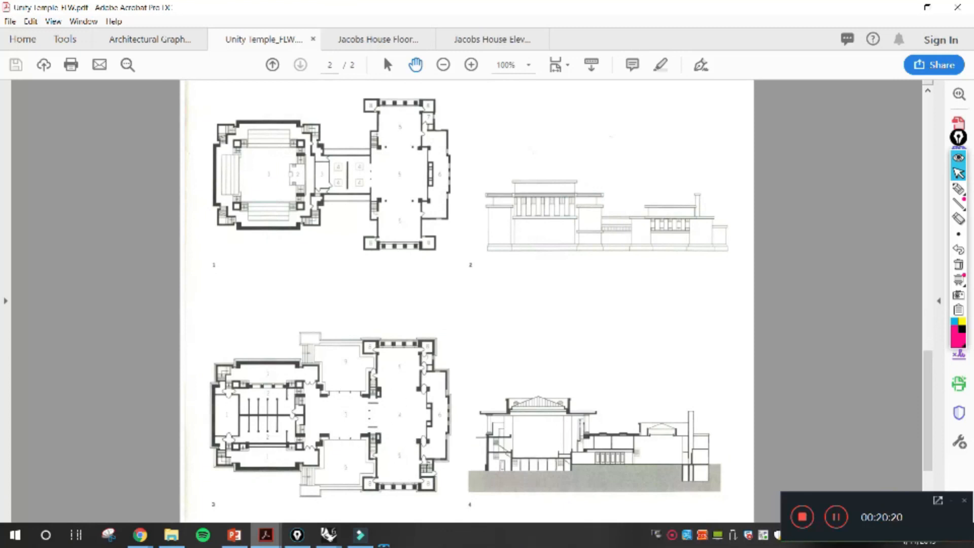
pyautogui.moveTo(360, 534)
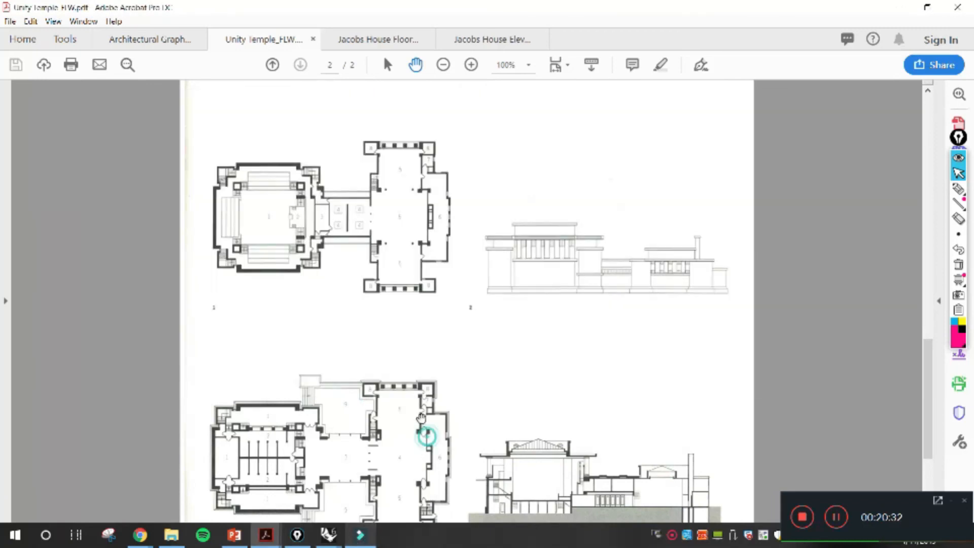
pyautogui.scroll(-2, 404, 252)
pyautogui.scroll(1, 406, 279)
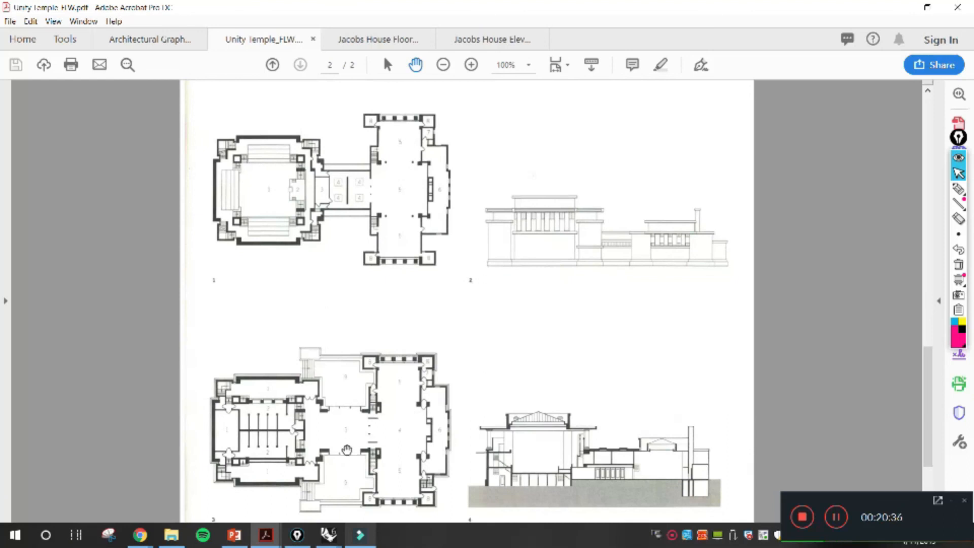
pyautogui.moveTo(376, 326); pyautogui.dragTo(391, 342)
# Step: Switch to PowerPoint and show the DM – Thr. 04/11 slide with the Project No.3 assignments
pyautogui.click(235, 533)
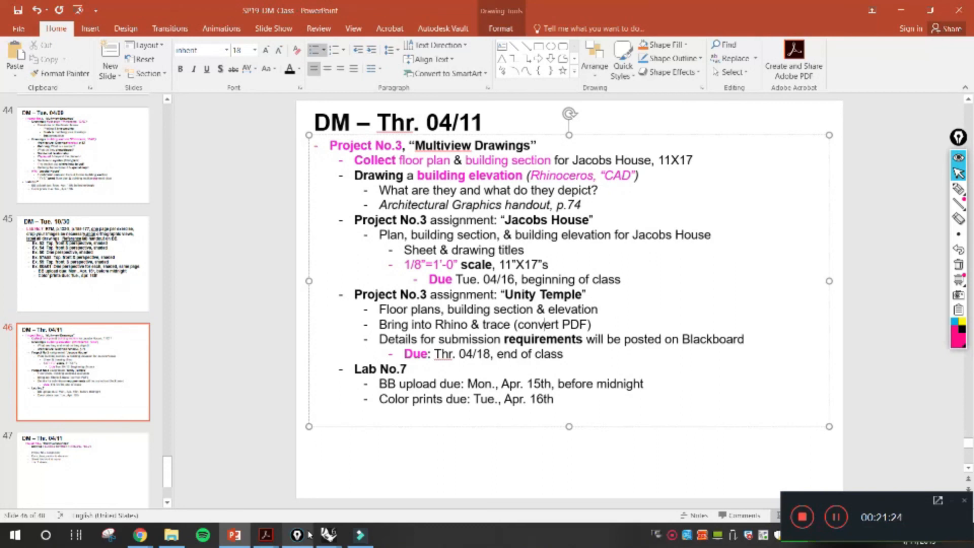
pyautogui.click(801, 517)
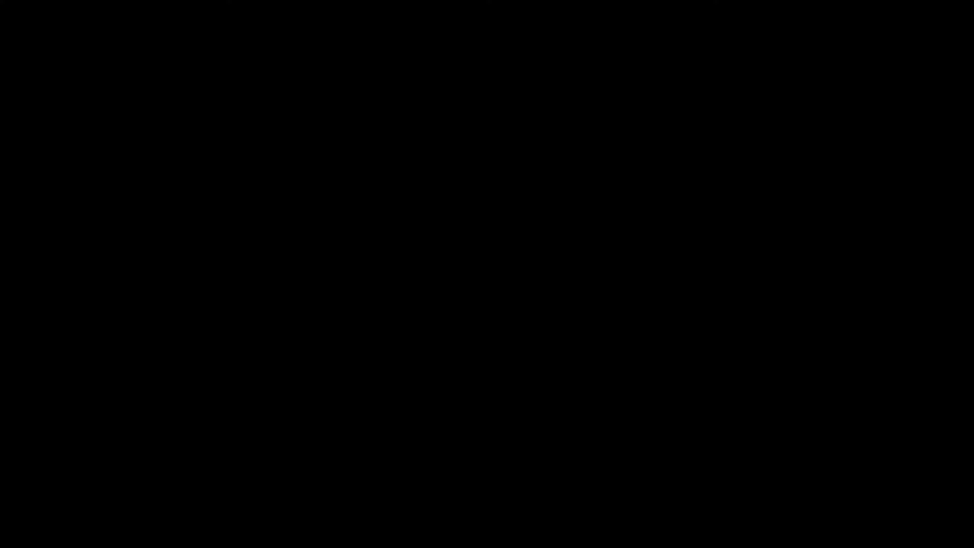